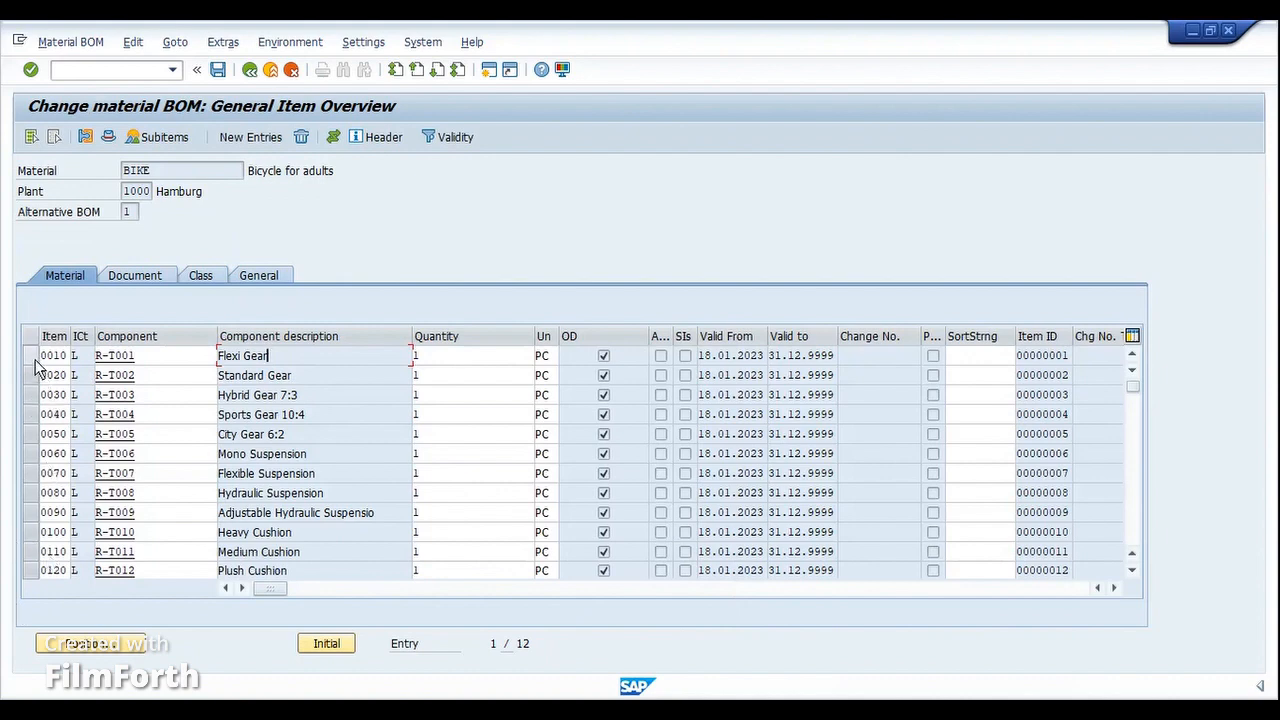
Step: Check the dependency assignments of BOM item 0010 (Flexi Gear) and return to the item overview
click(607, 358)
click(33, 358)
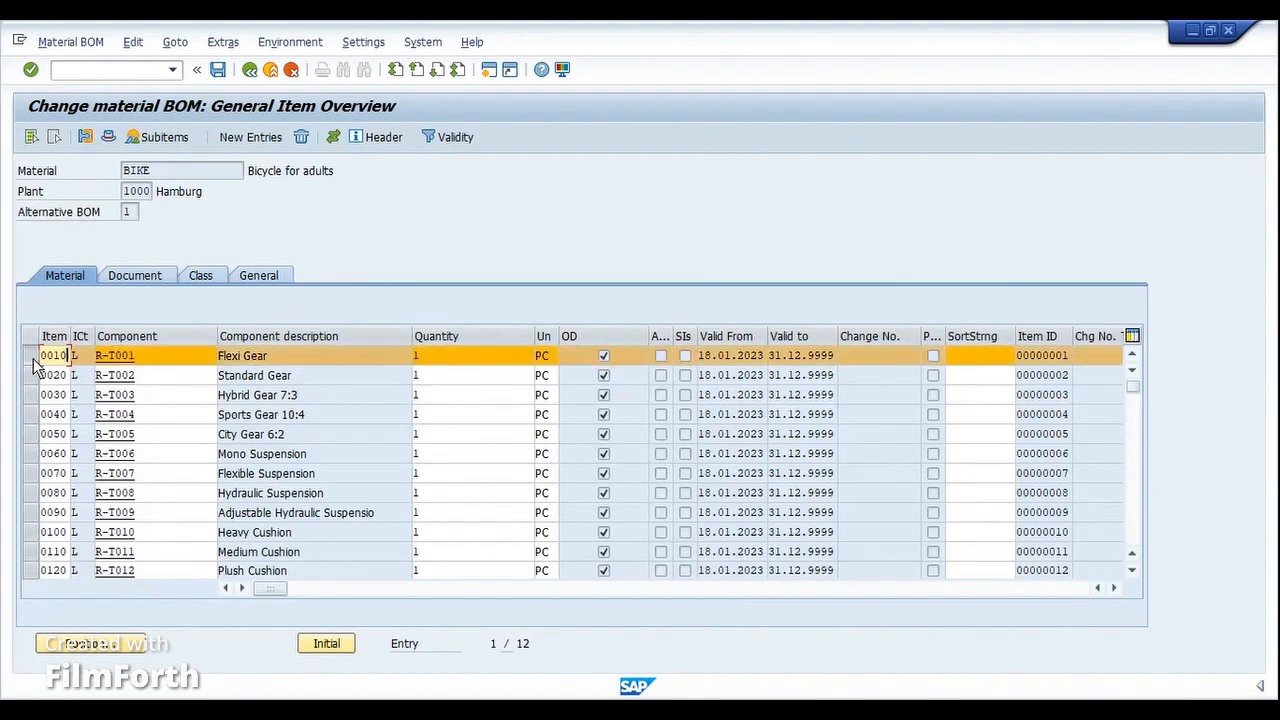
click(333, 137)
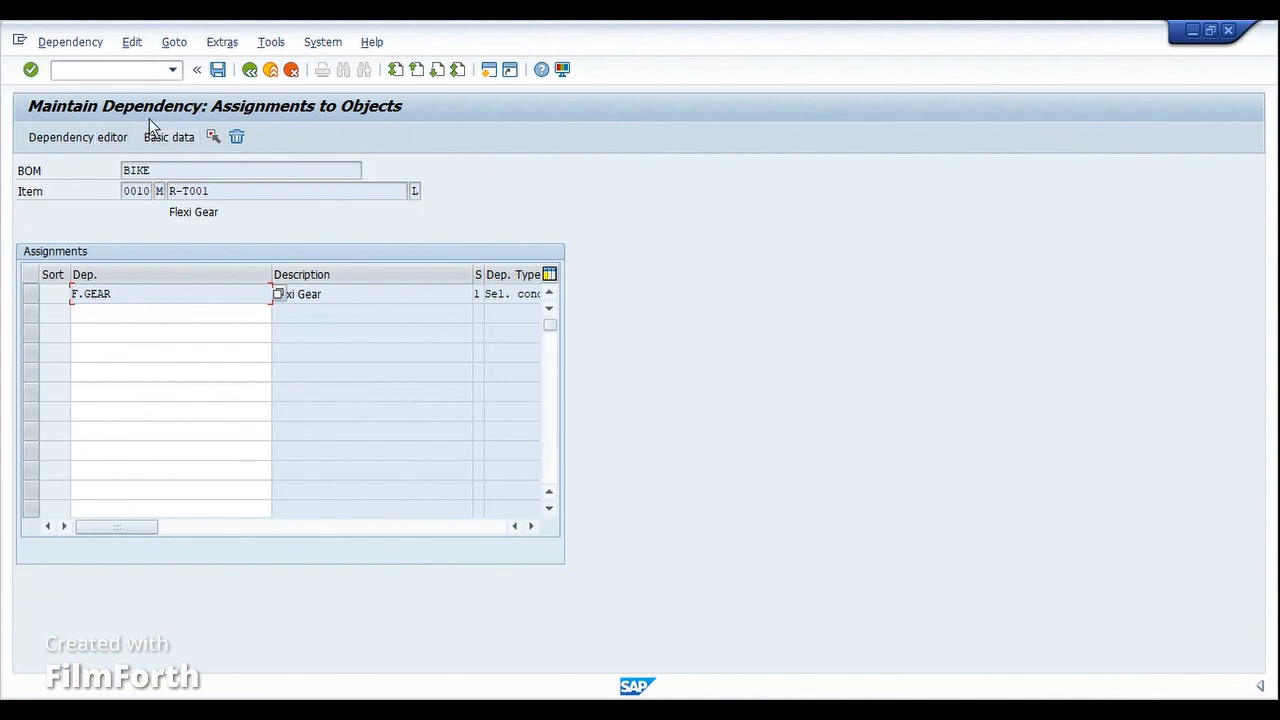
click(136, 312)
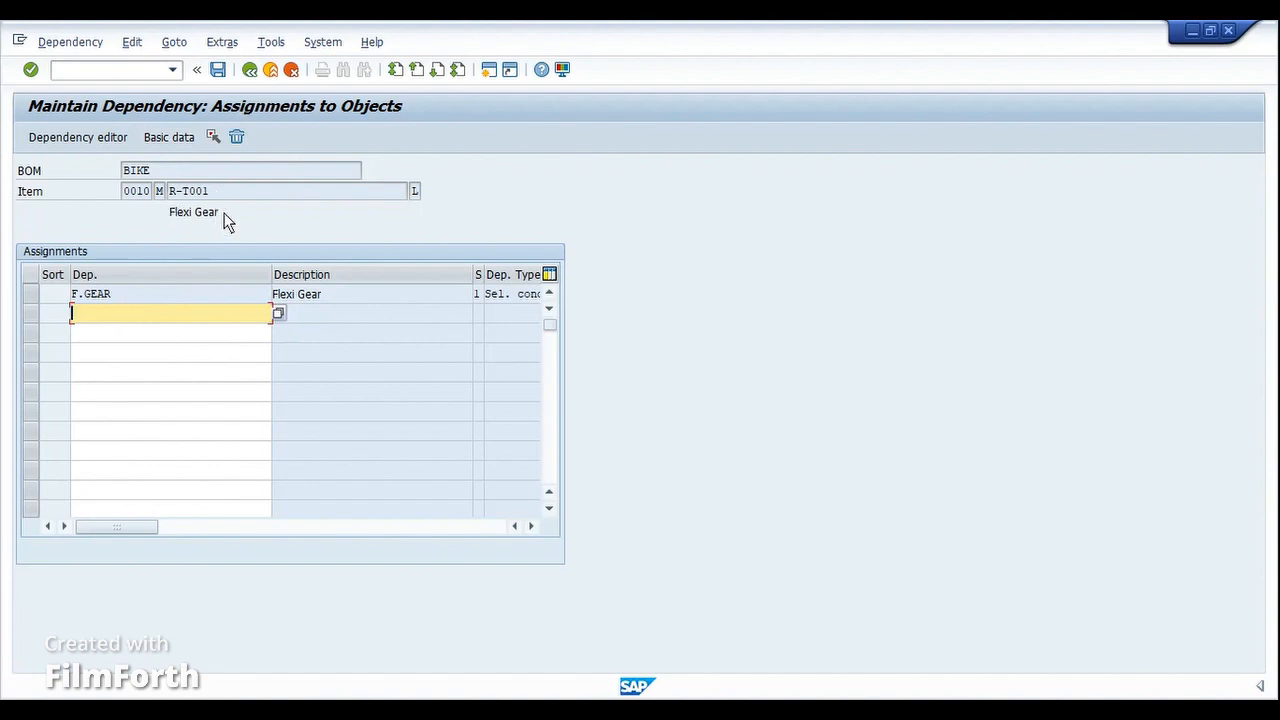
click(250, 69)
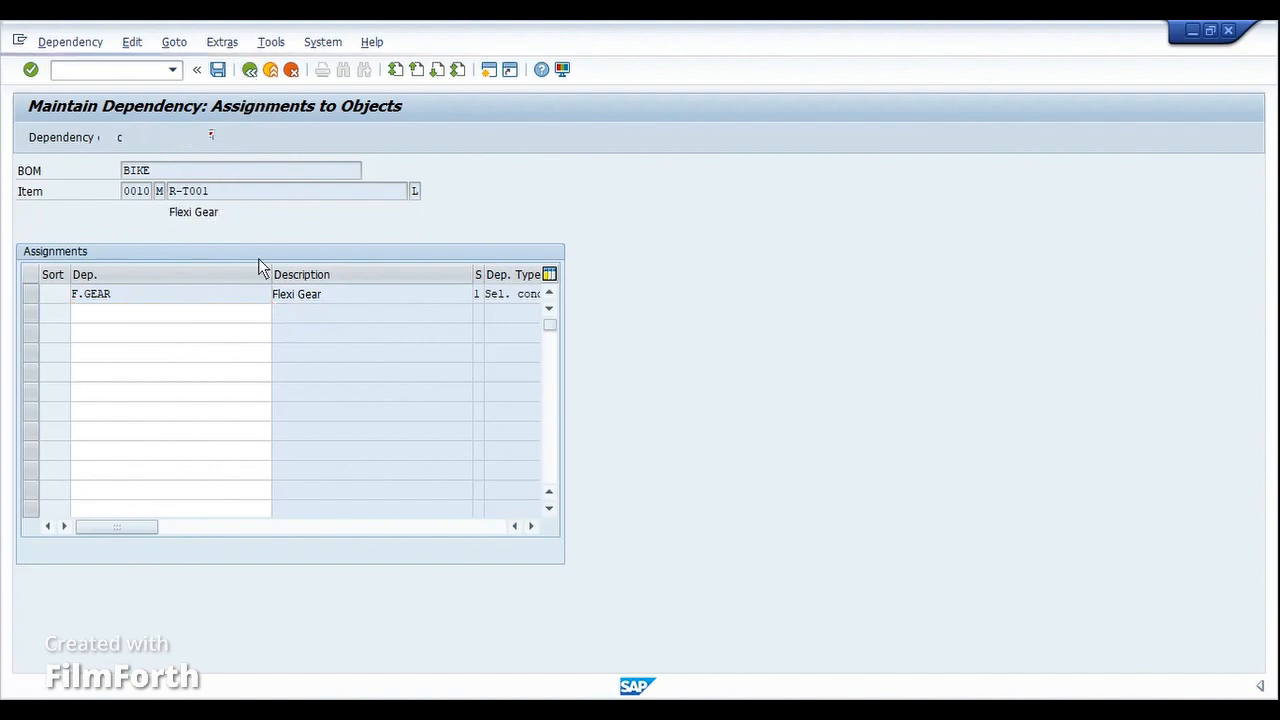
Step: Reopen the dependency assignments of the Flexi Gear item and examine the assigned dependency's name and description
drag(268, 355, 213, 362)
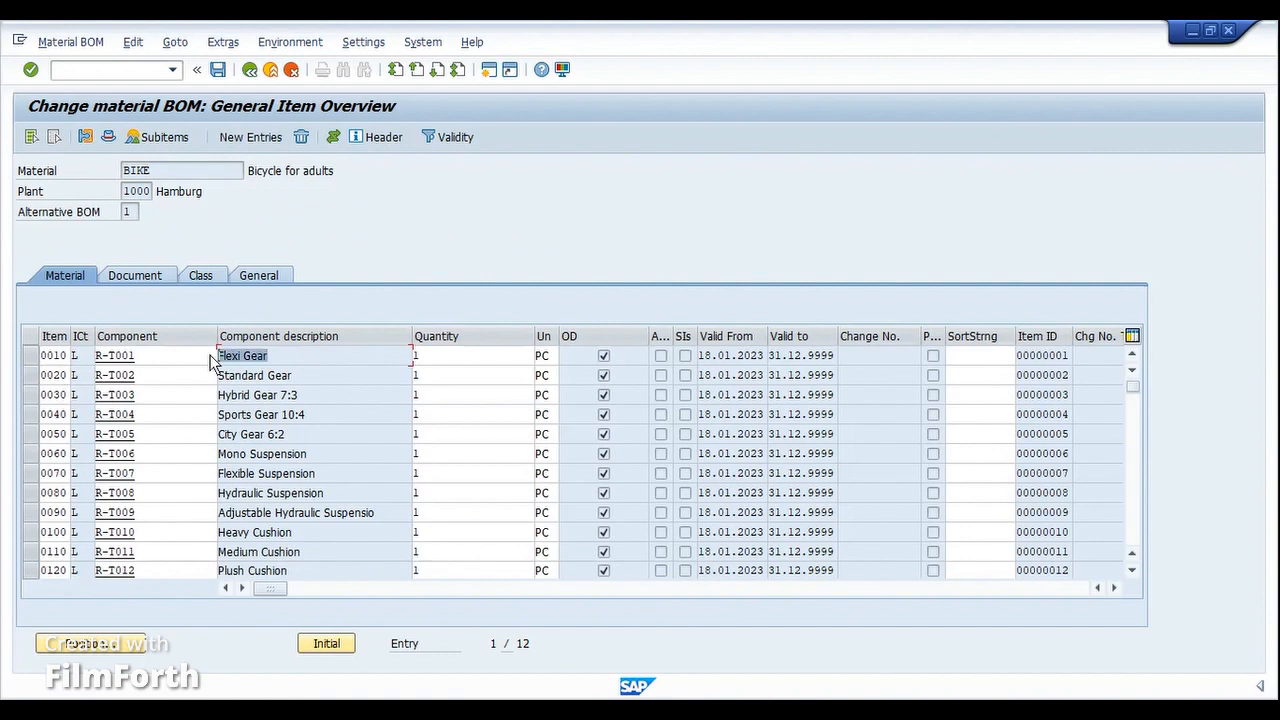
click(214, 357)
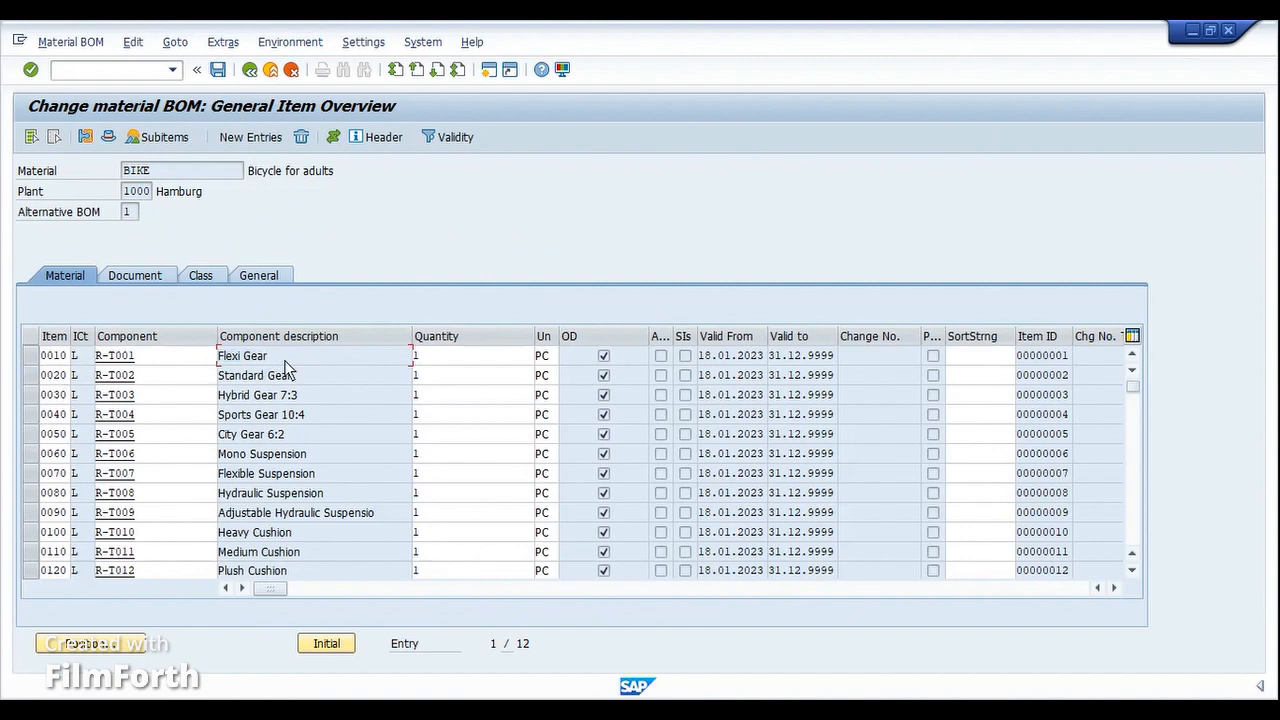
click(32, 356)
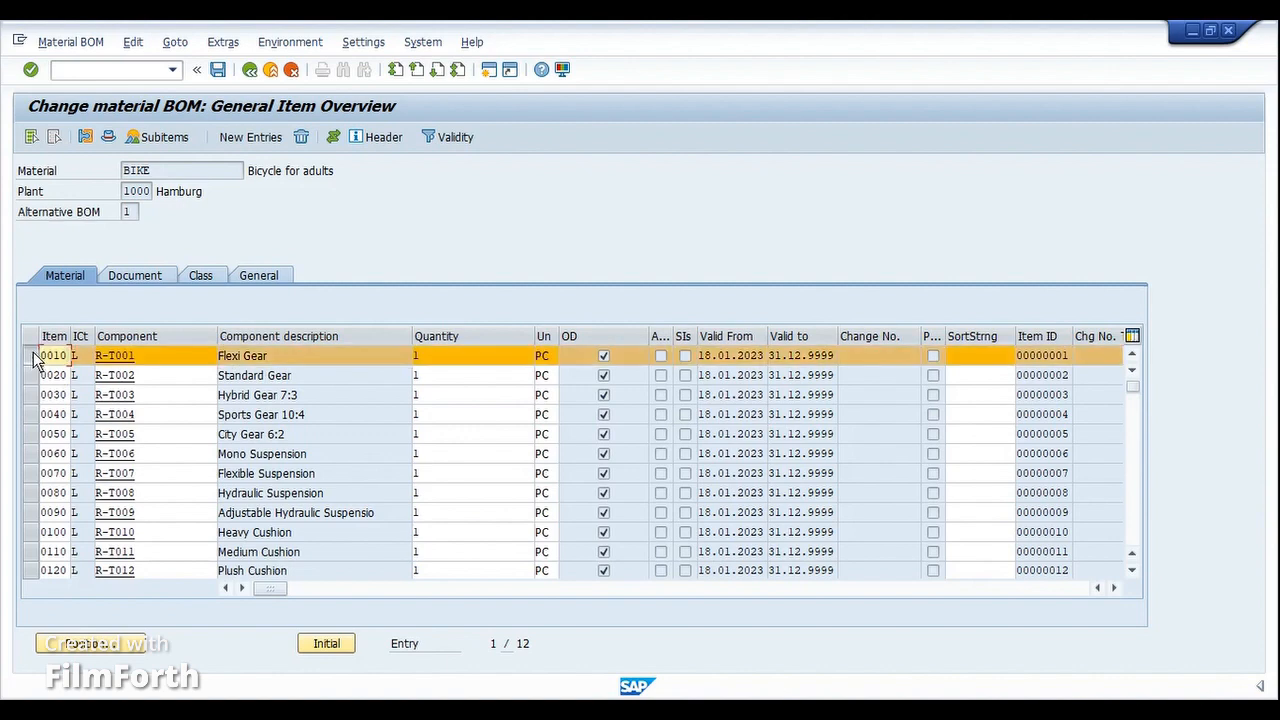
click(334, 139)
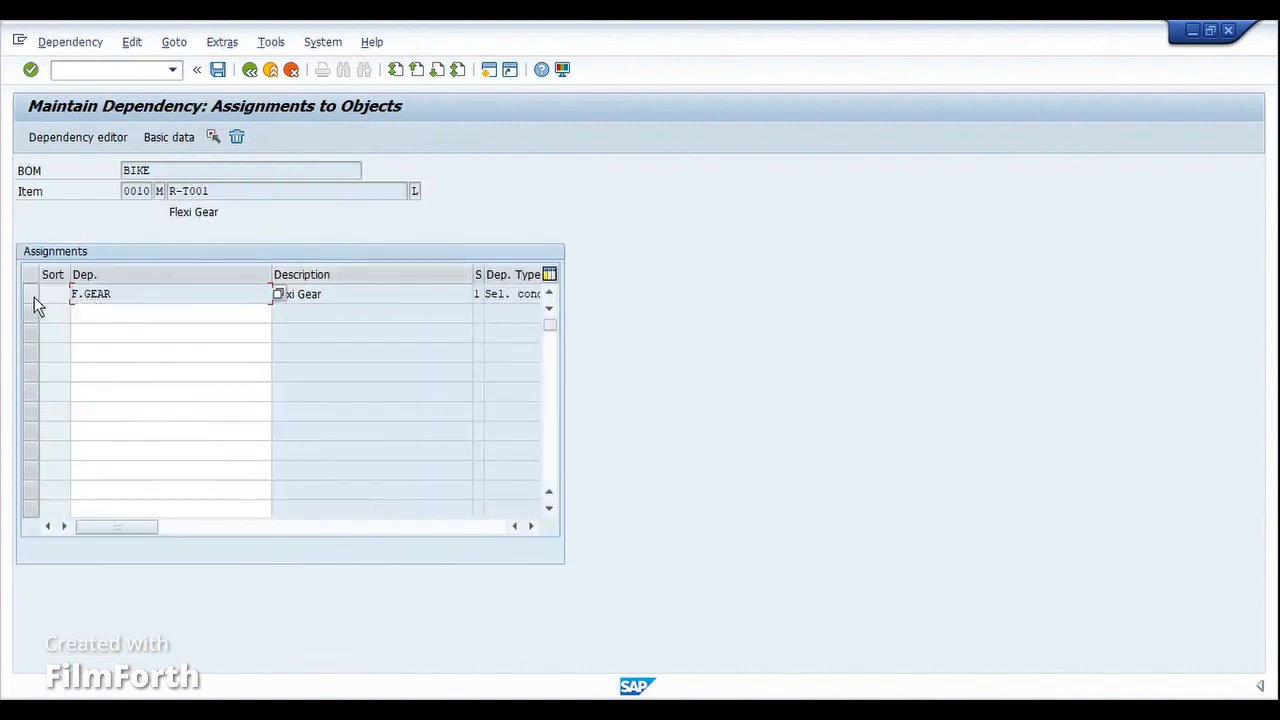
click(134, 297)
drag(131, 295, 71, 297)
click(72, 297)
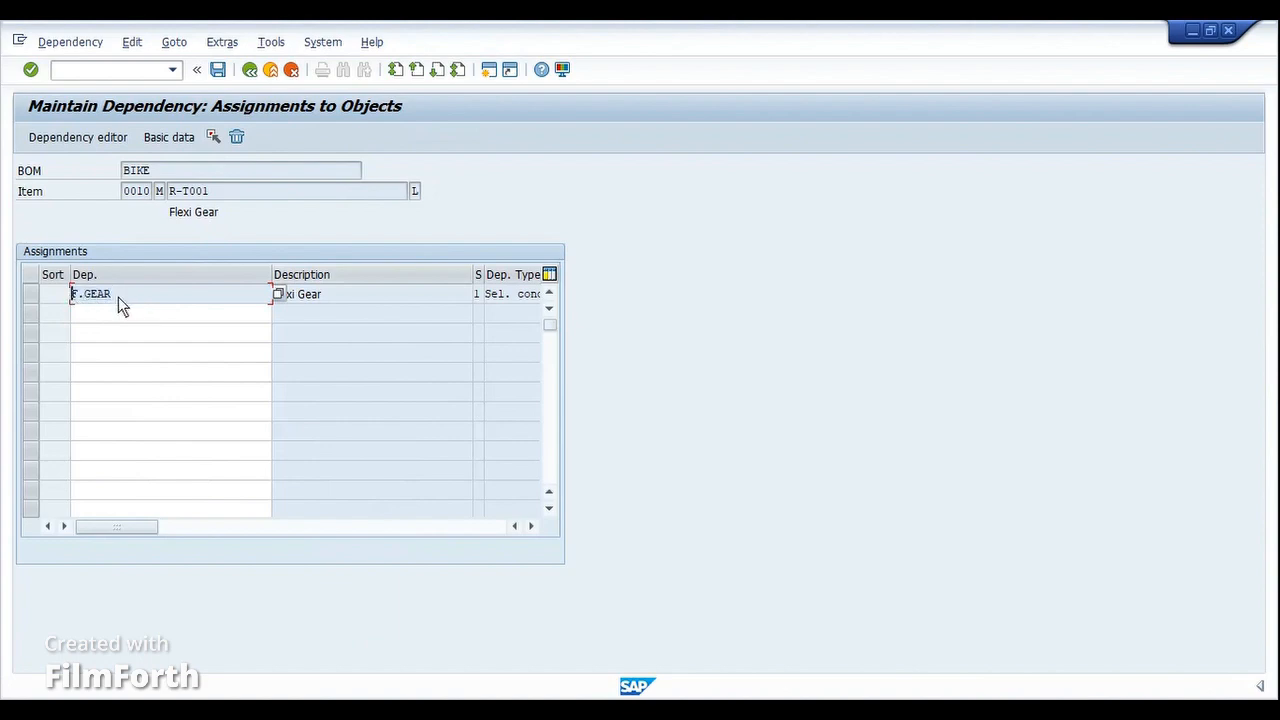
click(320, 294)
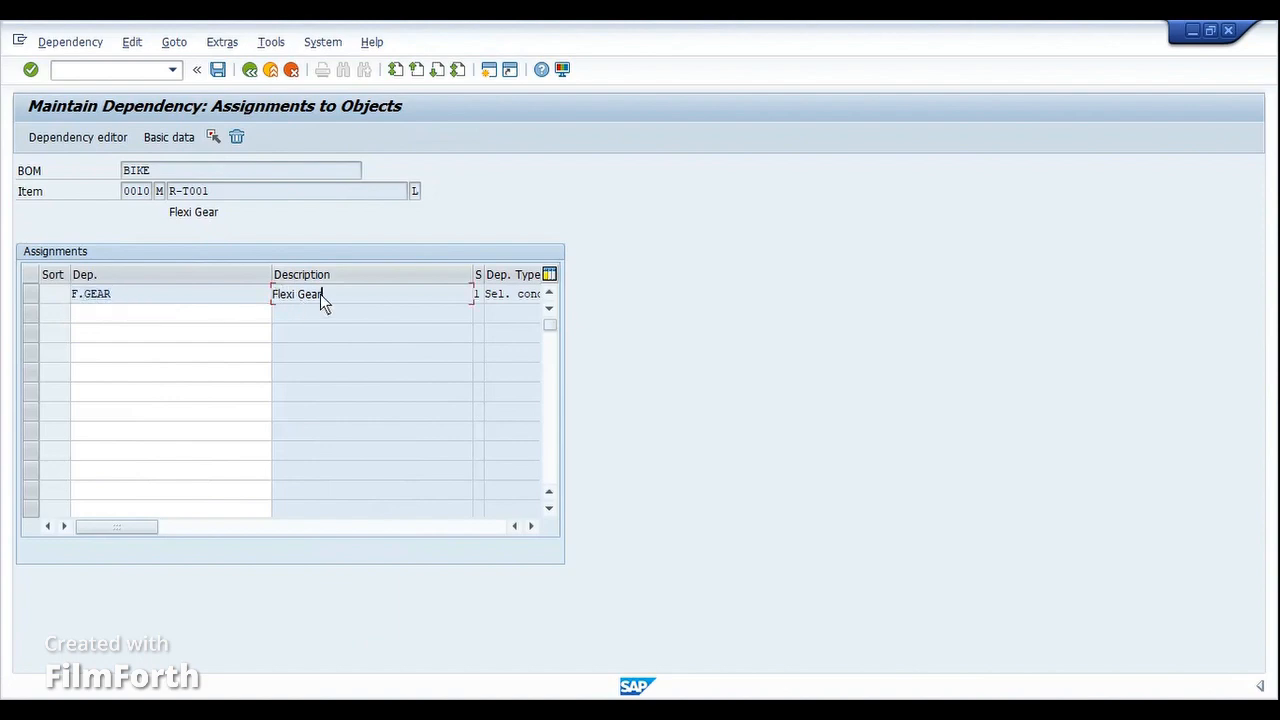
Step: View the source code of selection condition F.GEAR in the dependency editor and return to the BOM item overview
click(30, 304)
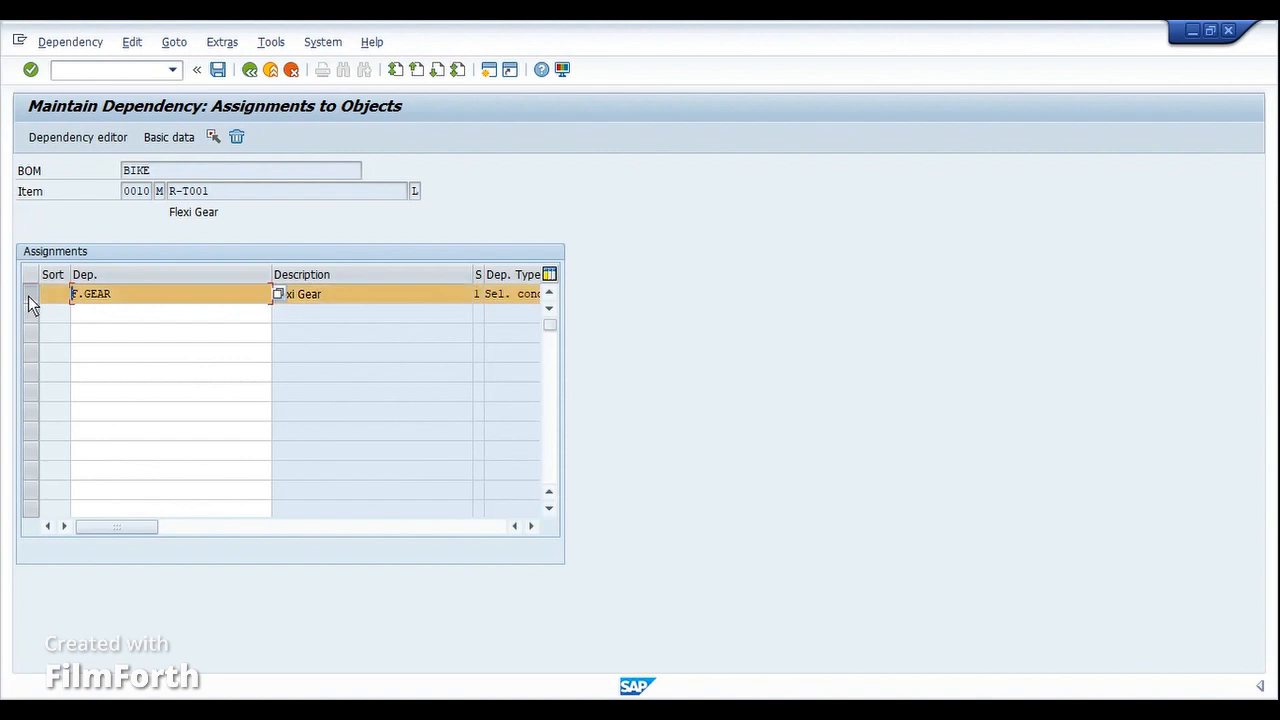
click(101, 143)
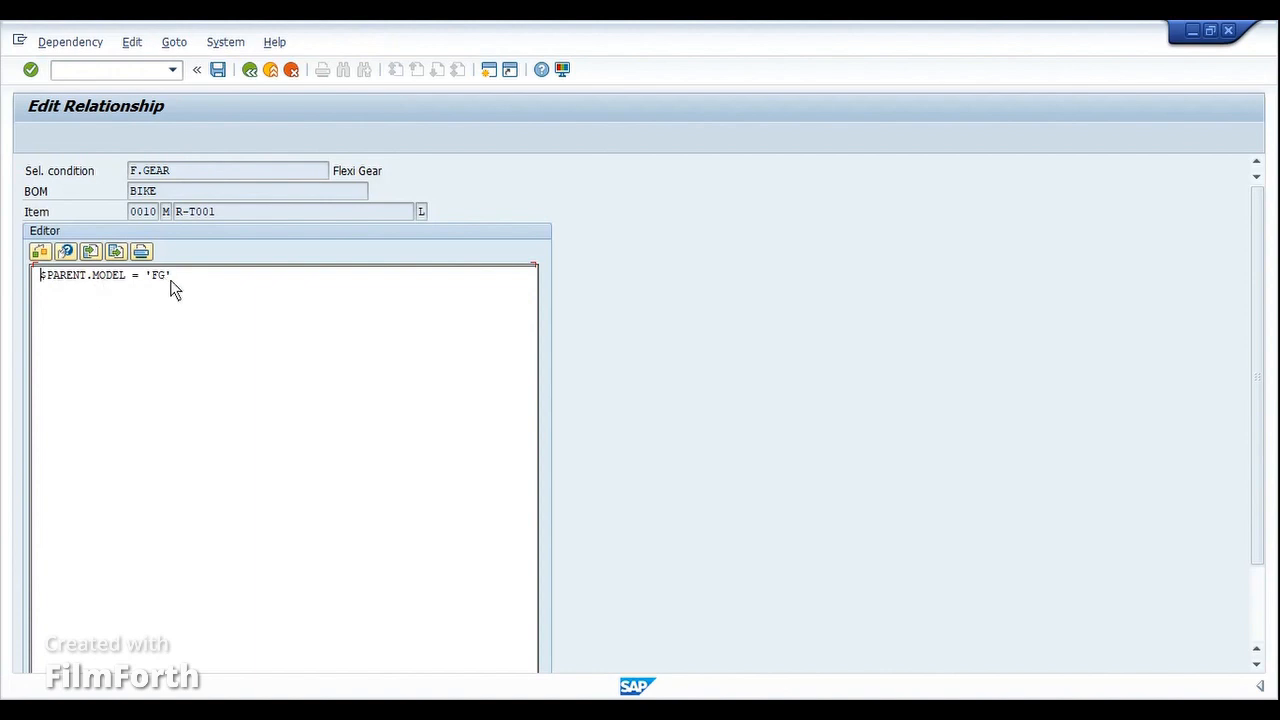
click(105, 277)
click(250, 74)
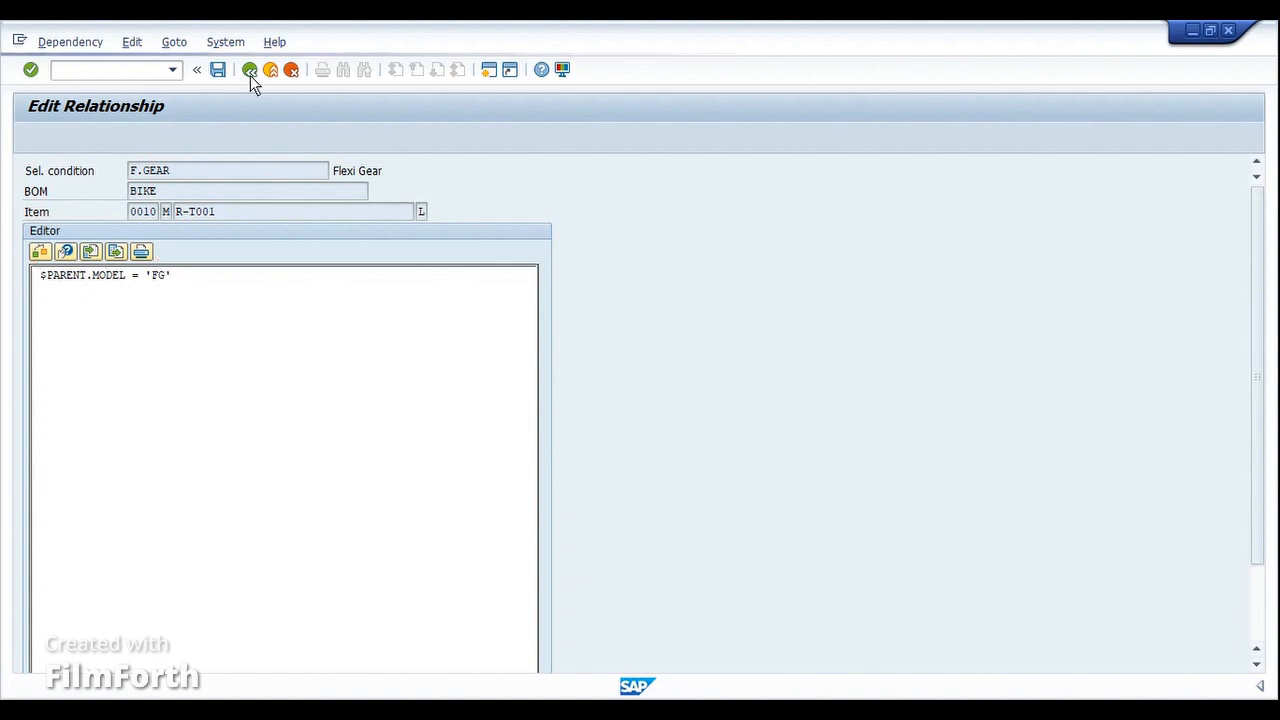
click(250, 75)
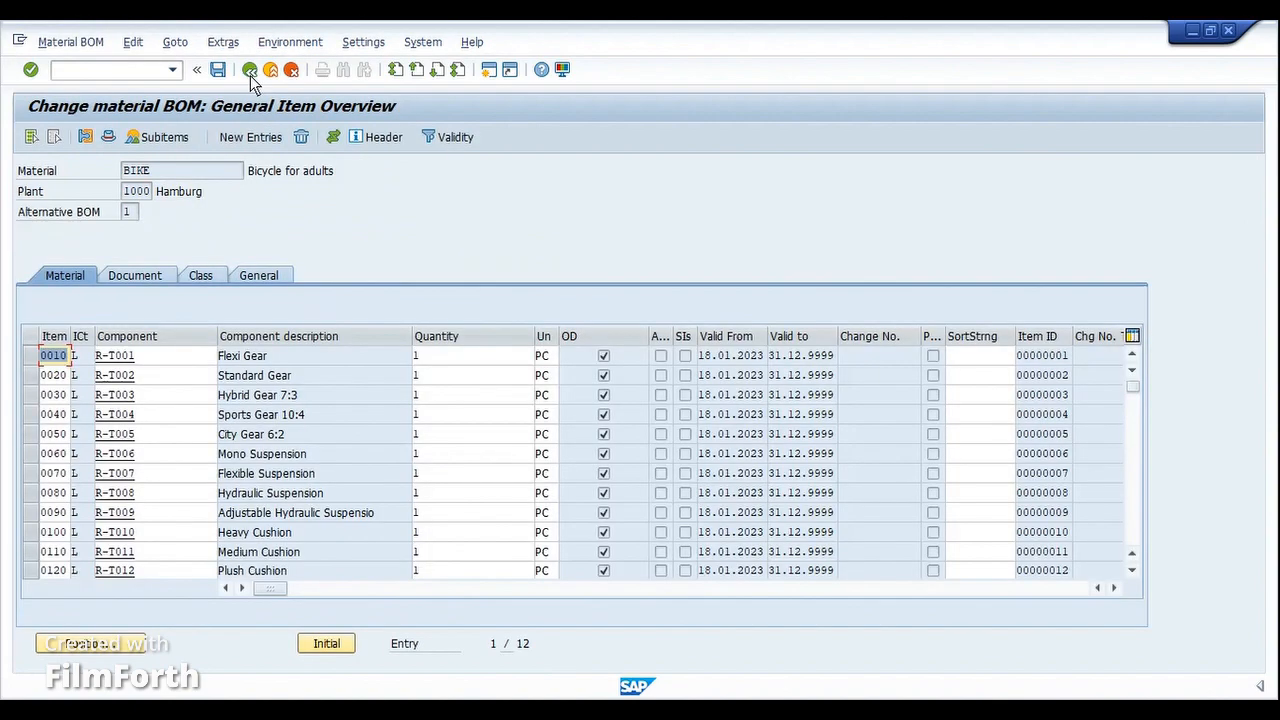
Step: Review the source code of selection condition S.GEAR assigned to item 0020 (Standard Gear) and return to the item overview
click(299, 377)
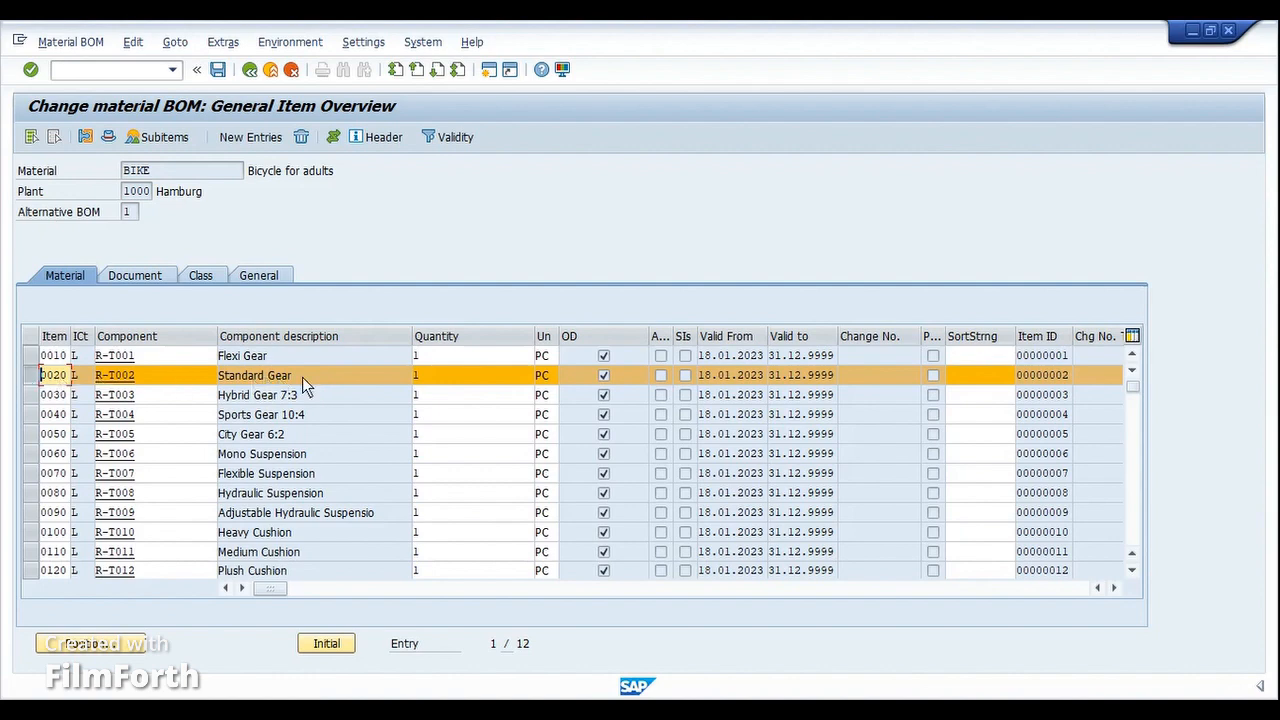
click(339, 139)
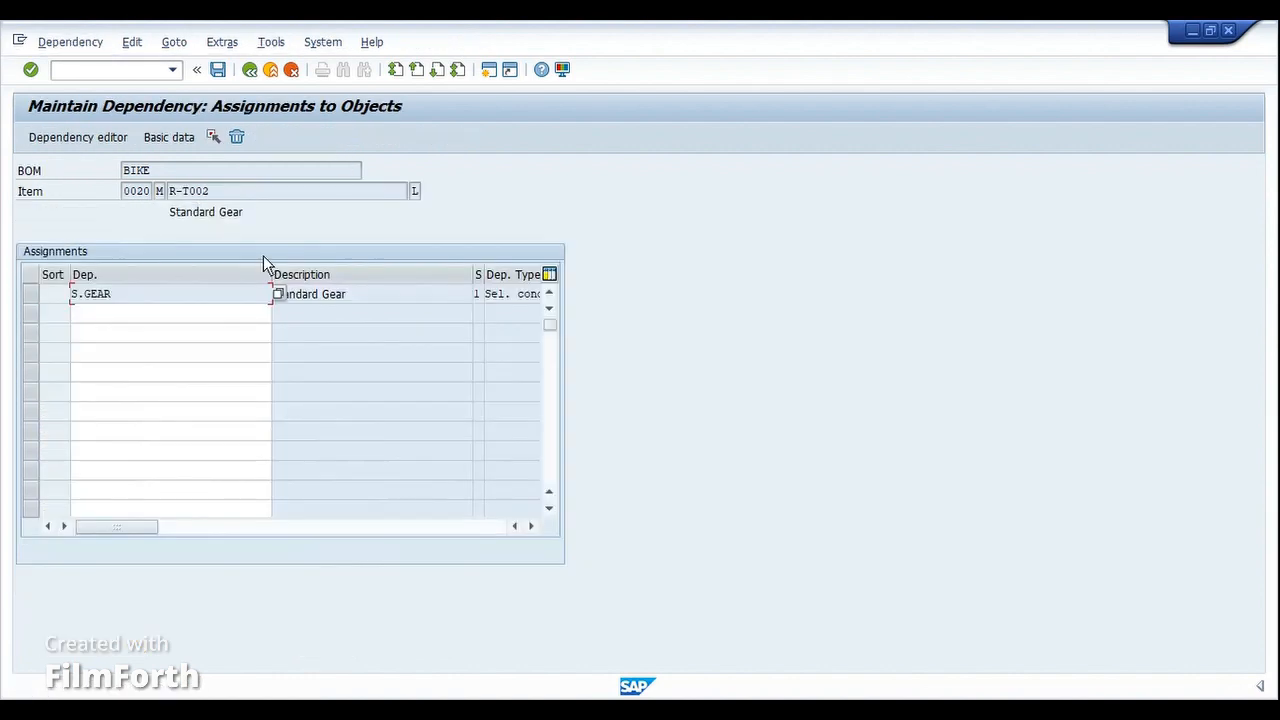
click(28, 294)
click(92, 141)
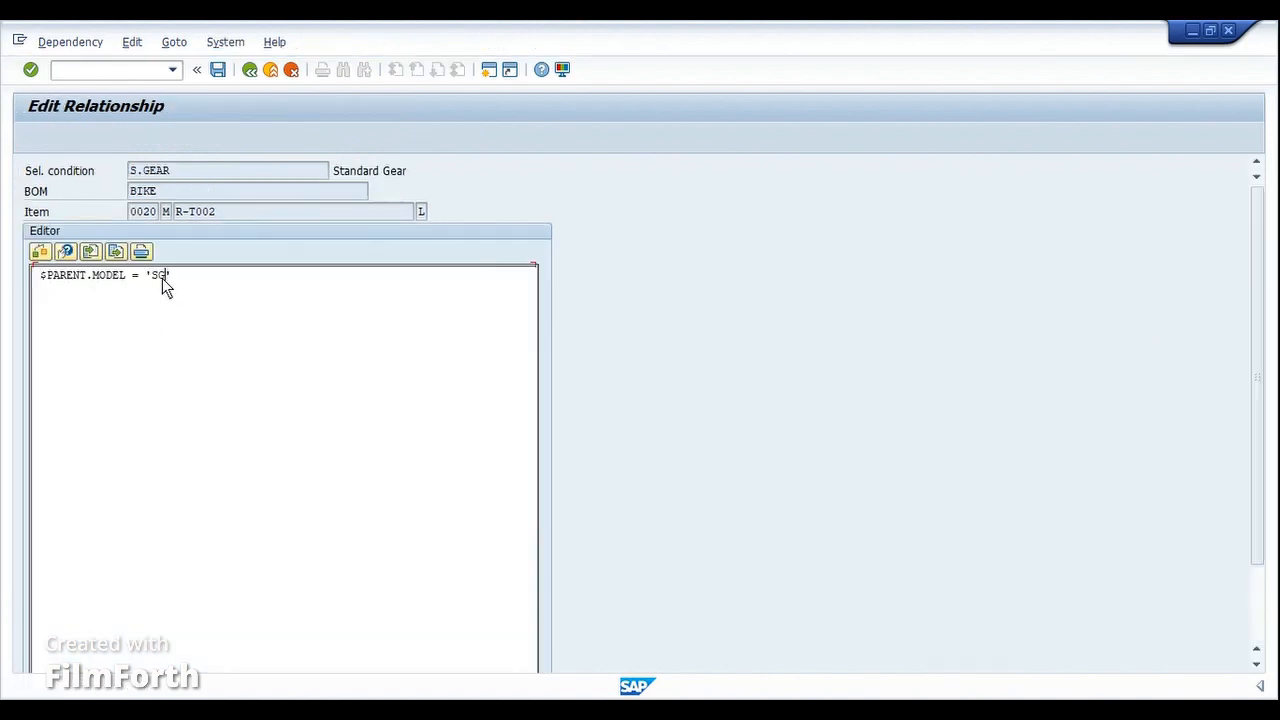
click(251, 71)
click(251, 71)
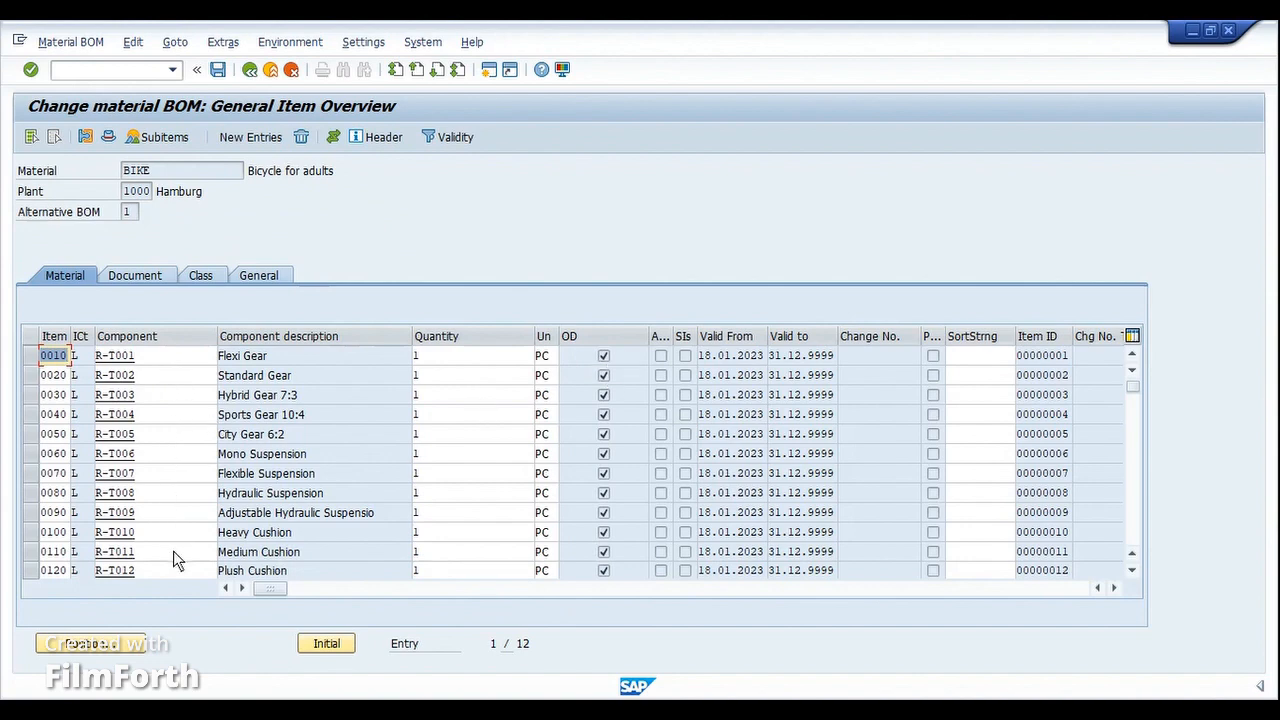
Step: Examine the items' object dependency indicators and the PLUSH CUSHION selection condition code of item 0120, and return to the item overview
click(605, 375)
click(606, 415)
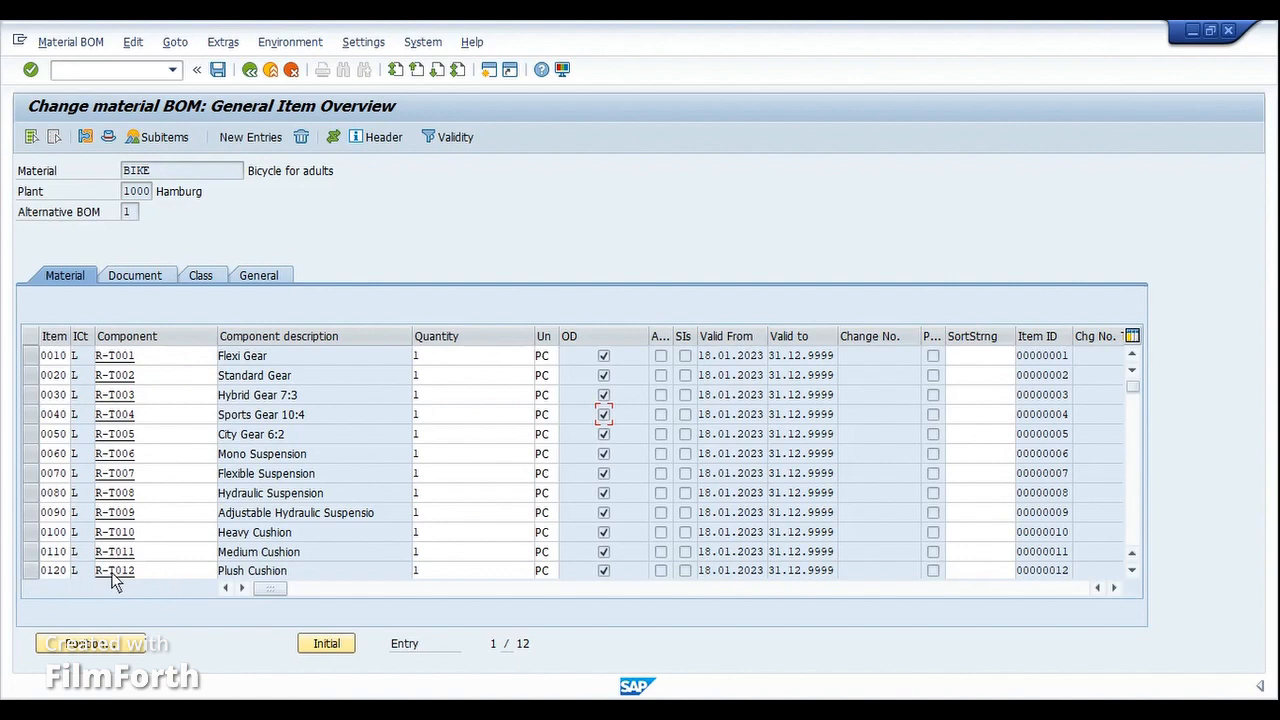
click(32, 571)
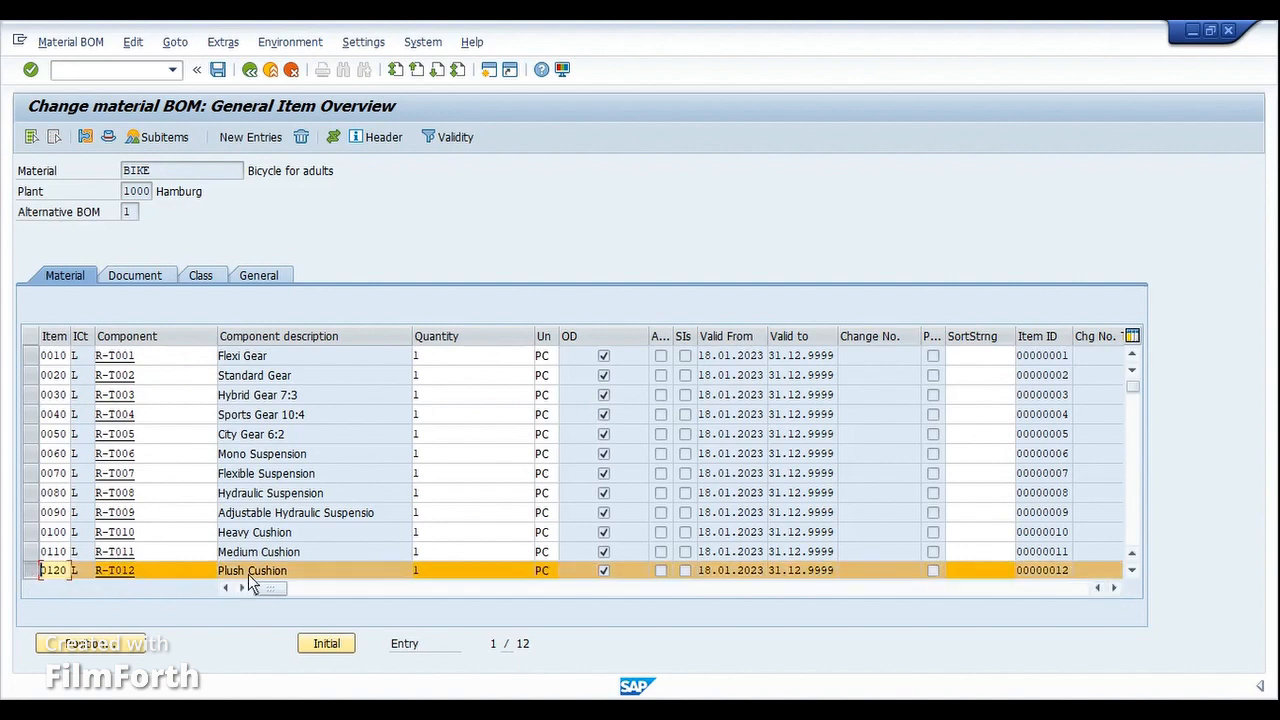
click(335, 137)
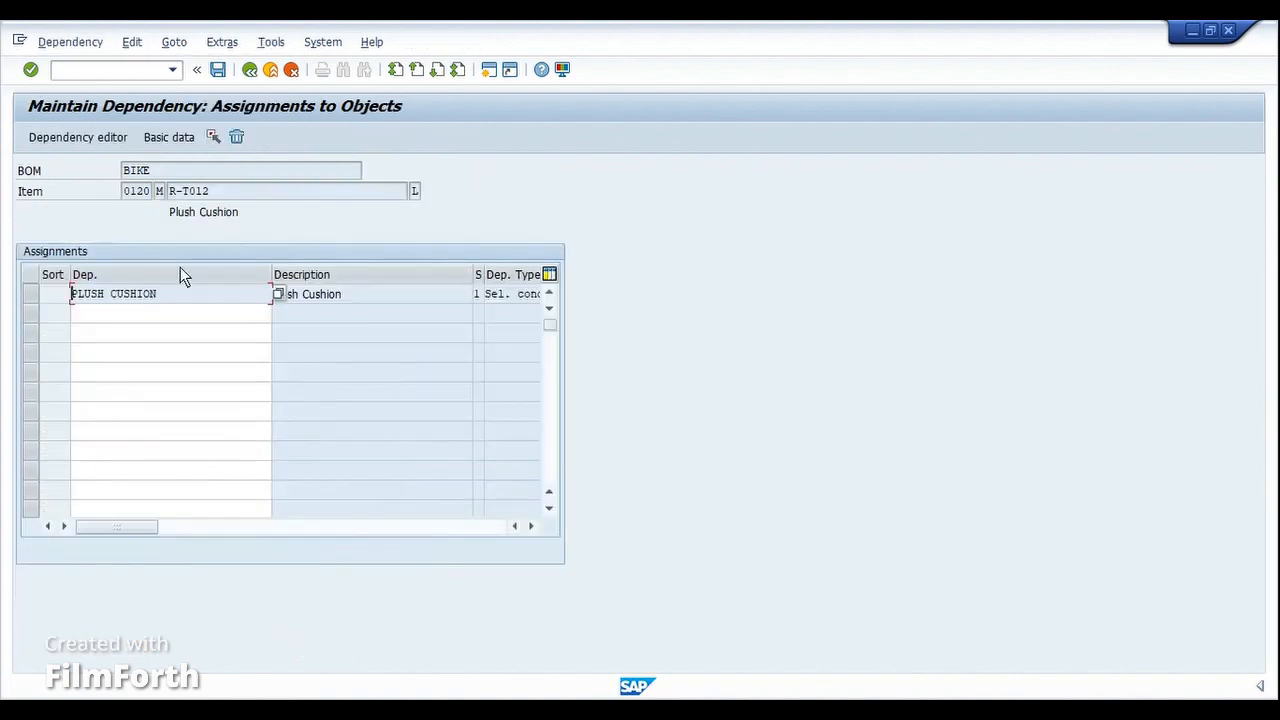
click(32, 293)
click(122, 137)
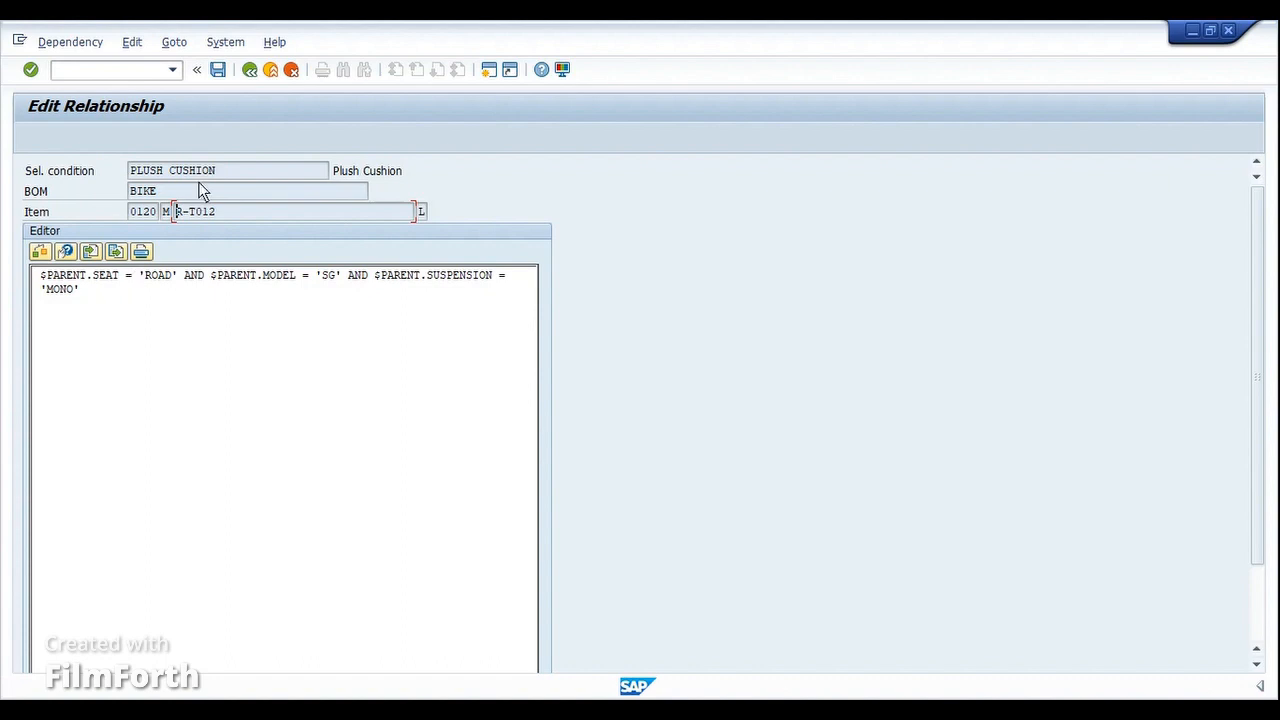
drag(221, 215, 163, 214)
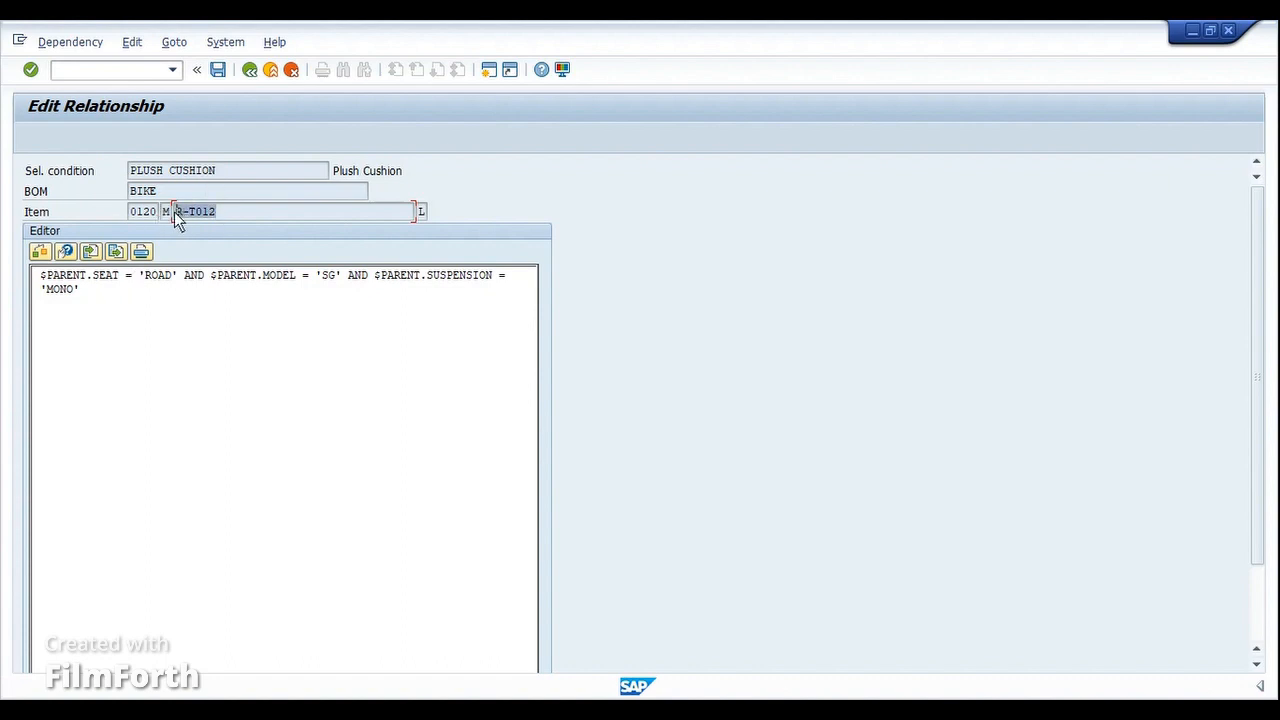
click(176, 213)
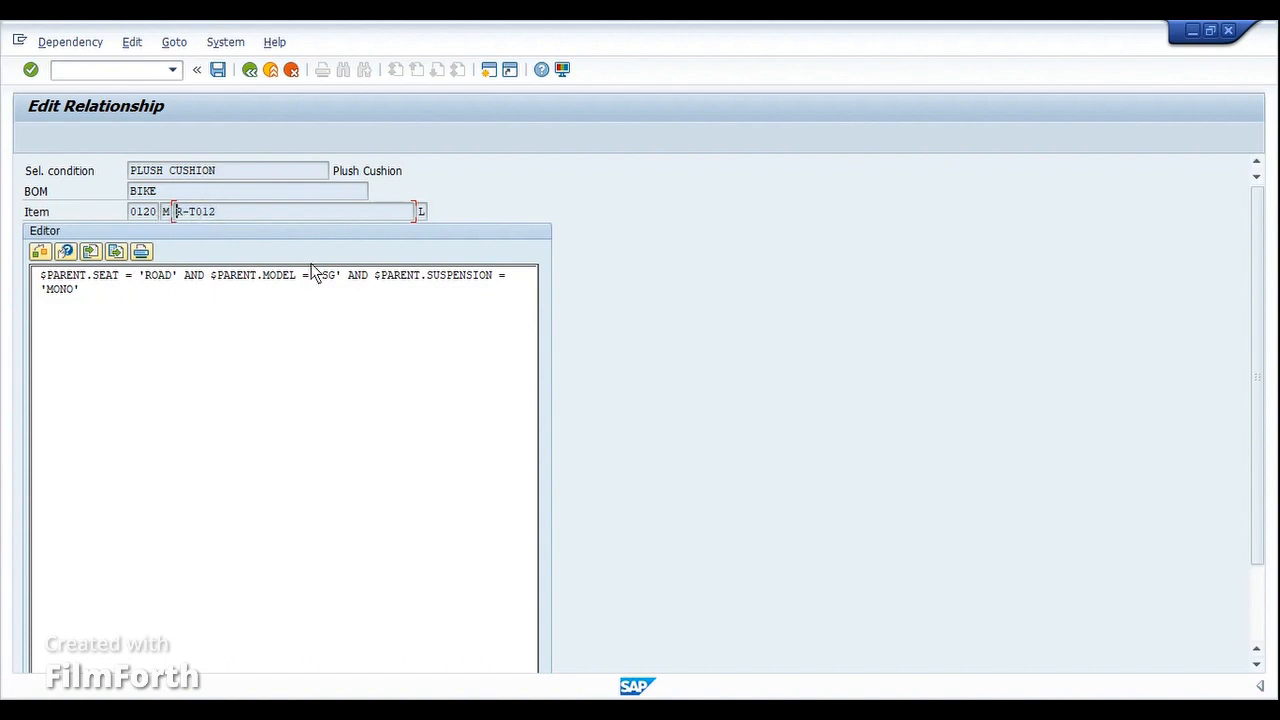
click(249, 70)
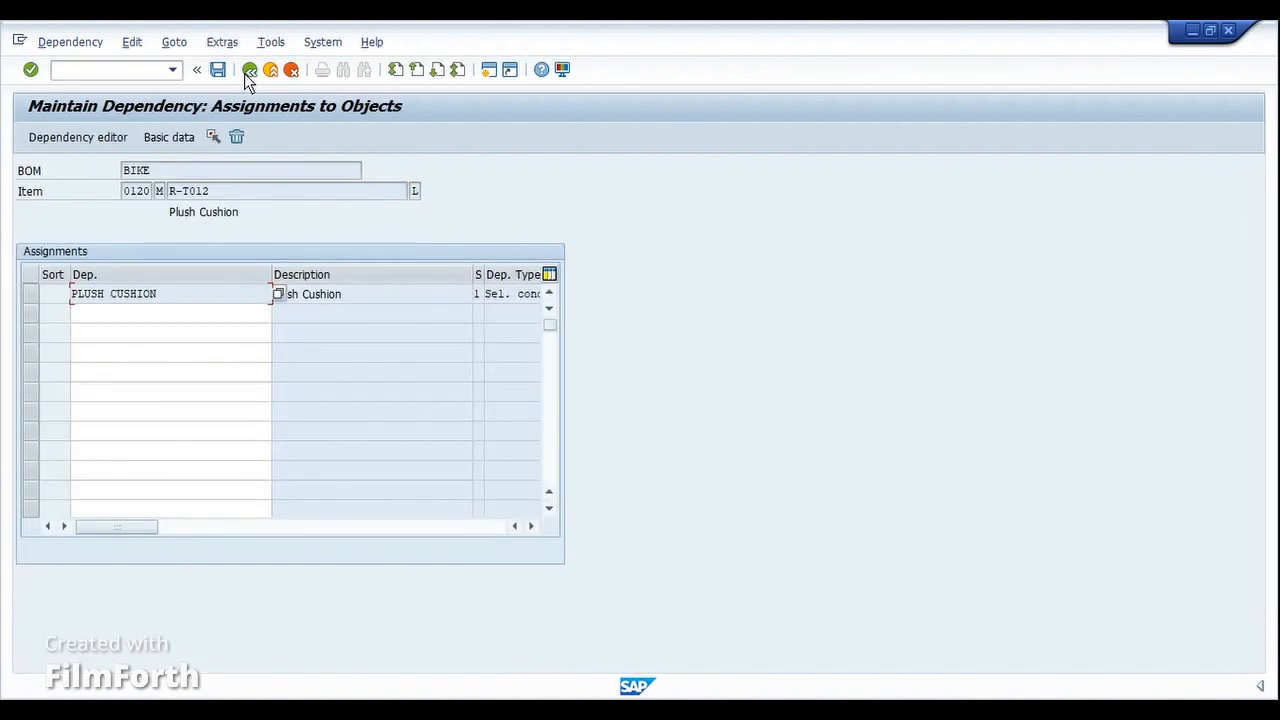
click(249, 70)
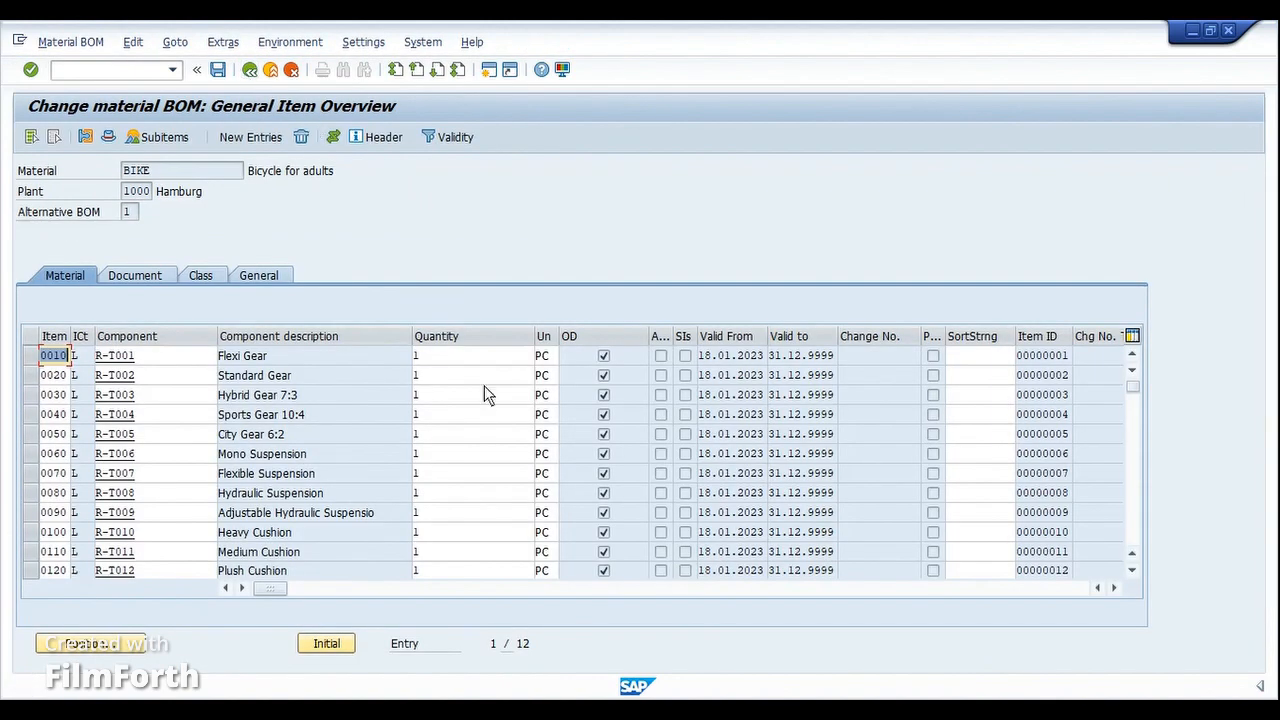
Step: Leave the BOM, start transaction CA02 and open the routing of material BIKE in plant 1000
click(249, 70)
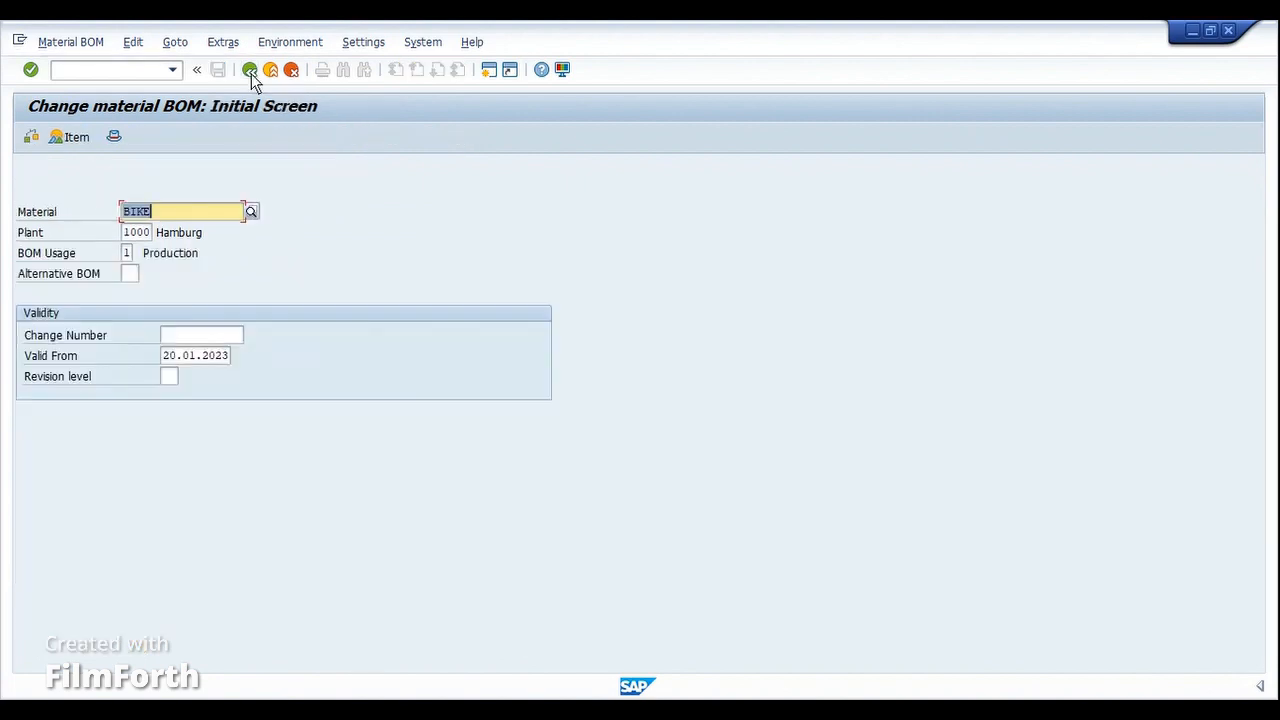
click(123, 78)
text(/nc)
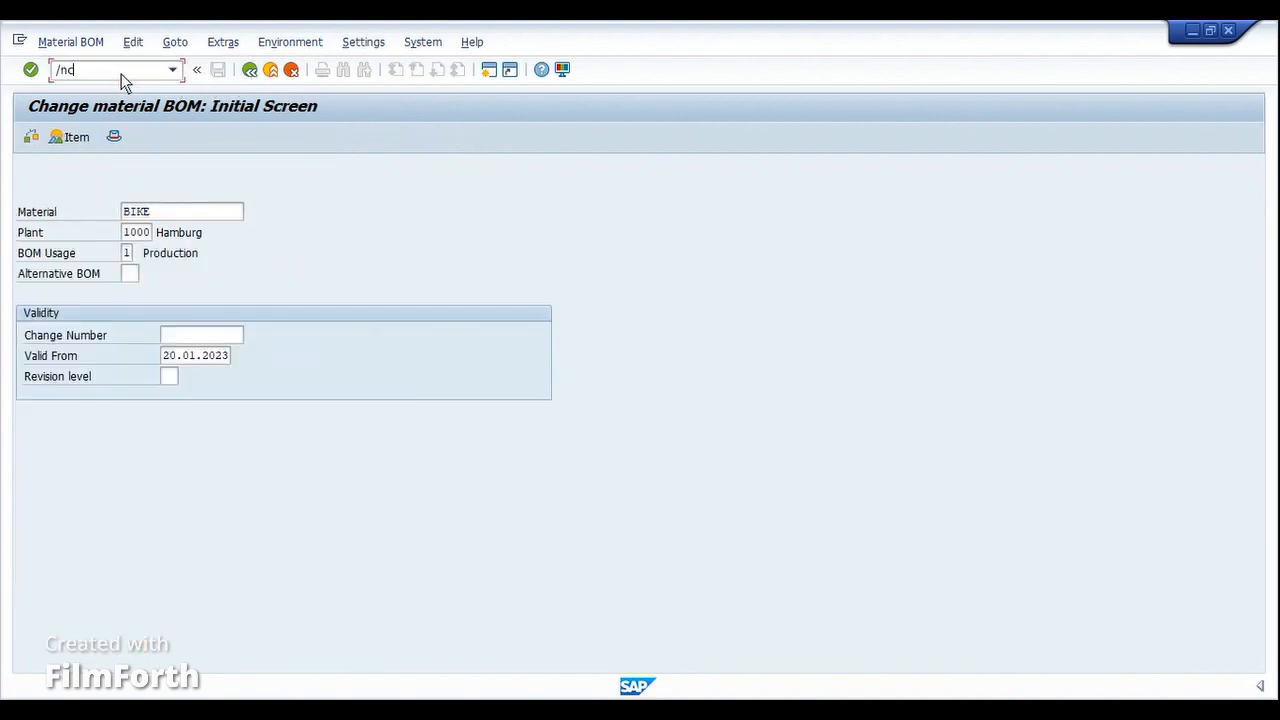
text(a02)
key(Return)
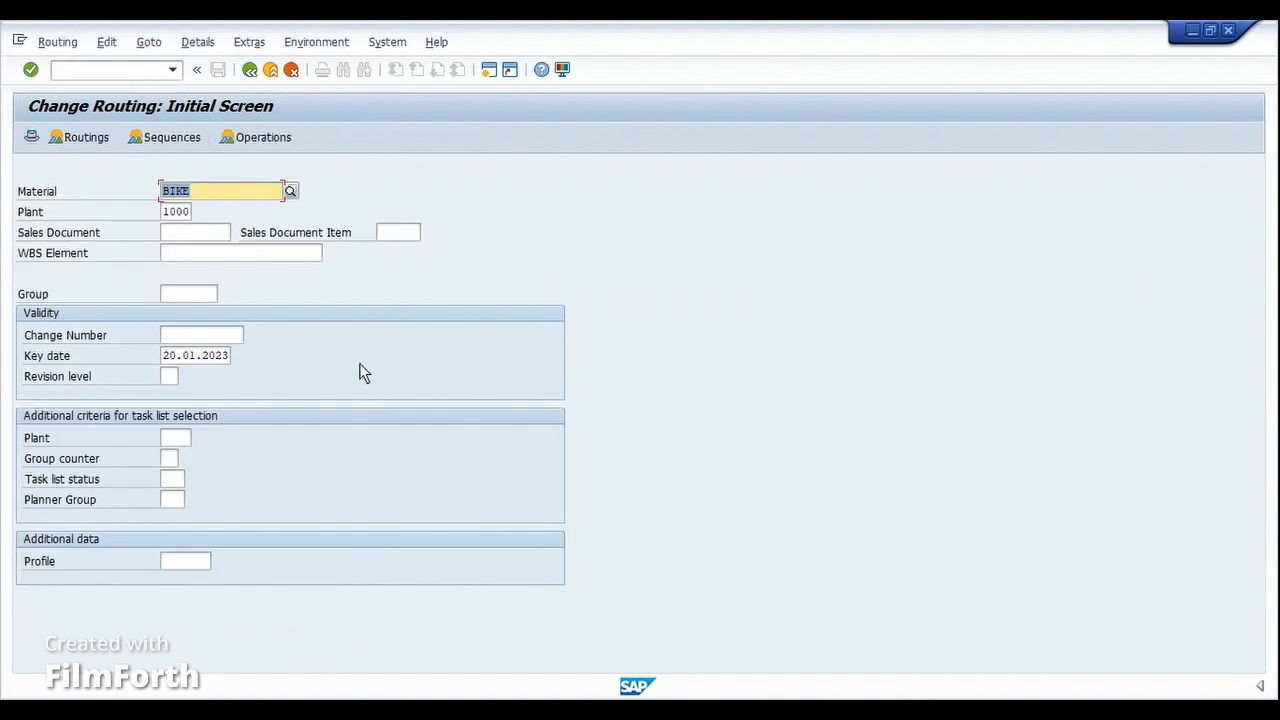
key(Return)
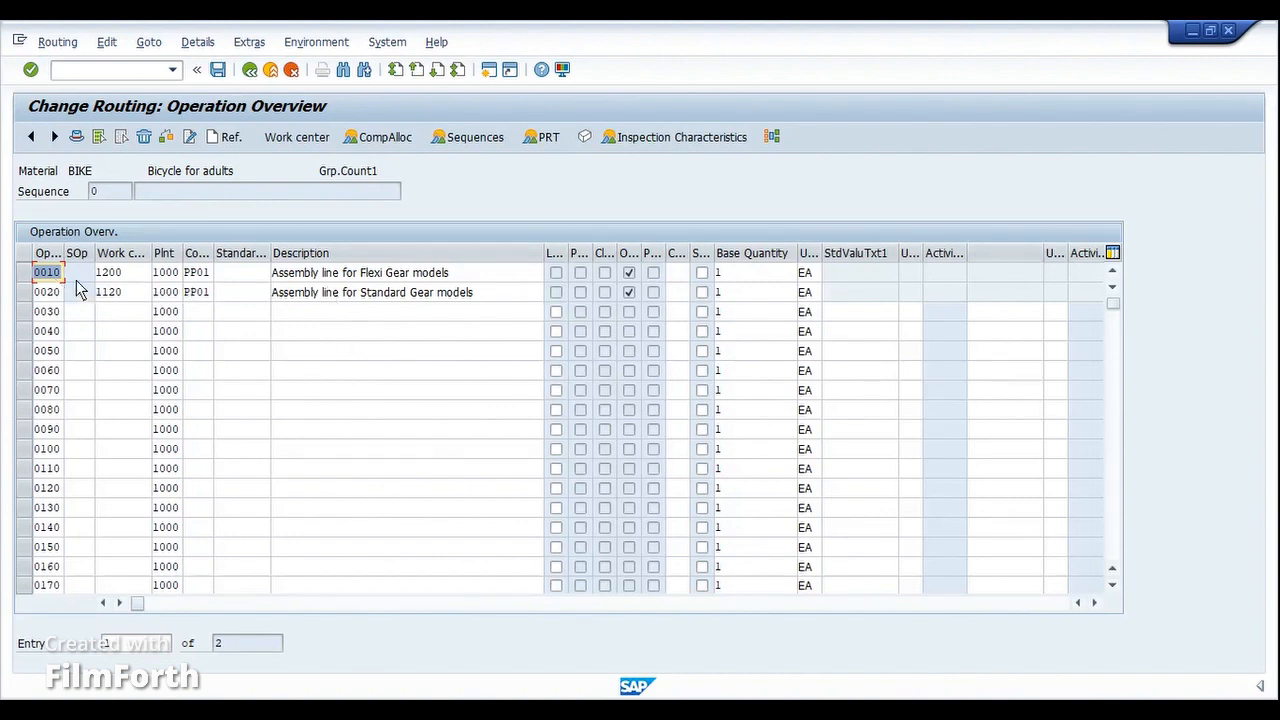
Step: Check the descriptions of operations 0010 and 0020, and widen the operation number and object dependencies columns
click(465, 274)
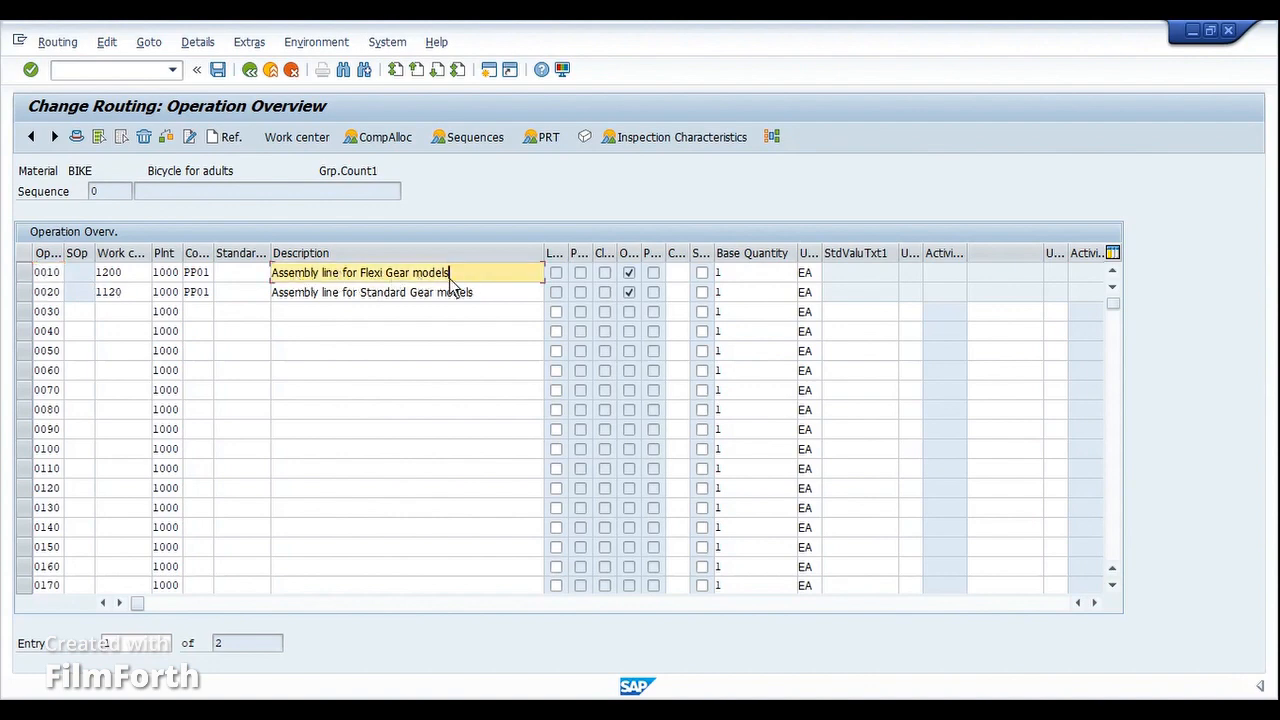
click(341, 292)
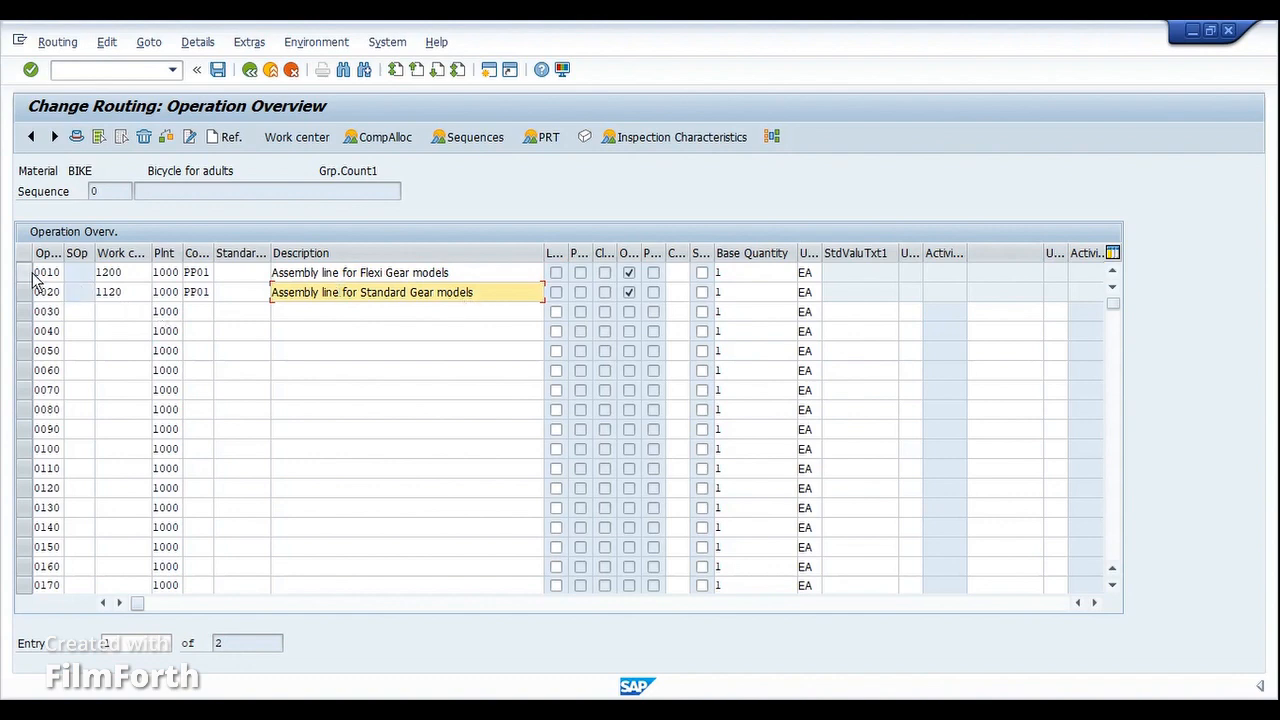
drag(65, 256, 85, 260)
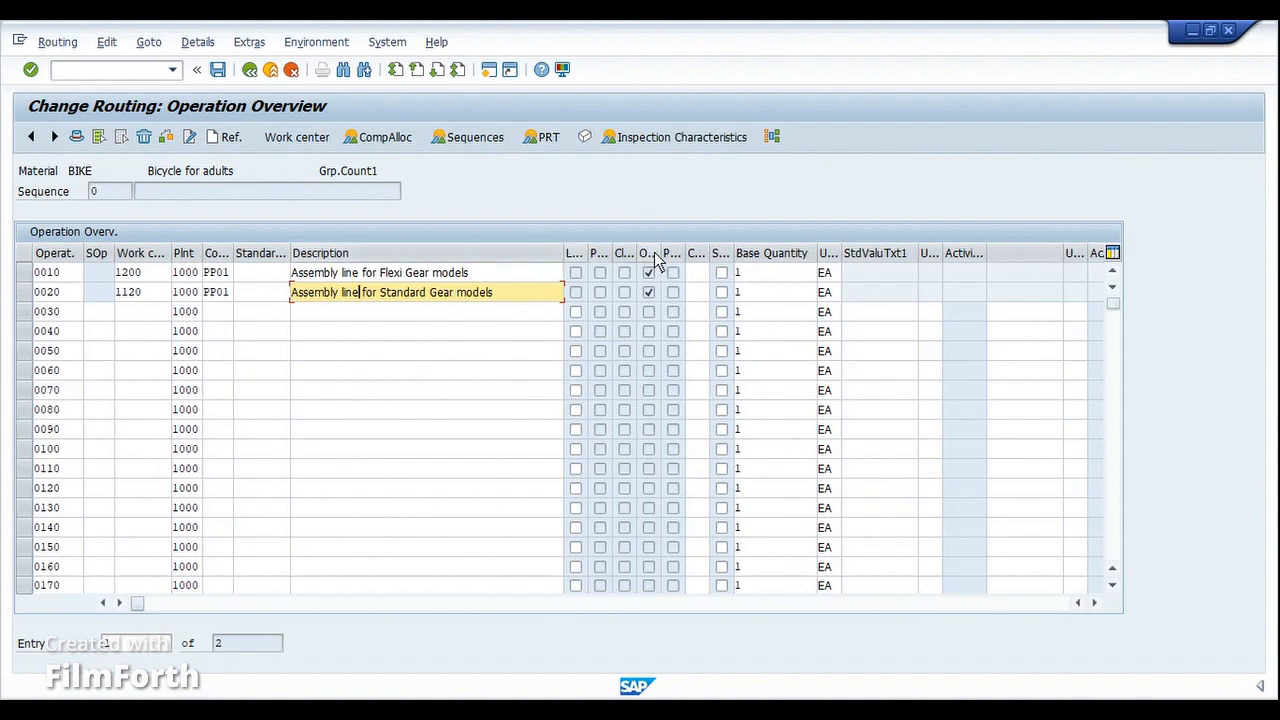
drag(662, 262, 712, 262)
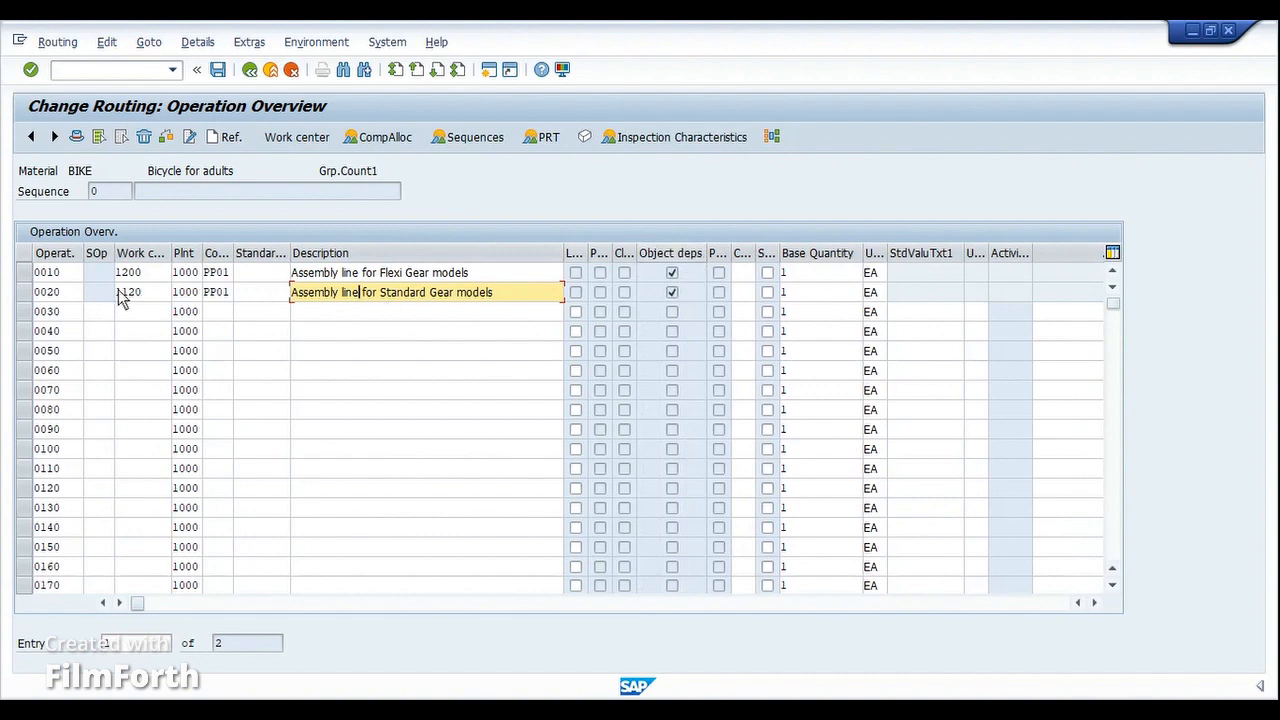
Step: Open the details of operation 0010 and display its object dependency assignments
double_click(46, 276)
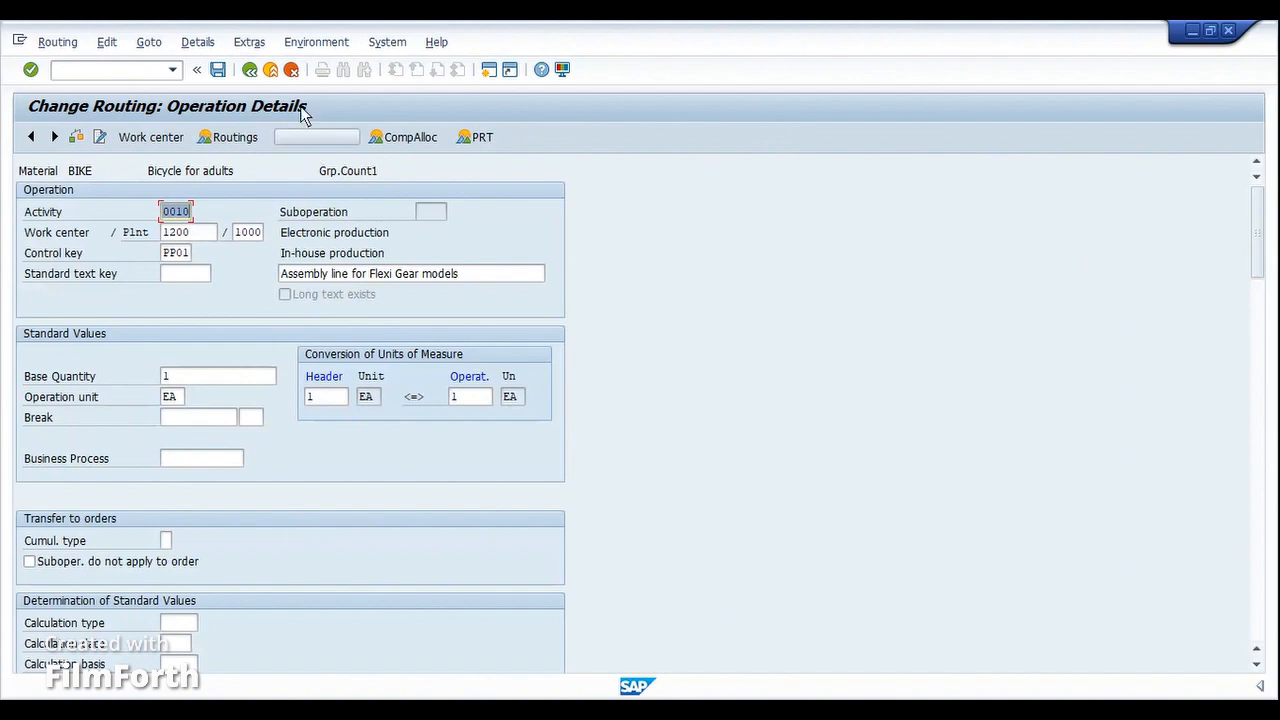
click(250, 42)
click(436, 42)
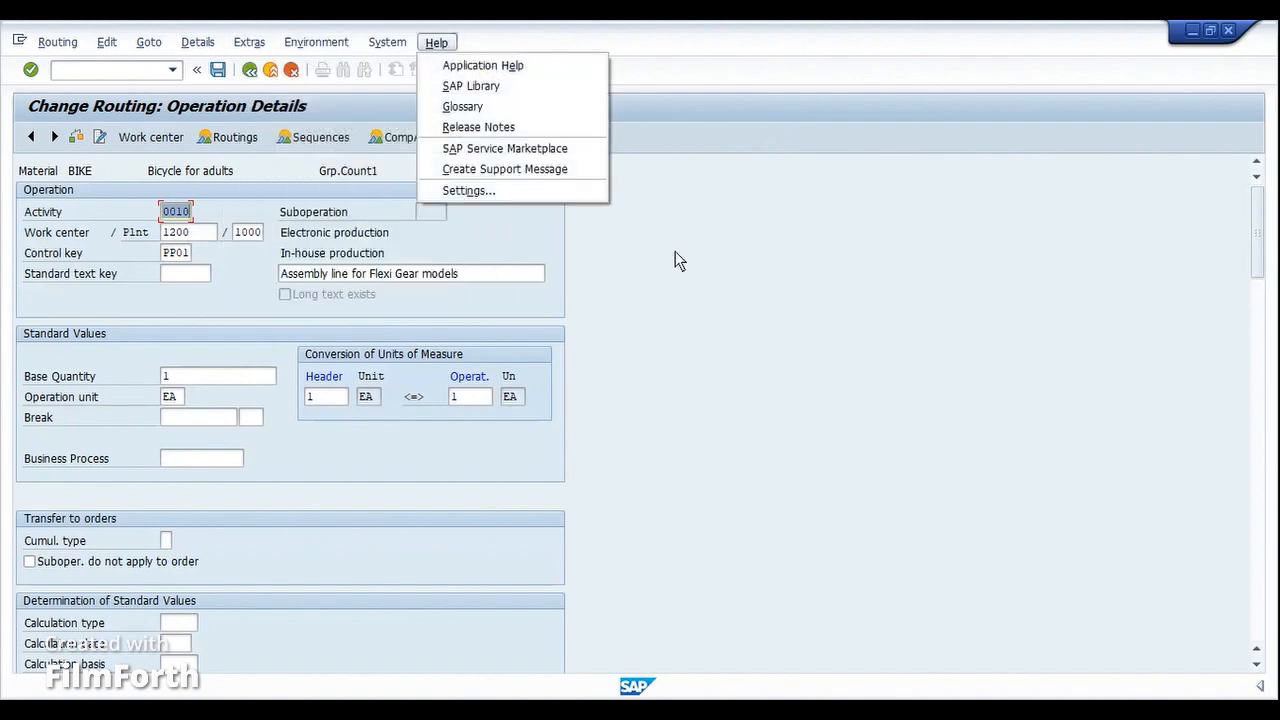
click(249, 42)
mouse_move(291, 188)
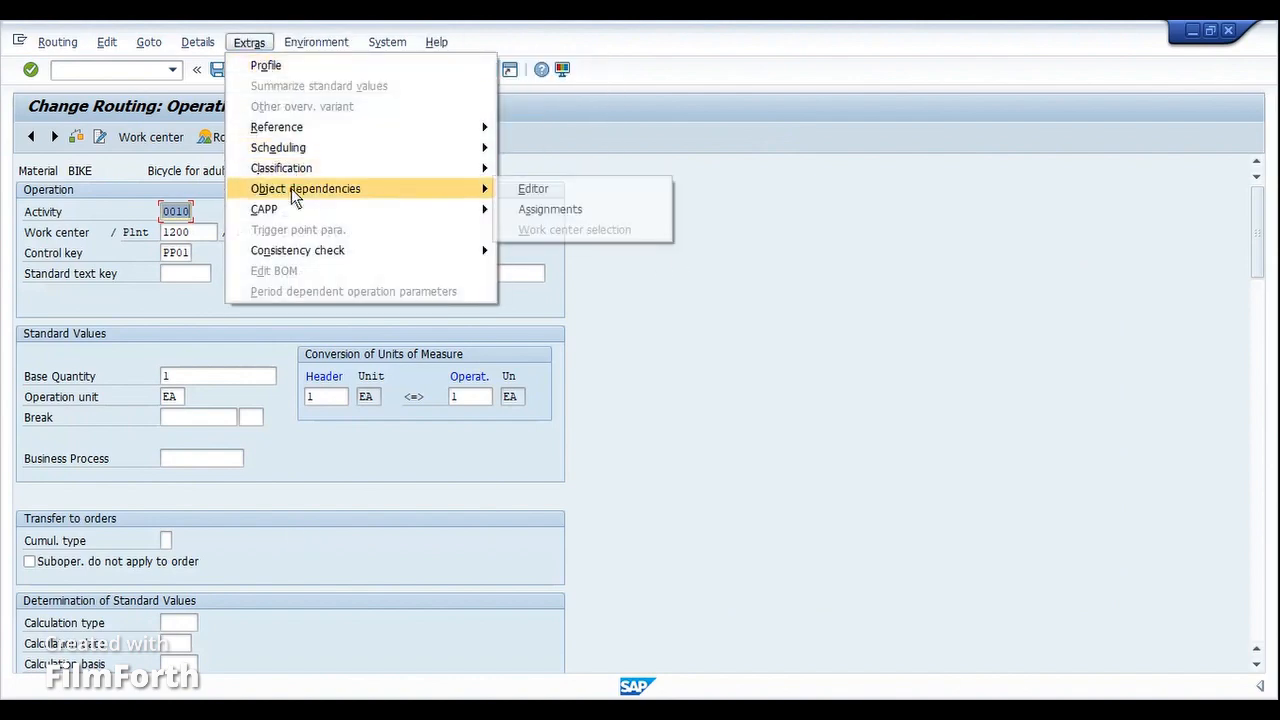
click(545, 206)
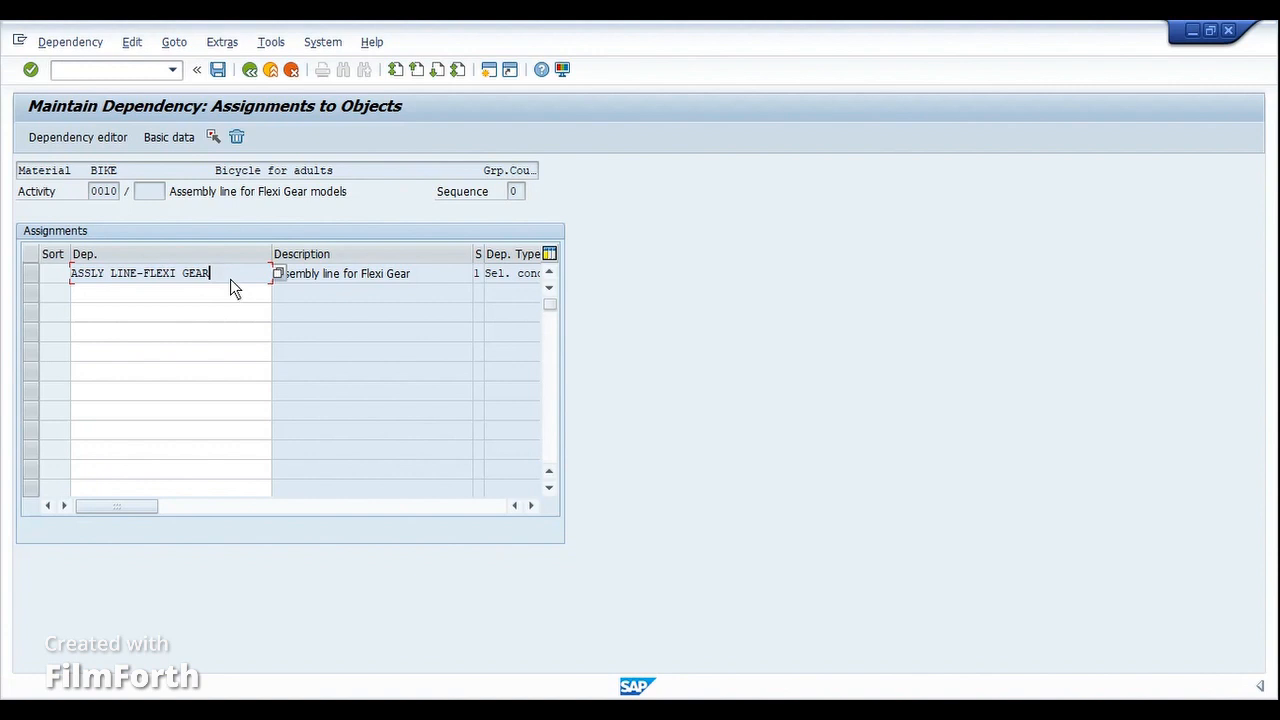
Step: Review the source code of selection condition ASSLY LINE-FLEXI GEAR and return to the operation overview
click(28, 273)
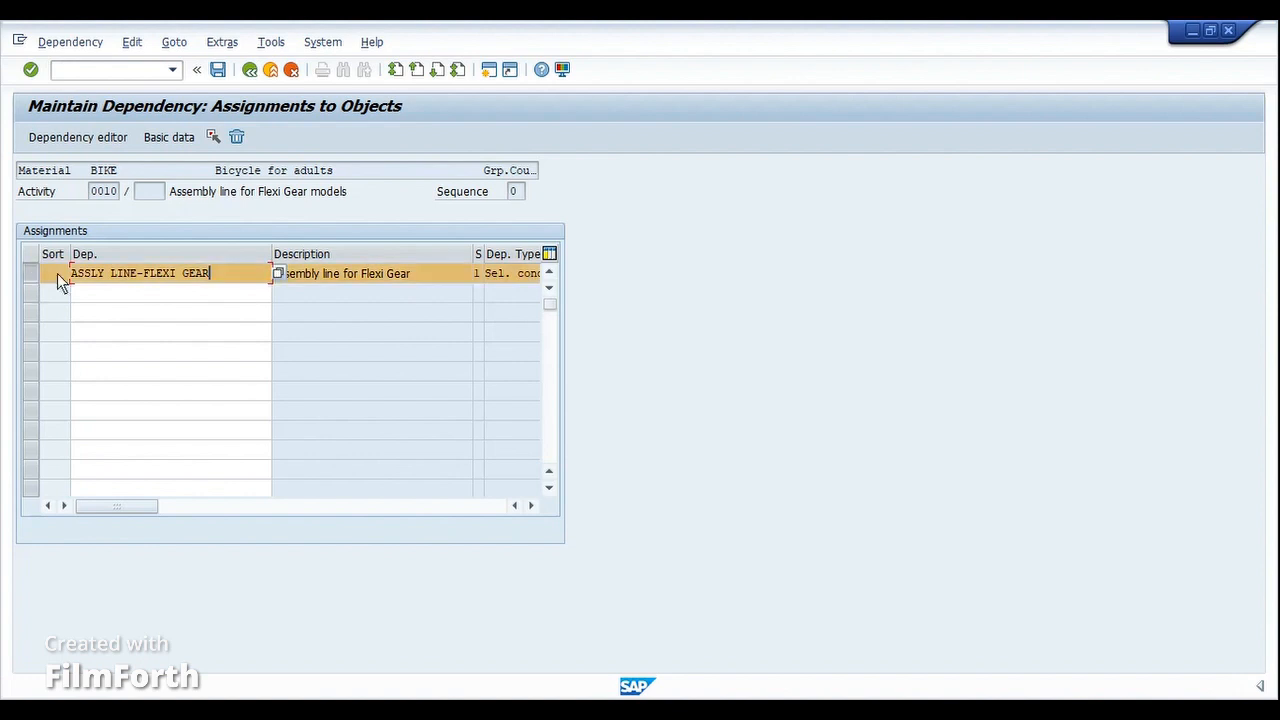
click(105, 139)
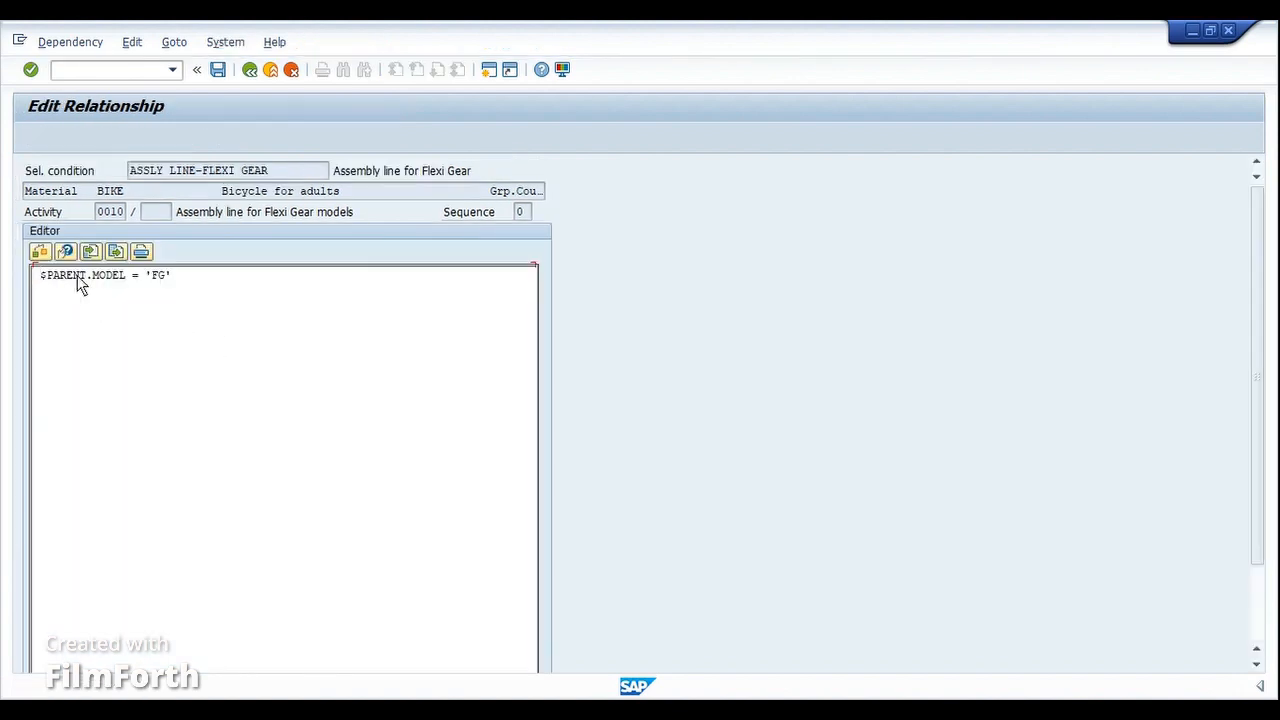
click(176, 276)
drag(354, 215, 183, 220)
key(ctrl+c)
click(246, 73)
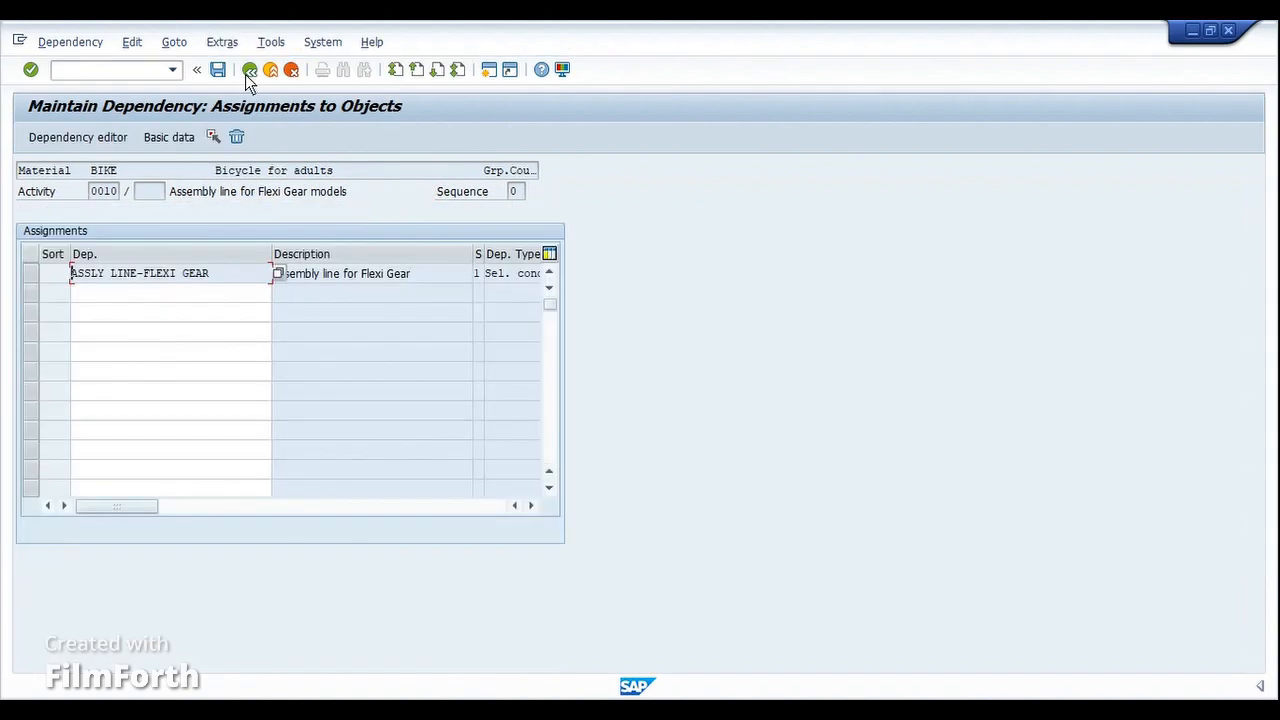
click(248, 72)
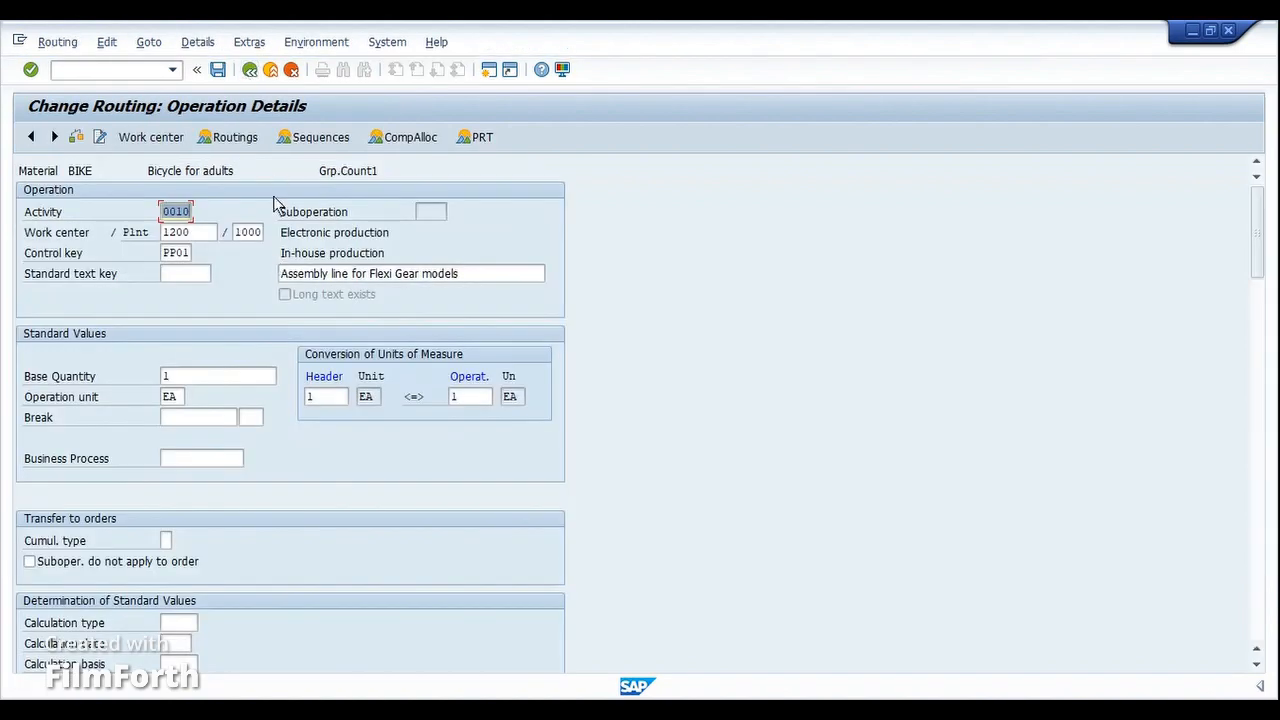
click(250, 72)
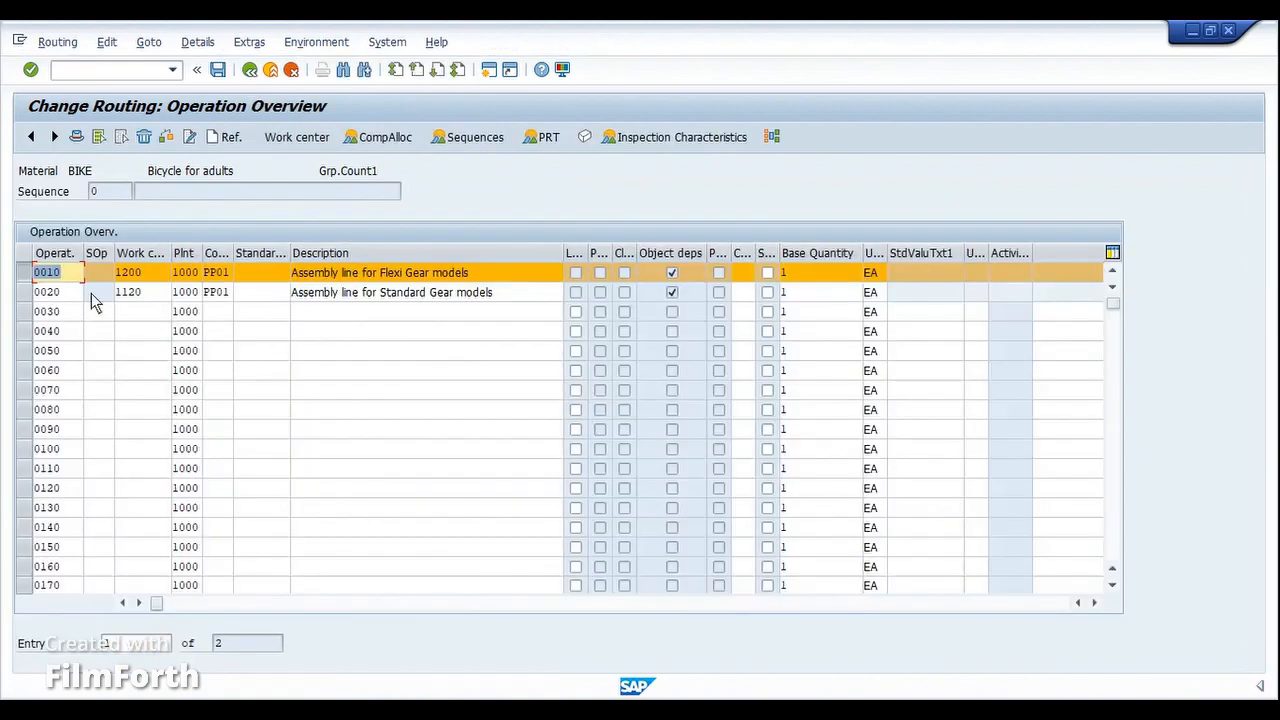
Step: Display the object dependency assignments of operation 0020 (Assembly line for Standard Gear models)
click(36, 292)
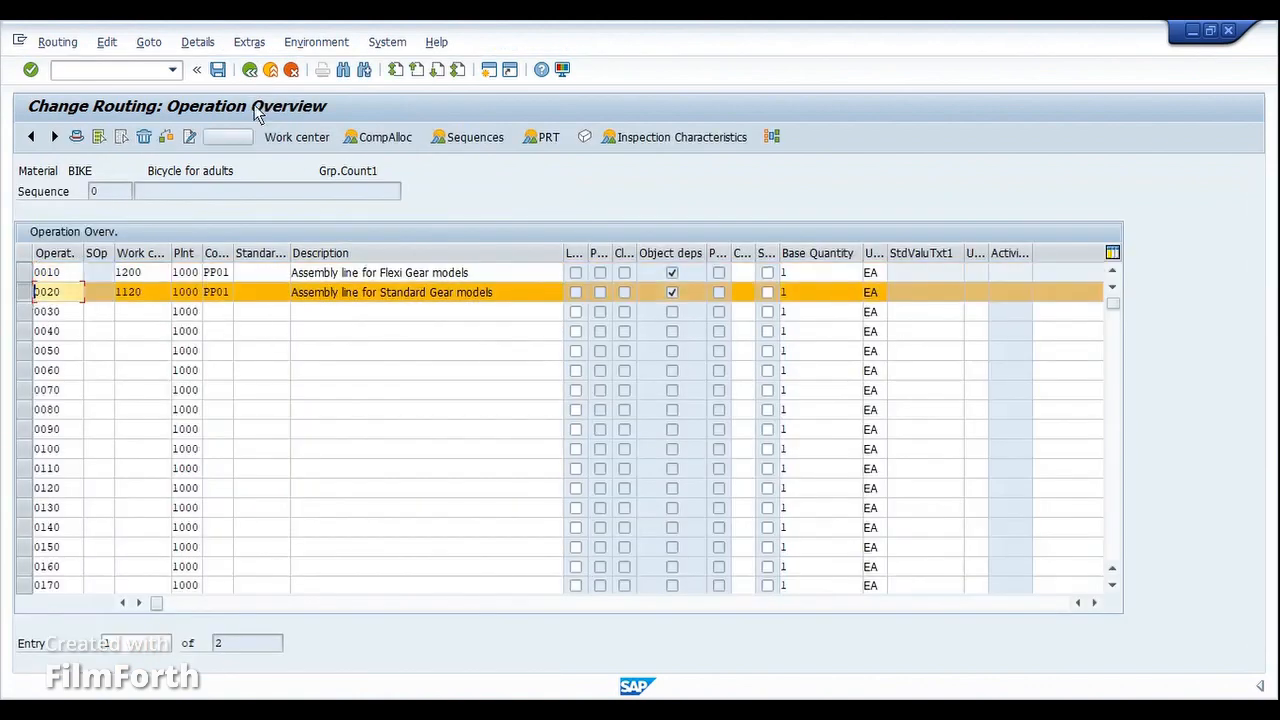
click(300, 43)
click(249, 42)
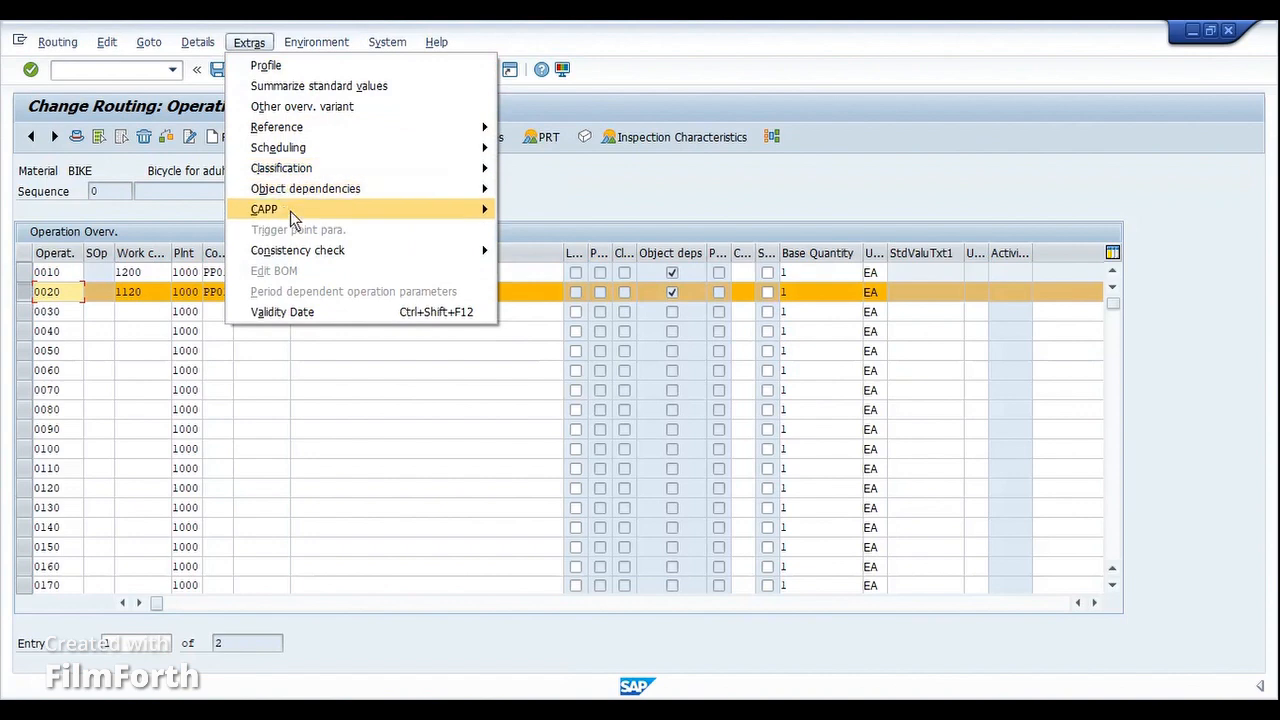
mouse_move(300, 195)
click(545, 209)
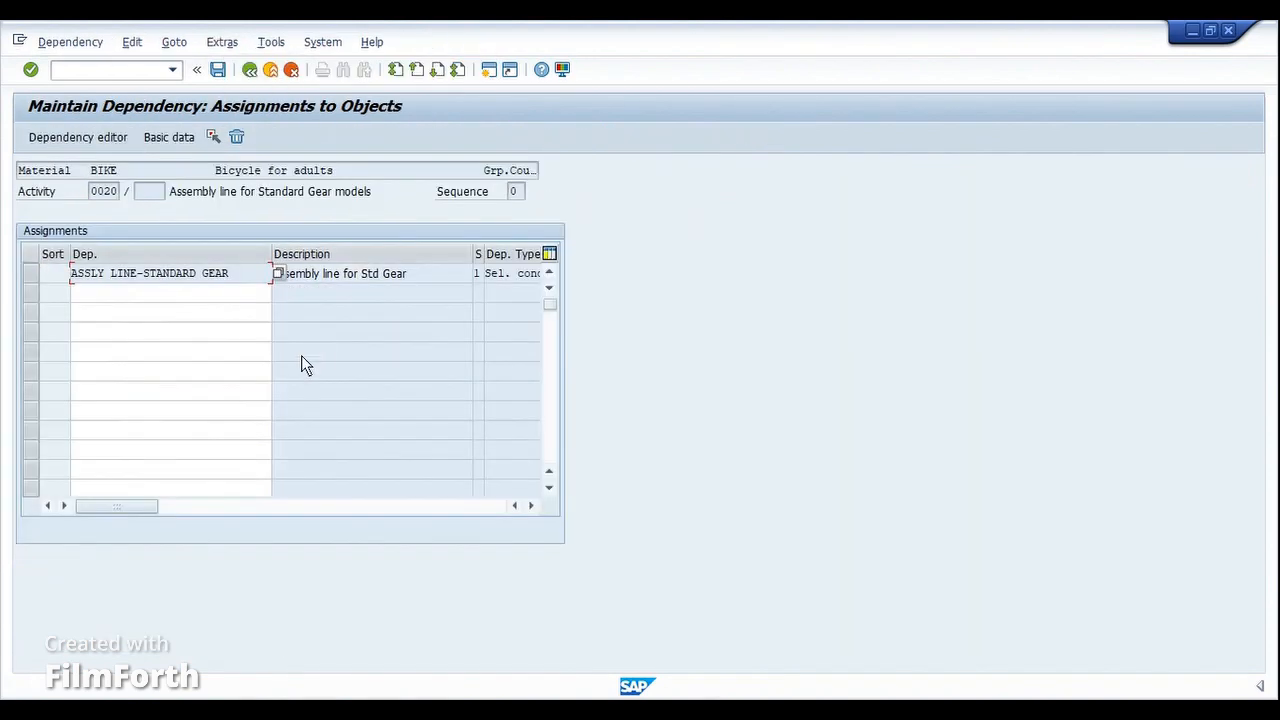
Step: Review the source code of selection condition ASSLY LINE-STANDARD GEAR and return to the operation overview
click(247, 278)
drag(245, 274, 60, 272)
click(60, 272)
click(30, 280)
click(66, 136)
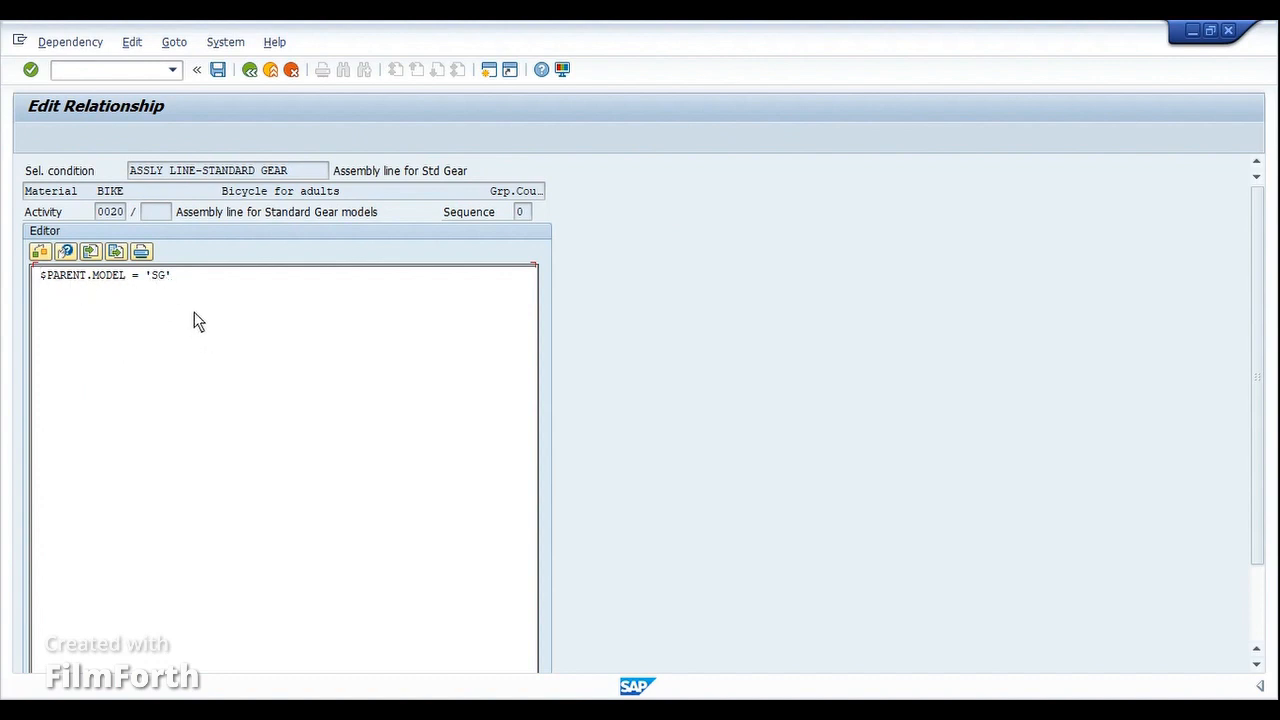
drag(178, 215, 377, 223)
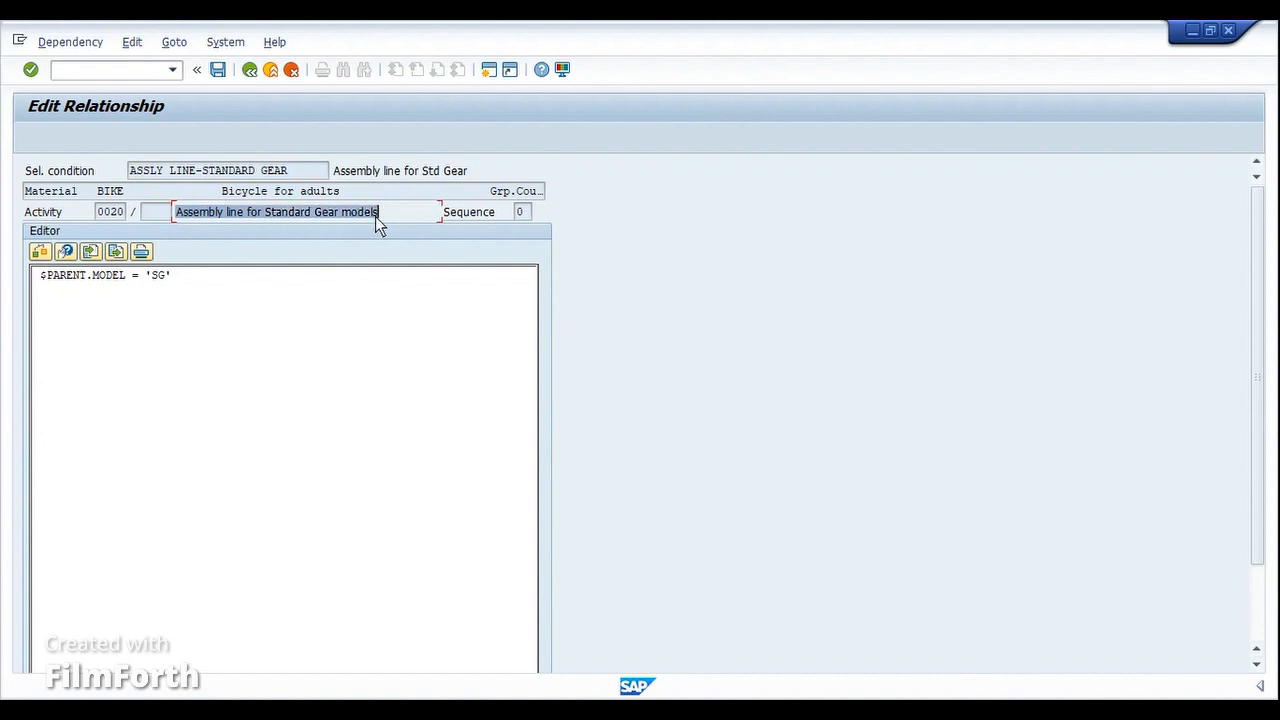
click(245, 74)
click(245, 74)
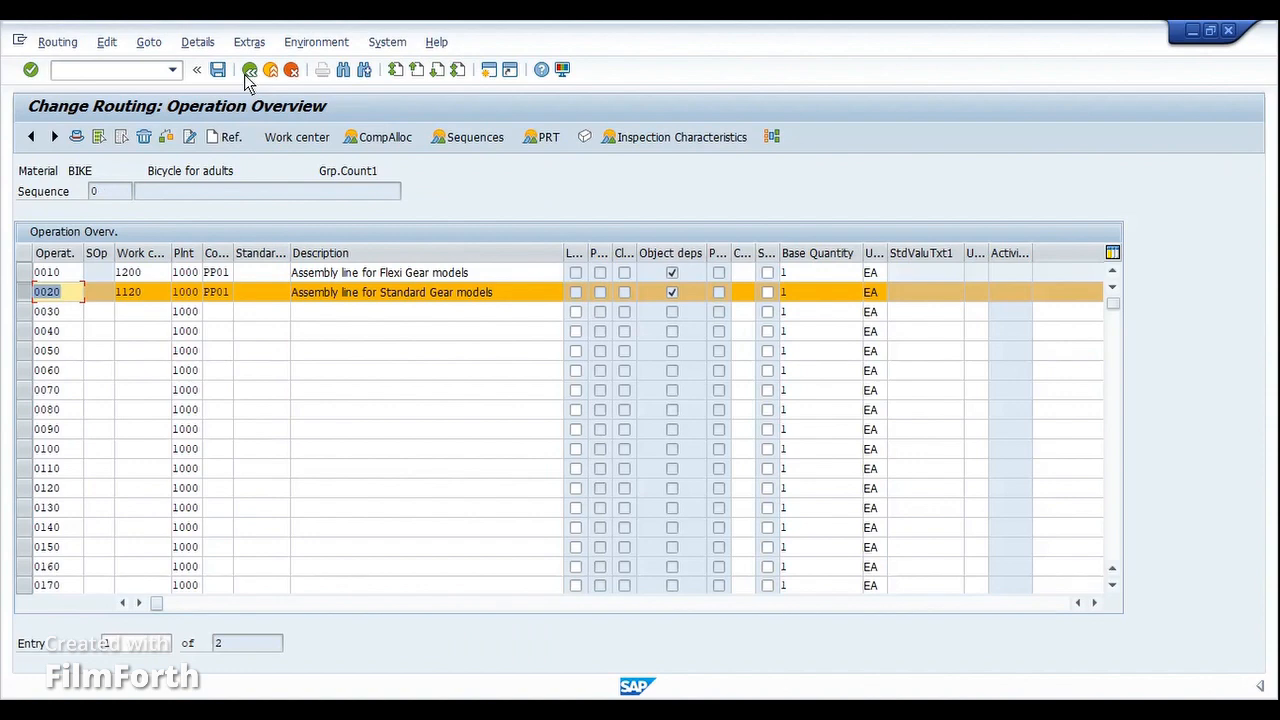
Step: Open the routing's component allocation and bring the material descriptions of the components into view
click(24, 273)
click(20, 298)
click(24, 273)
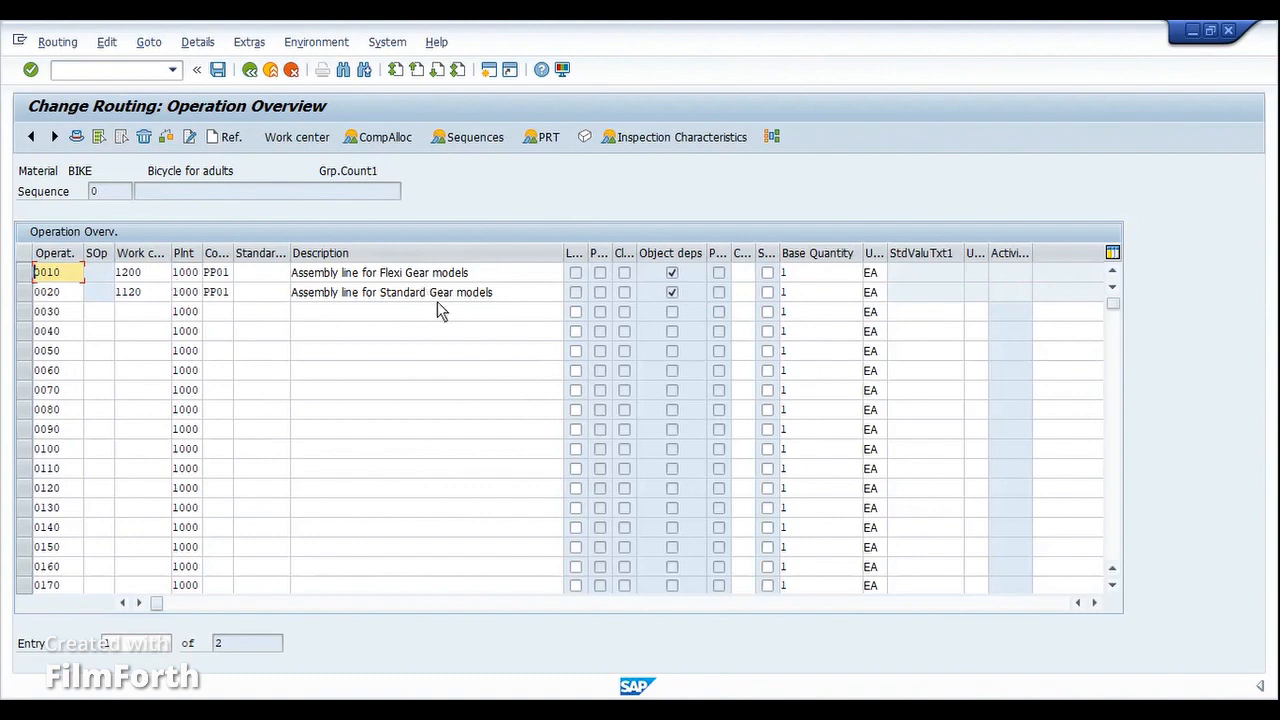
click(402, 144)
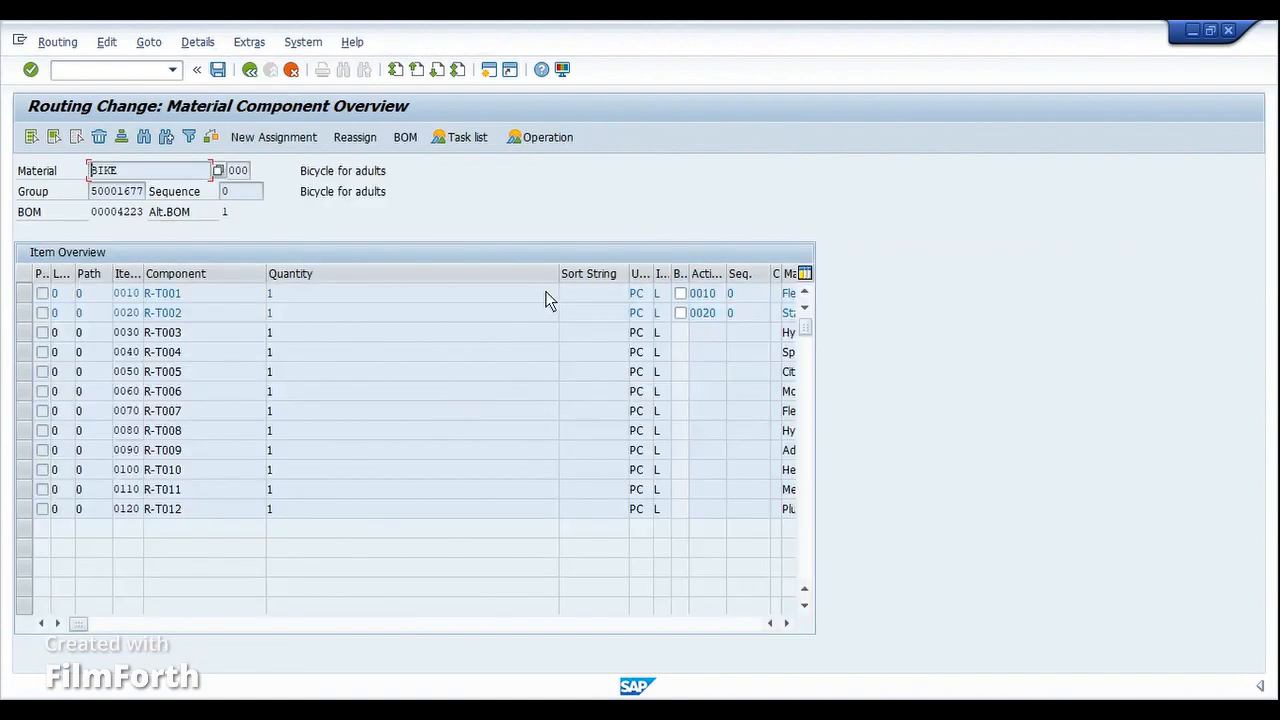
click(181, 623)
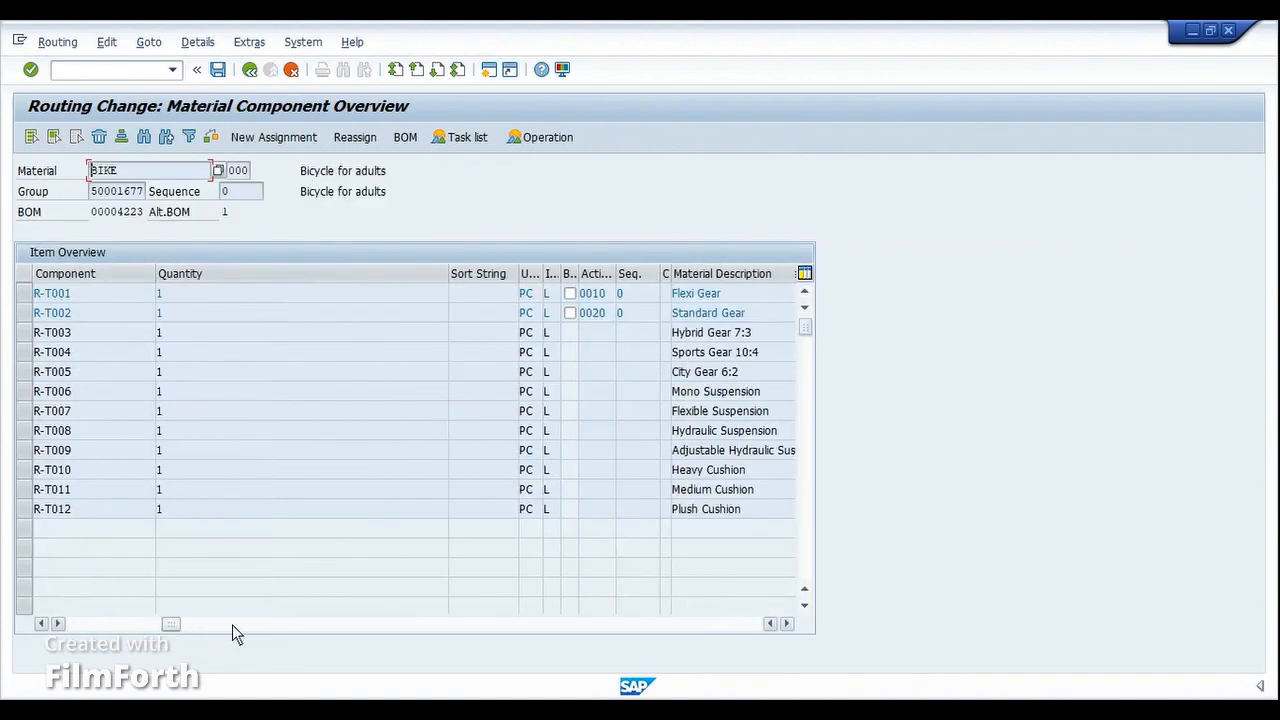
click(218, 623)
Step: Check which operations the Flexi Gear and Standard Gear components are allocated to in the item overview
click(310, 297)
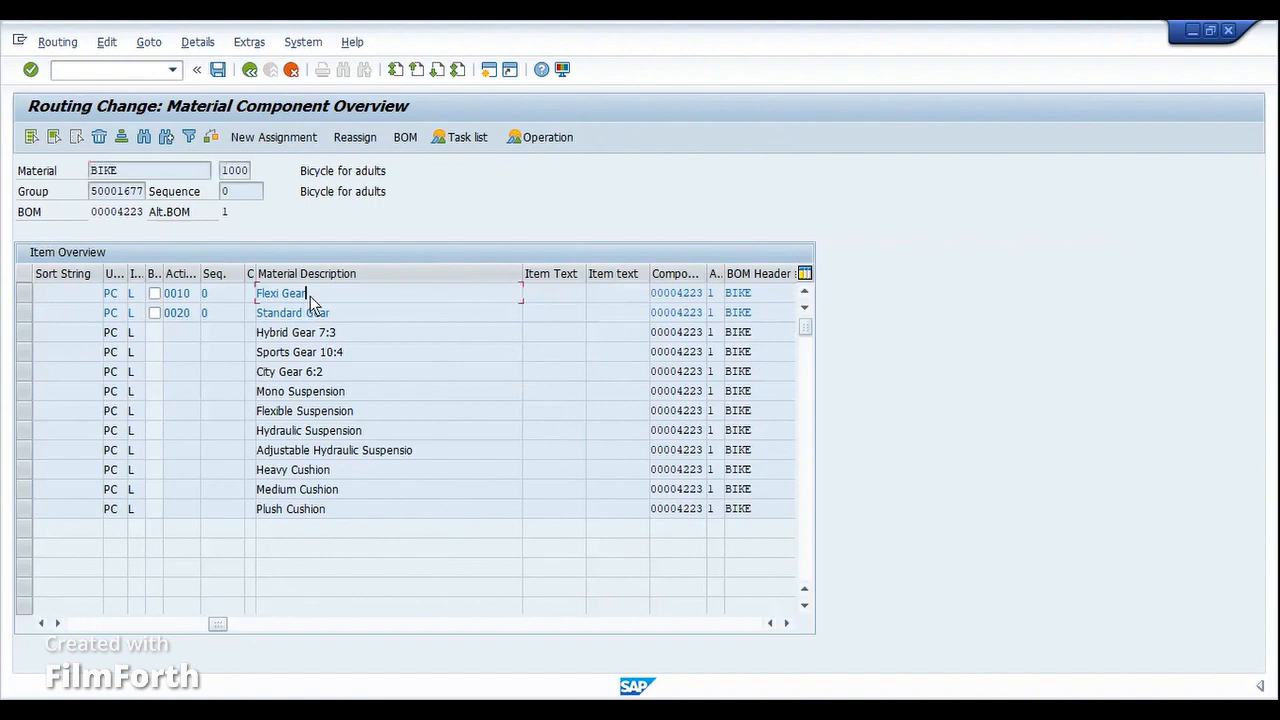
click(353, 313)
click(314, 297)
drag(314, 293, 247, 293)
click(248, 293)
drag(340, 323, 247, 314)
click(247, 314)
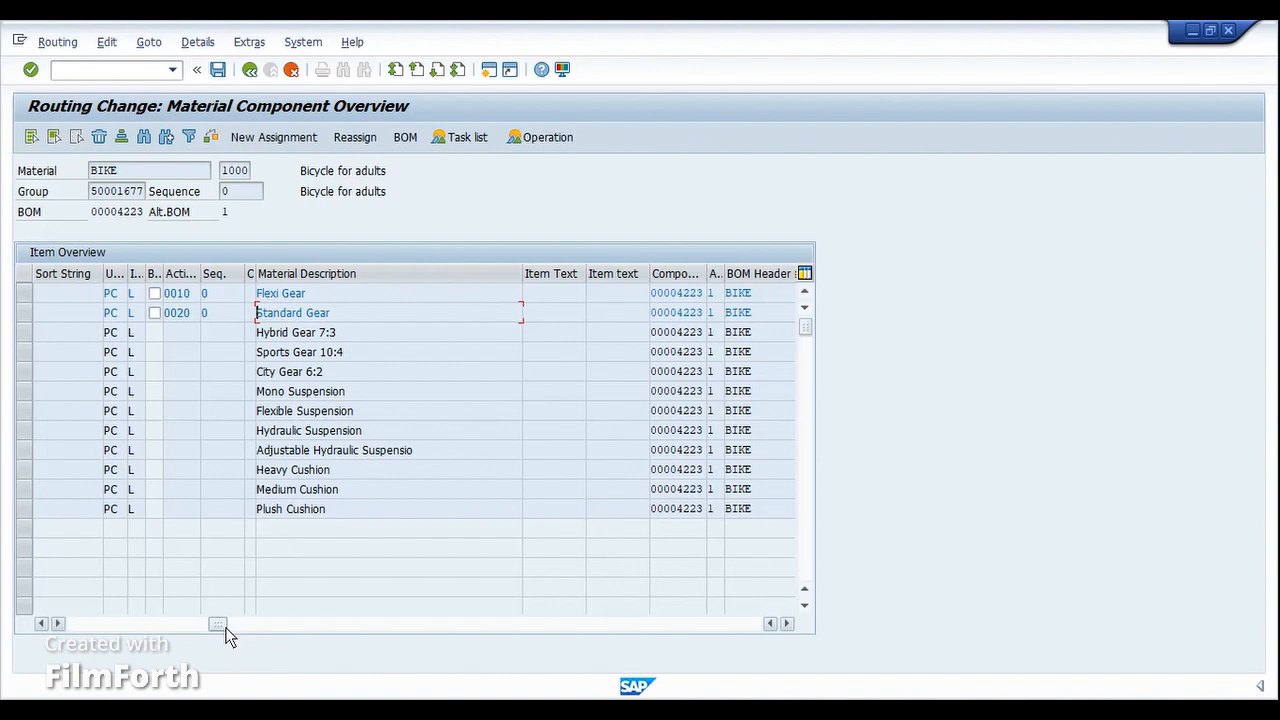
drag(214, 626, 95, 622)
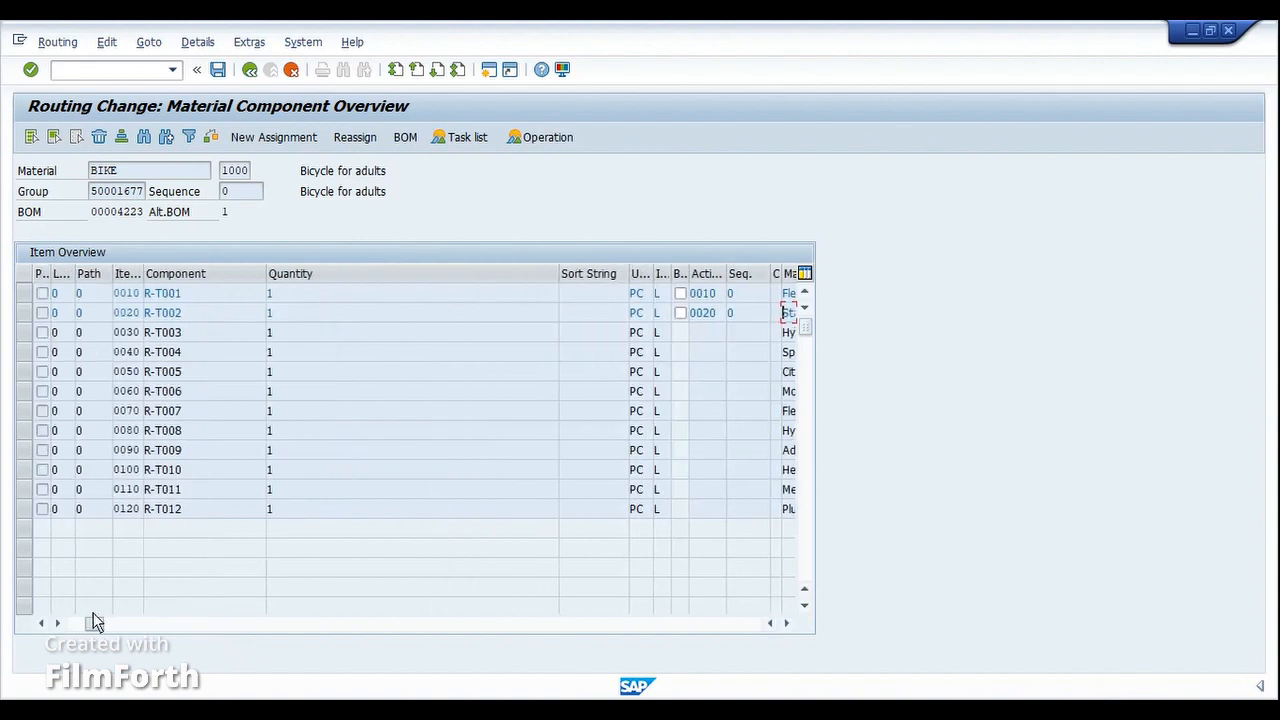
Step: Leave the routing and start transaction CU42 to change the material's configuration profile
click(251, 71)
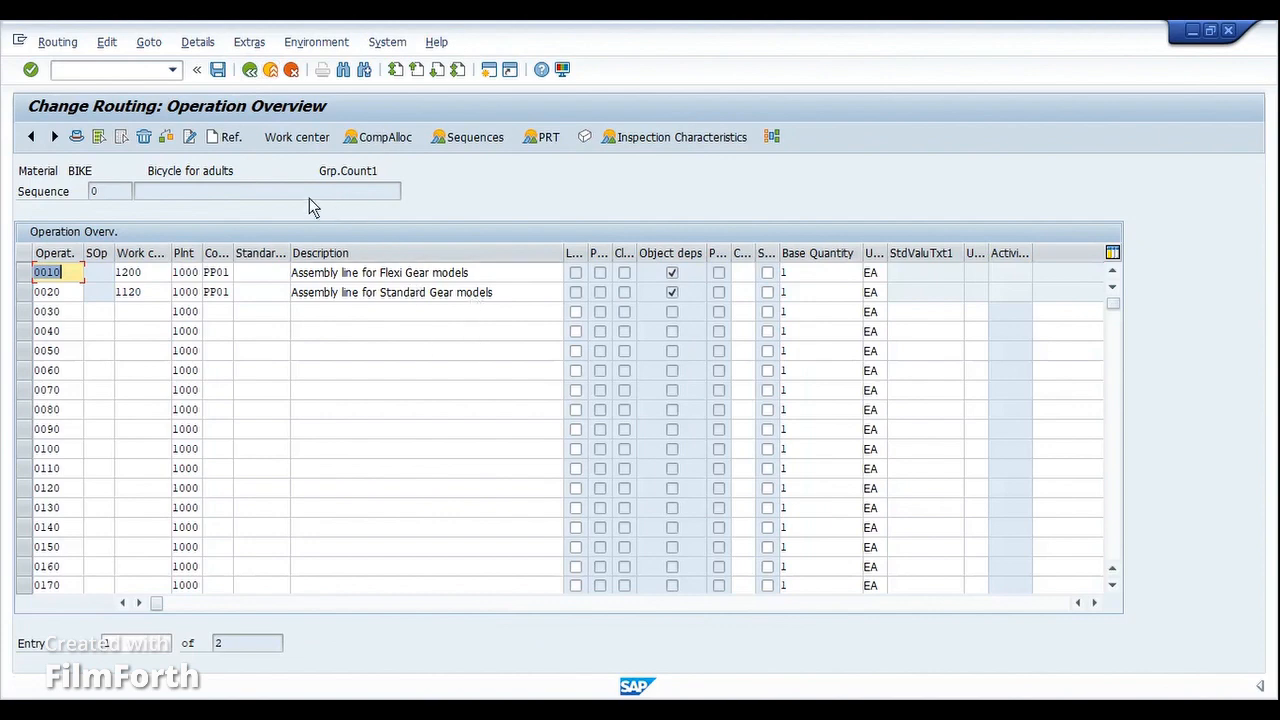
click(251, 71)
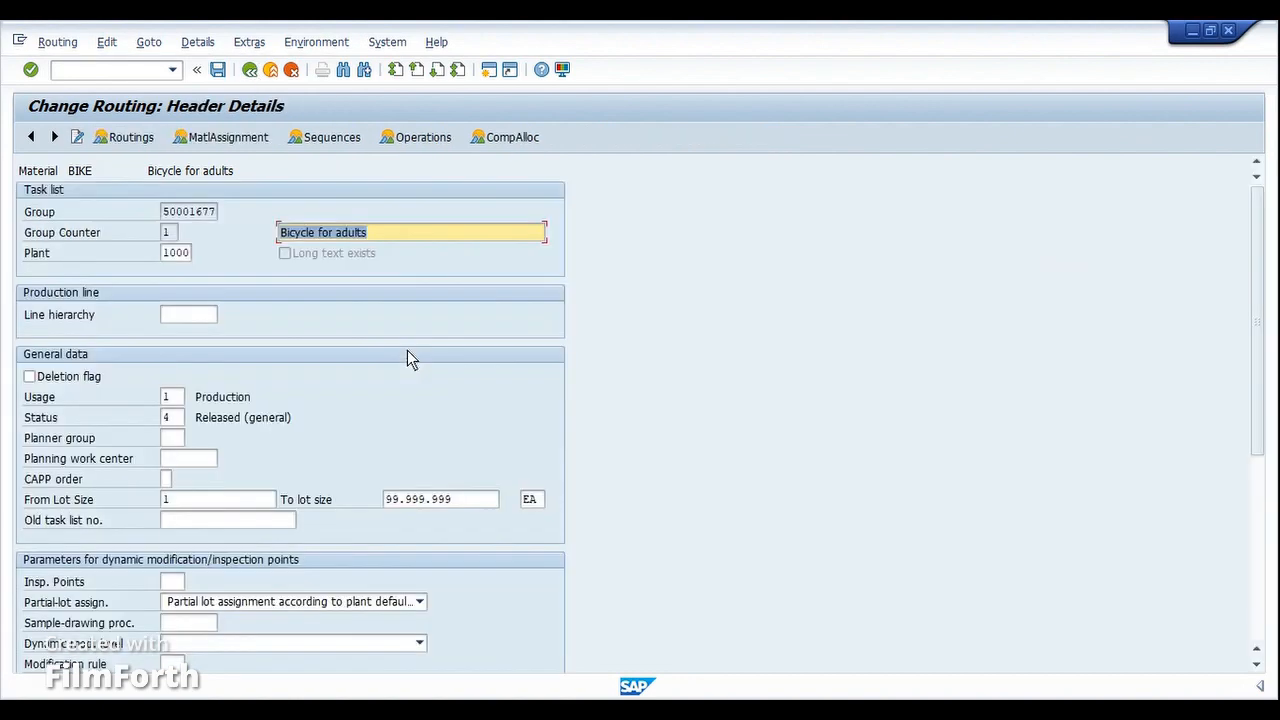
key(F3)
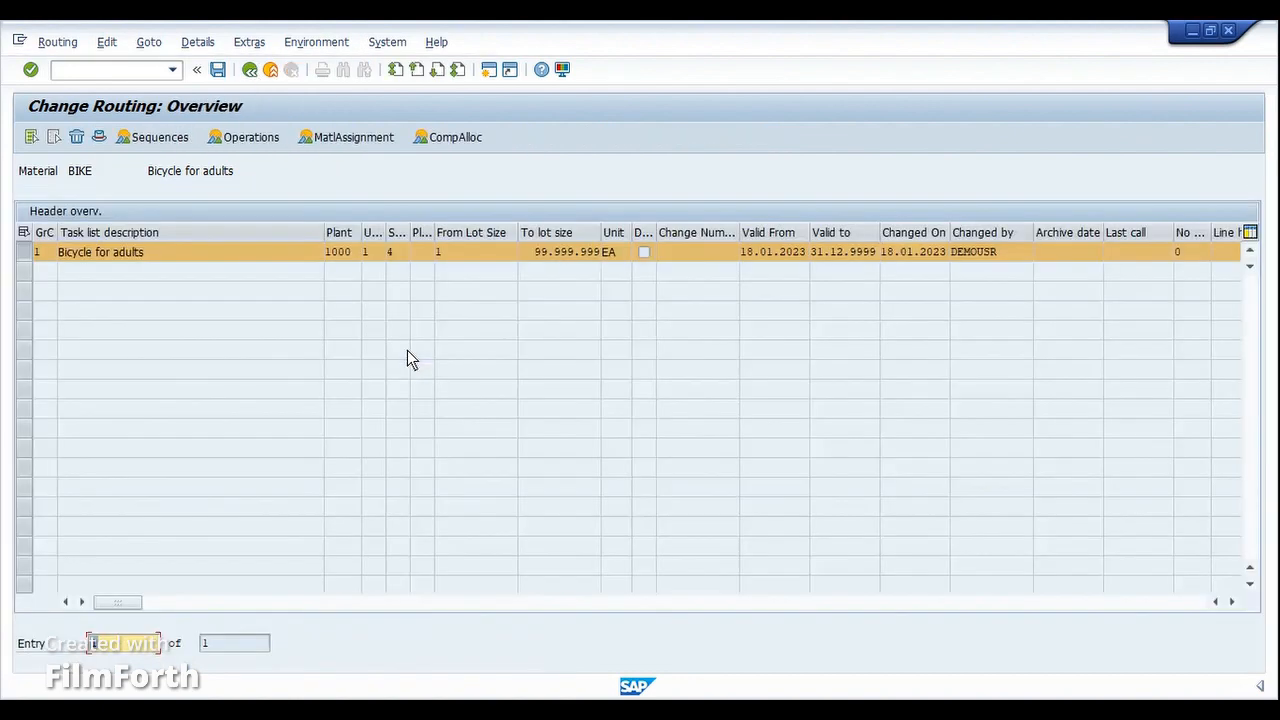
key(ctrl+slash)
text(/ncu)
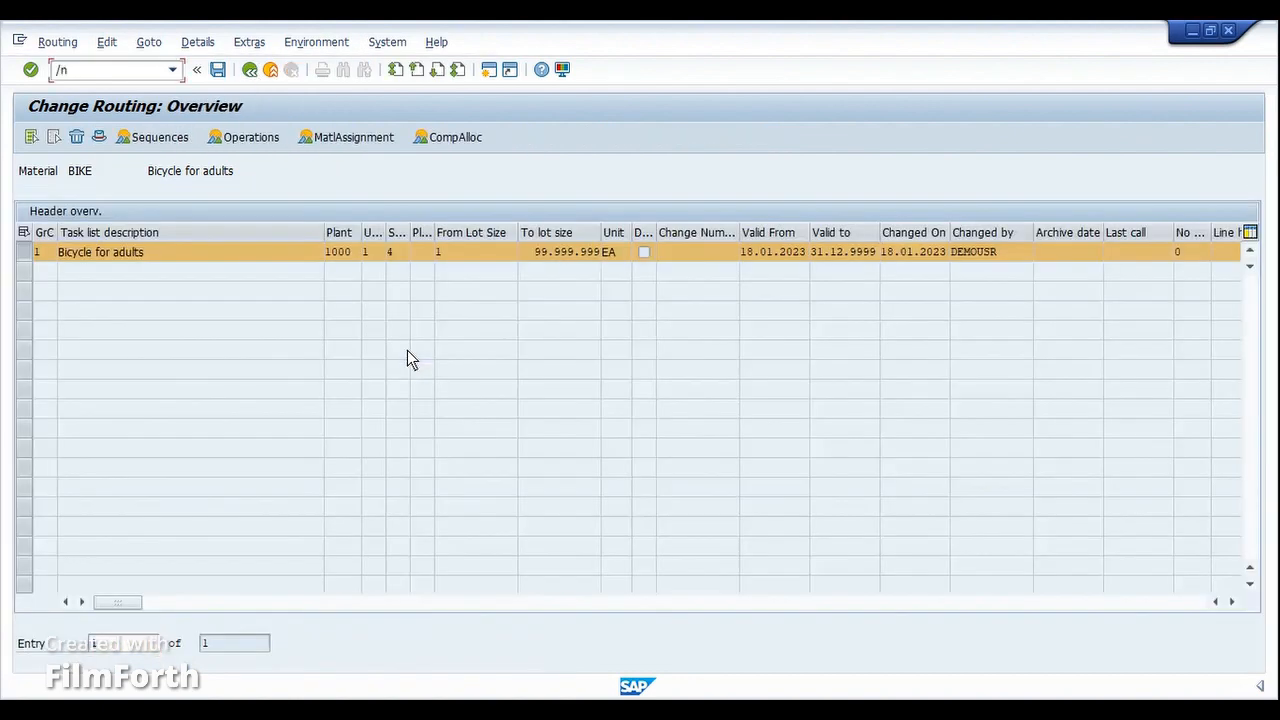
text(42)
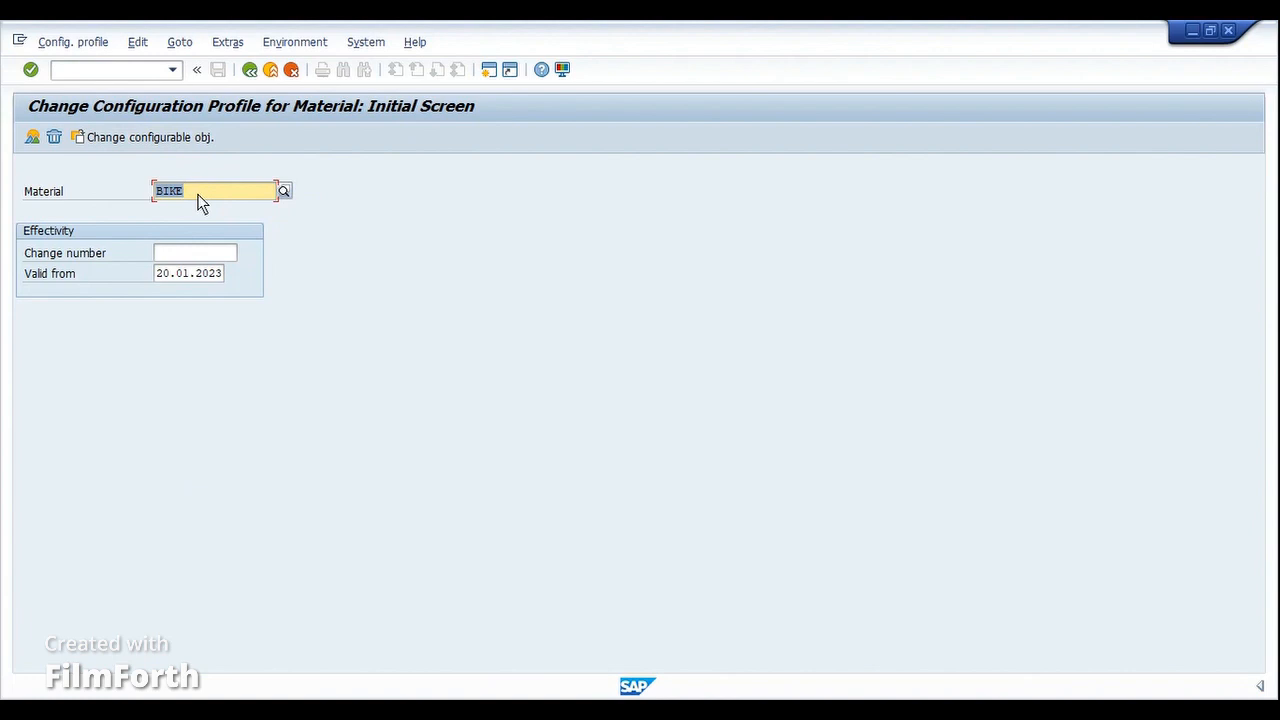
Step: Open the configuration profile of material BIKE, check the profile's class assignment BIKETYPE, and return to the profile overview
click(200, 203)
key(Return)
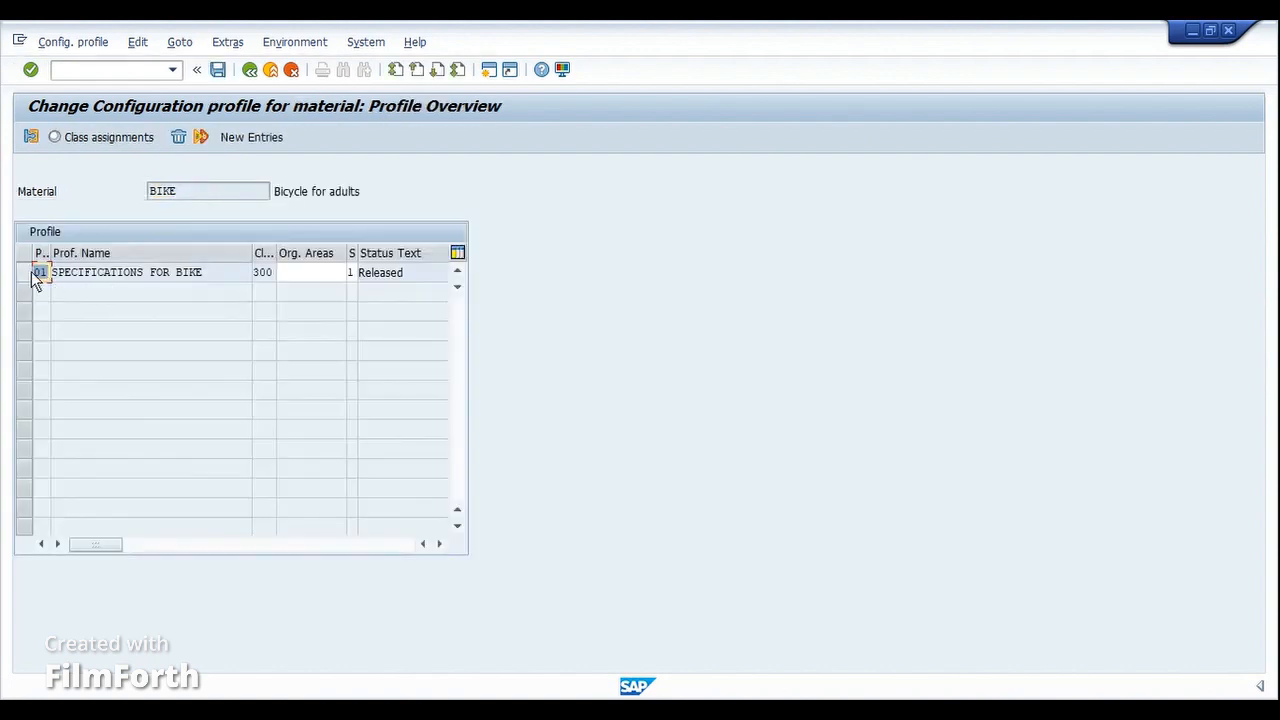
click(28, 271)
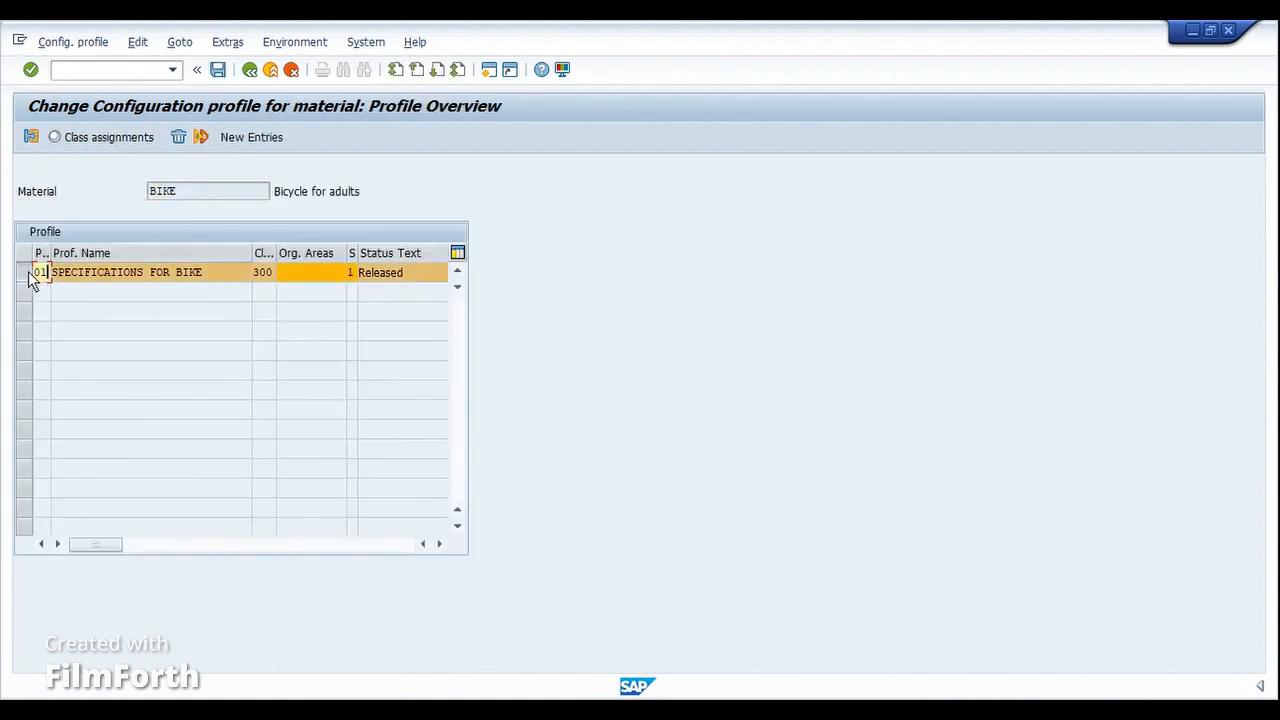
click(97, 140)
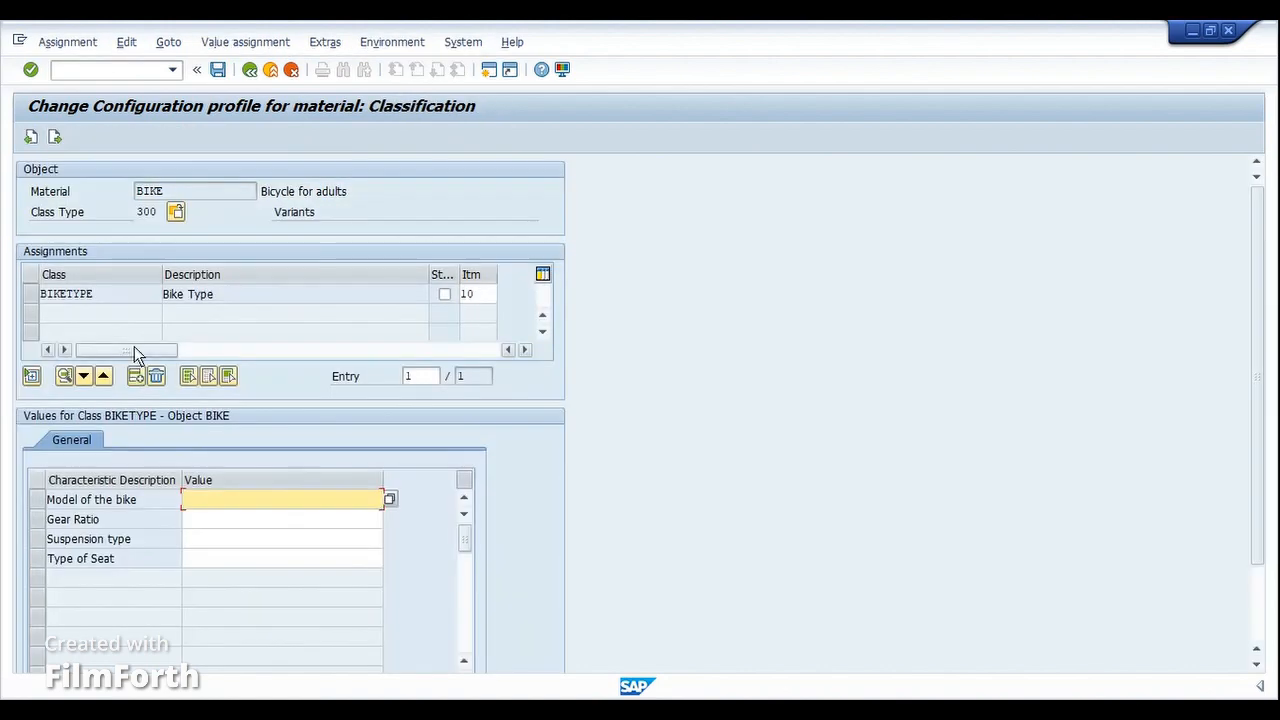
click(137, 297)
click(38, 292)
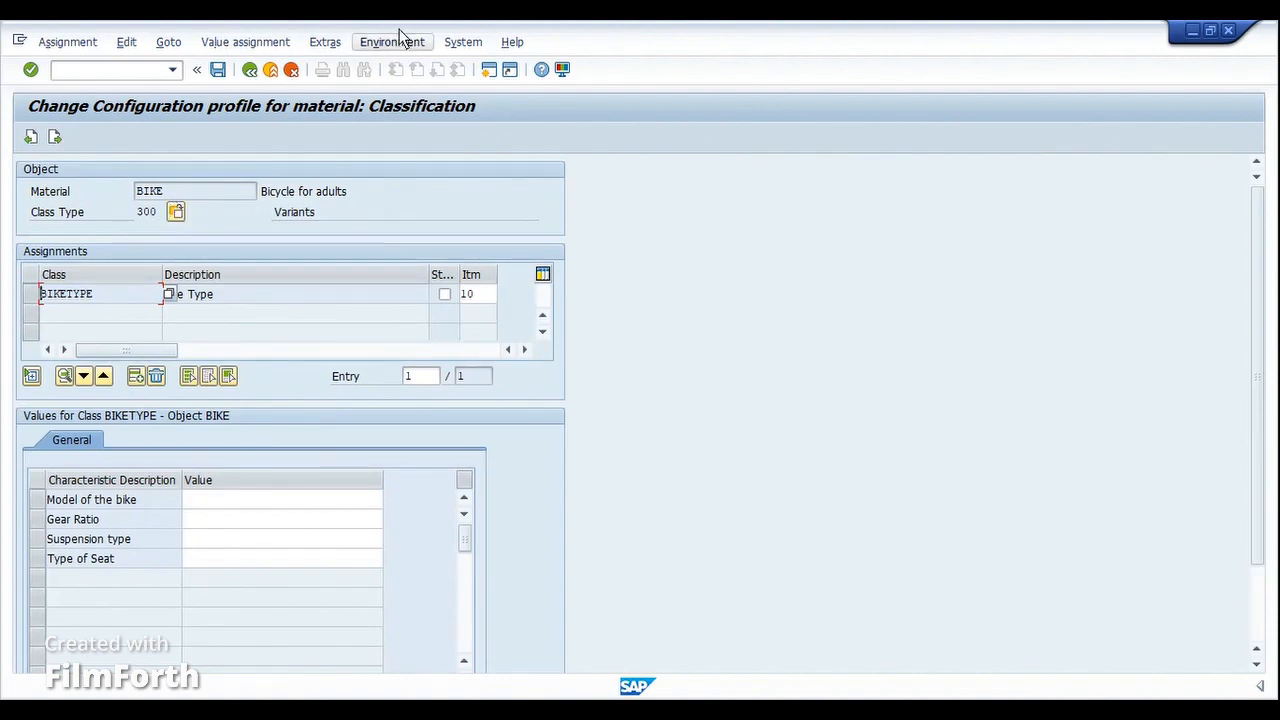
click(250, 69)
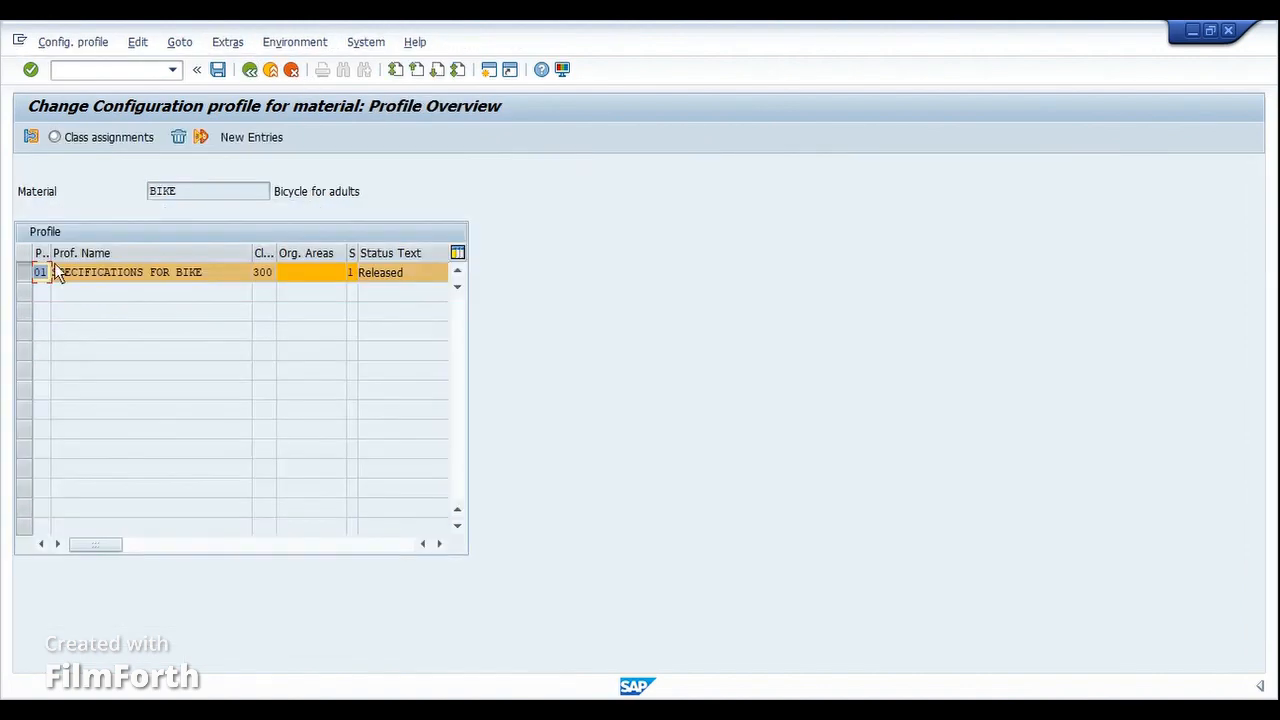
Step: Open the profile's details and review the configuration parameters for process, single-level BOM explosion and application PP01
click(31, 137)
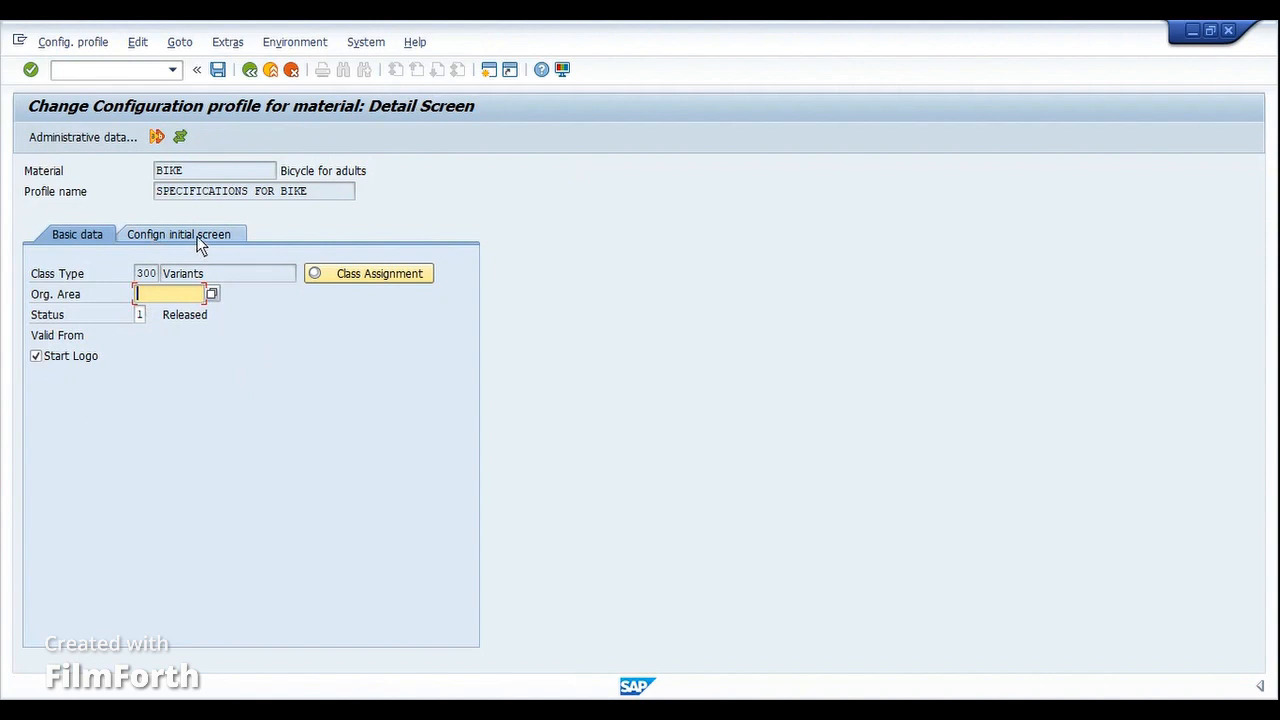
click(158, 236)
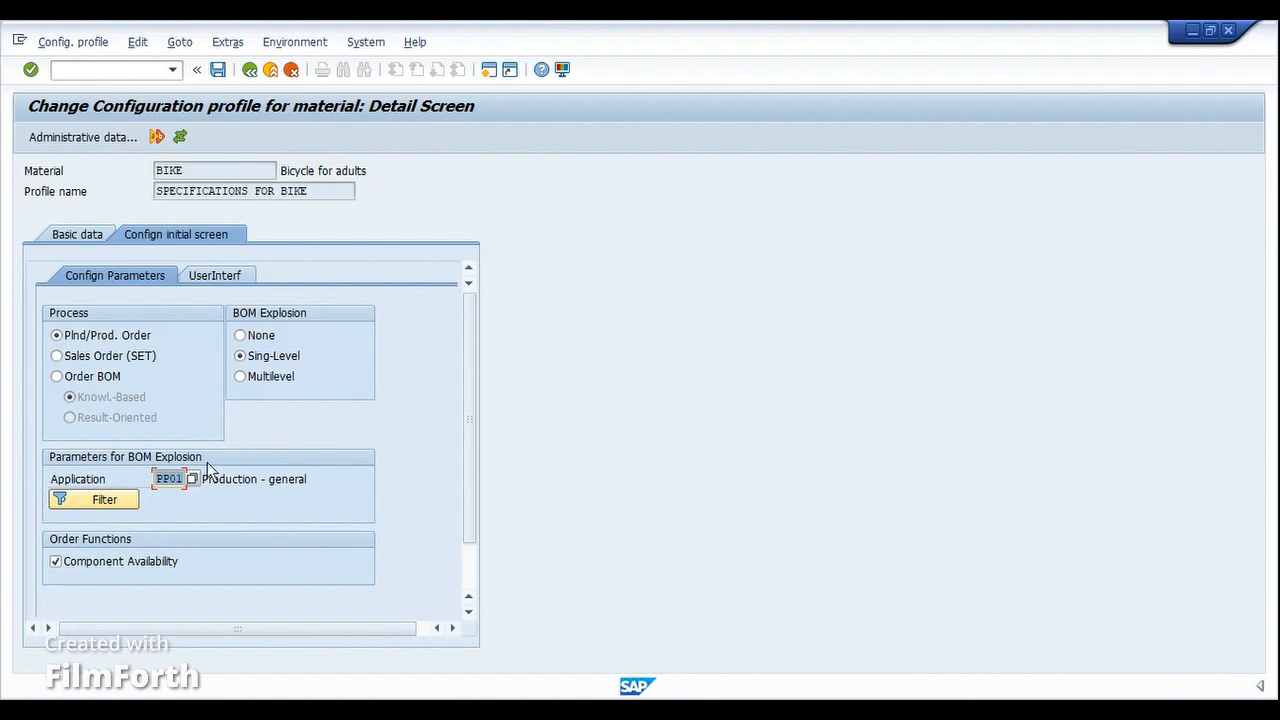
click(239, 357)
click(222, 484)
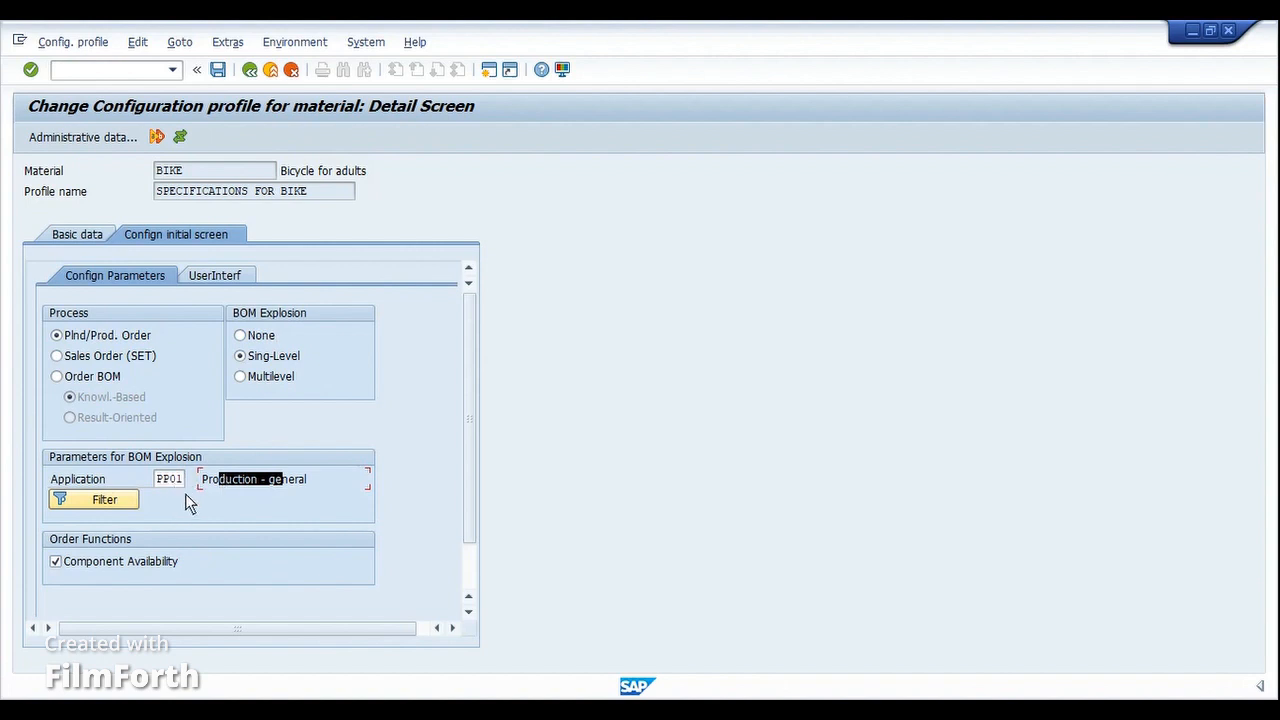
click(181, 484)
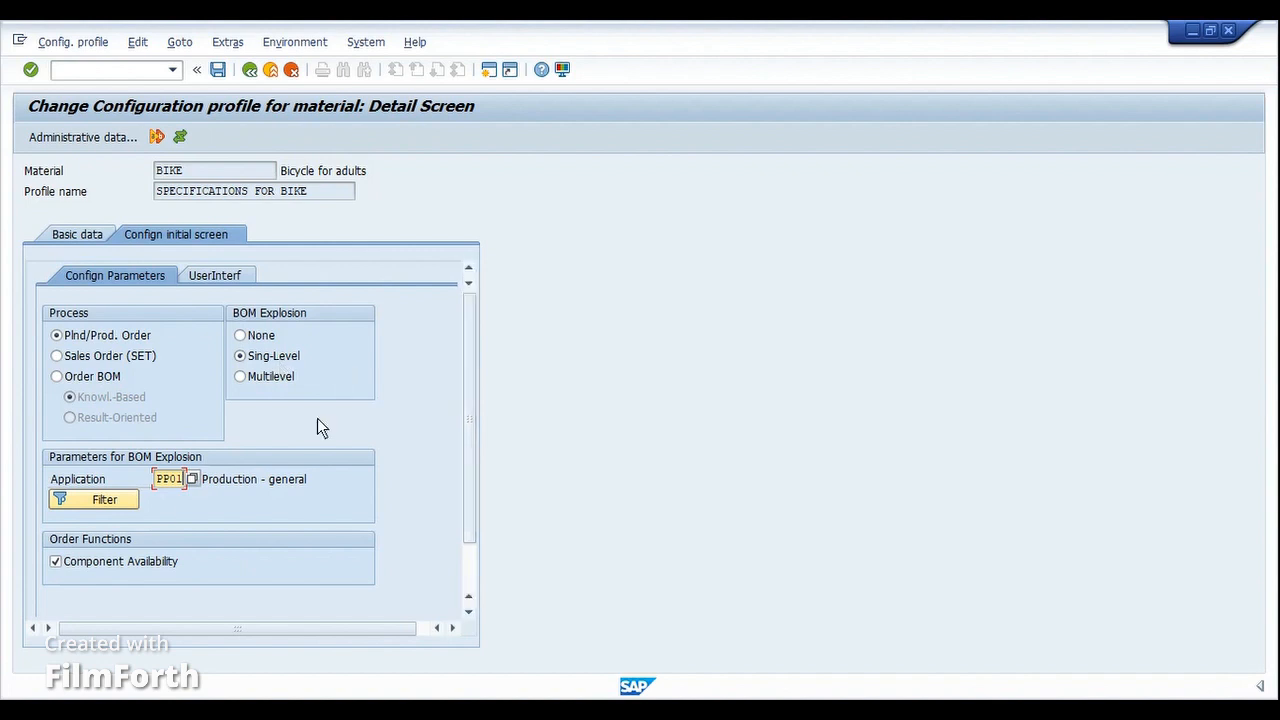
Step: Review the profile's basic data and return to the initial screen of the configuration profile transaction
click(91, 236)
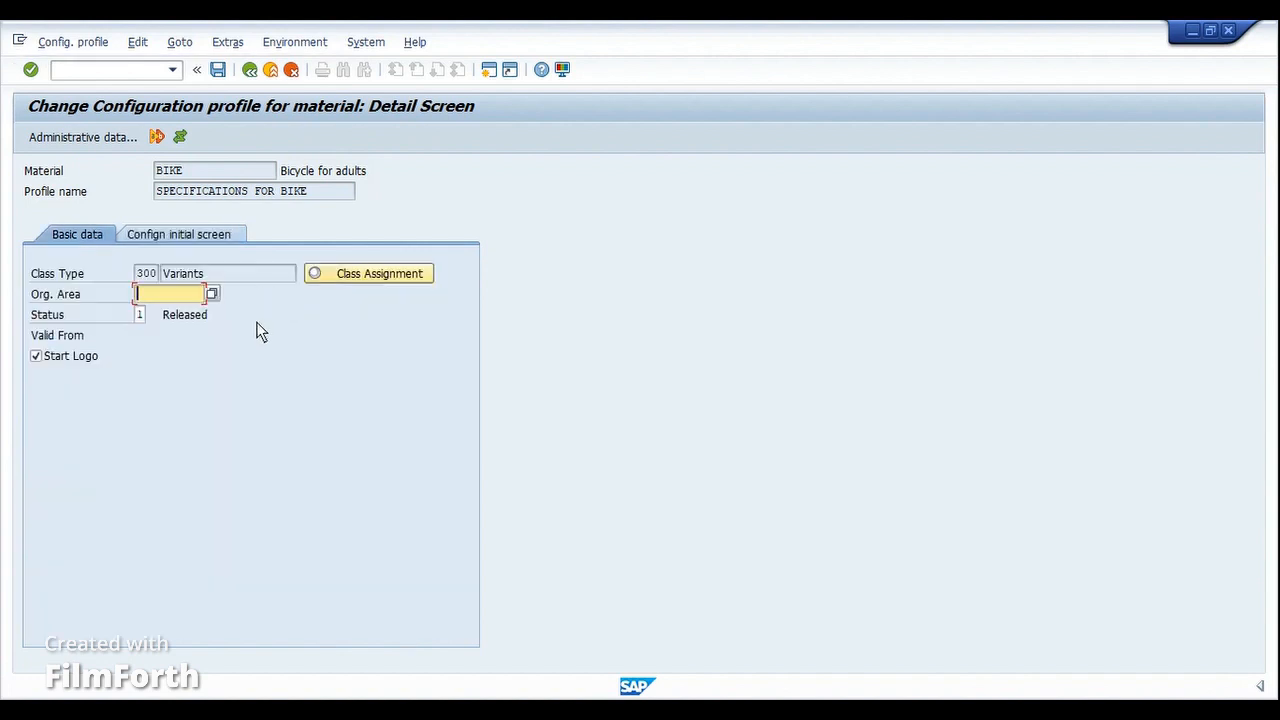
click(249, 72)
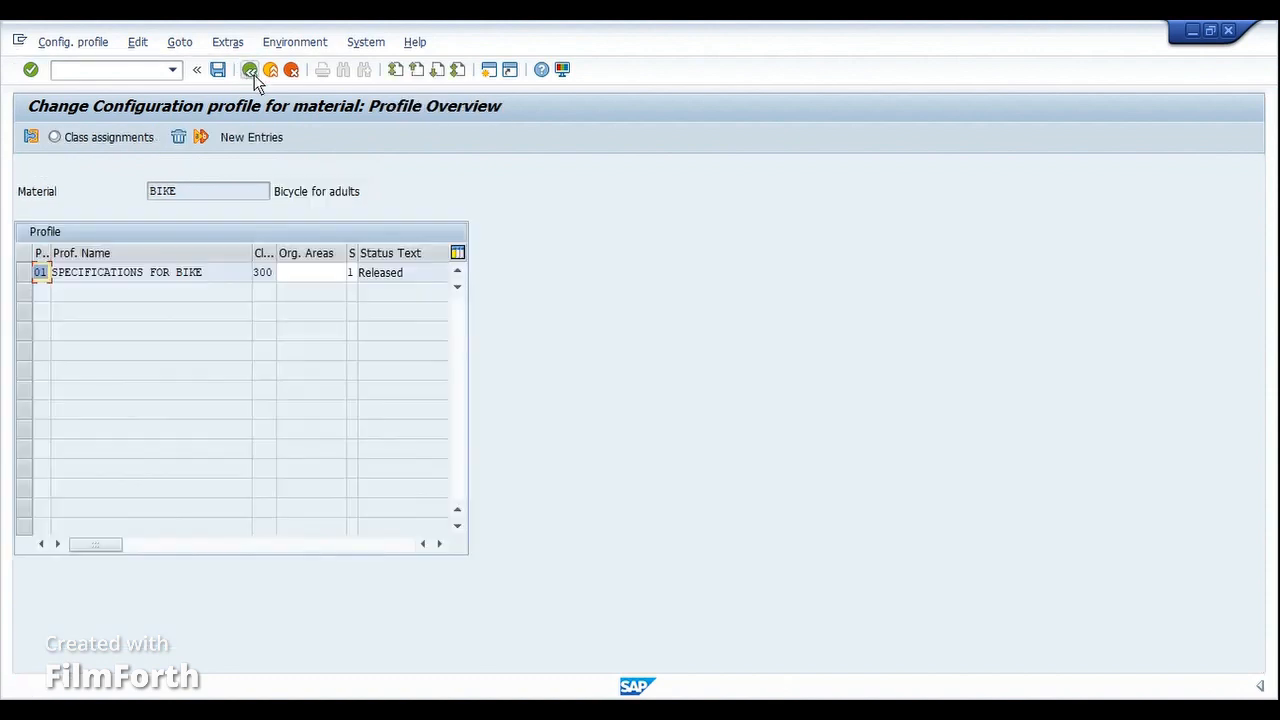
click(249, 70)
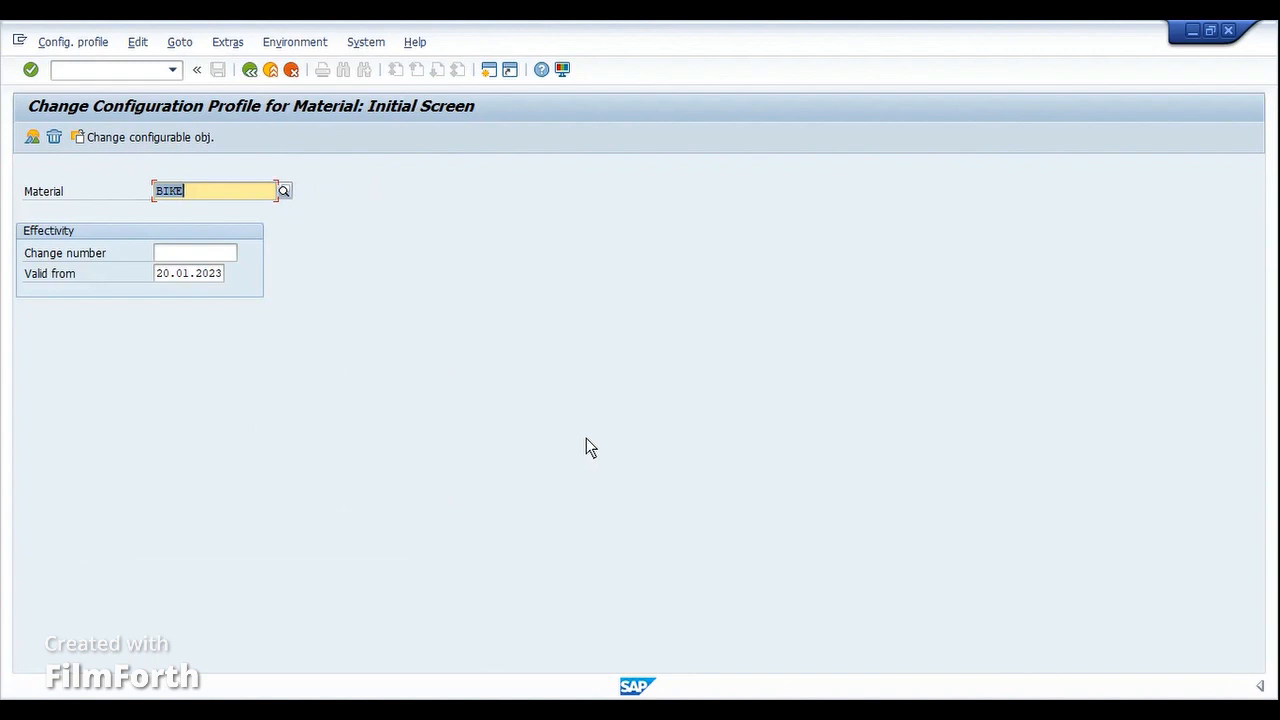
Step: Start transaction VA01 to create a sales order, and close the Display Dependency and Display Characteristic sessions
key(ctrl+slash)
text(/nva01)
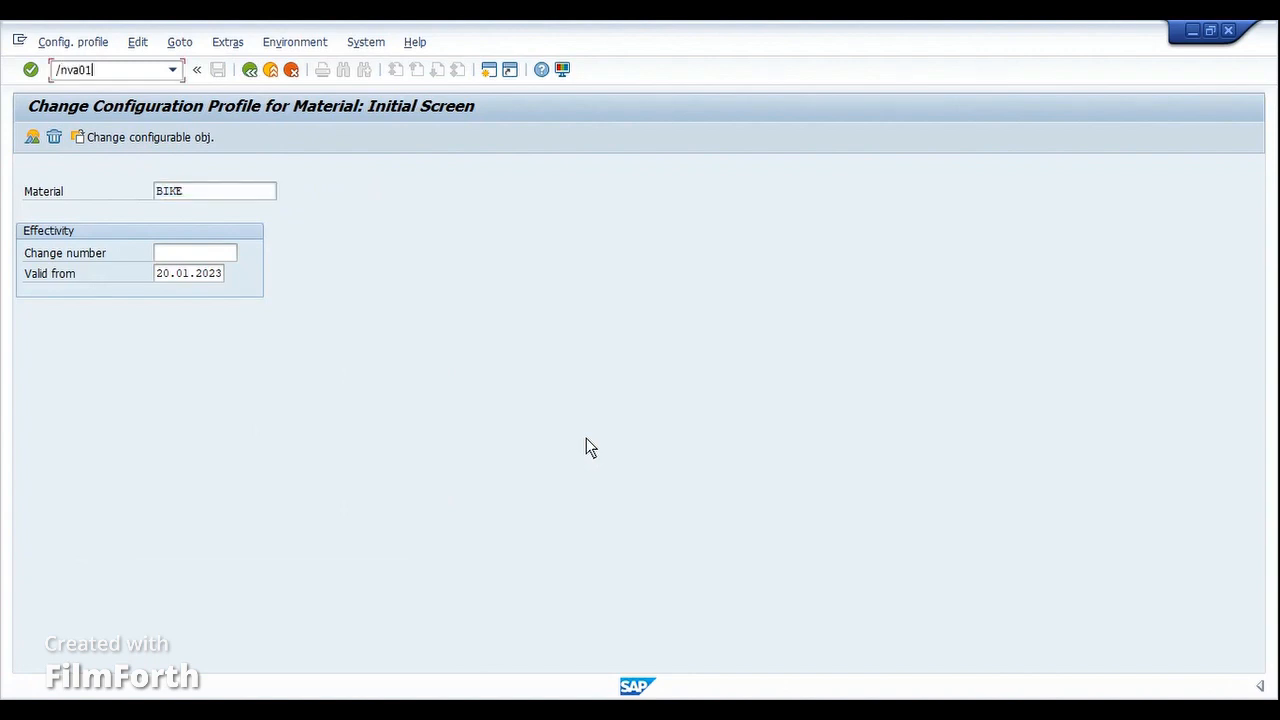
key(Return)
click(574, 710)
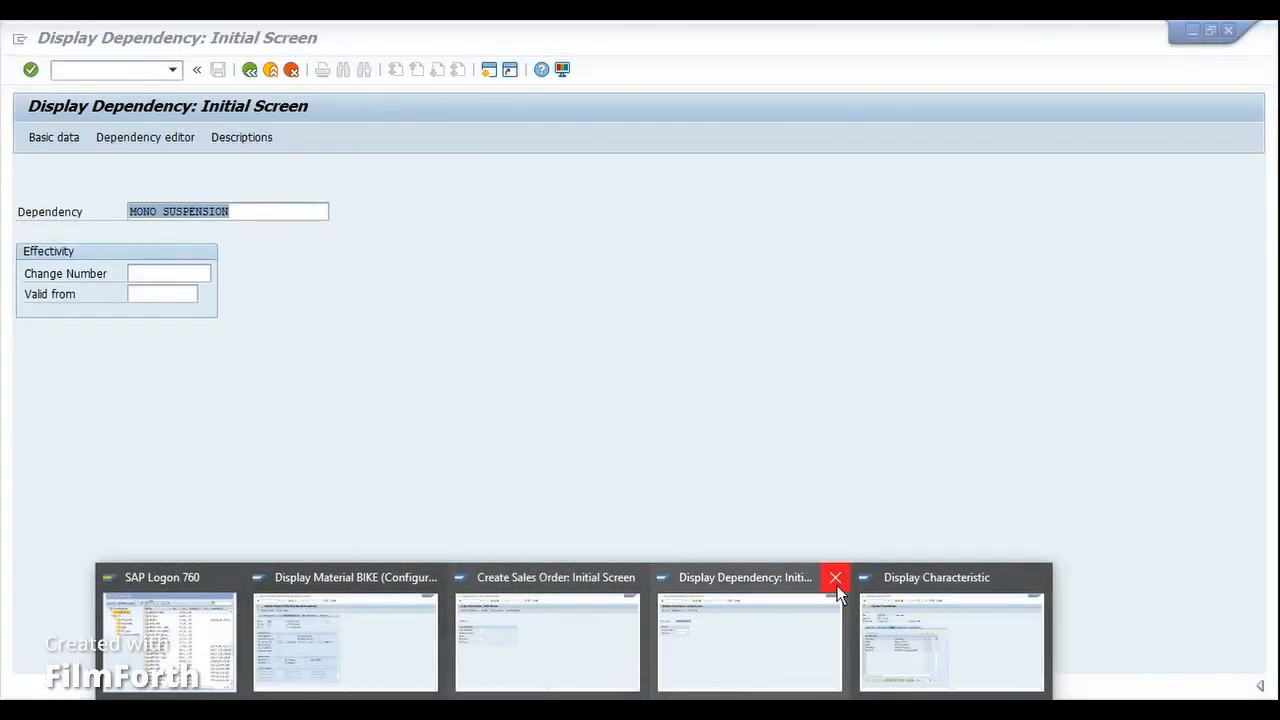
click(834, 577)
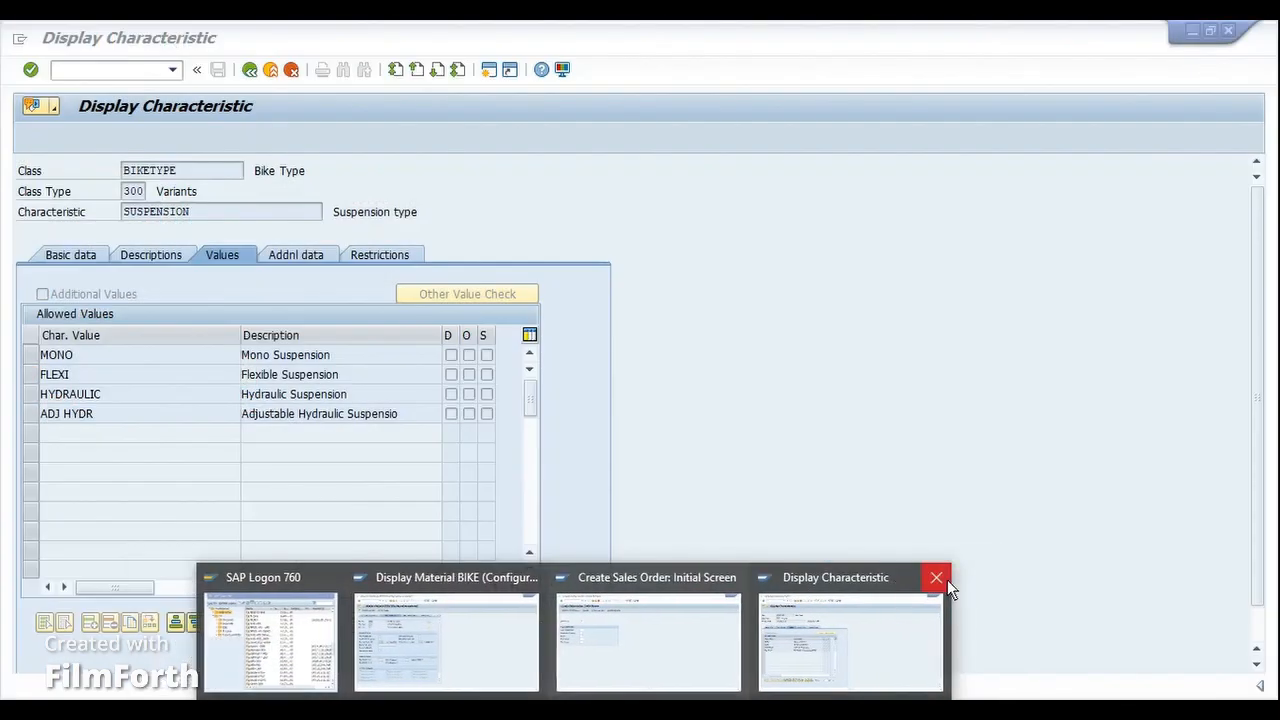
click(947, 578)
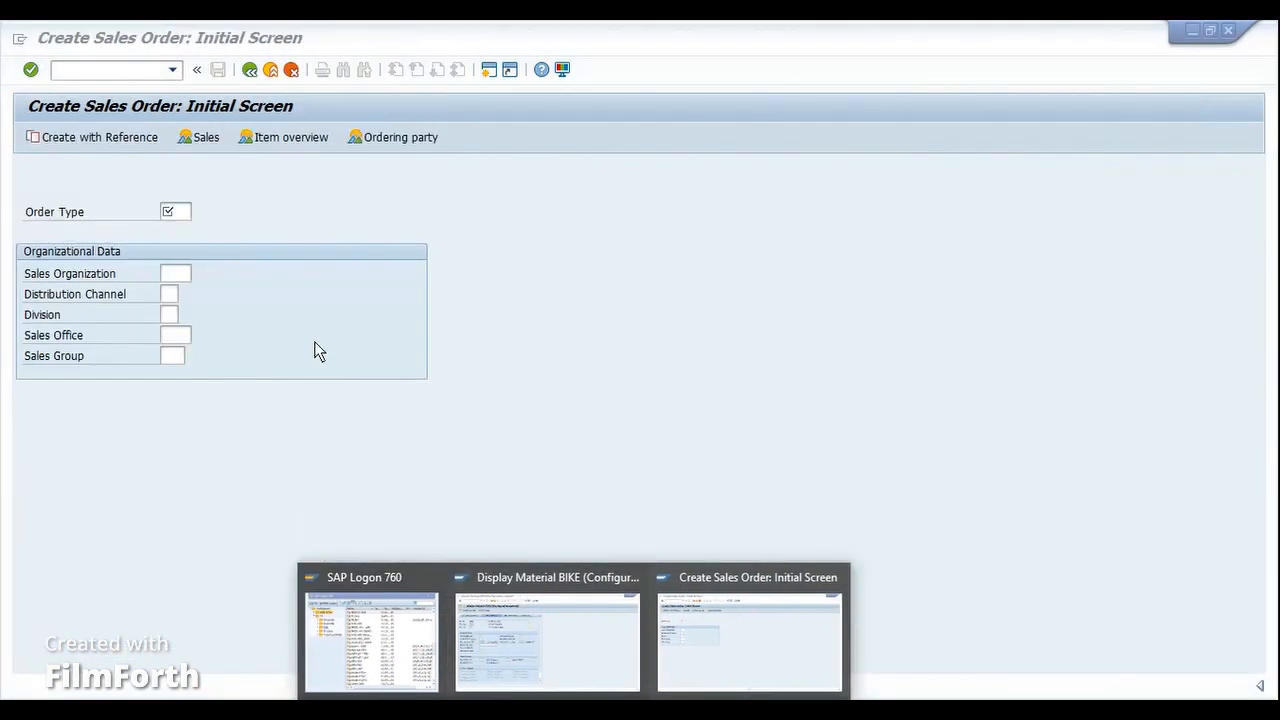
Step: Start a sales order with order type OR, sales organization 1000 and distribution channel 10
click(267, 235)
text(or)
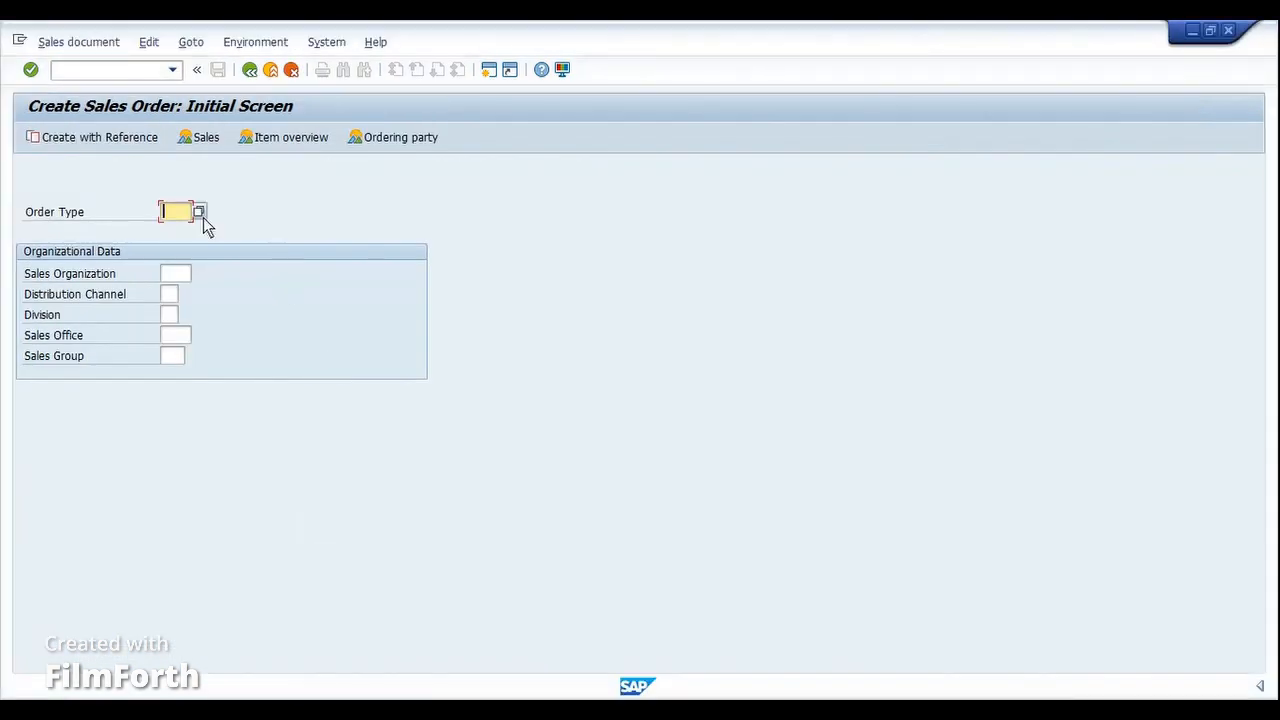
key(Tab)
text(1000)
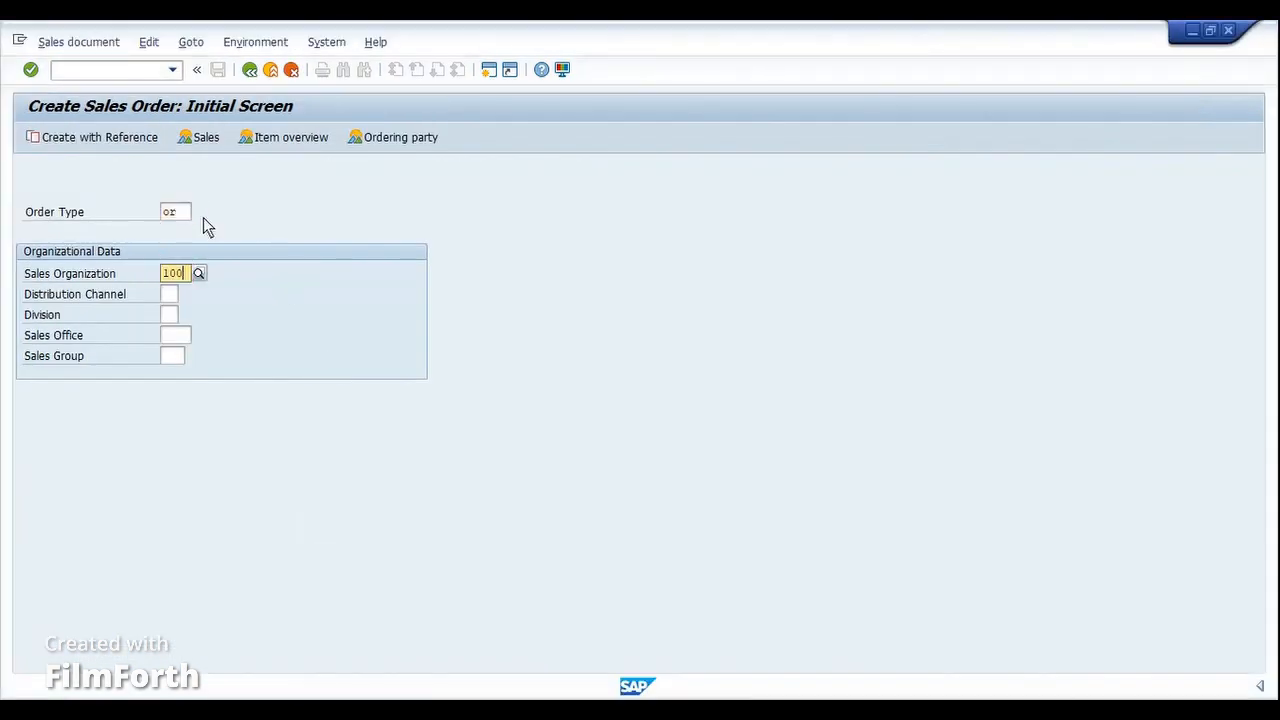
key(Tab)
text(10)
key(Return)
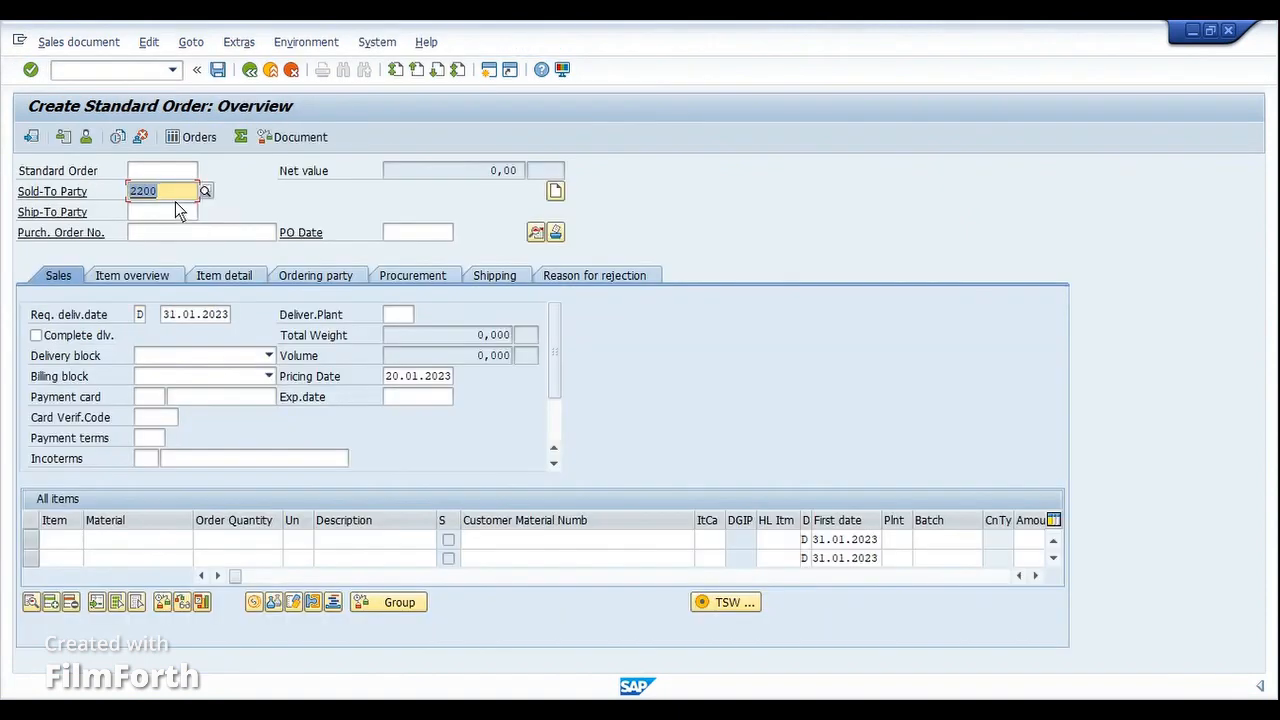
Step: Enter the customer number as sold-to party and Test as the purchase order number in the order header
text(T)
click(180, 208)
key(Tab)
key(Tab)
text(Tes)
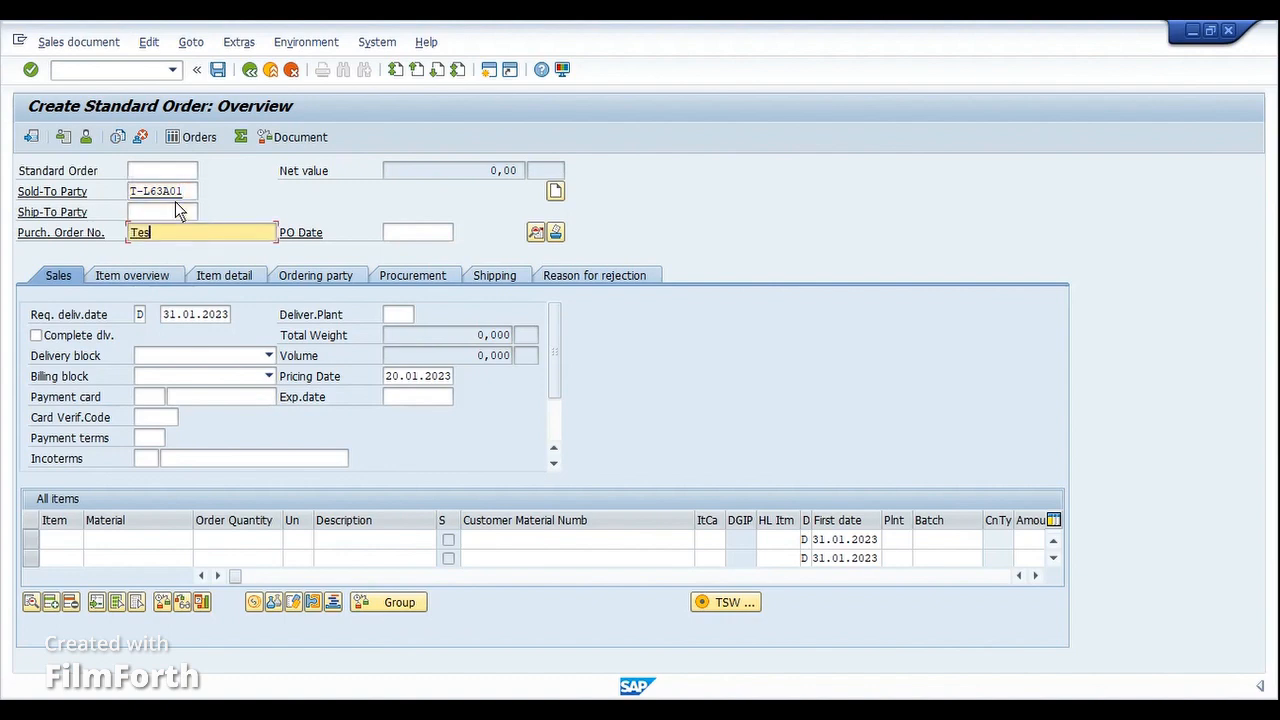
Step: Add material BIKE with an order quantity of 2 as the first item of the sales order
click(152, 538)
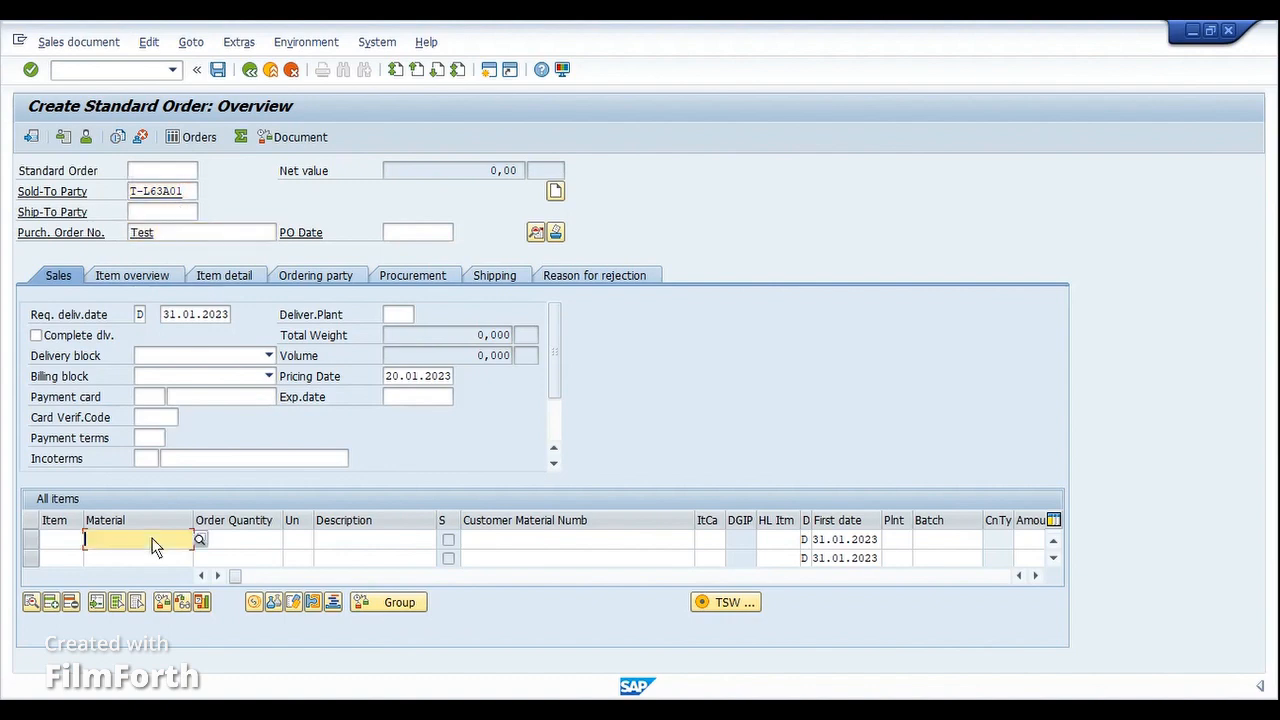
key(Down)
key(Return)
key(Tab)
key(Tab)
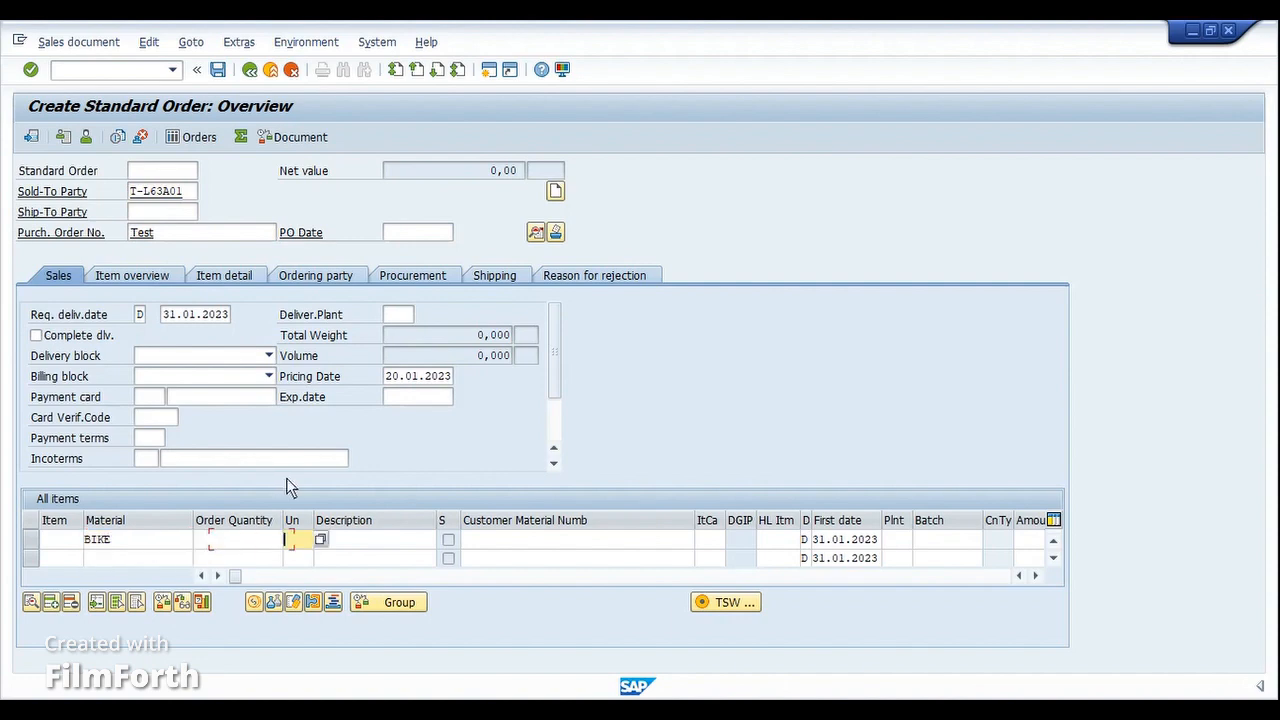
key(shift+Tab)
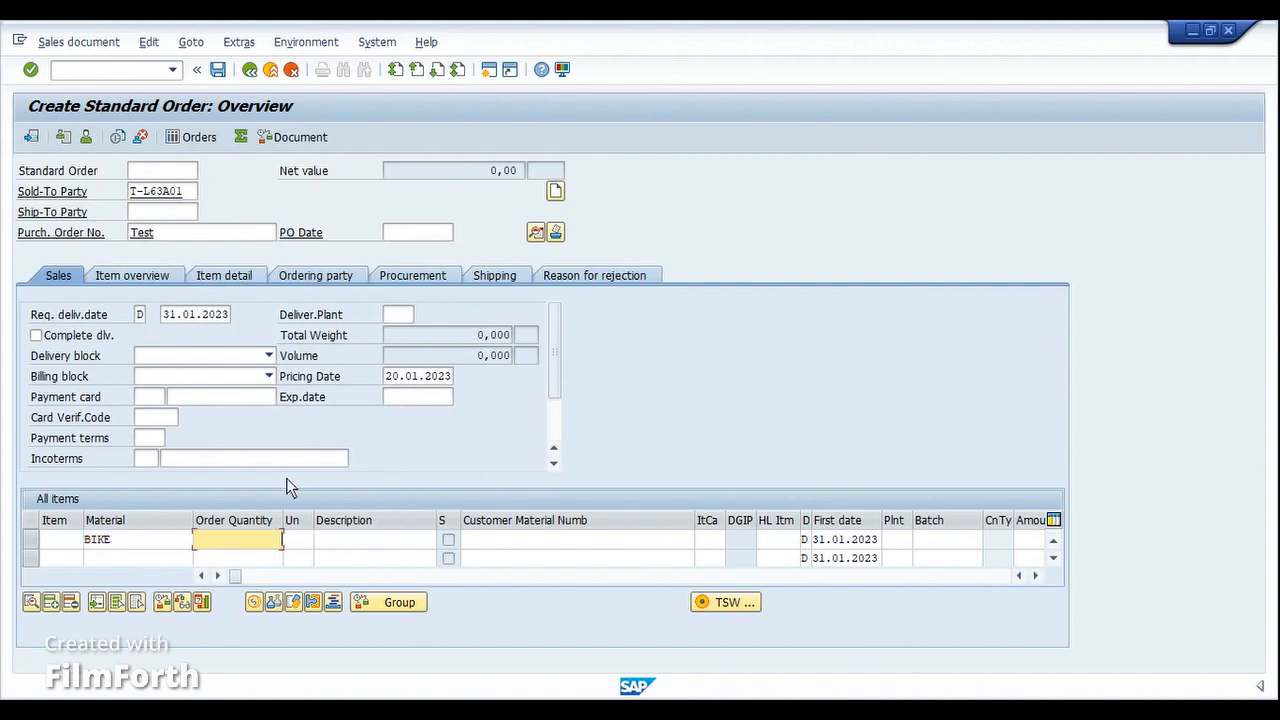
text(2)
Step: Set the BIKE item's plant to 1000 and choose sales area 1000 / 10 / 00, Final customer sales, Cross-division
key(Tab)
key(Tab)
key(Tab)
key(Tab)
key(Tab)
key(Tab)
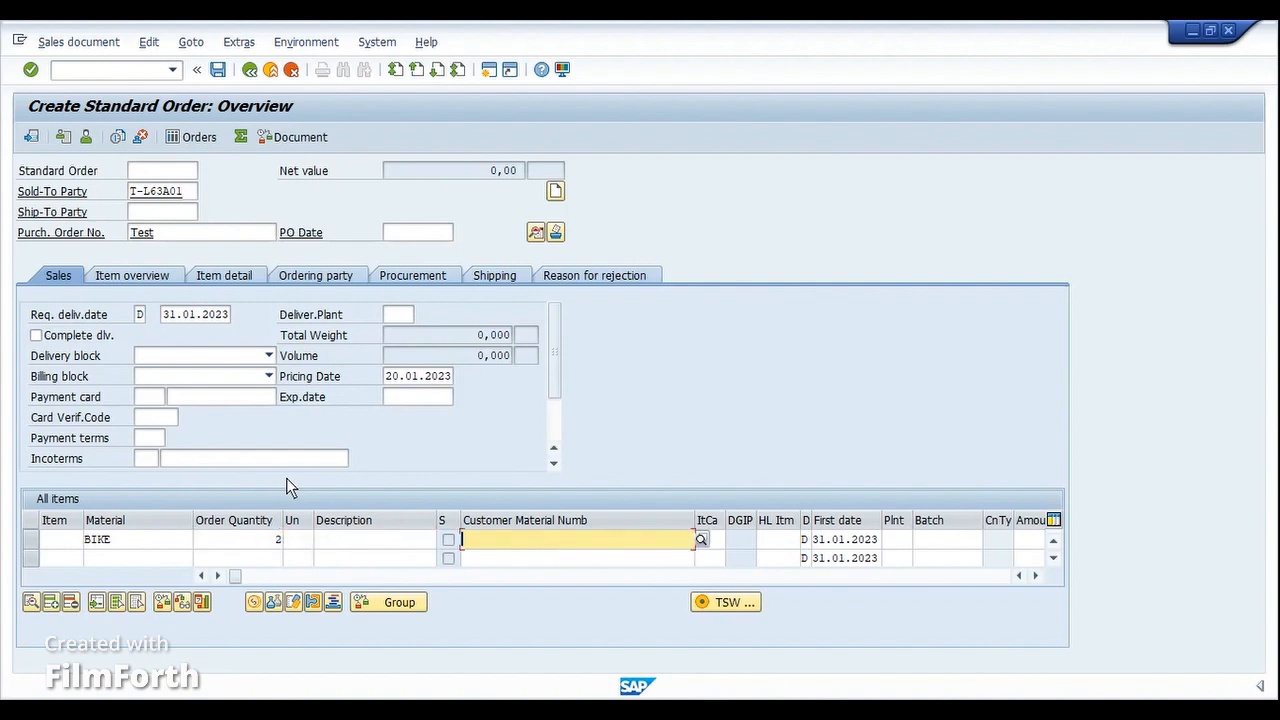
key(Tab)
key(Tab)
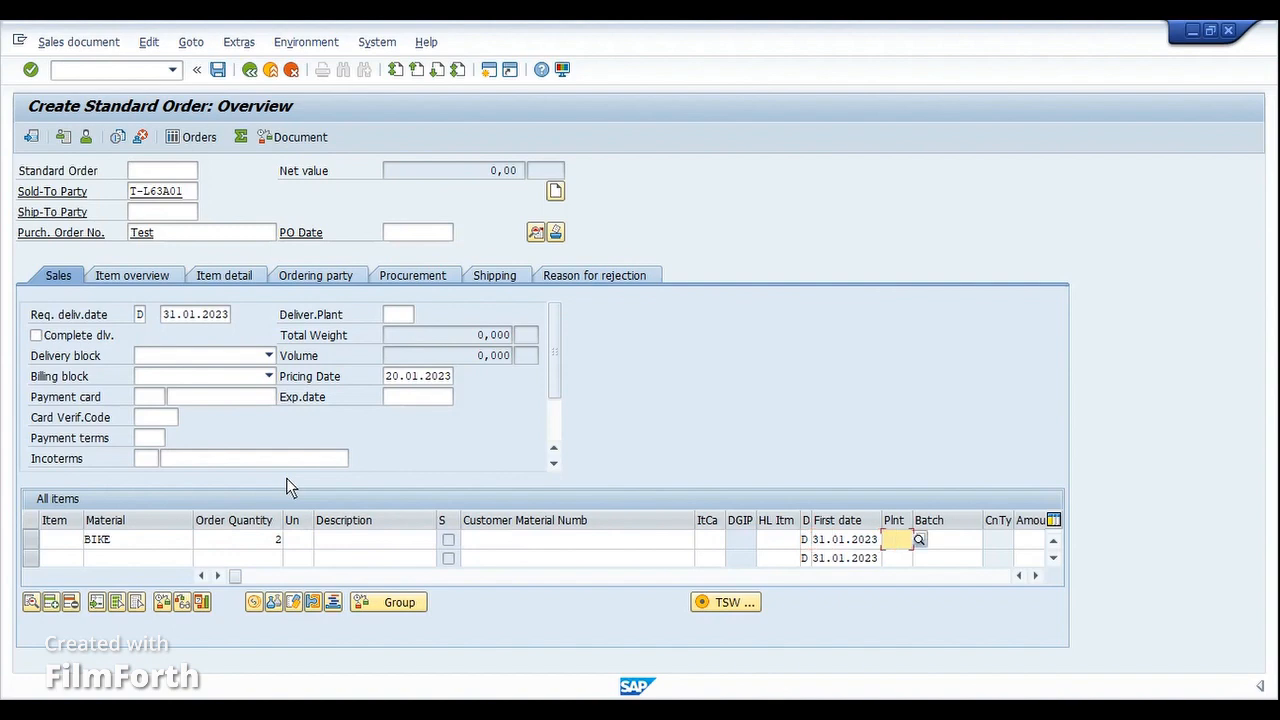
text(1000)
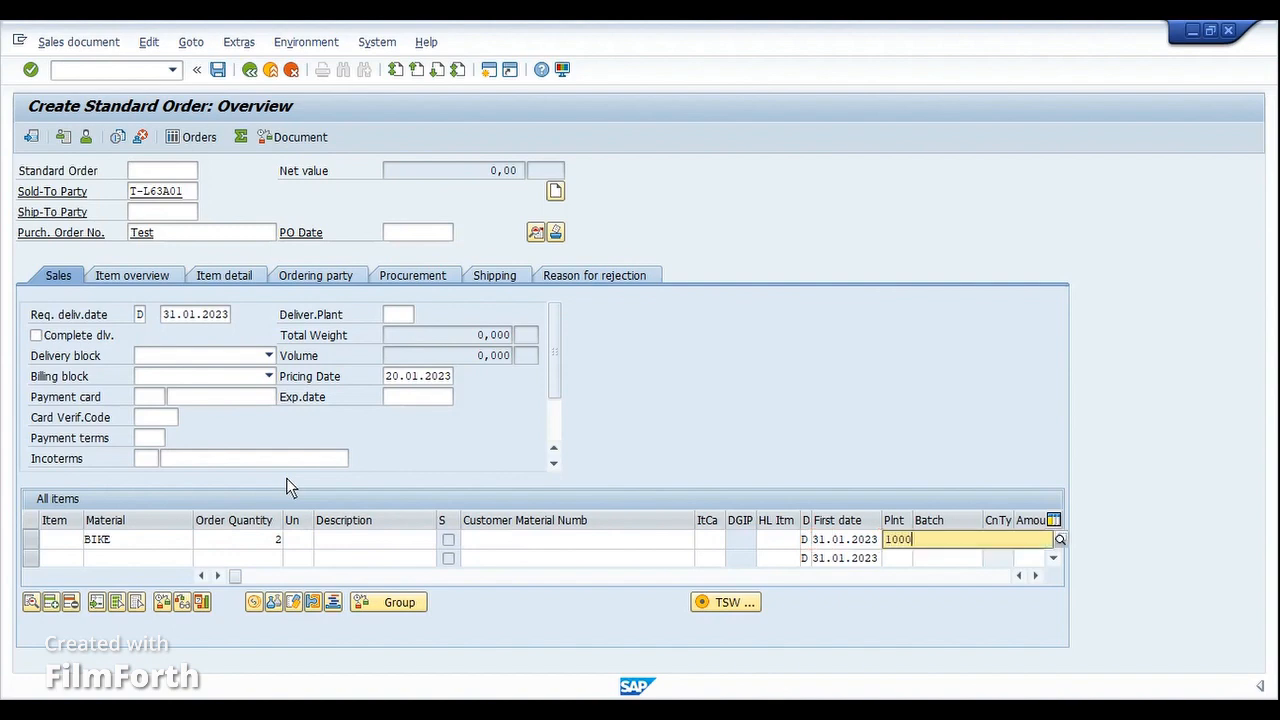
key(Tab)
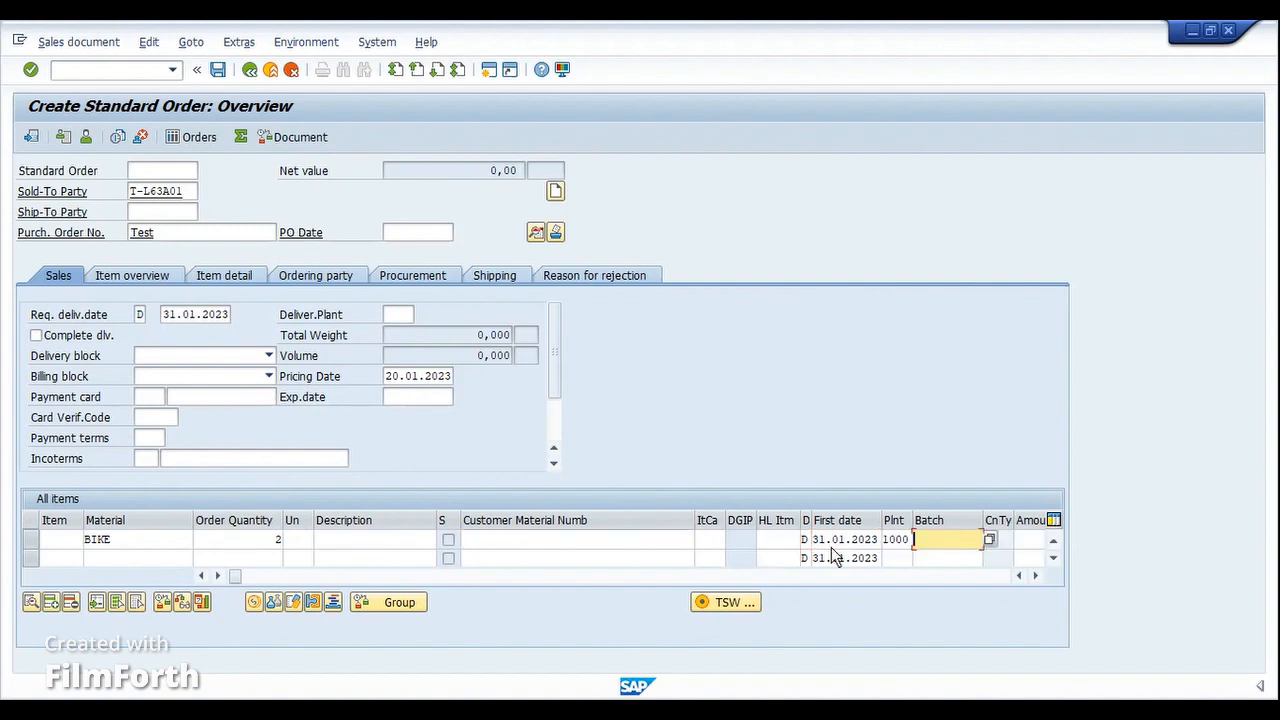
key(Return)
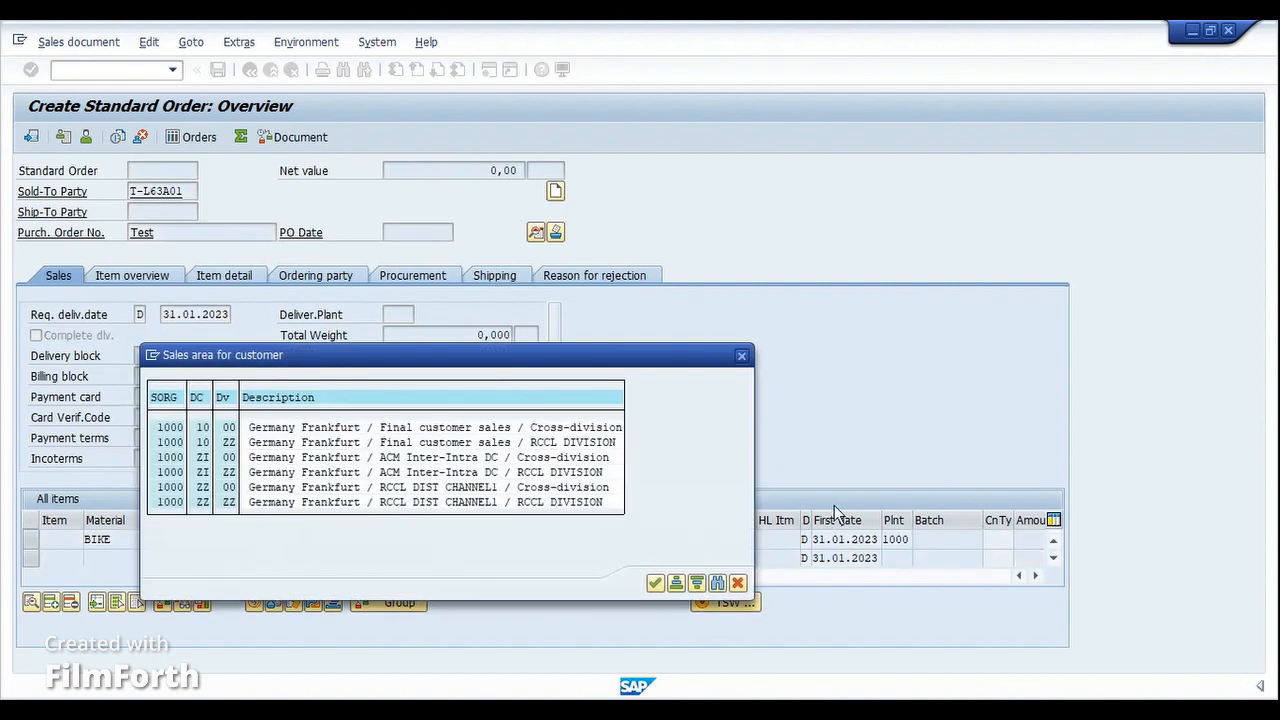
double_click(164, 430)
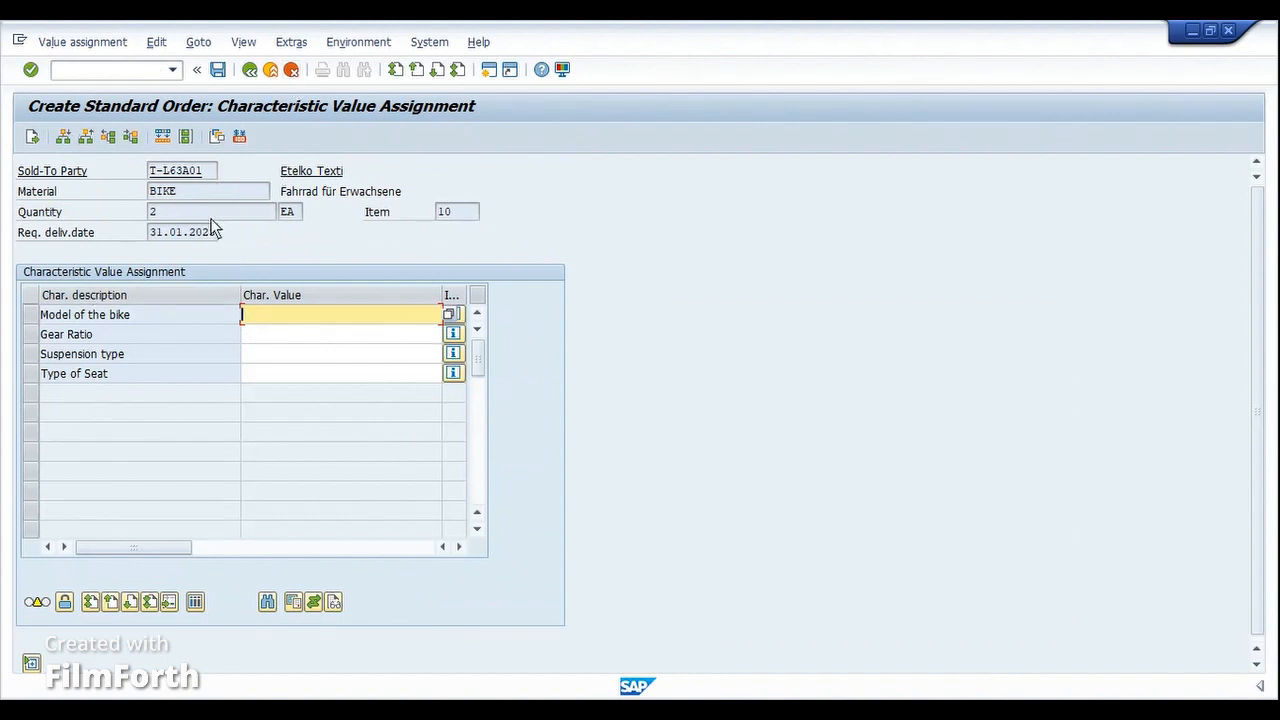
Step: Review the characteristics to be valued for material BIKE: model, gear ratio, suspension type and type of seat
click(140, 313)
click(142, 340)
click(145, 353)
click(143, 376)
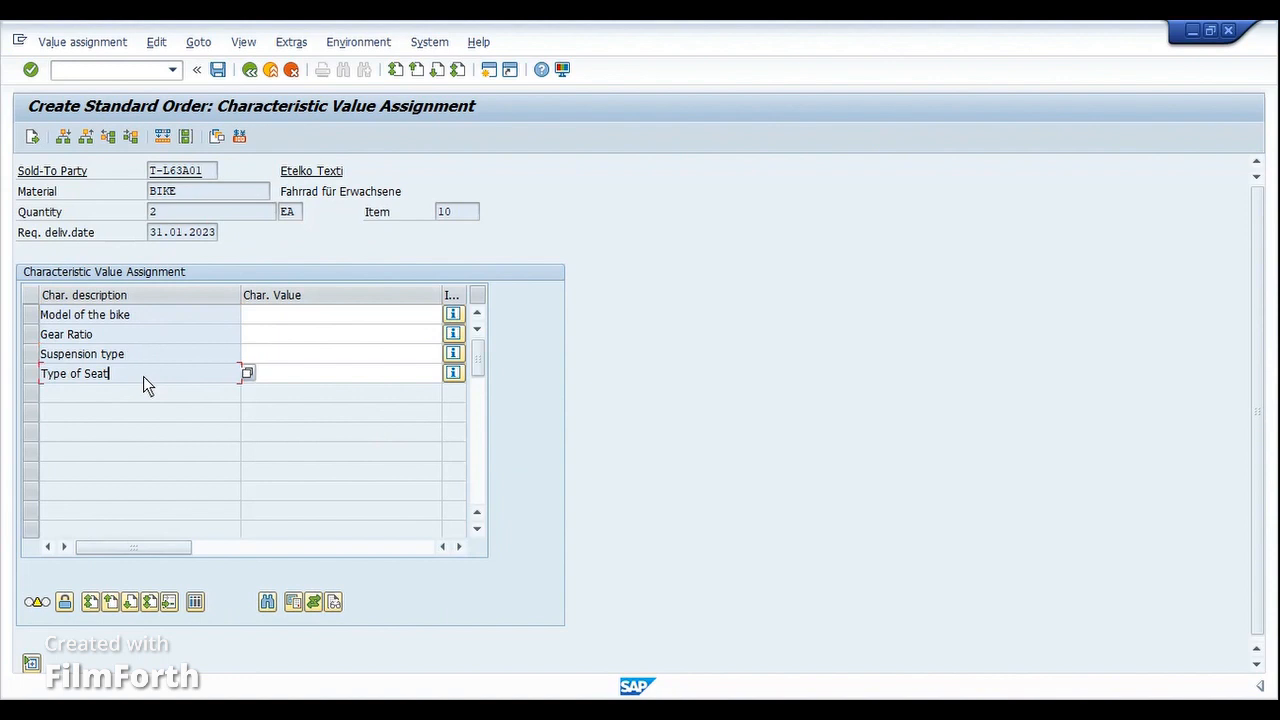
click(186, 191)
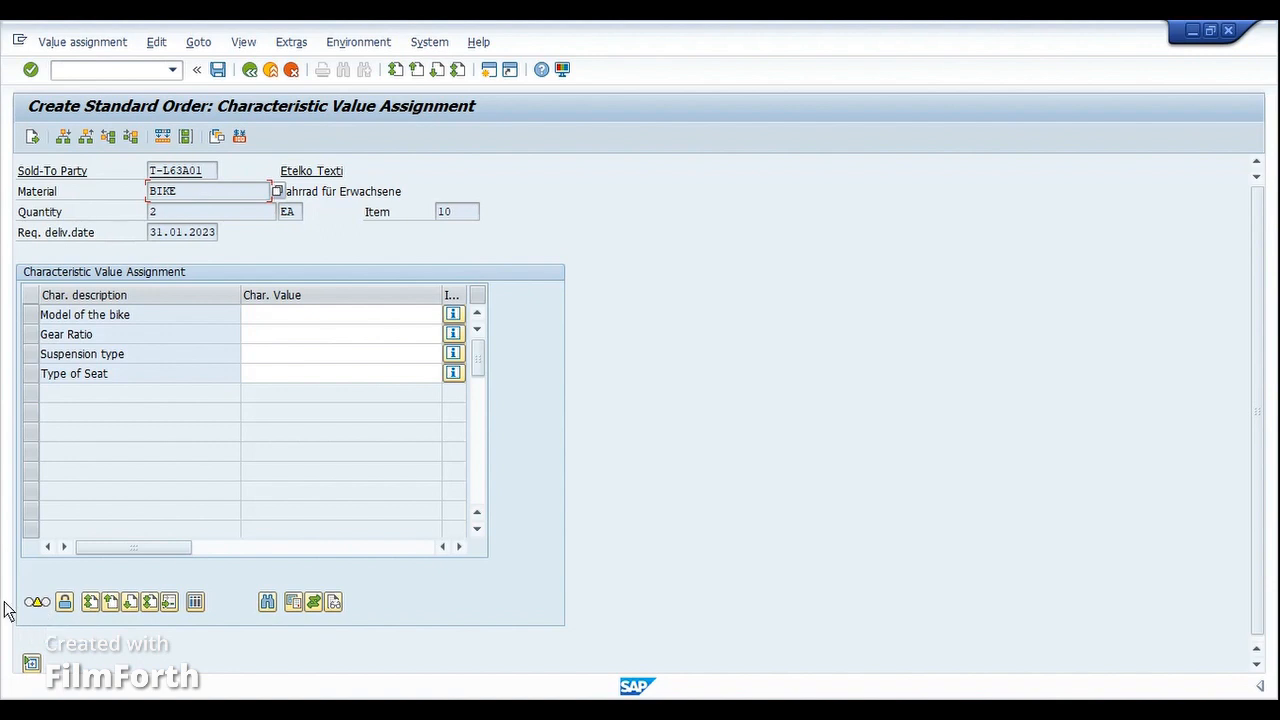
Step: Assign the value SG (Standard Gear) to the characteristic Model of the bike
click(287, 321)
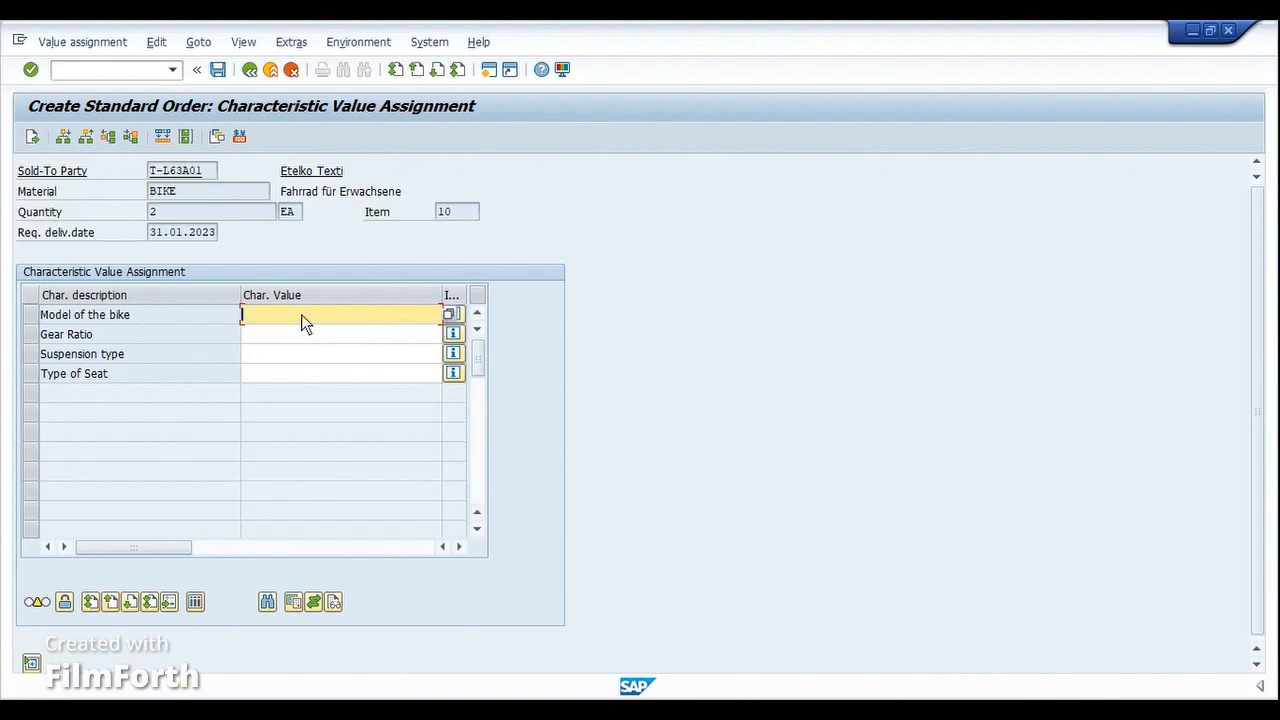
click(449, 314)
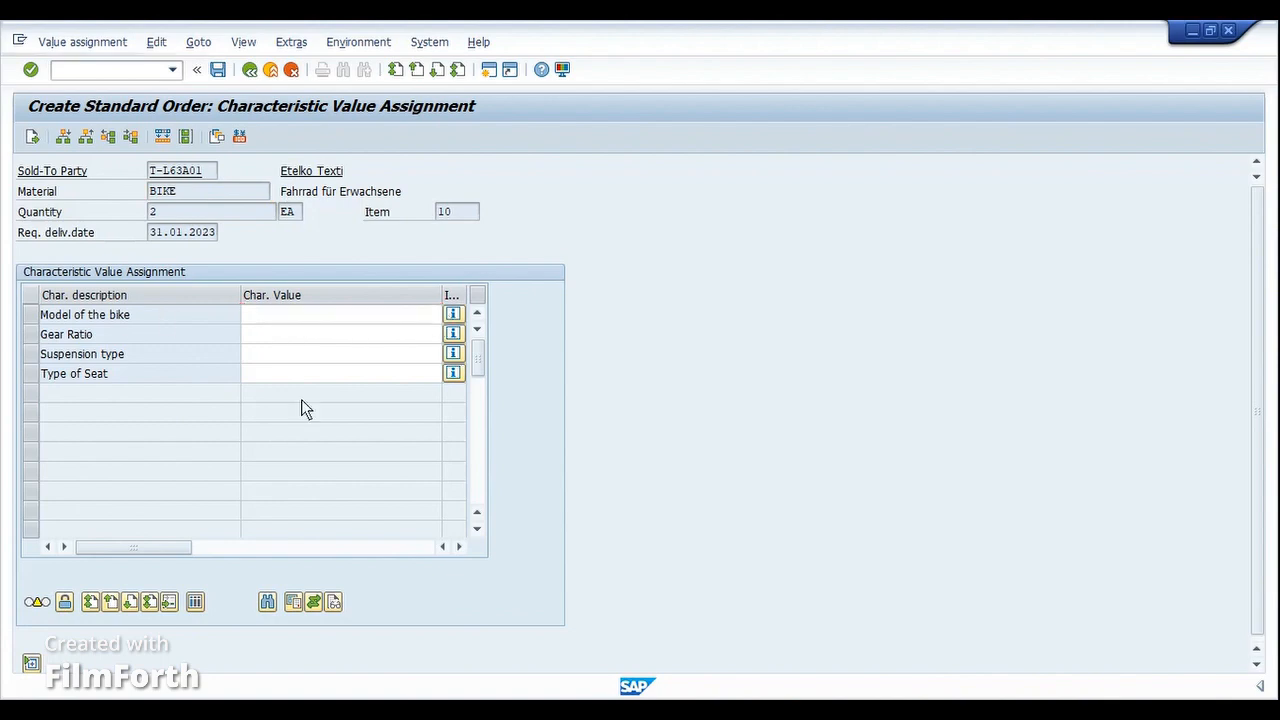
drag(287, 328, 772, 276)
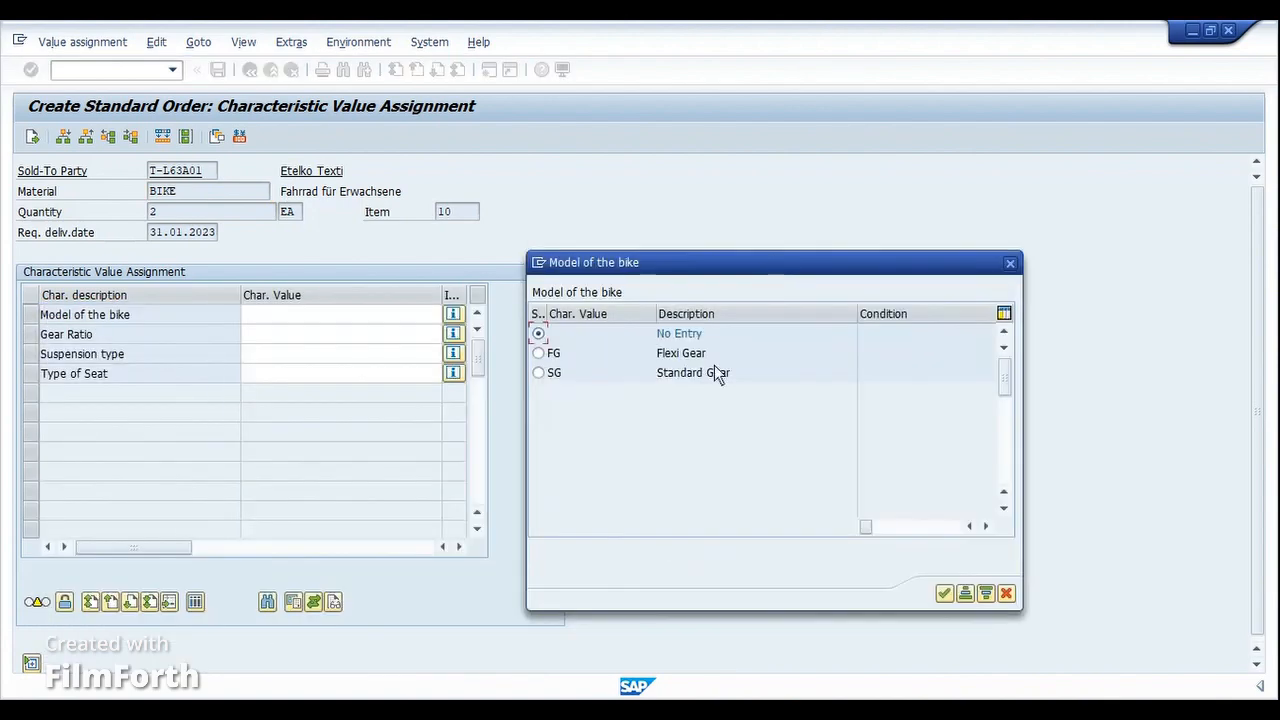
click(540, 373)
Step: Assign the value 6:2 (City) to the Gear Ratio characteristic from its list of possible values
click(262, 336)
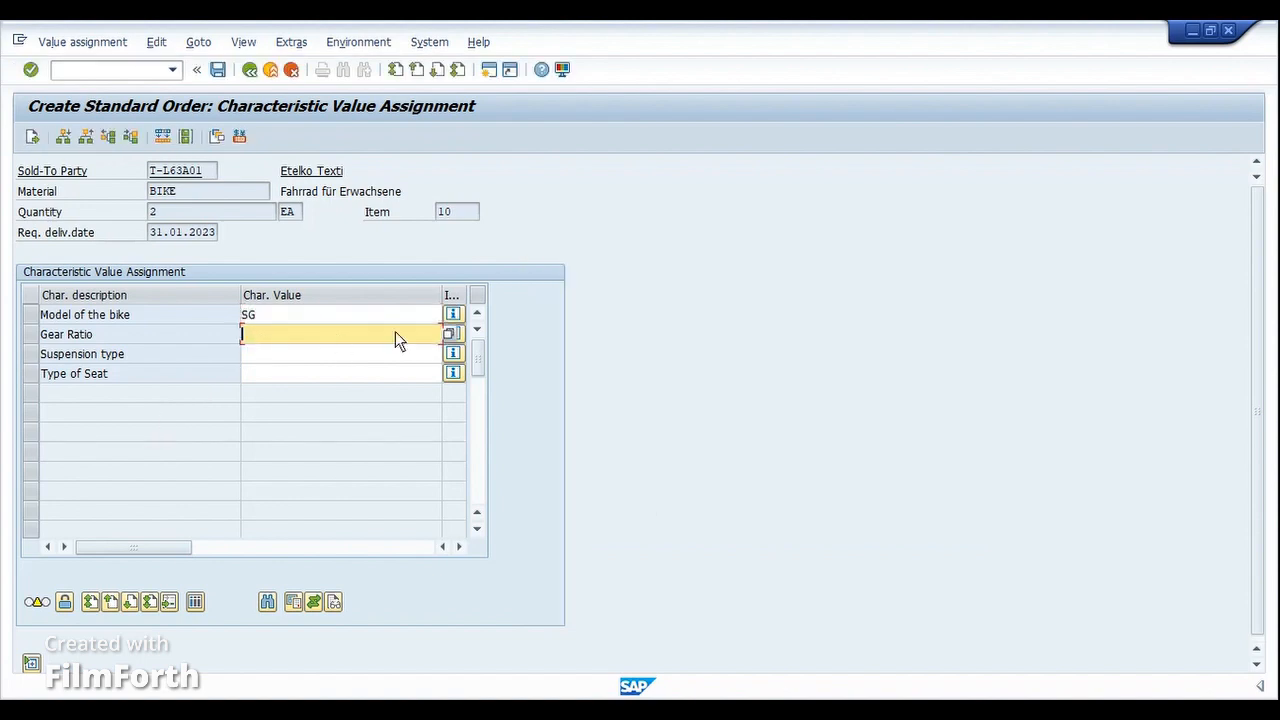
click(94, 337)
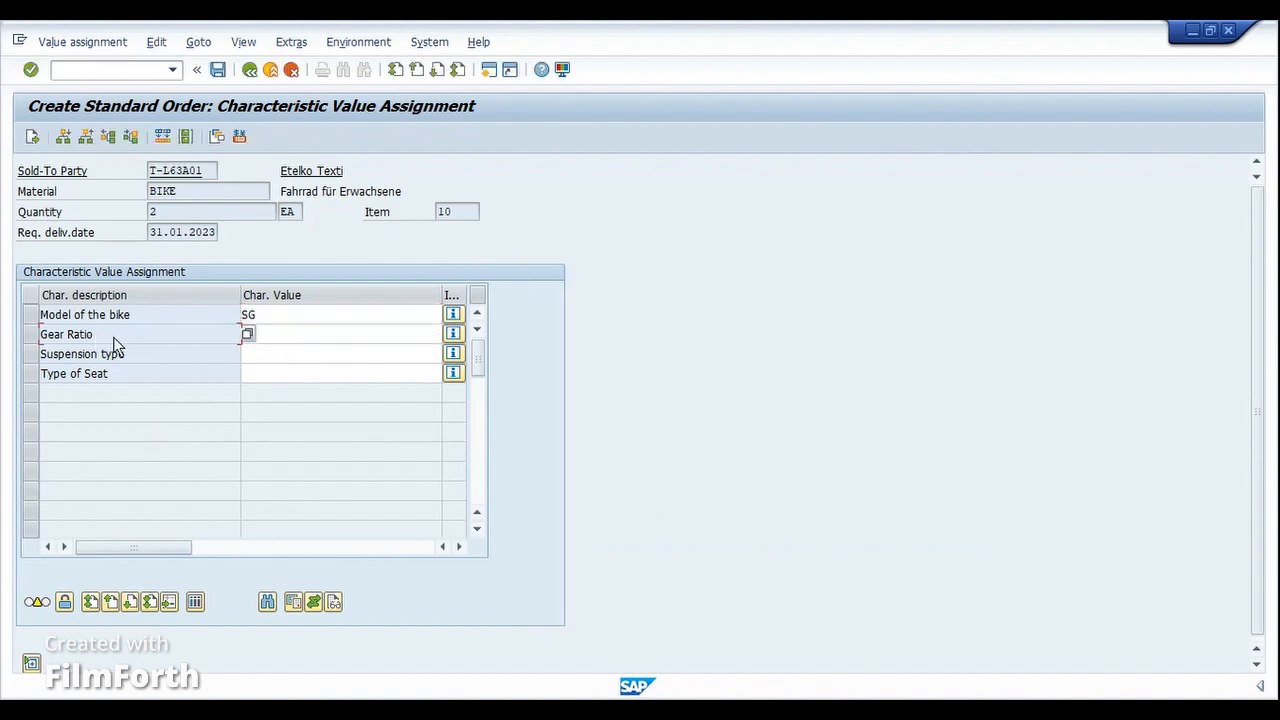
drag(112, 340, 35, 337)
click(42, 337)
click(368, 340)
click(451, 334)
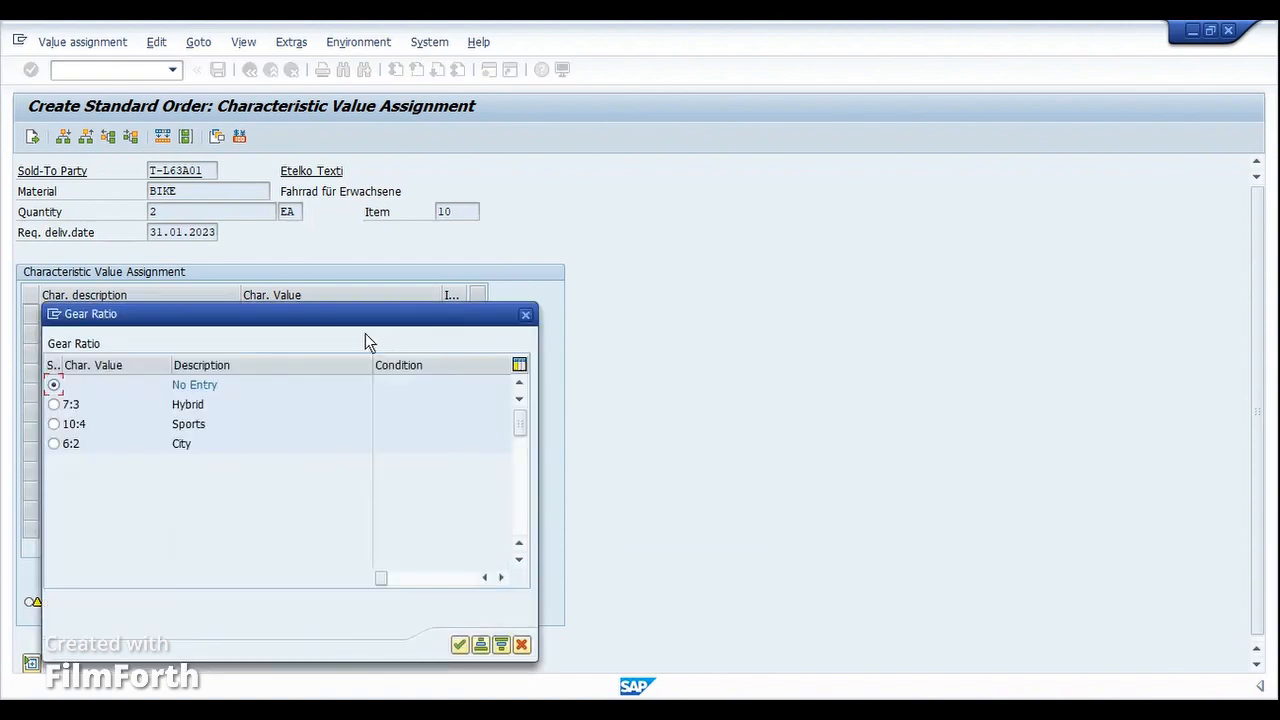
drag(399, 316, 655, 287)
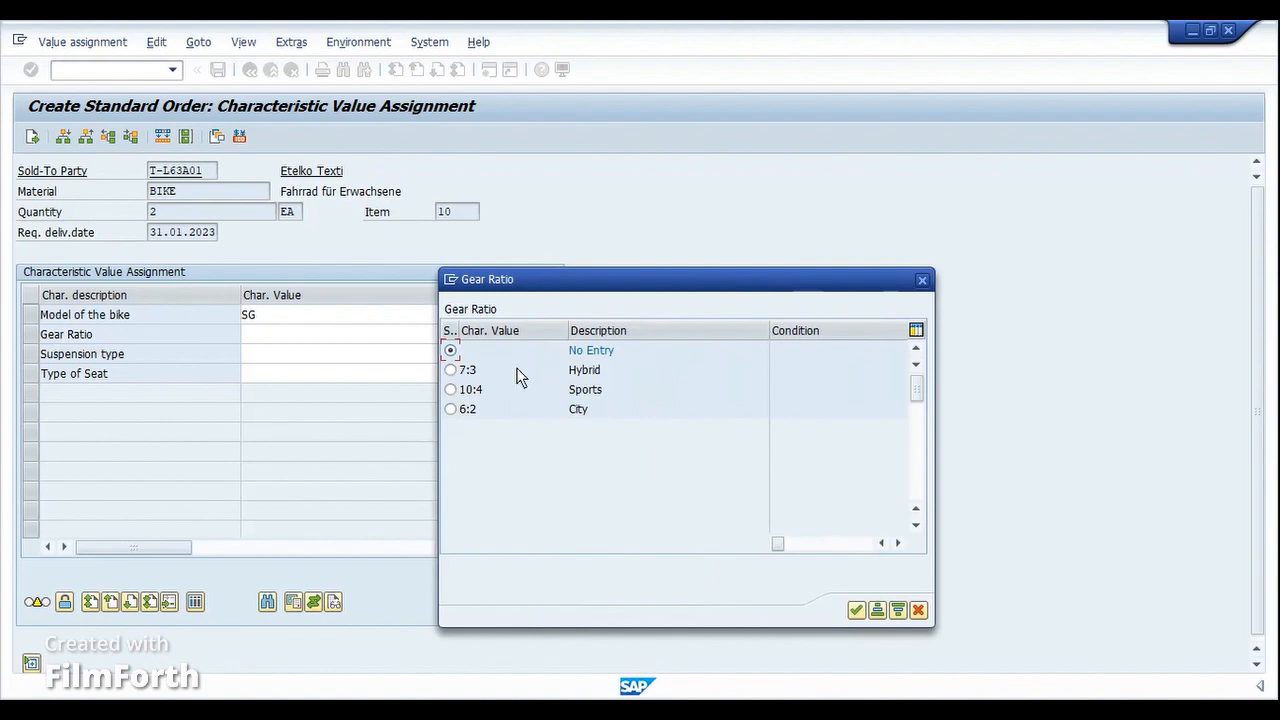
click(502, 393)
drag(620, 280, 779, 237)
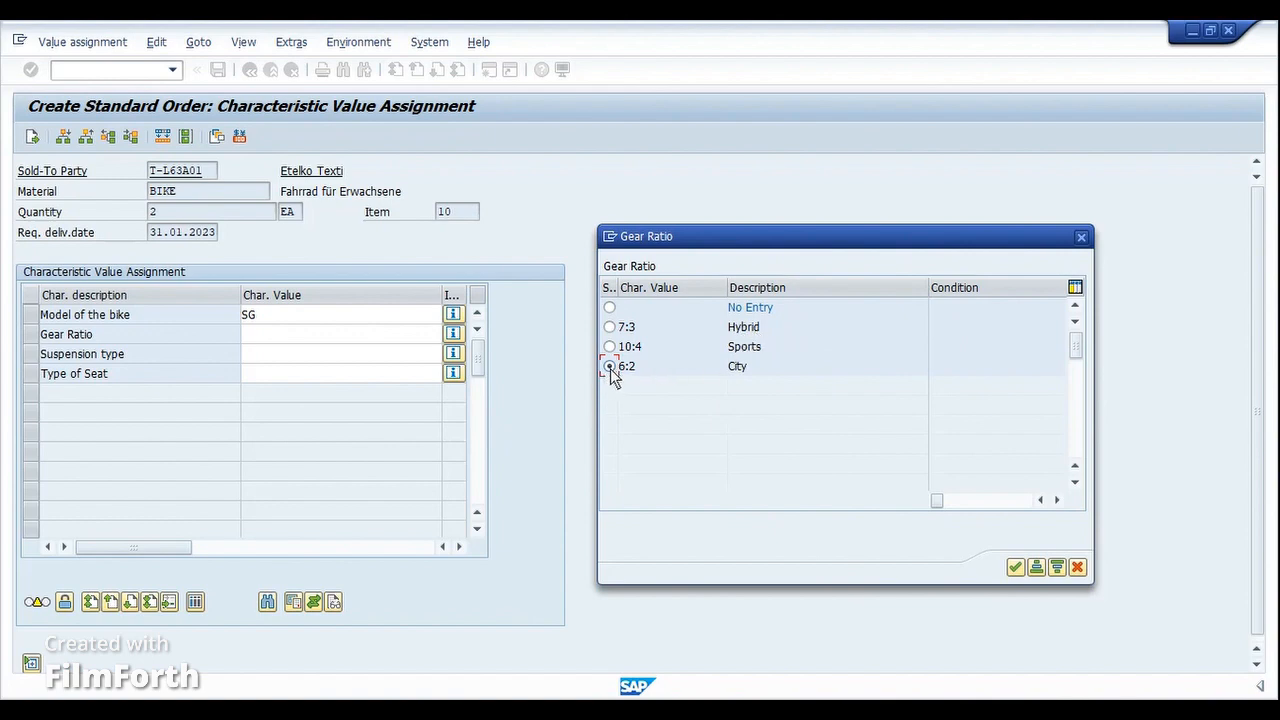
Step: Assign the value MONO (Mono Suspension) to the Suspension type characteristic
click(299, 362)
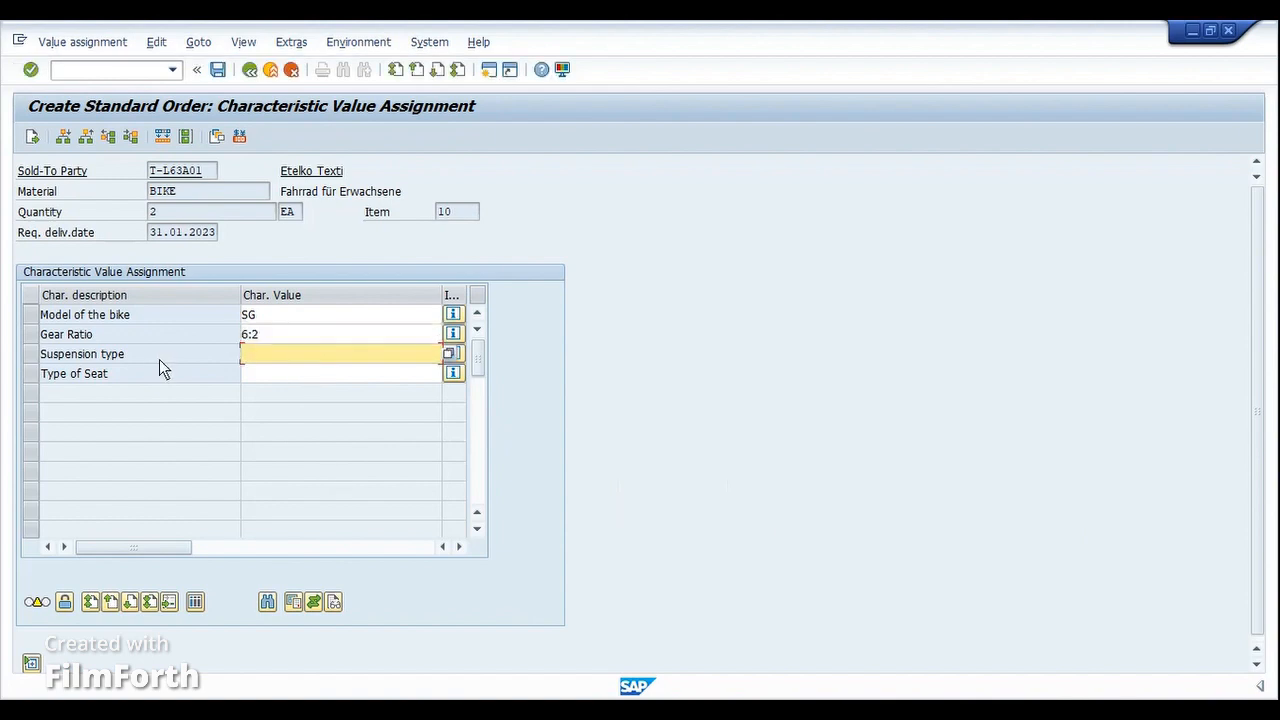
click(449, 354)
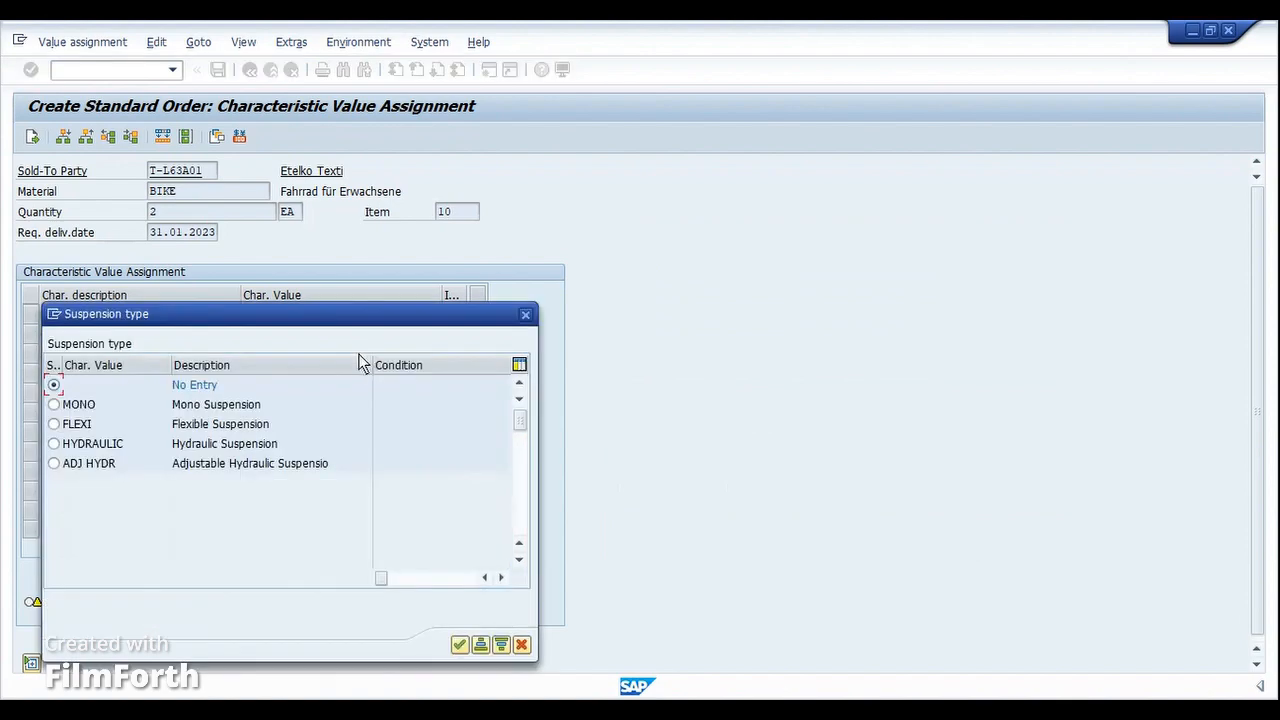
drag(372, 318, 854, 287)
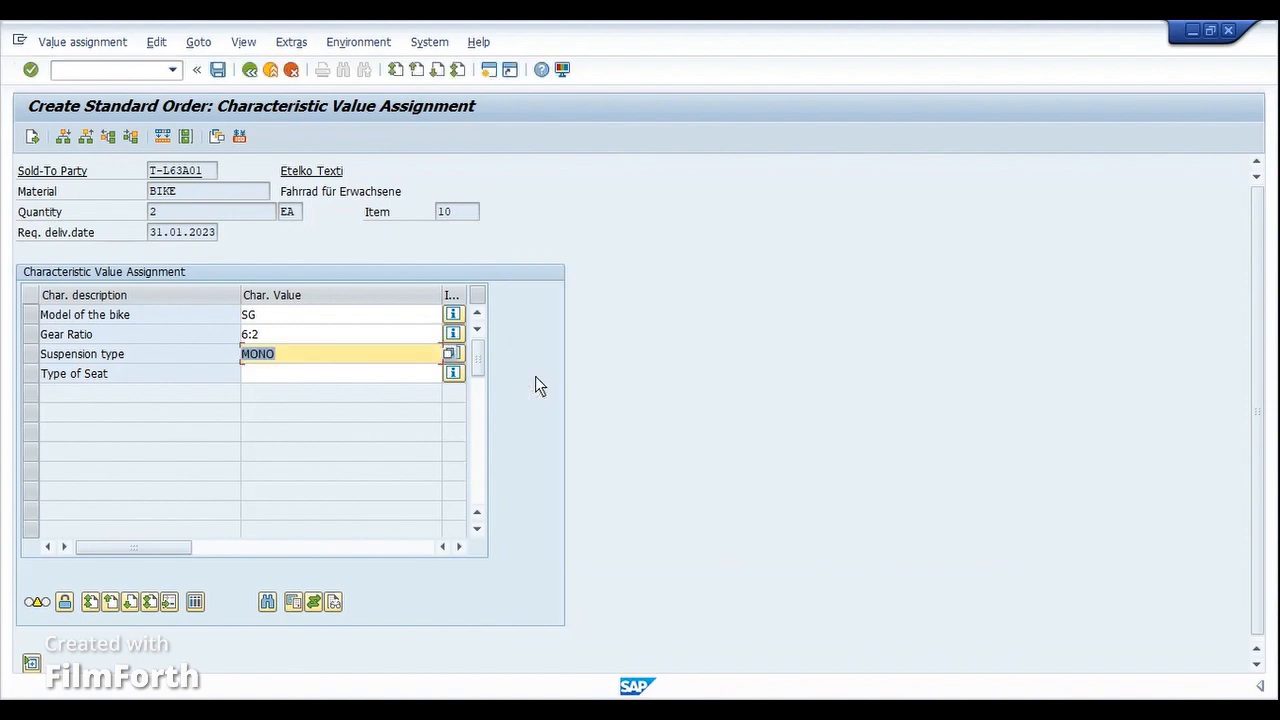
Step: Assign the value ROAD (Plush Cushion) to the Type of Seat characteristic and confirm the value assignment
click(269, 380)
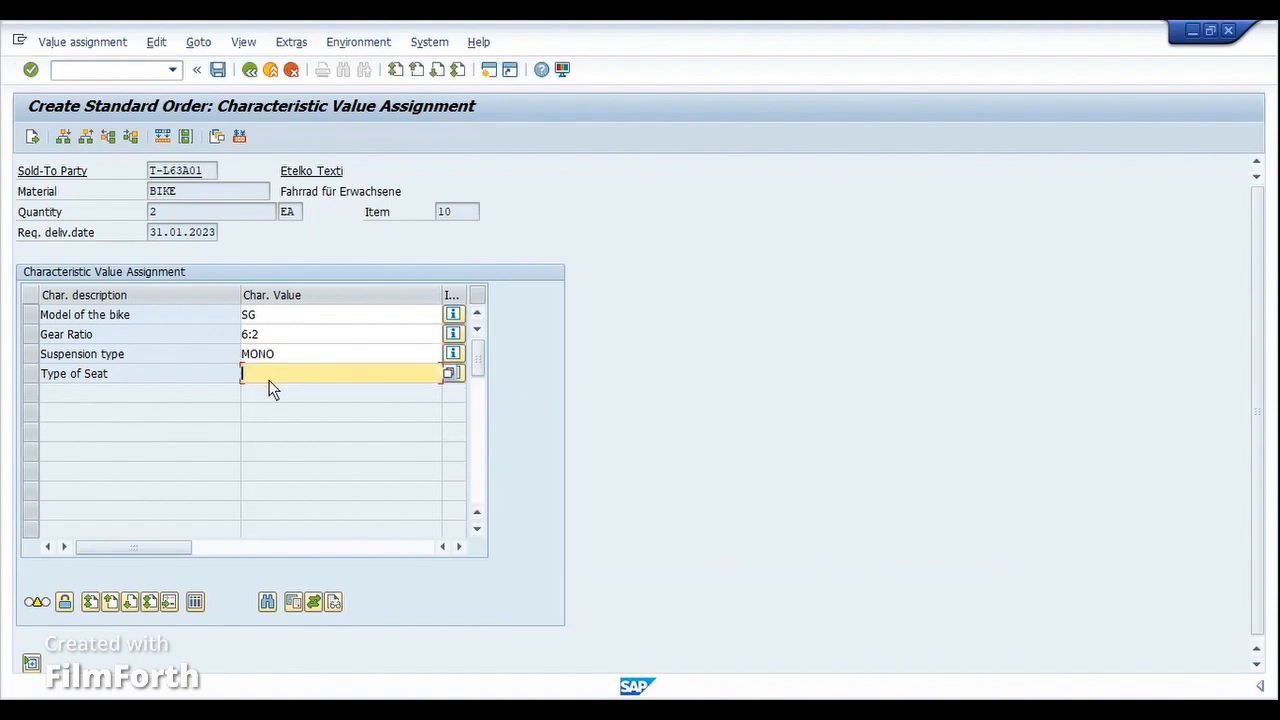
click(450, 373)
drag(333, 328, 800, 244)
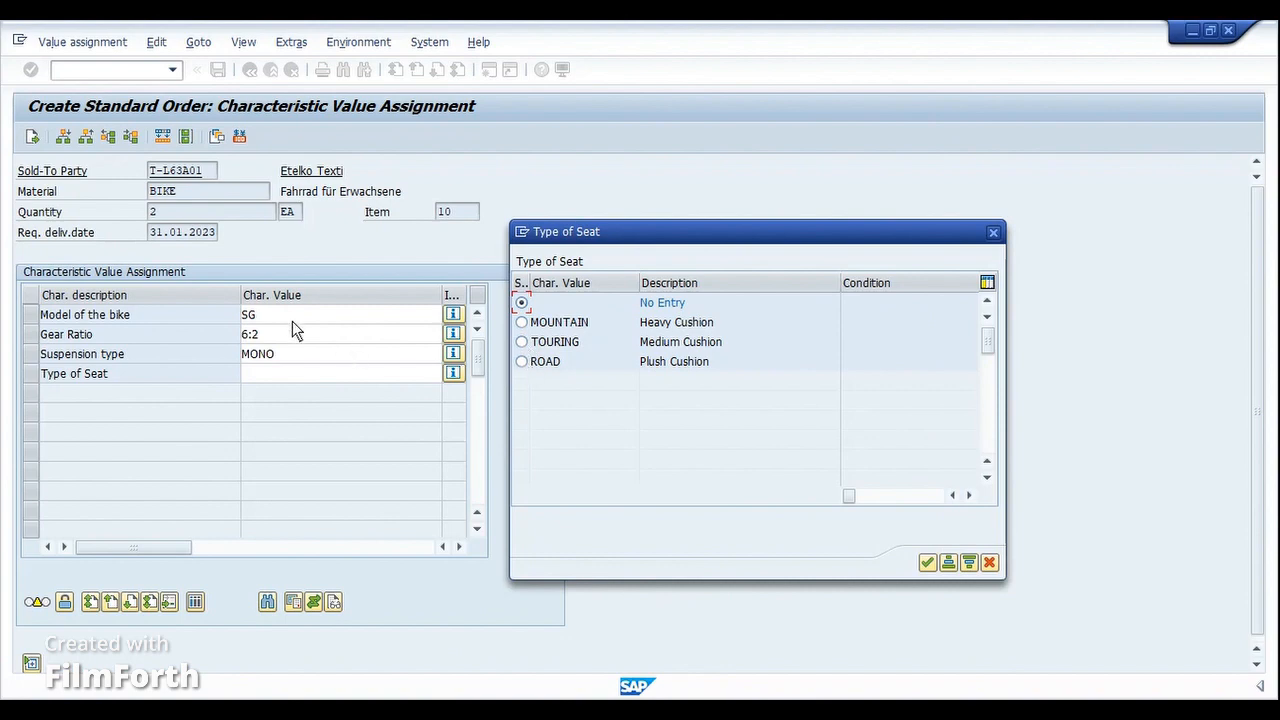
double_click(520, 363)
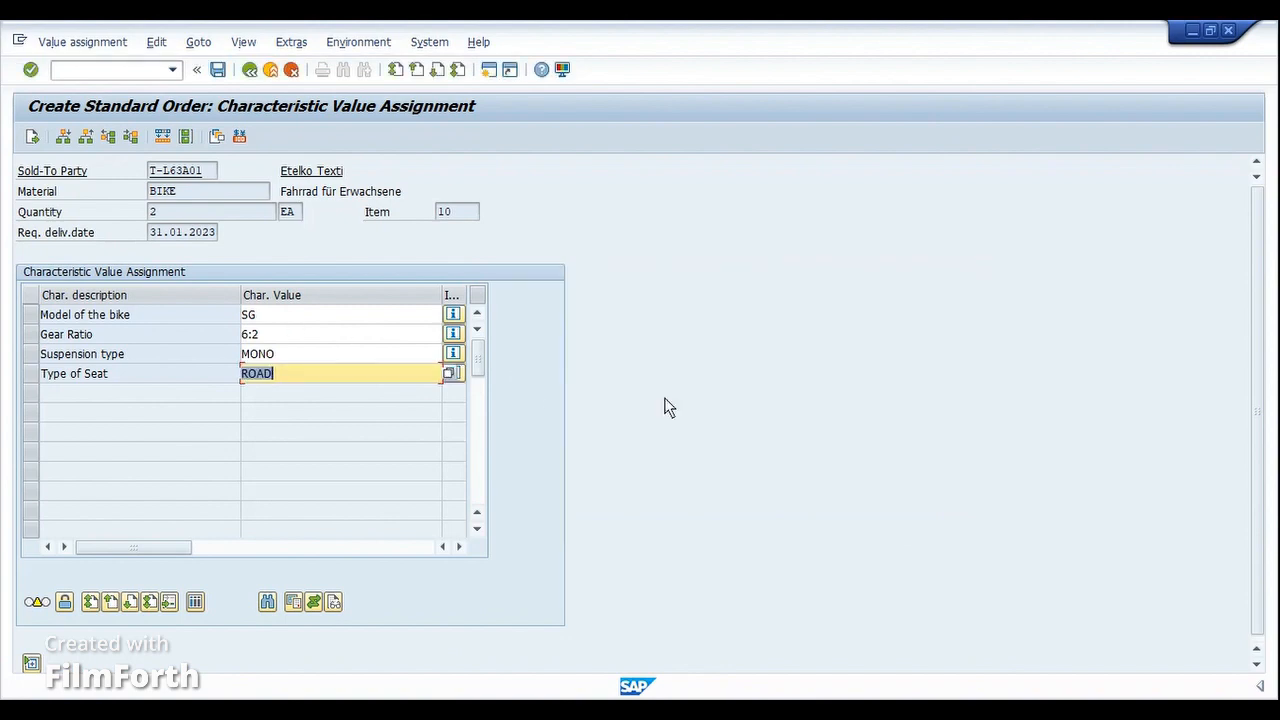
key(Return)
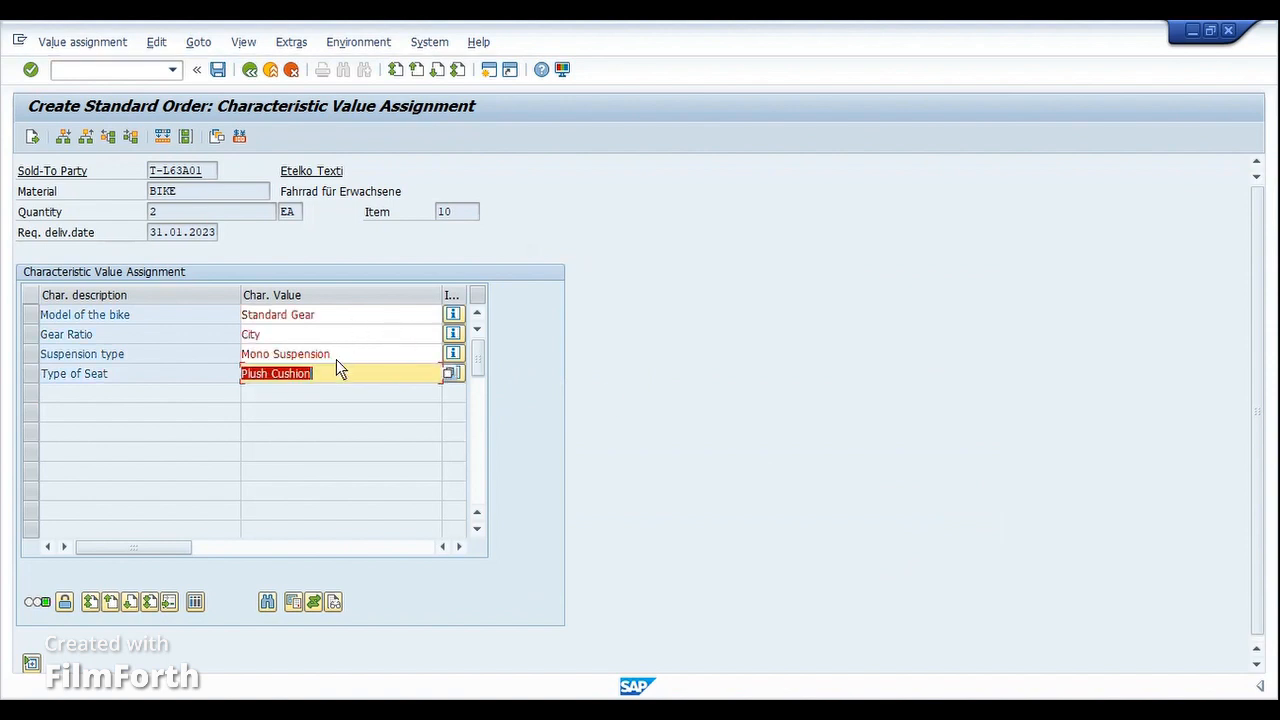
Step: Display the configuration result for order item 10 and open the BIKE production BOM for plant 1000 with CS03 in the other session
mouse_move(38, 606)
click(162, 138)
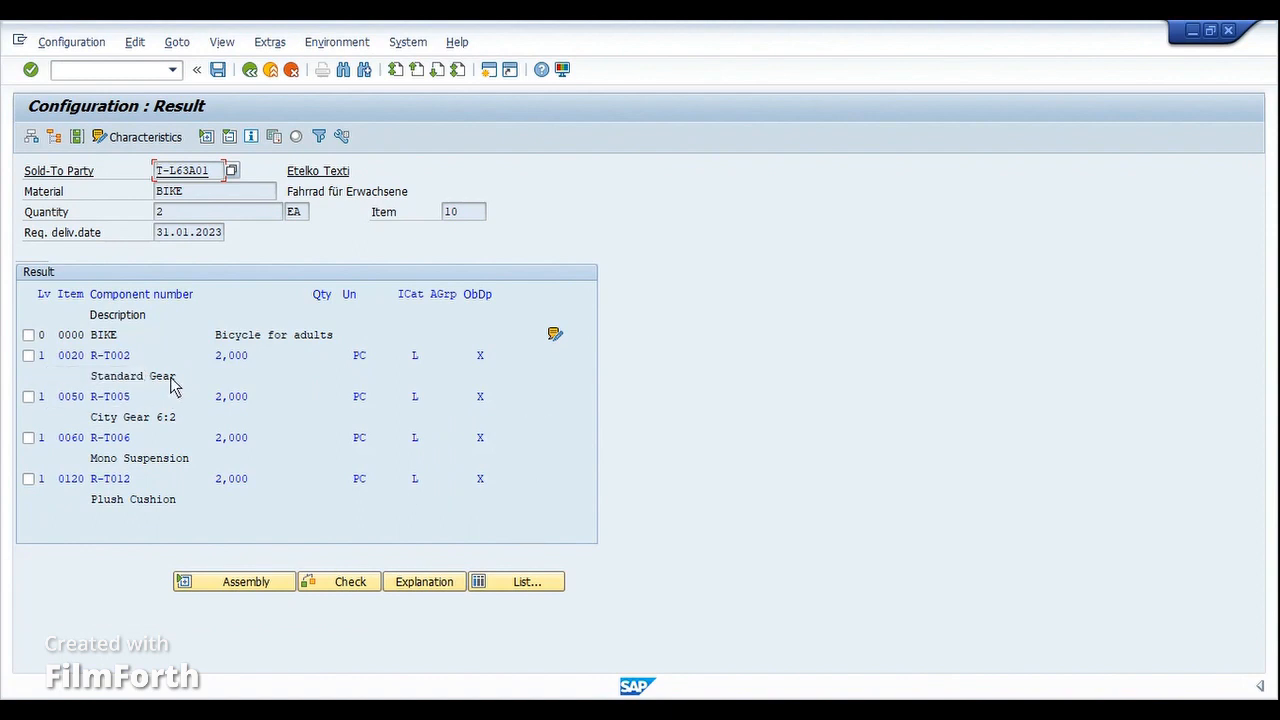
click(574, 711)
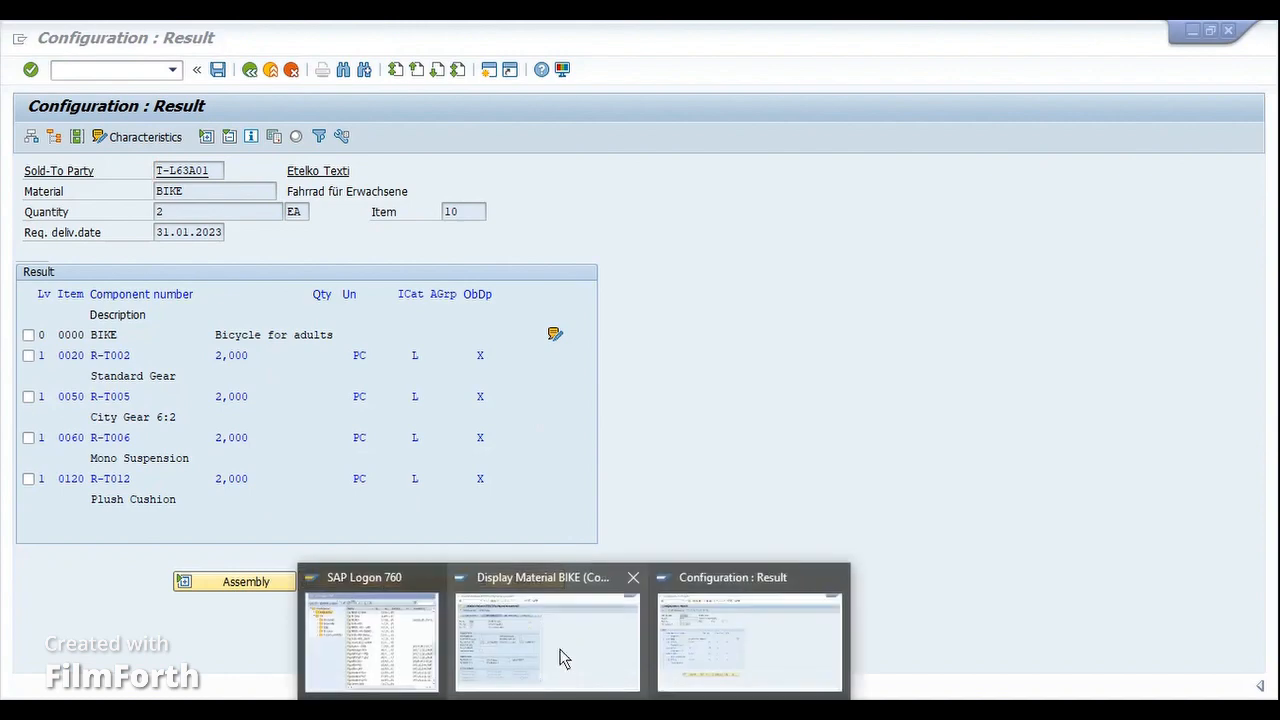
click(563, 658)
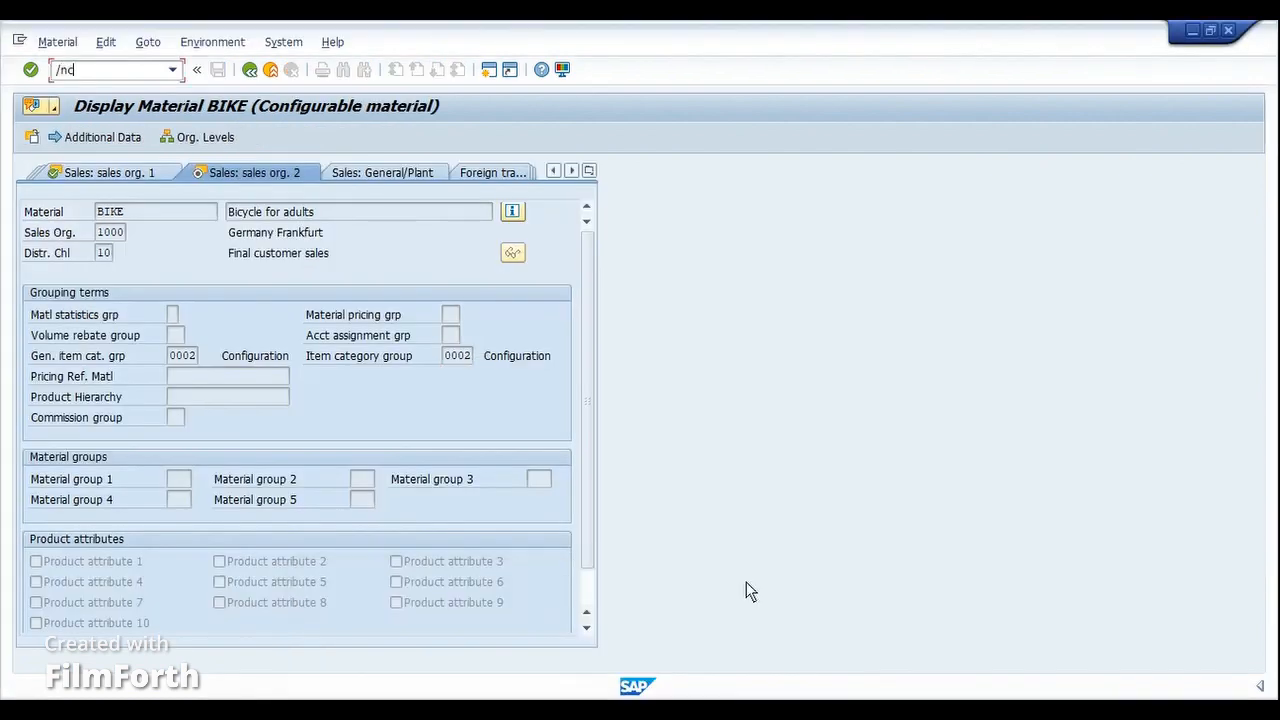
text(/ncs03)
key(Return)
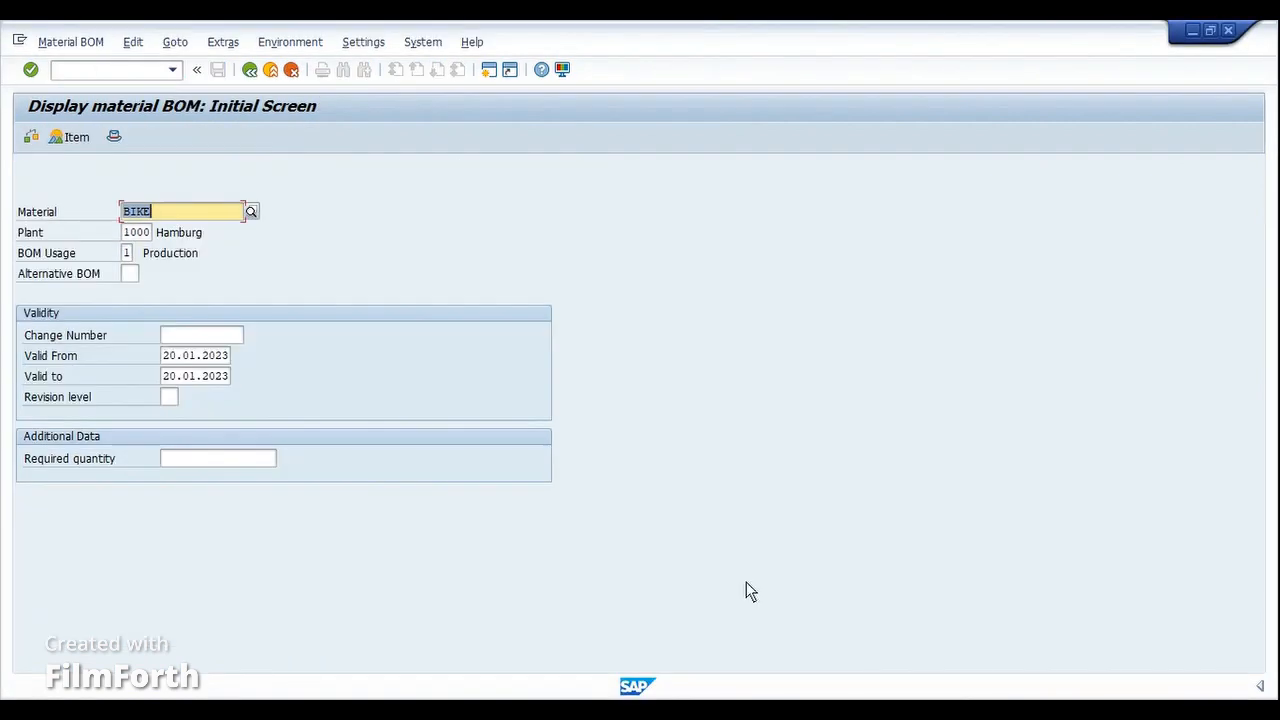
key(Return)
Step: Compare the gear, suspension and seat components in the configuration result with the items of the full BIKE BOM
key(alt+Tab)
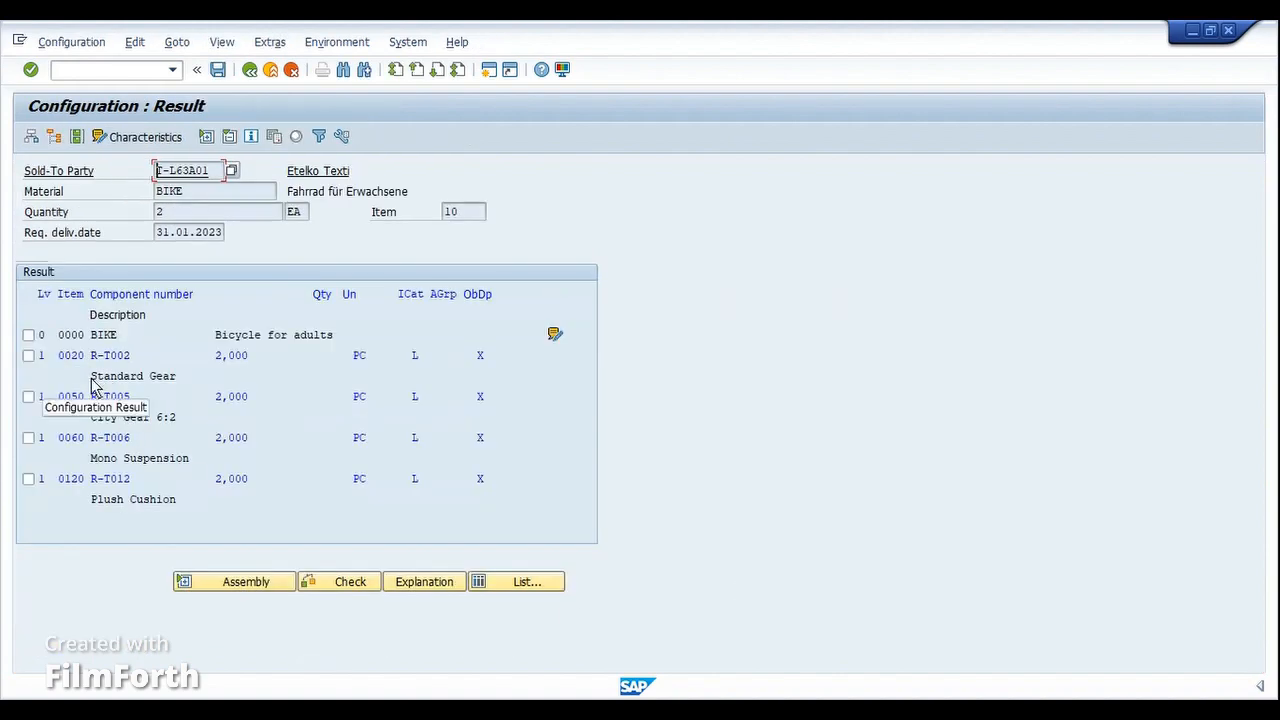
drag(93, 380, 178, 382)
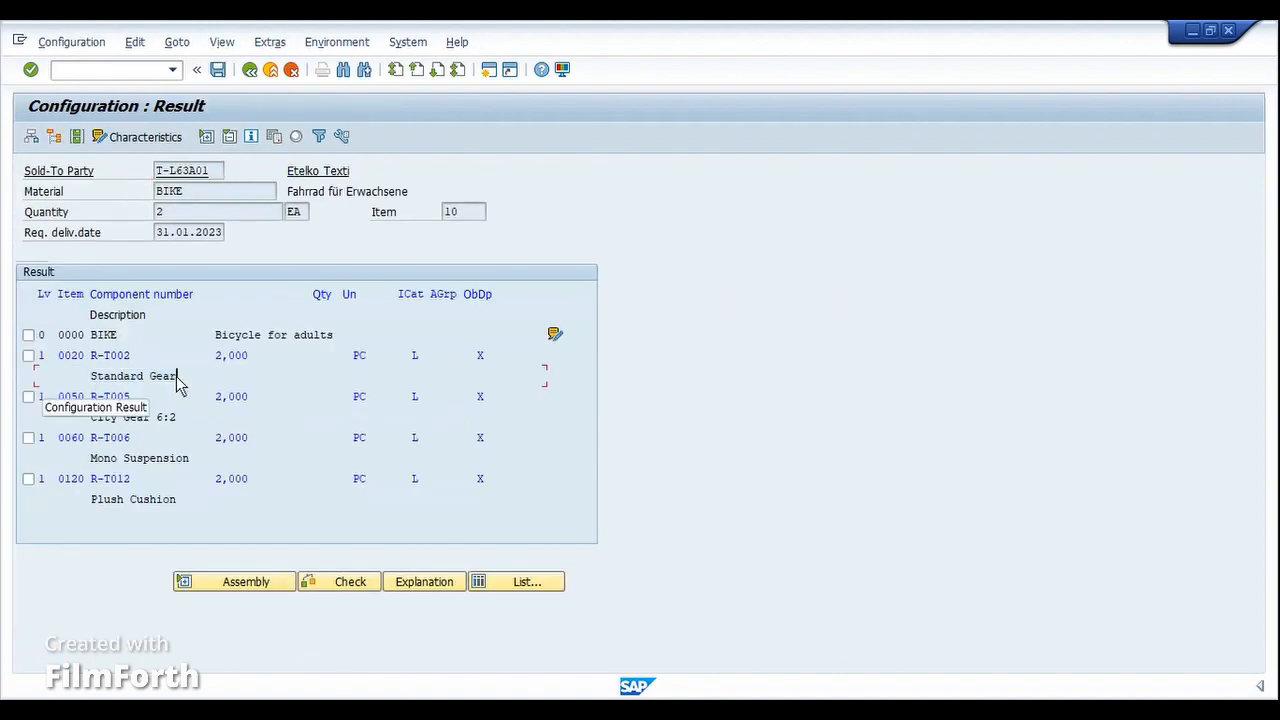
key(alt+Tab)
drag(291, 378, 142, 374)
click(86, 373)
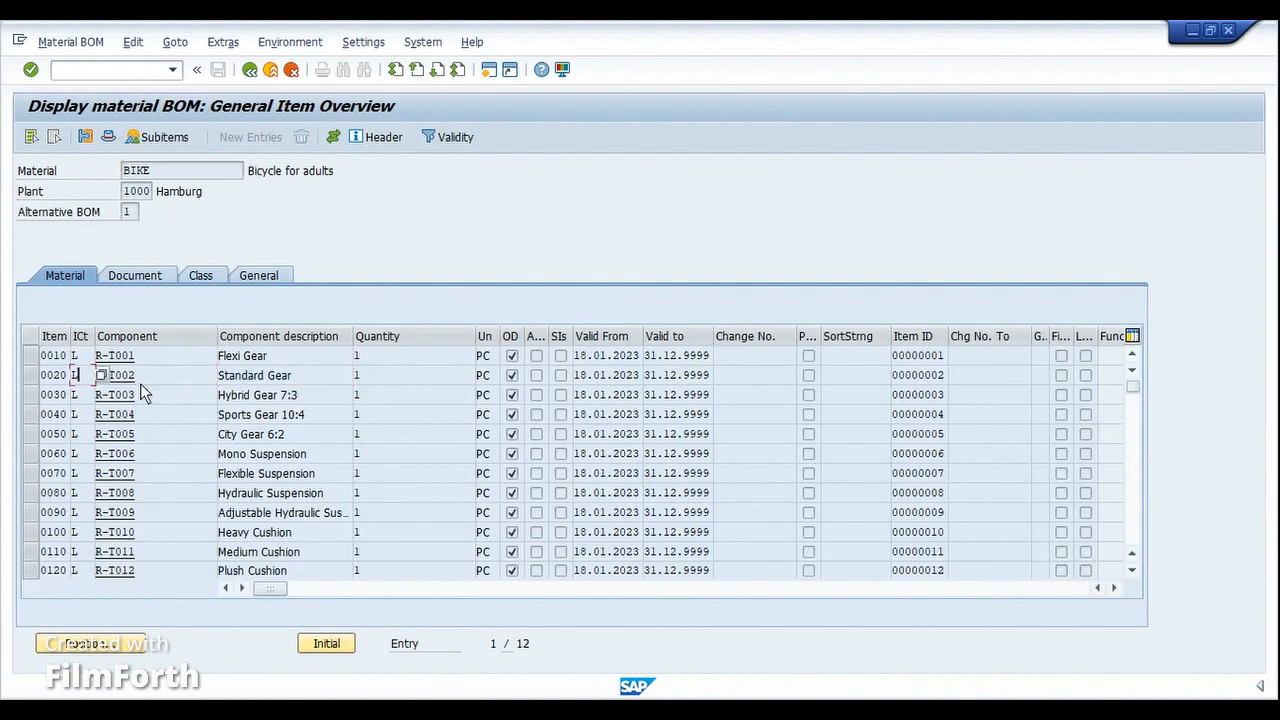
key(alt+Tab)
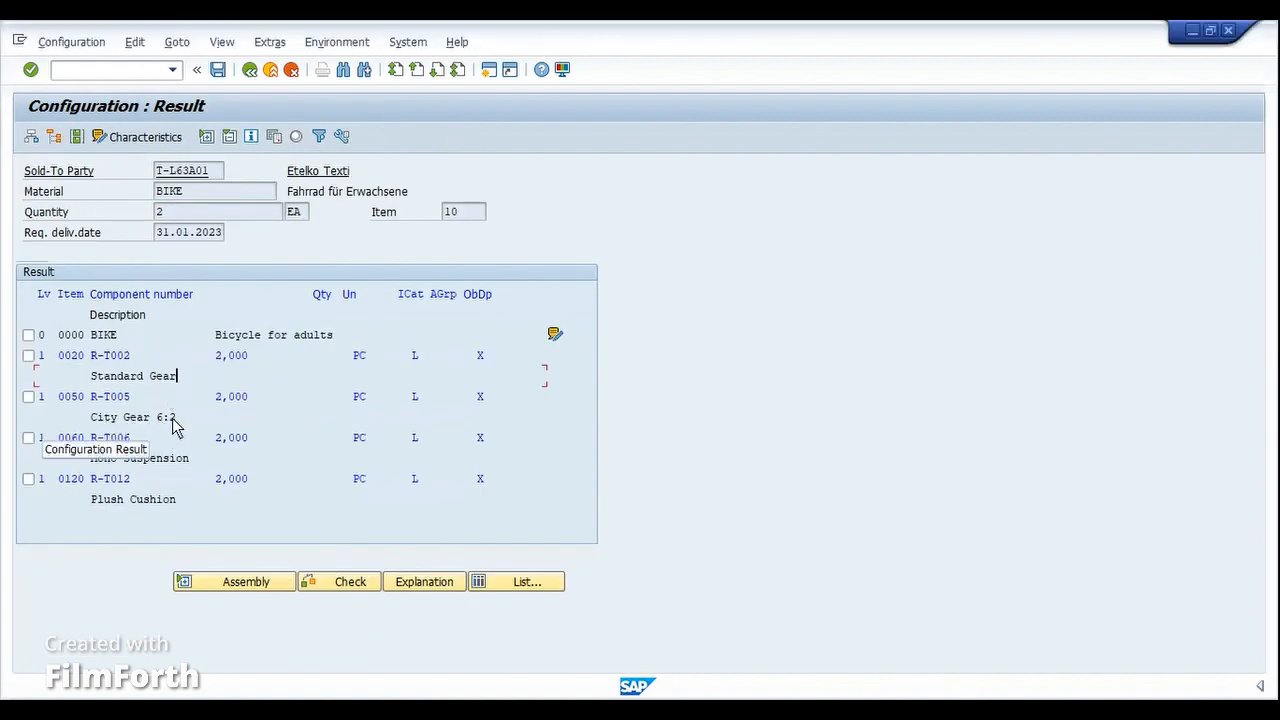
key(alt+Tab)
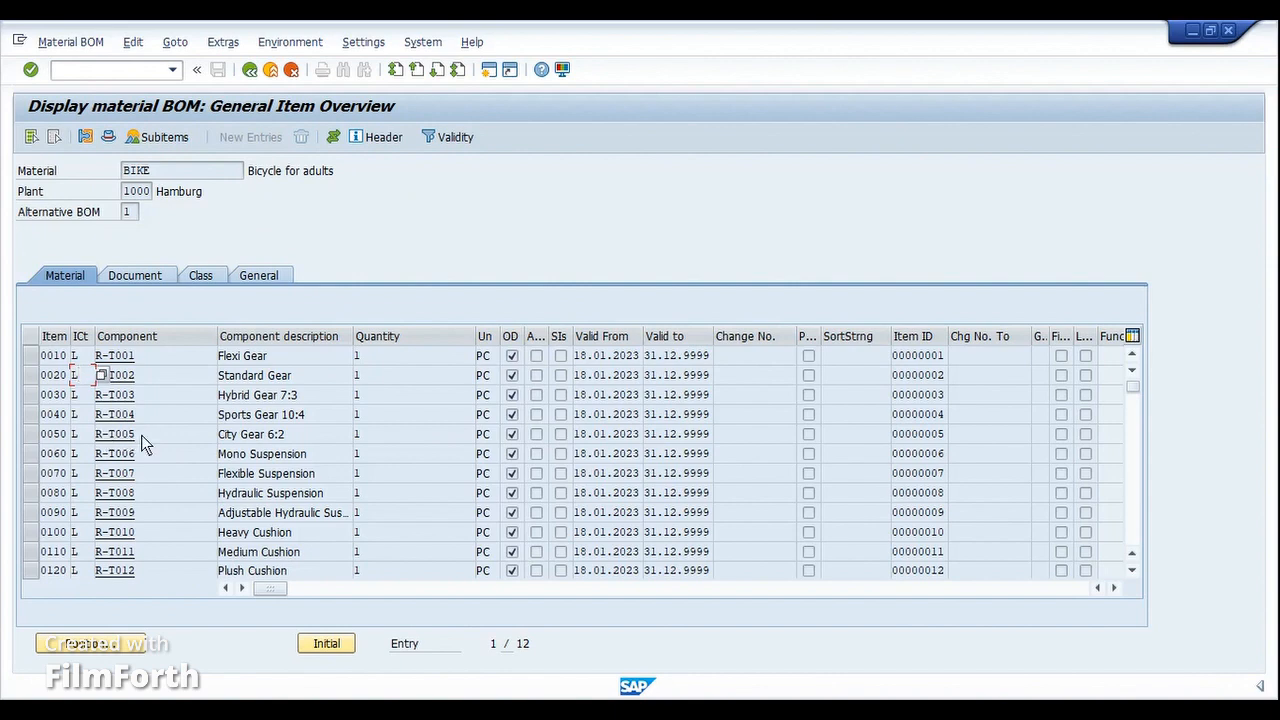
key(alt+Tab)
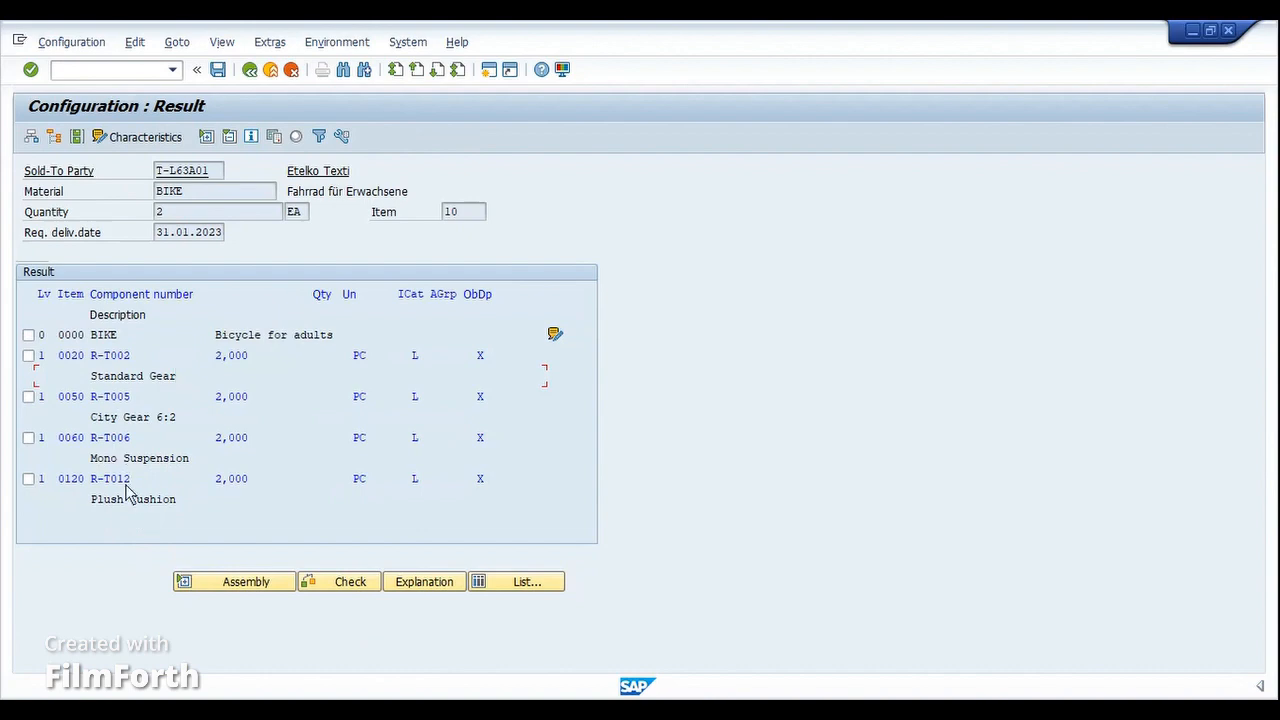
key(alt+Tab)
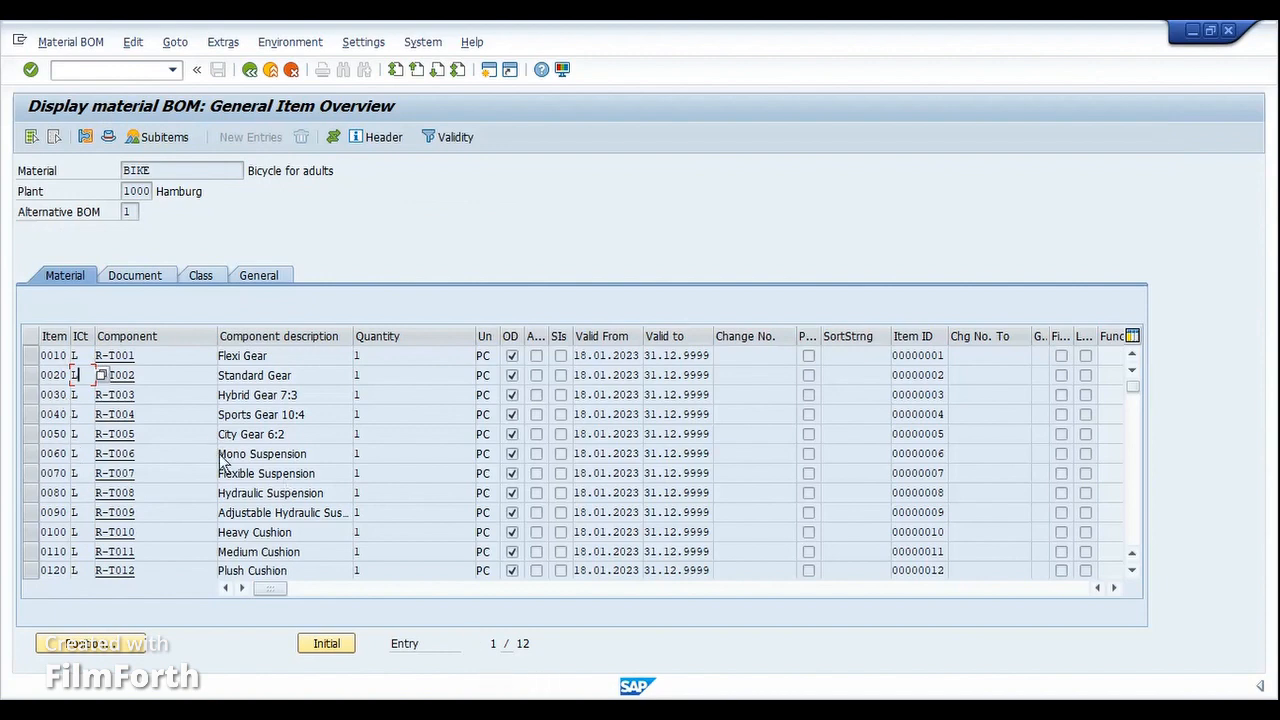
key(alt+Tab)
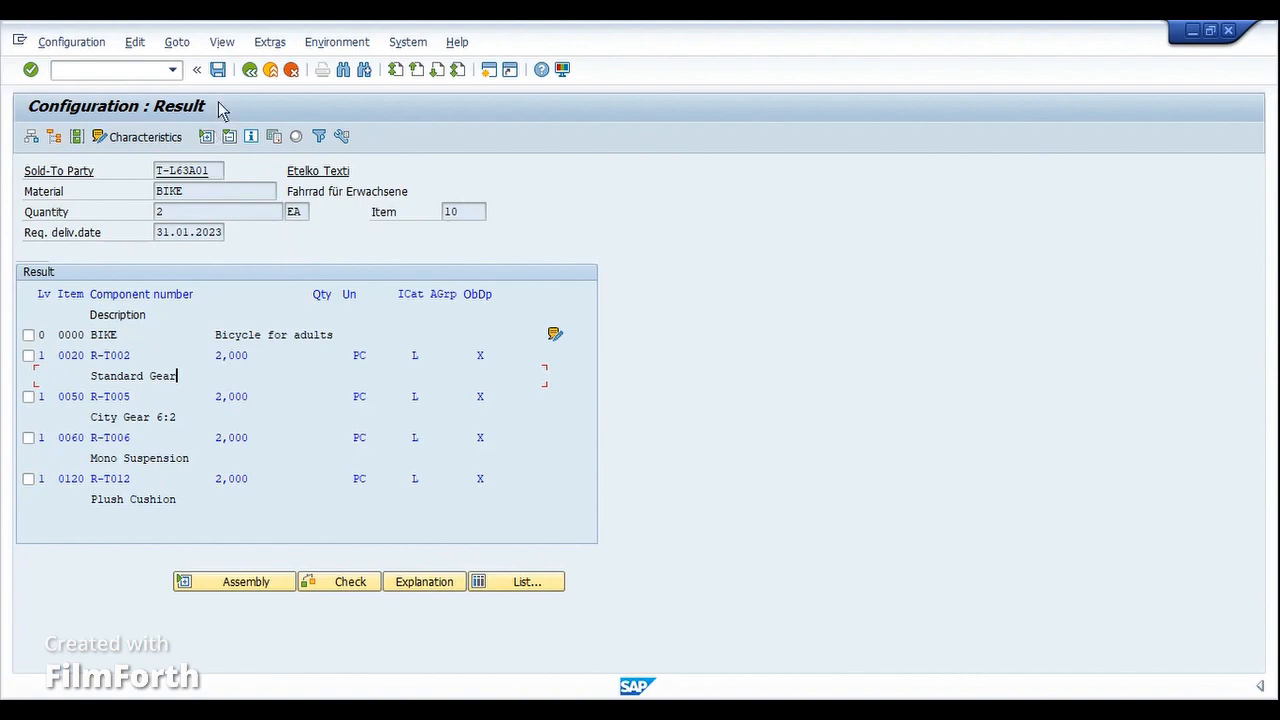
Step: Return to the order overview and reopen the characteristic value assignment of the BIKE item for review
click(249, 72)
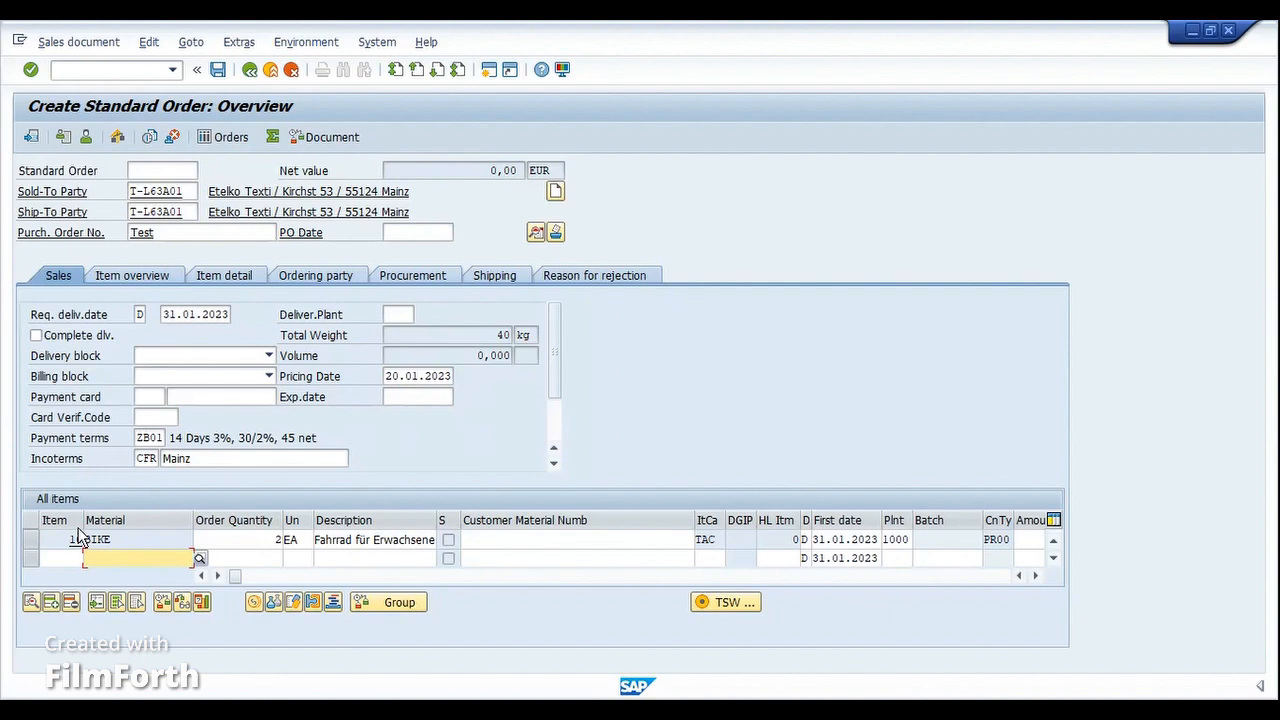
click(29, 543)
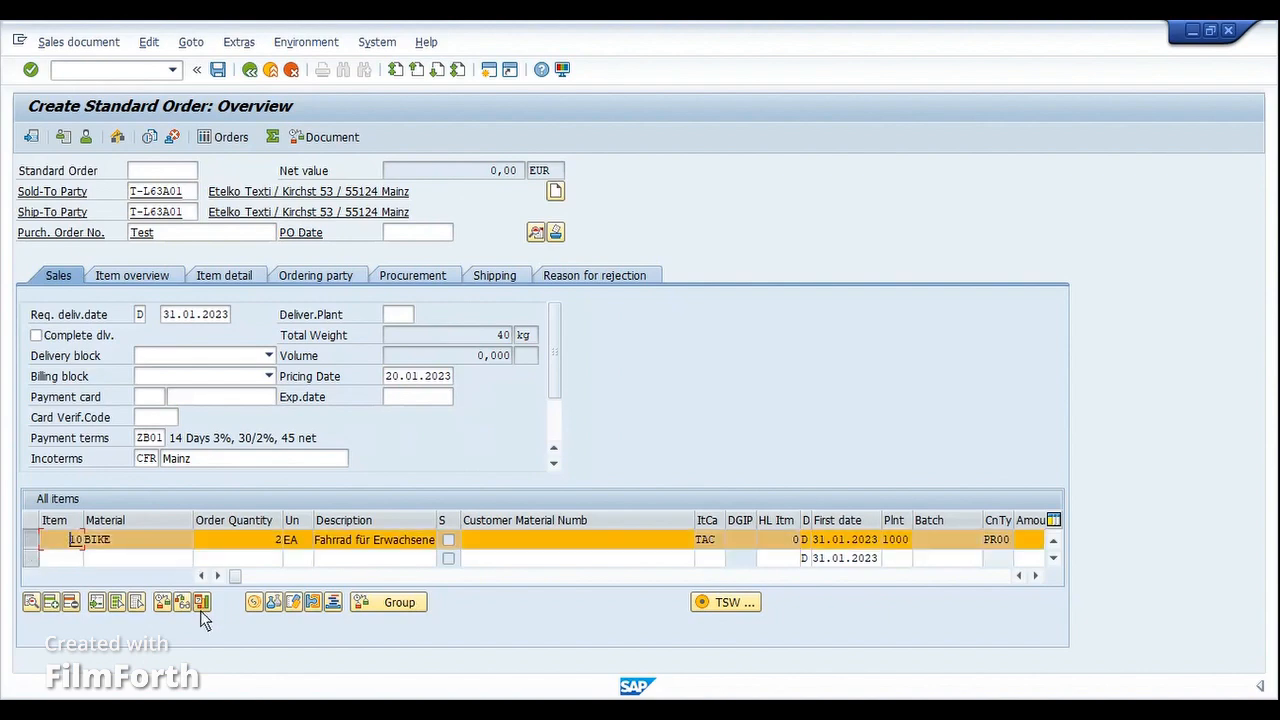
click(296, 605)
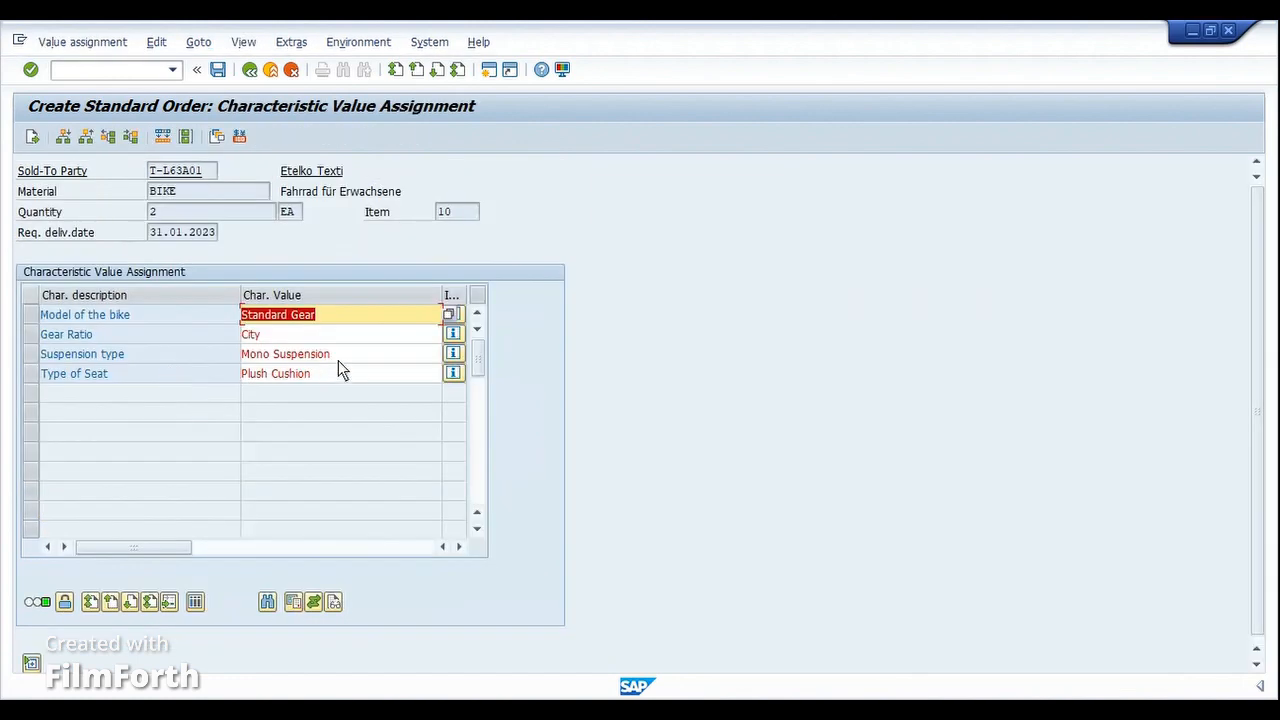
click(338, 360)
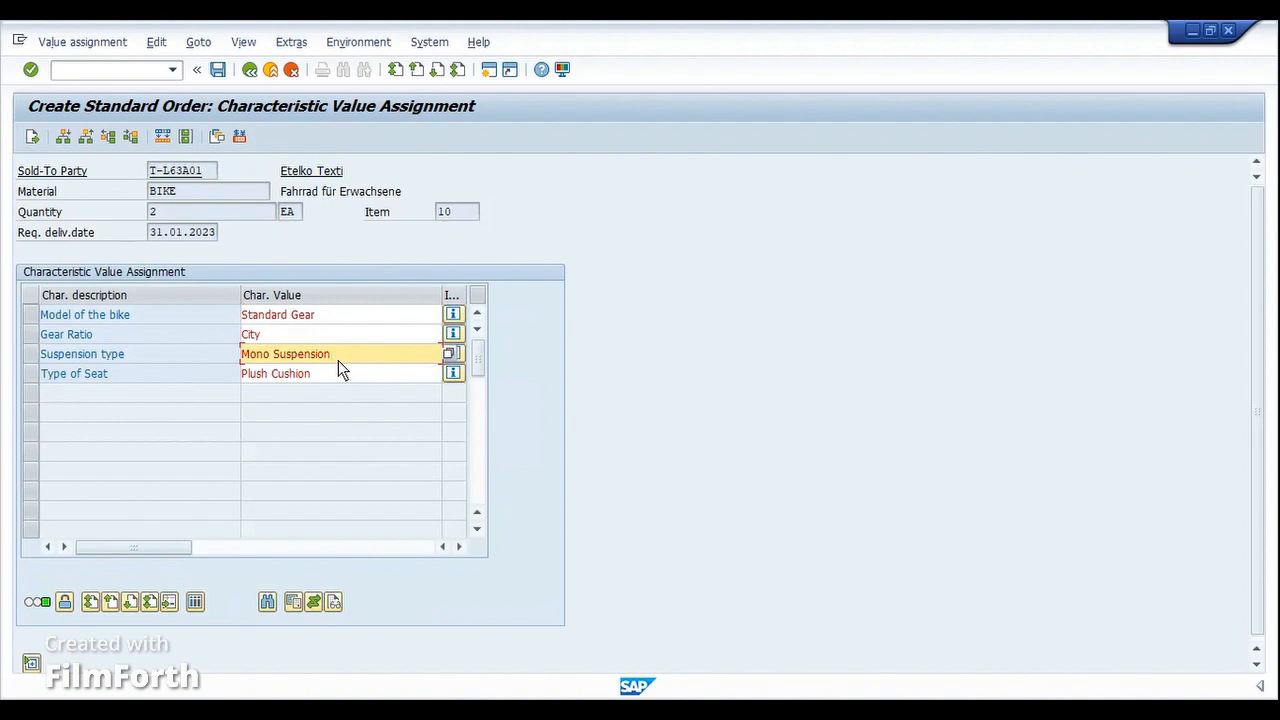
Step: Try to save the order and complete the missing data of item 10 from the incompletion log, and return to the overview
click(218, 70)
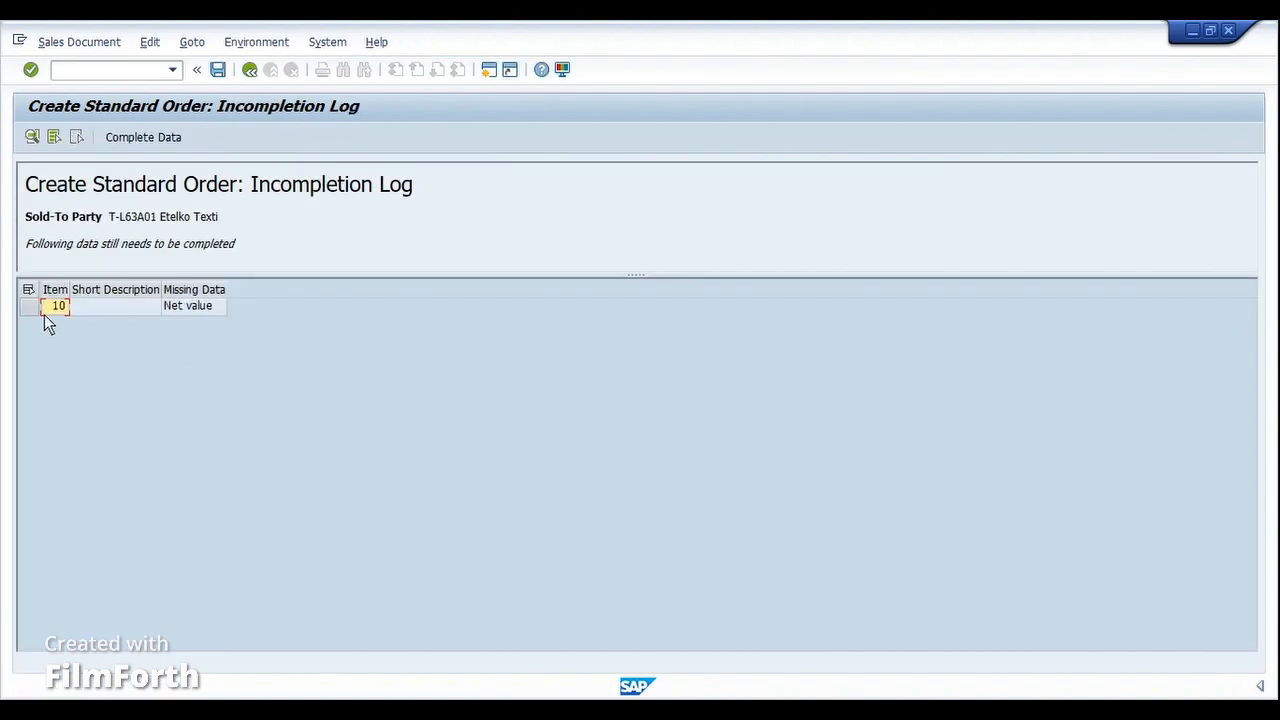
click(44, 300)
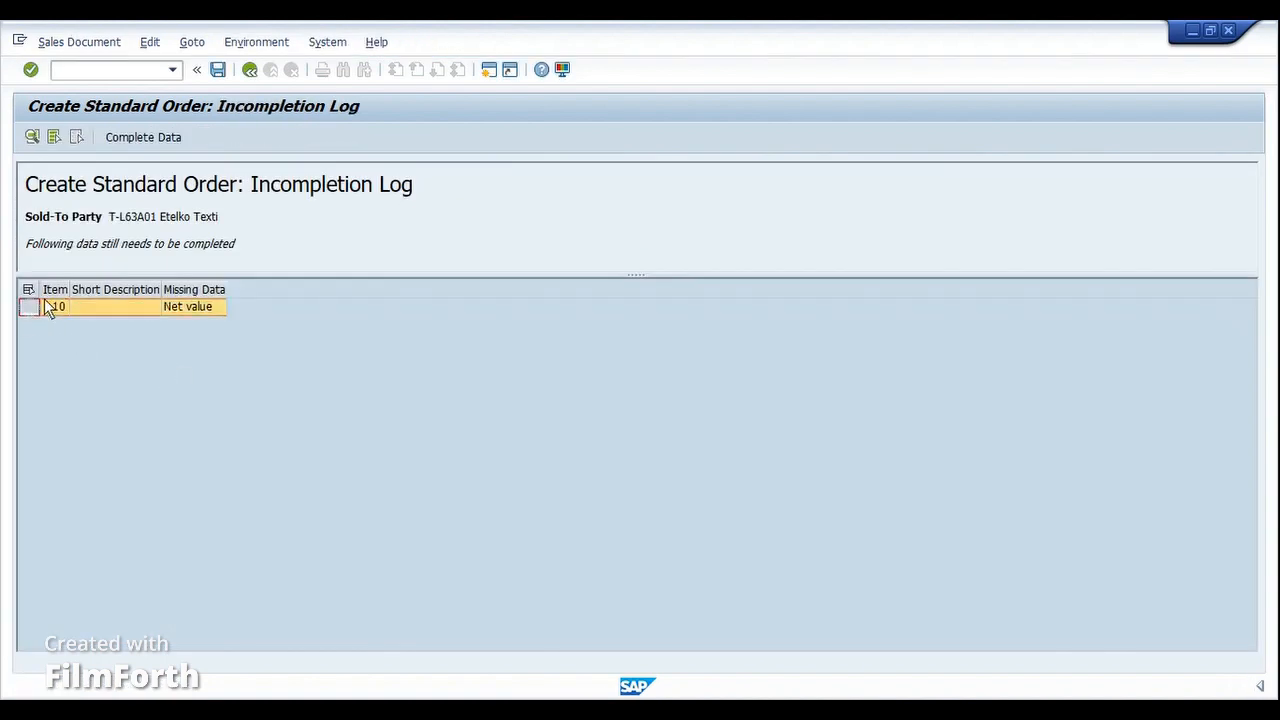
click(143, 140)
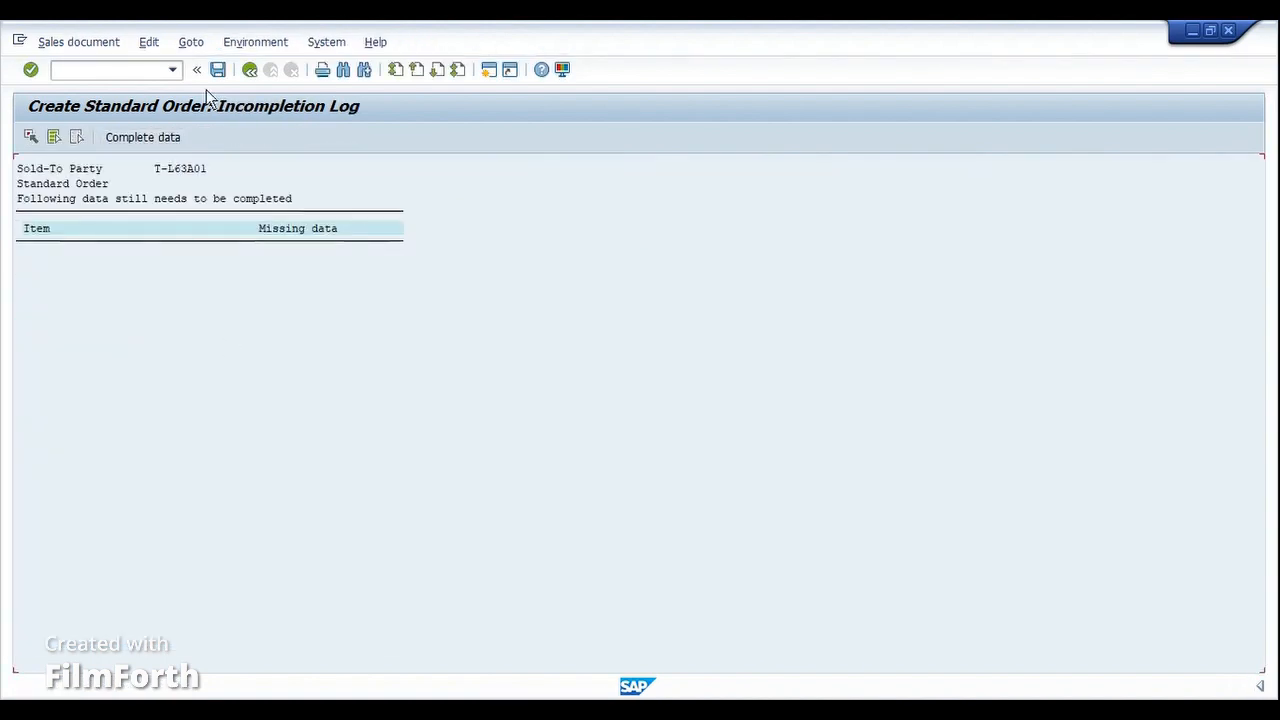
click(249, 70)
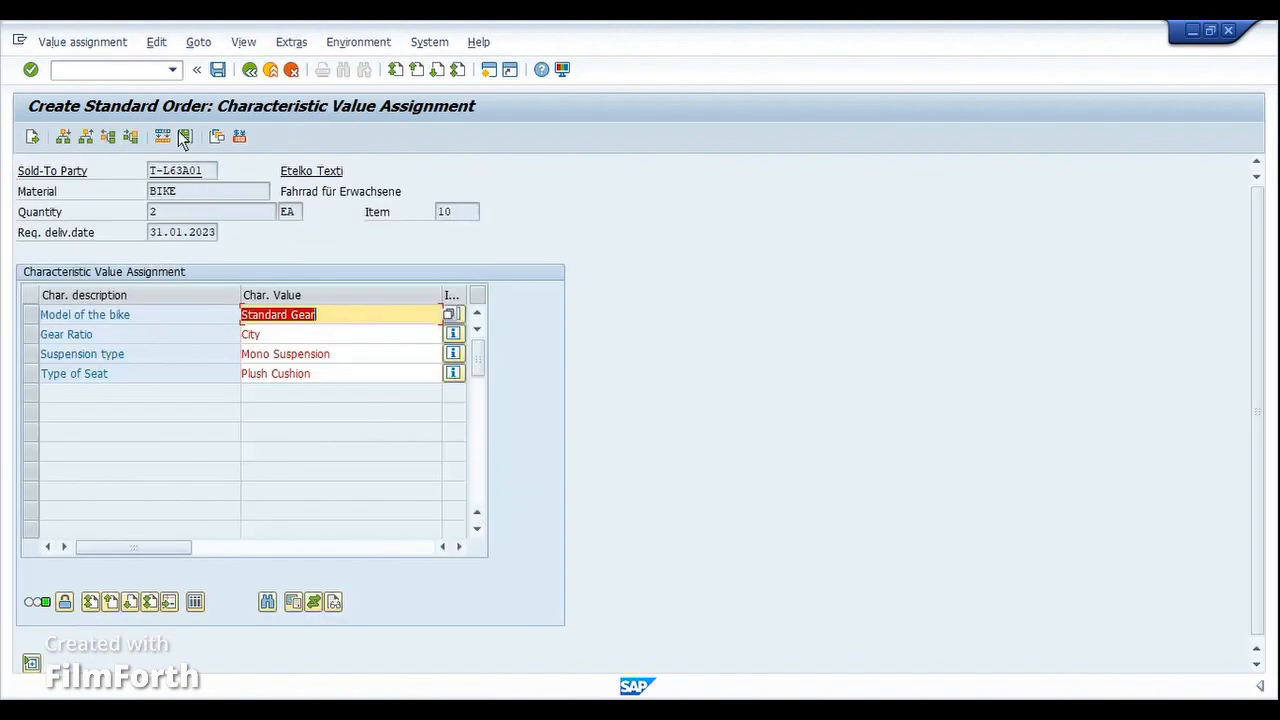
click(249, 70)
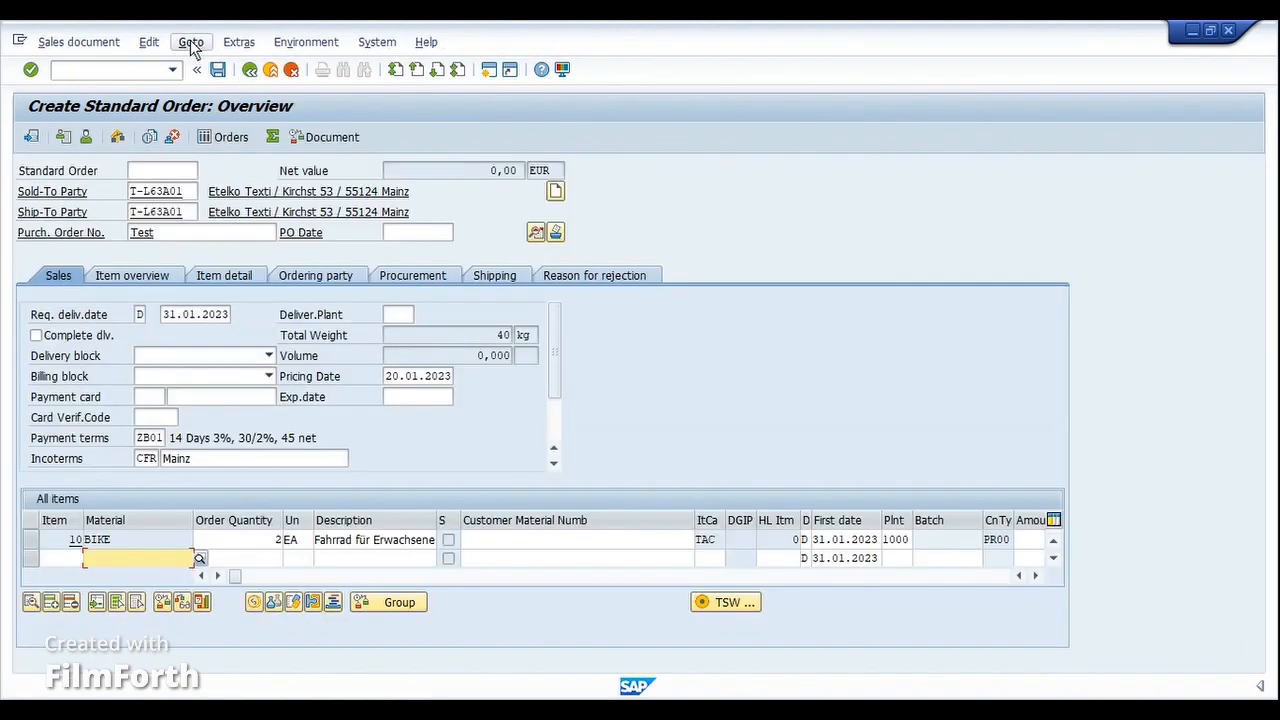
Step: Complete item 10's missing net value from the incompletion log with condition type PB00 and amount 300, and save the order
click(190, 43)
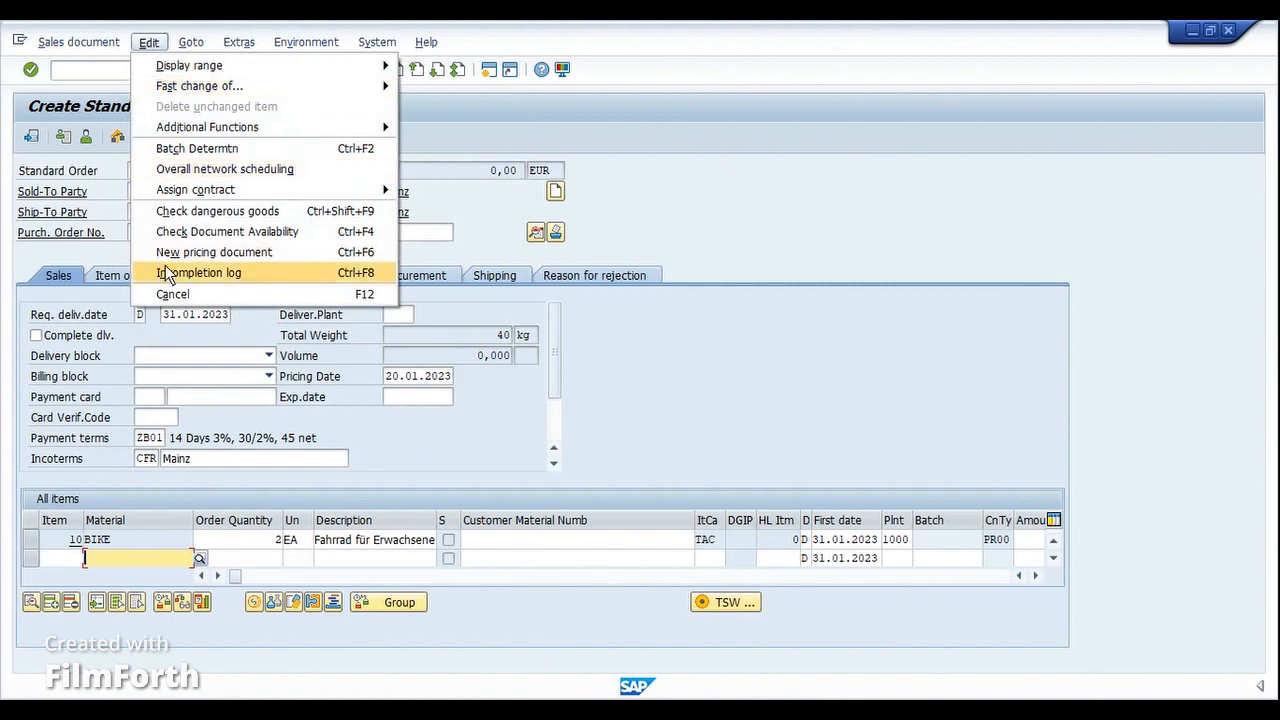
click(200, 273)
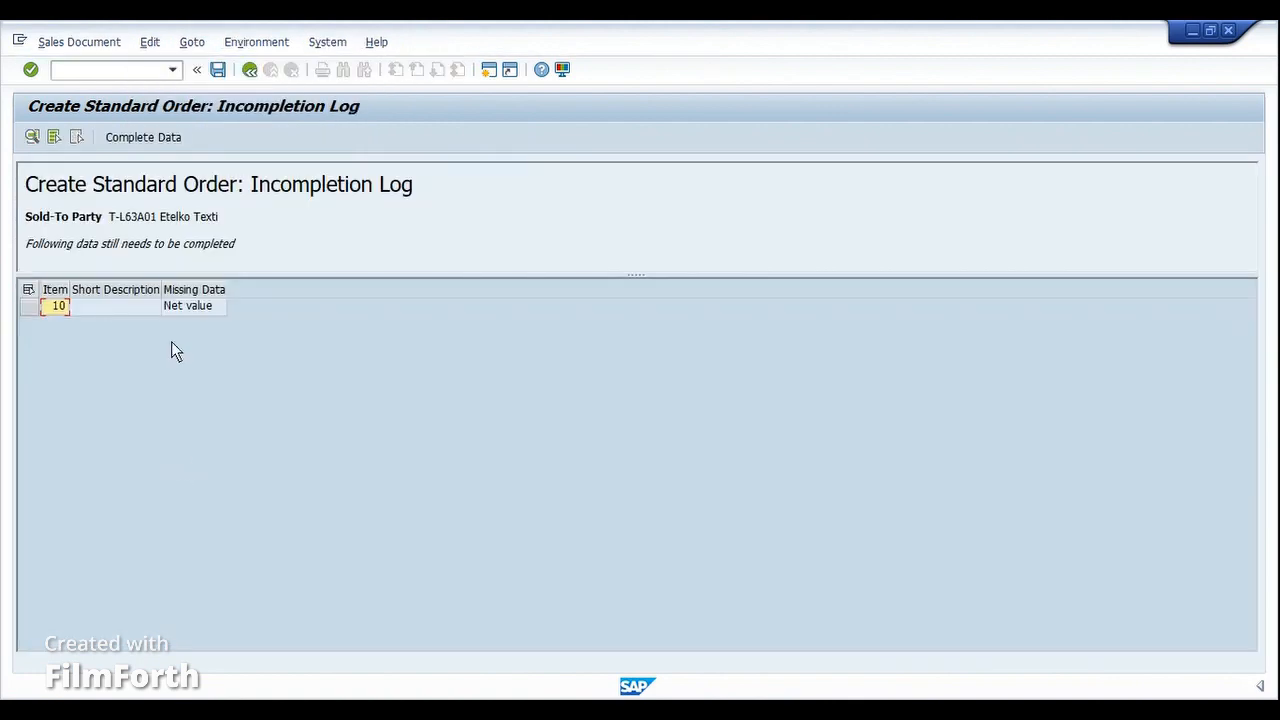
double_click(184, 307)
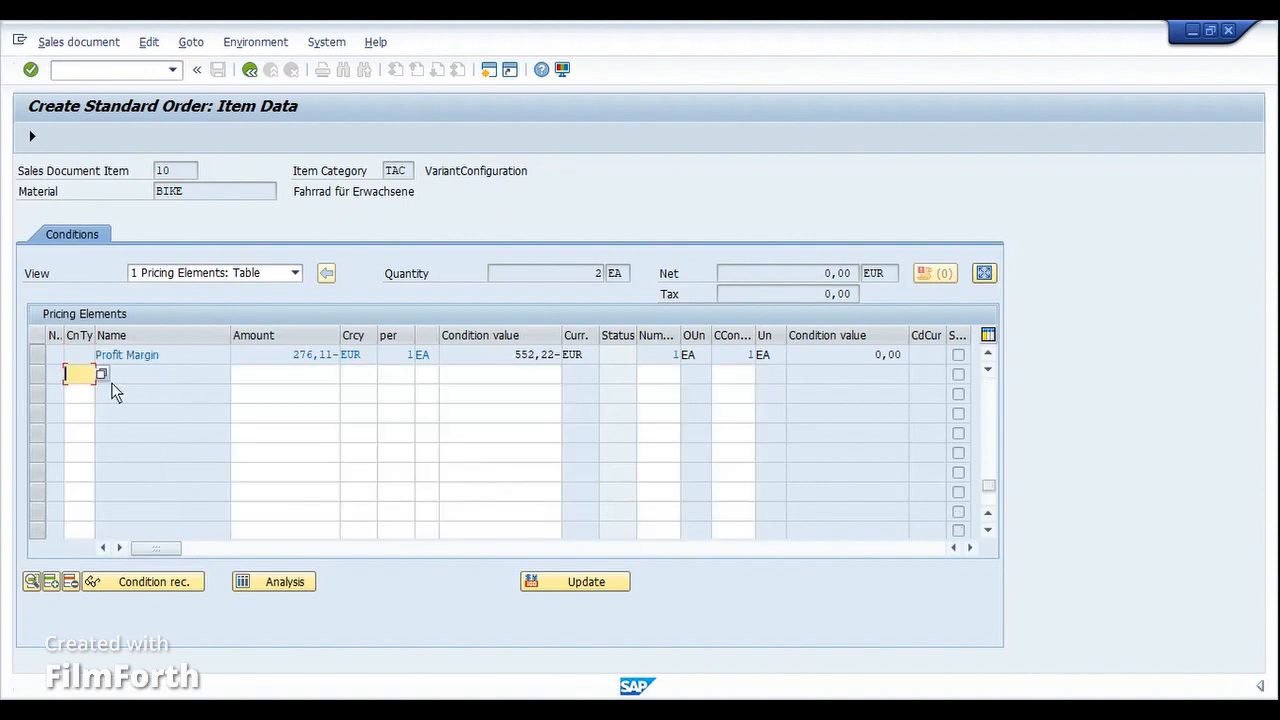
text(pb00)
key(Tab)
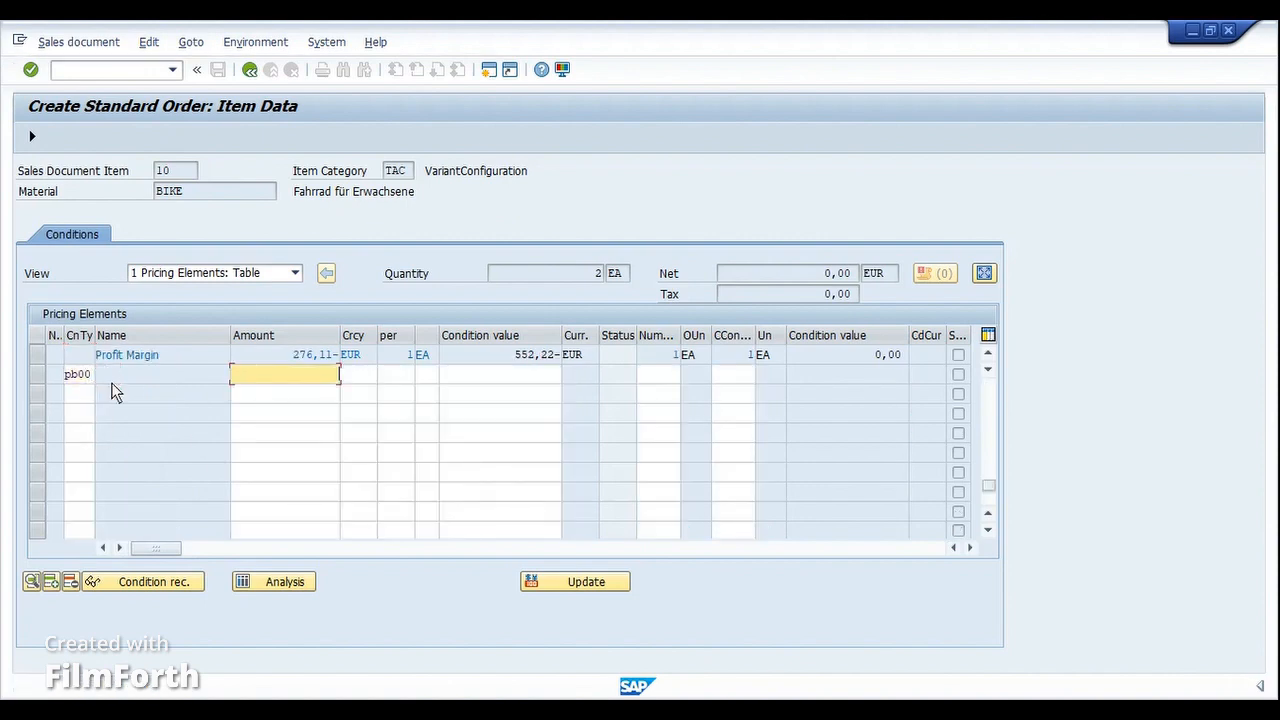
text(300)
key(Return)
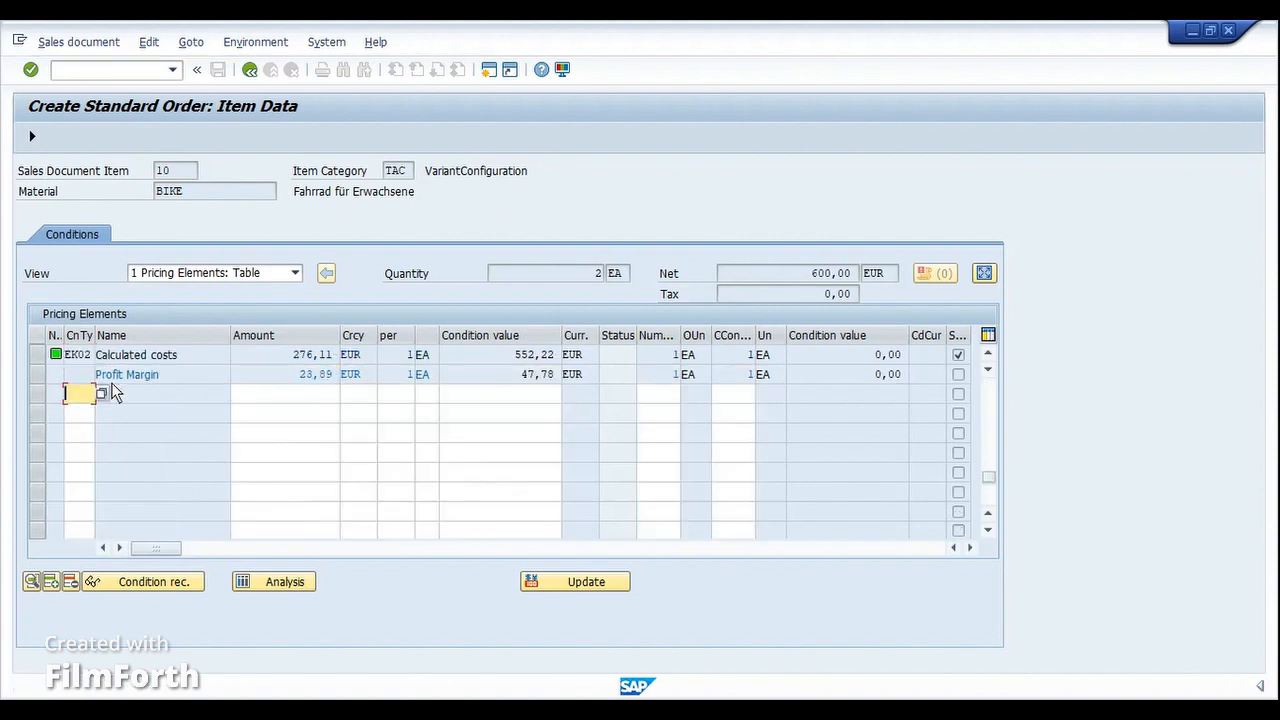
click(33, 136)
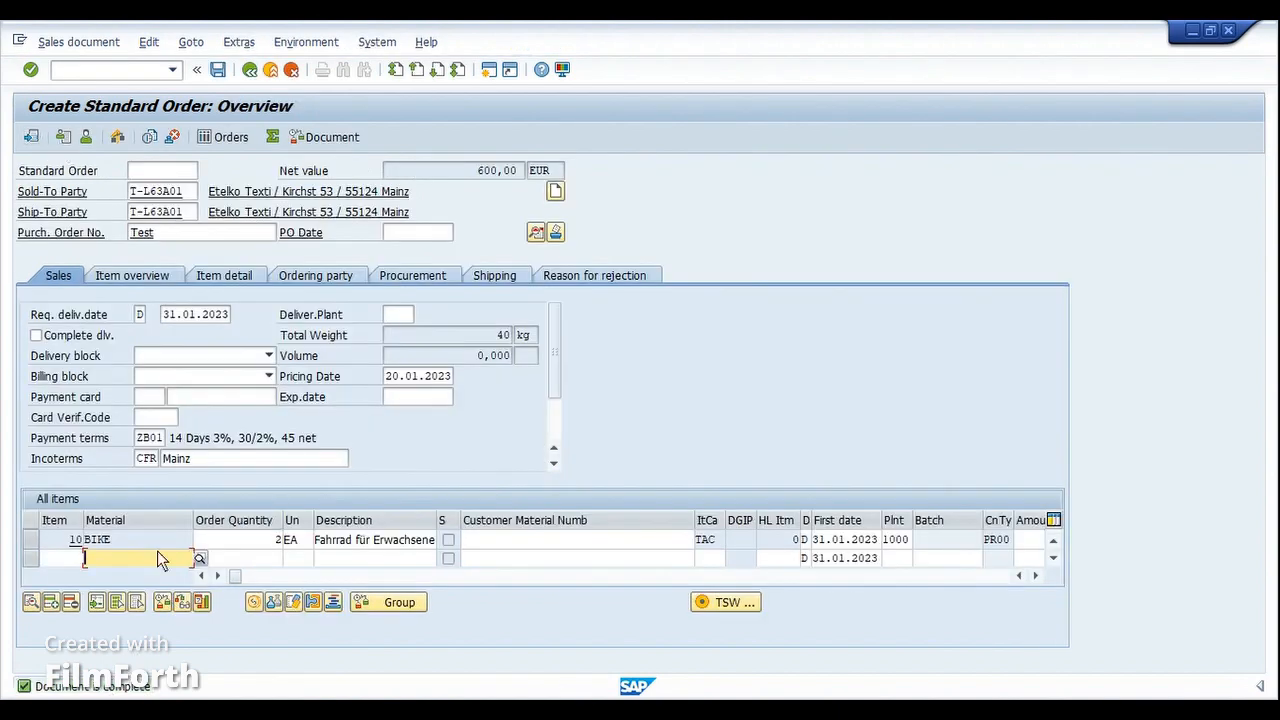
click(217, 69)
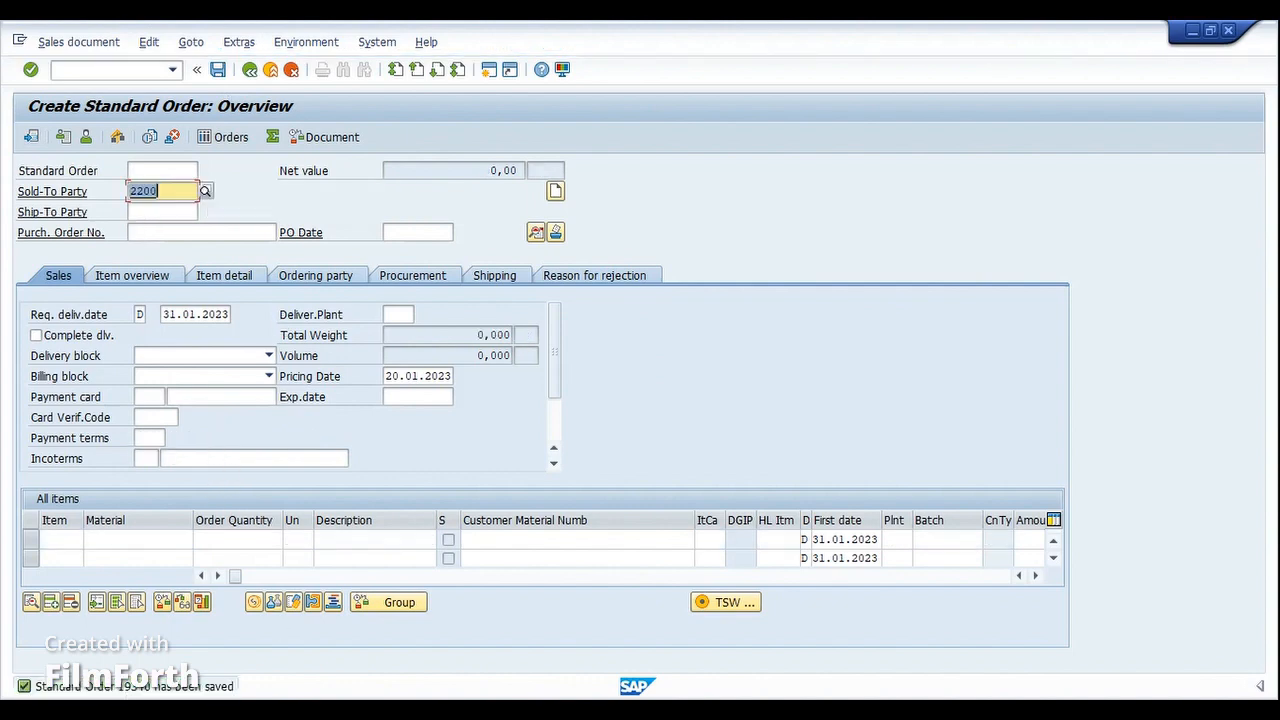
Step: Display the Stock/Requirements List of material BIKE for plant 1000 in the BOM display session
click(565, 648)
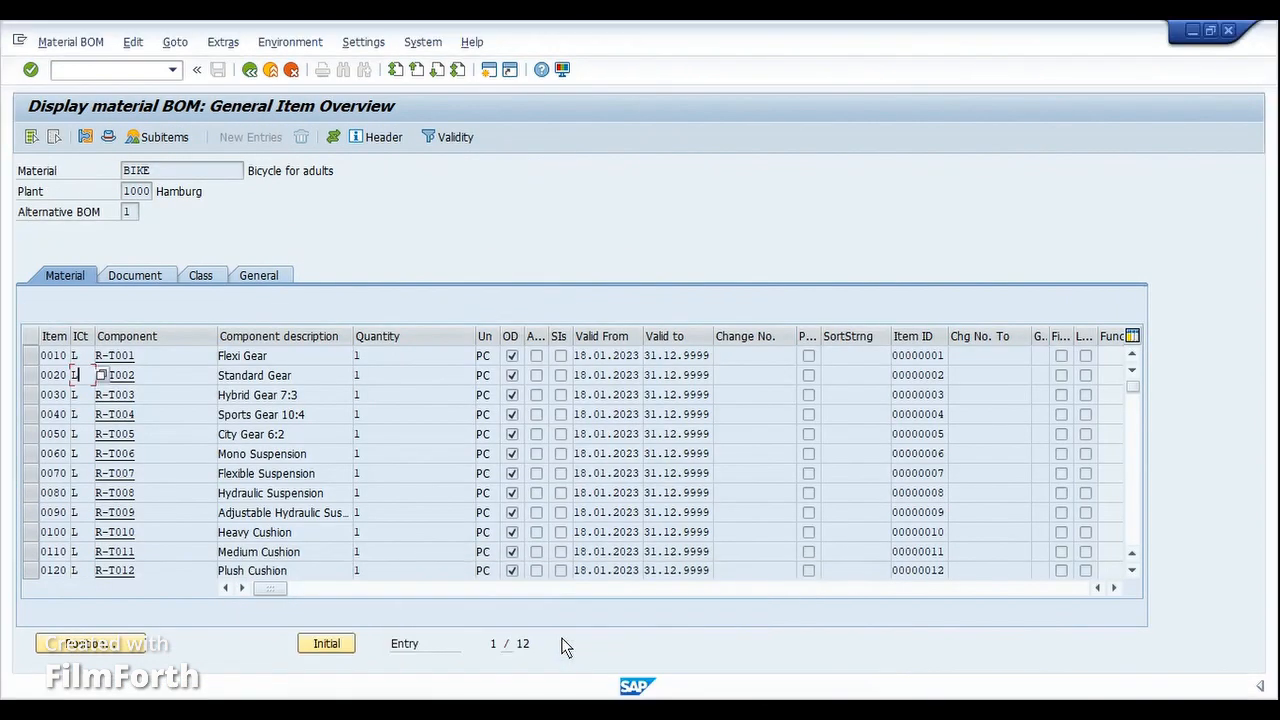
key(ctrl+slash)
text(/nva03)
key(Return)
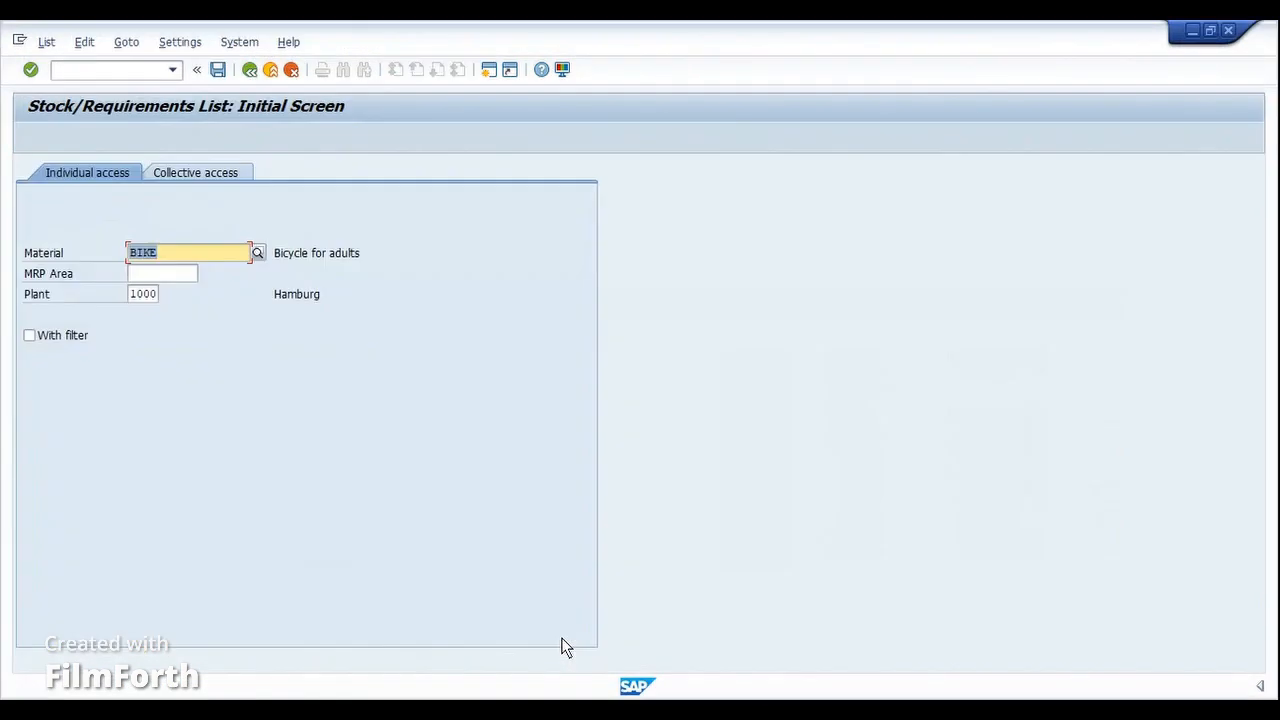
key(Return)
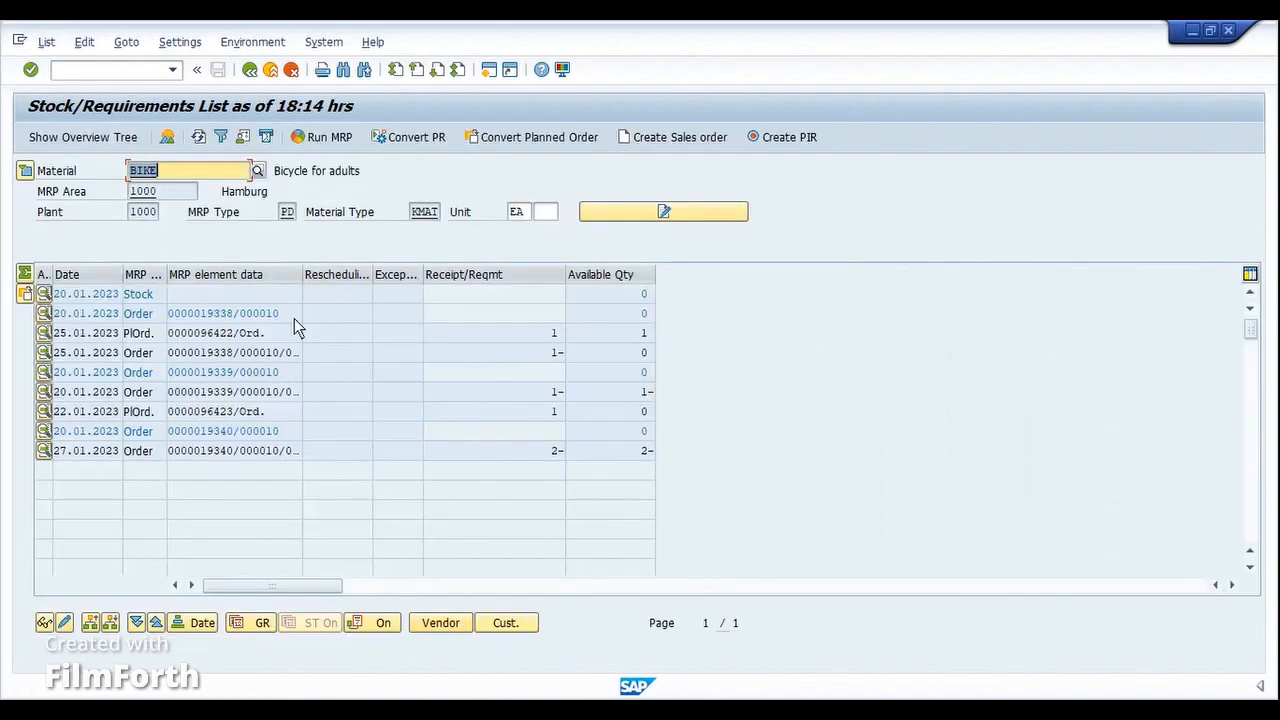
Step: Widen the MRP element data column and examine the requirement of the newest sales order
drag(303, 276, 388, 277)
drag(313, 452, 168, 455)
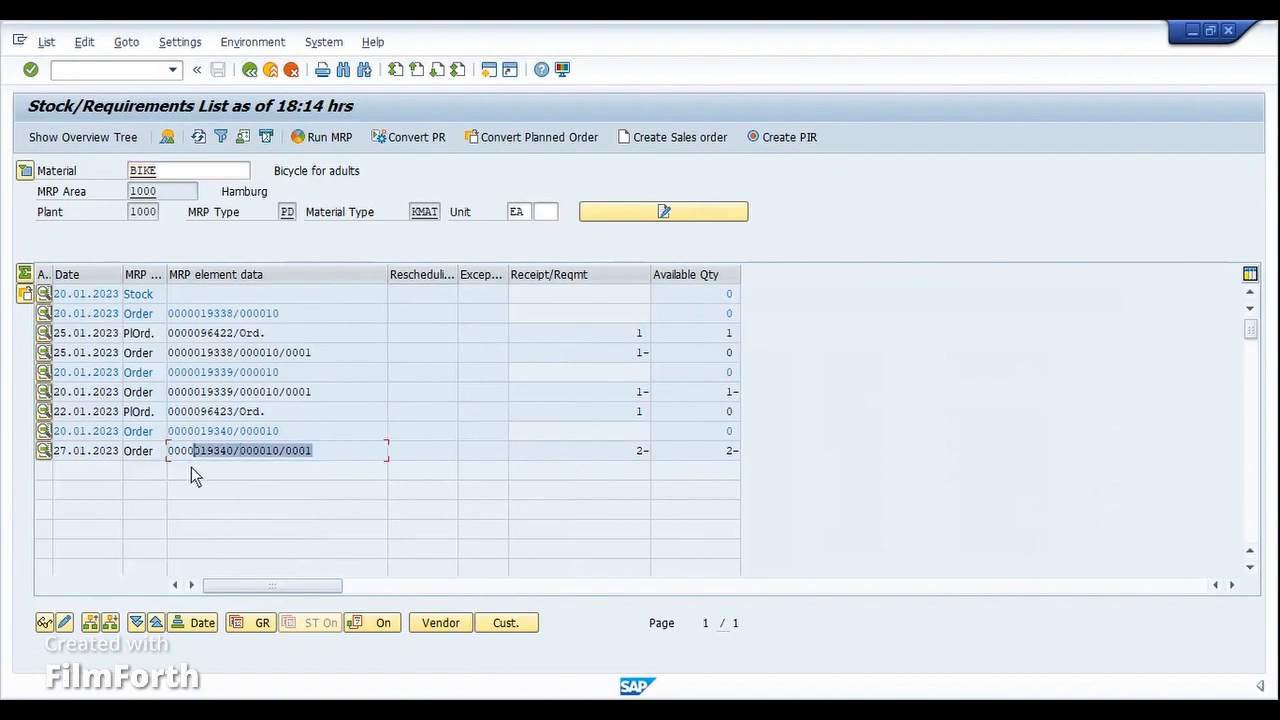
click(191, 467)
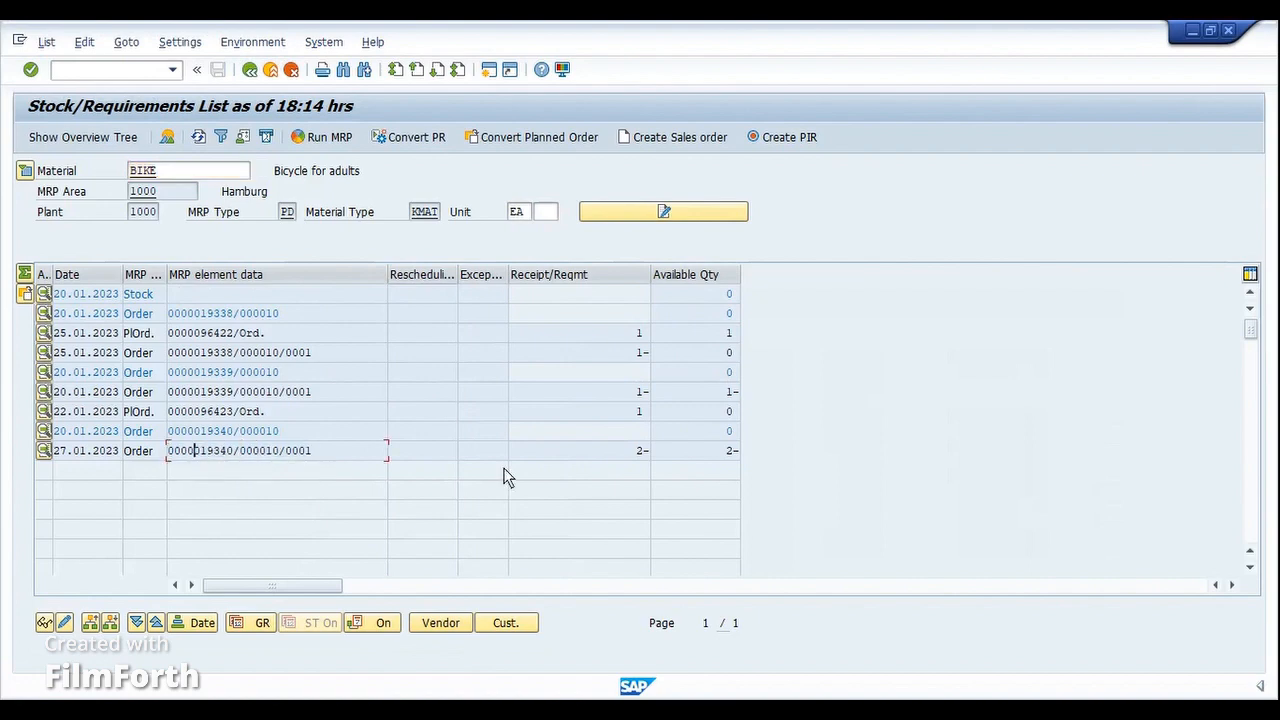
drag(621, 453, 645, 452)
Step: Run single-item, multi-level MRP for material BIKE in plant 1000 and refresh the stock/requirements list
click(304, 138)
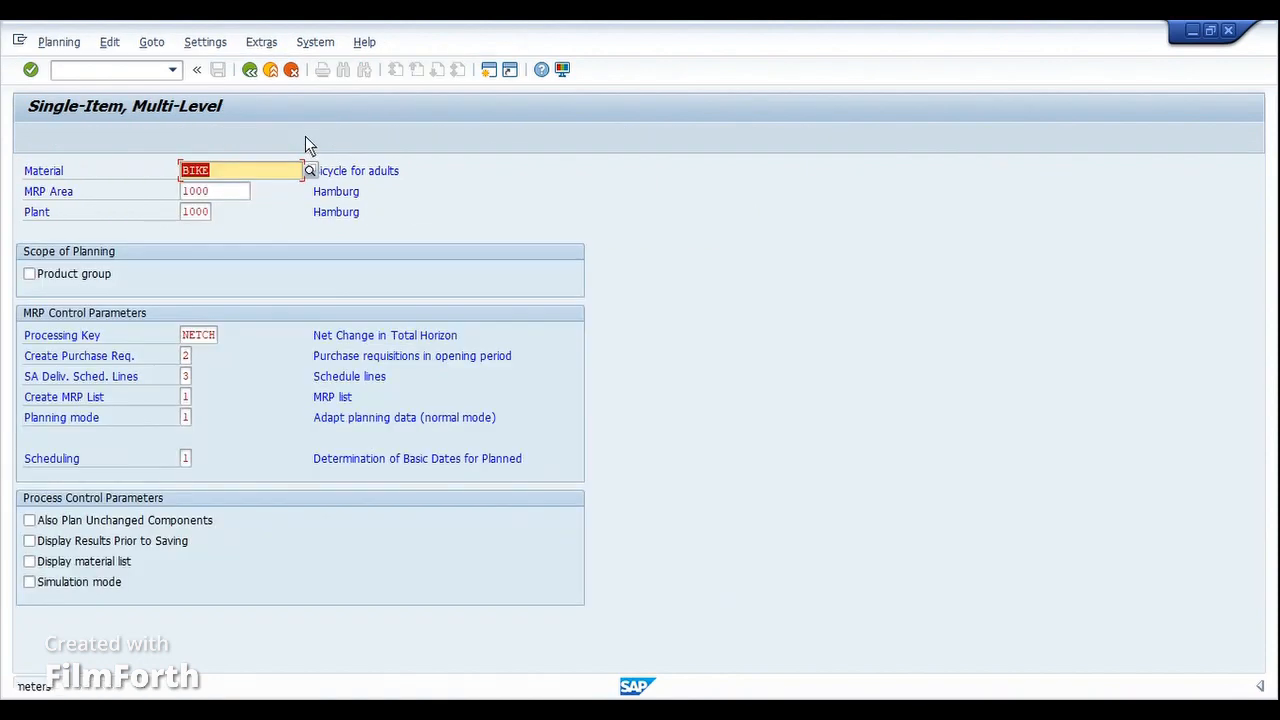
key(Return)
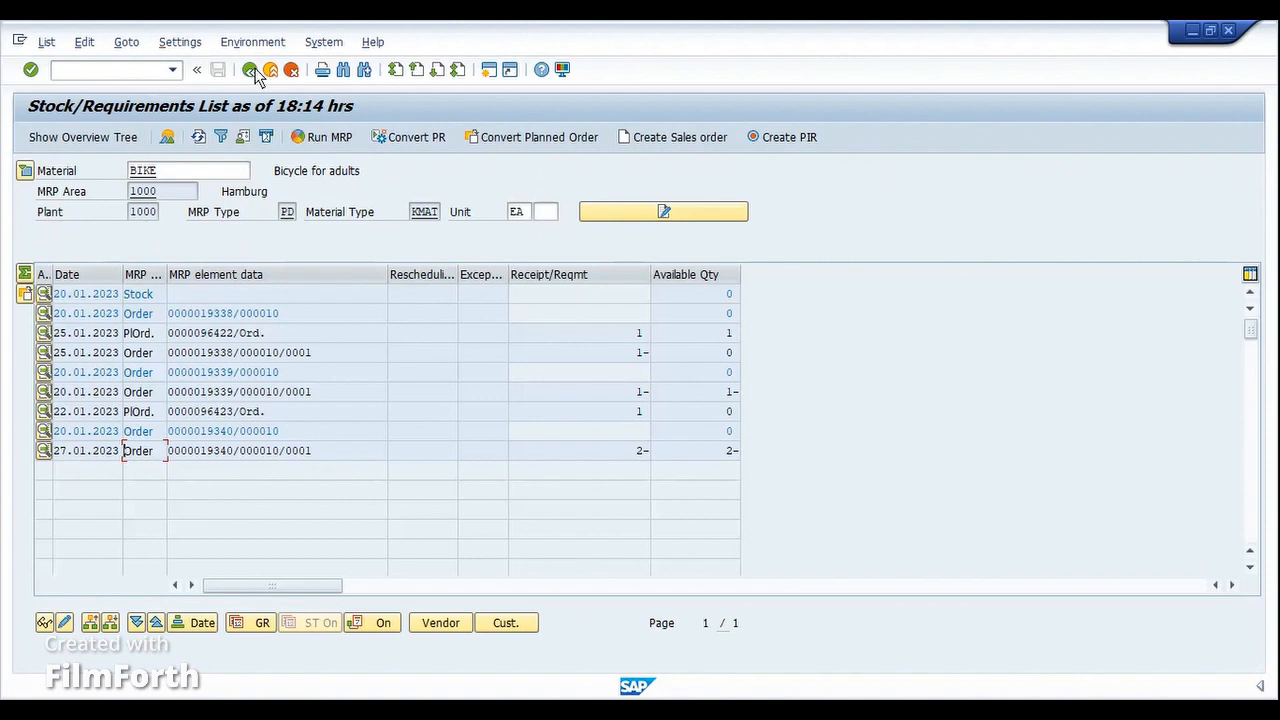
click(198, 137)
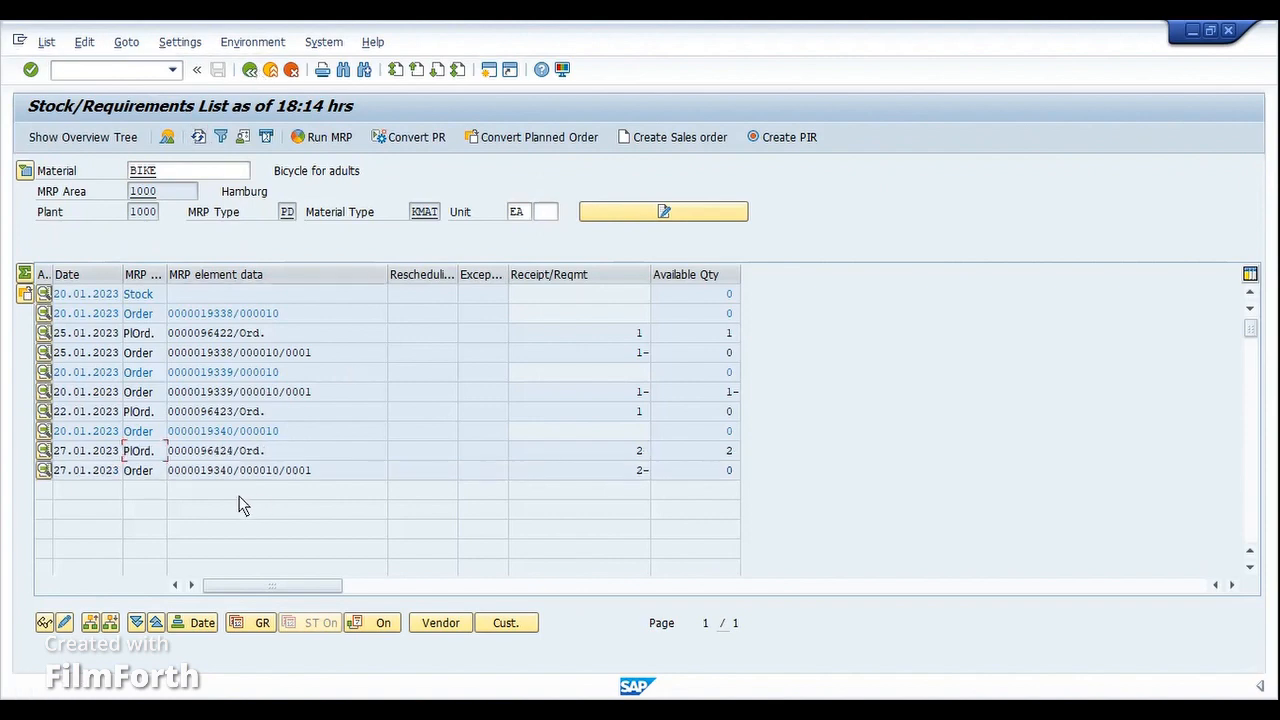
Step: Examine the planned order of the newest sales order and the separate sales order segments in the list
click(276, 458)
click(337, 428)
drag(292, 378, 145, 376)
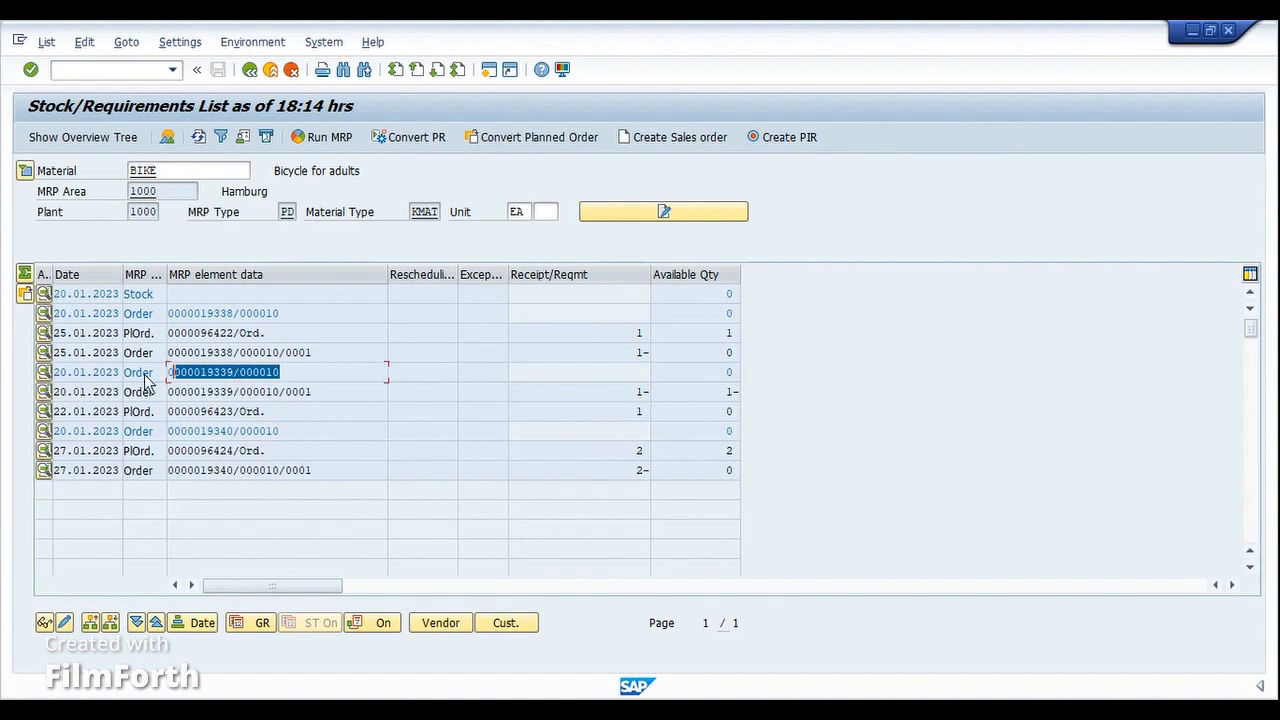
drag(286, 378, 200, 377)
click(200, 377)
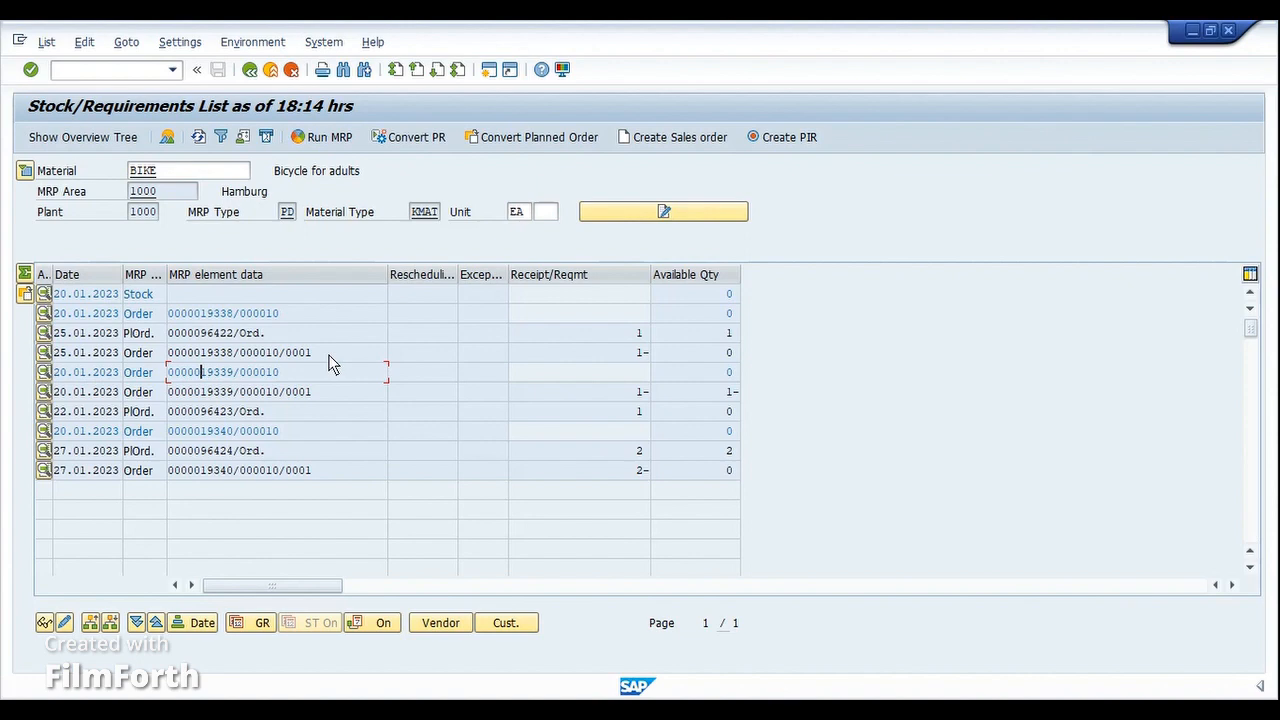
Step: Display the BIKE material master, check its strategy group in the MRP 3 view, and return to the list
double_click(137, 173)
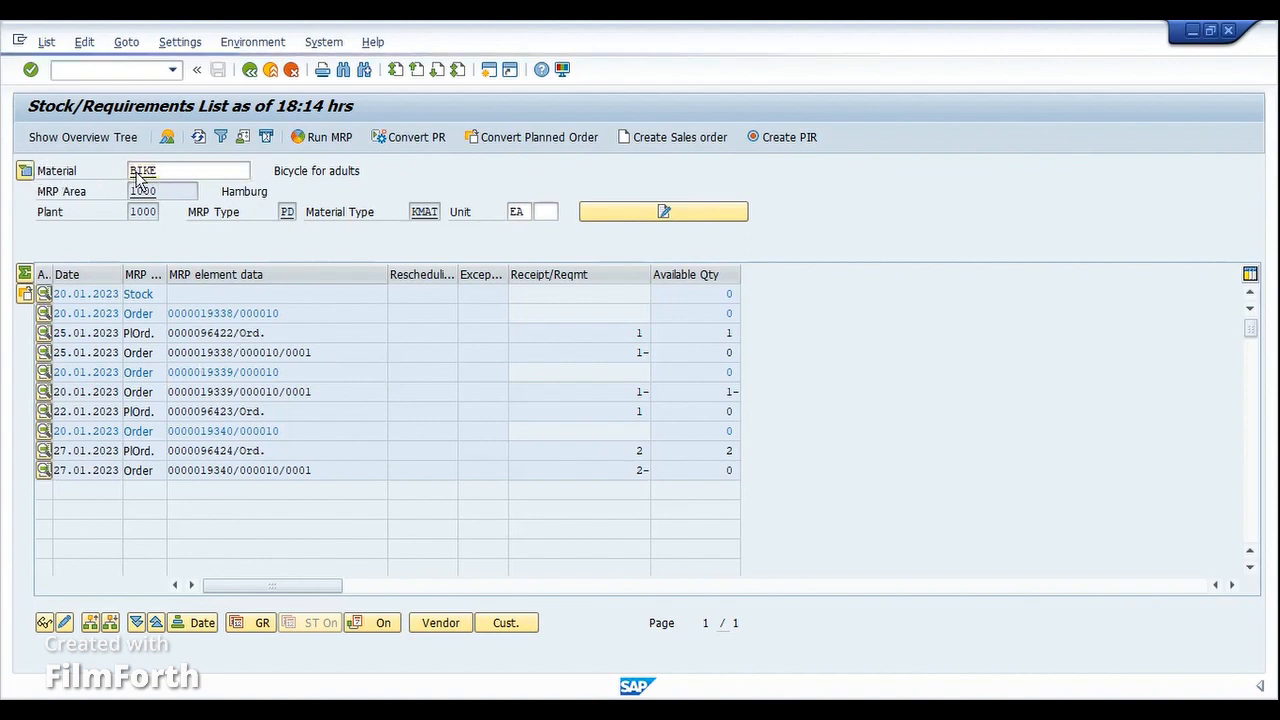
click(343, 167)
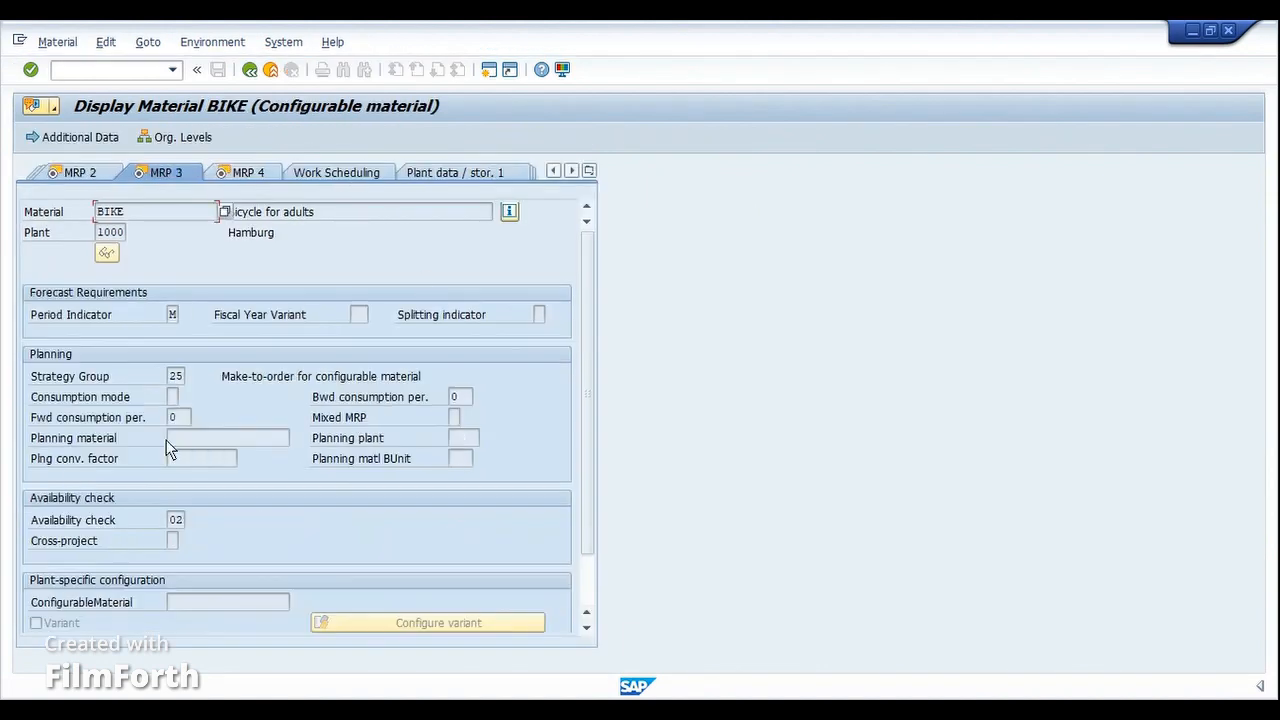
click(180, 378)
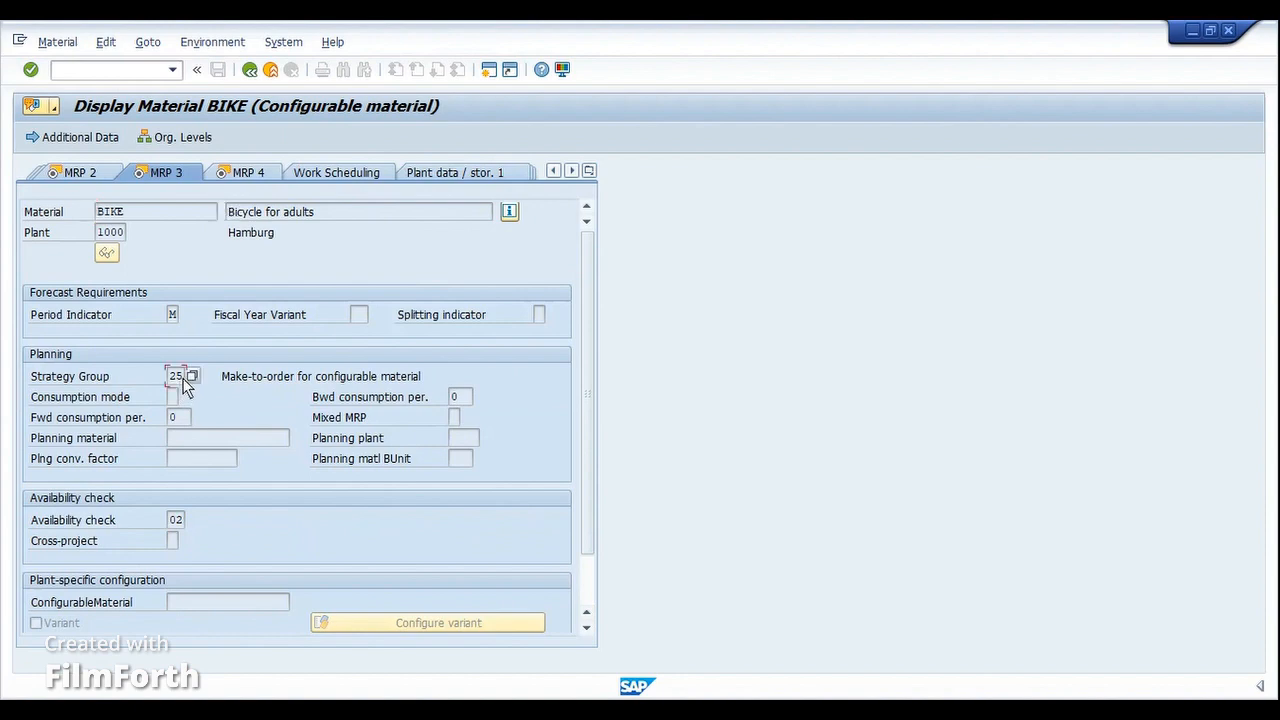
click(249, 70)
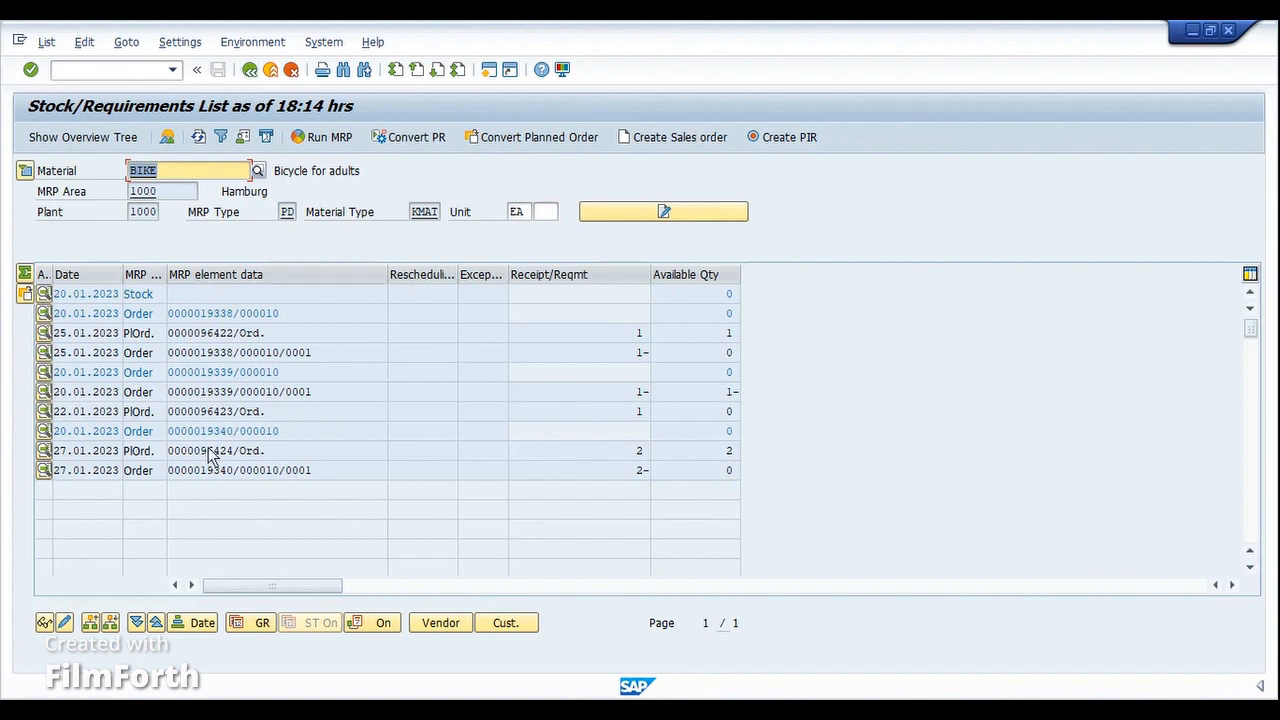
Step: Examine the newest sales order segment and its planned order, and show and hide the customer data columns
click(310, 454)
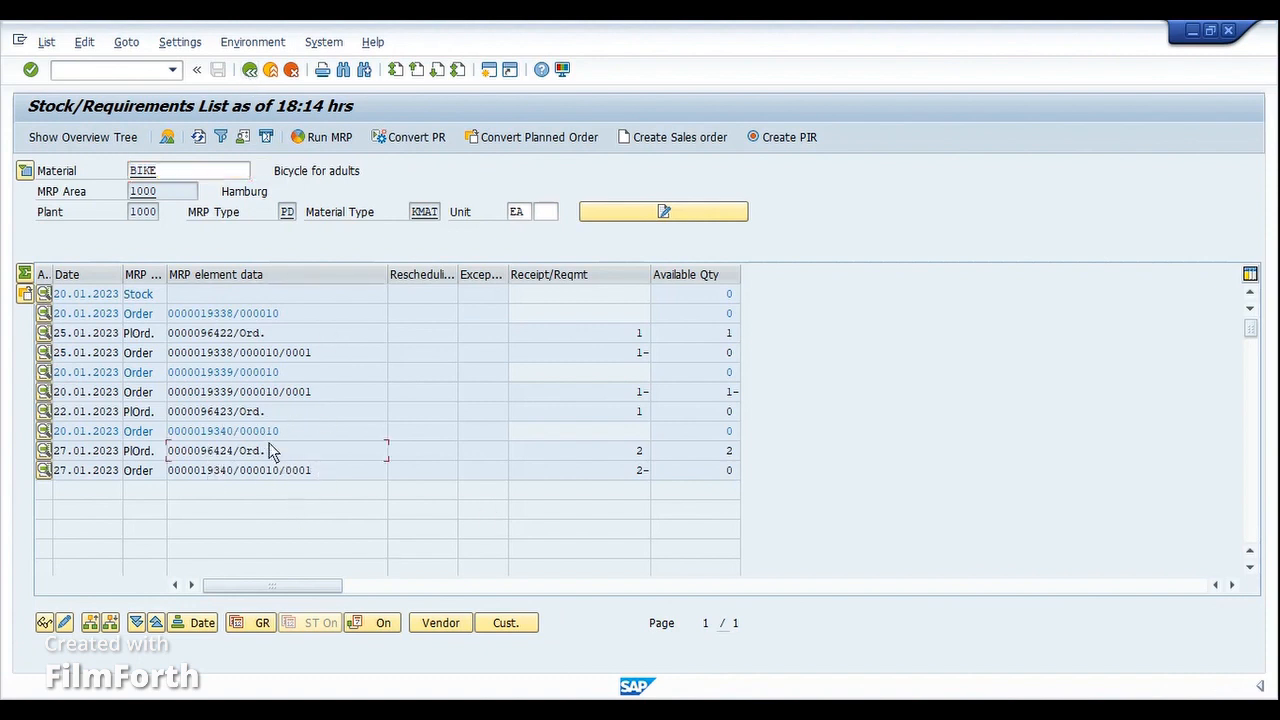
click(290, 433)
drag(290, 432, 167, 440)
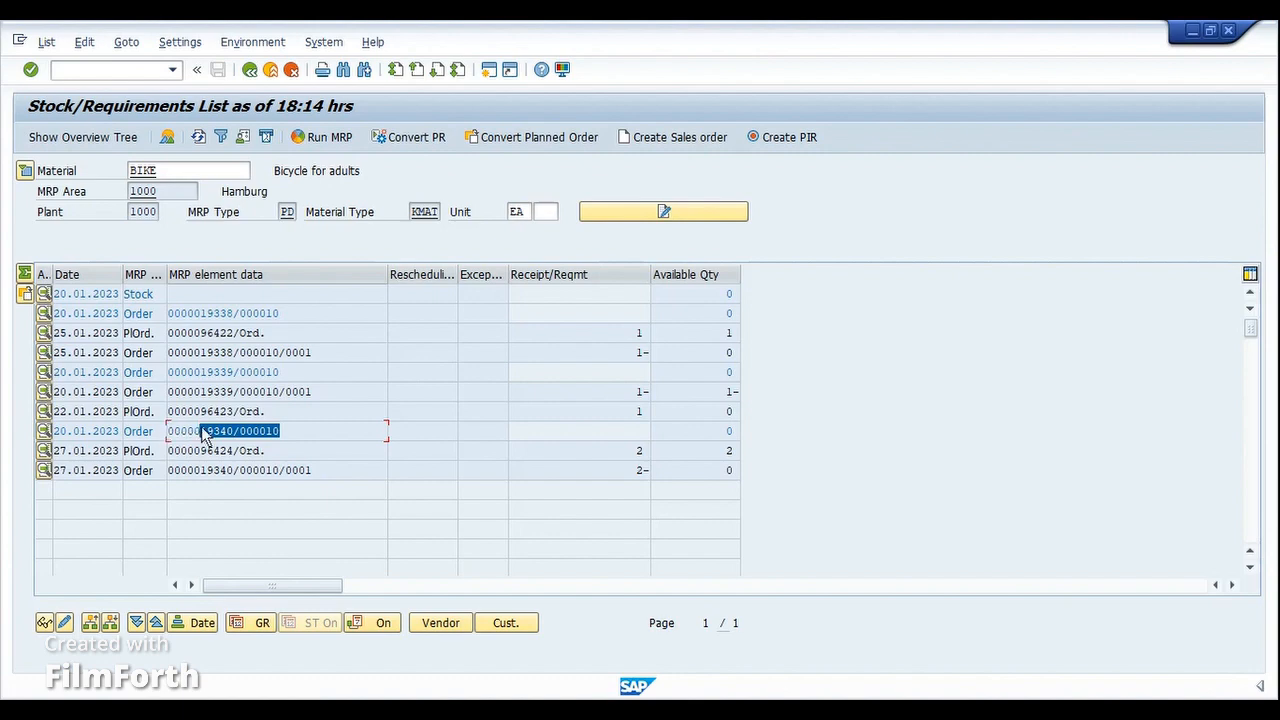
click(213, 432)
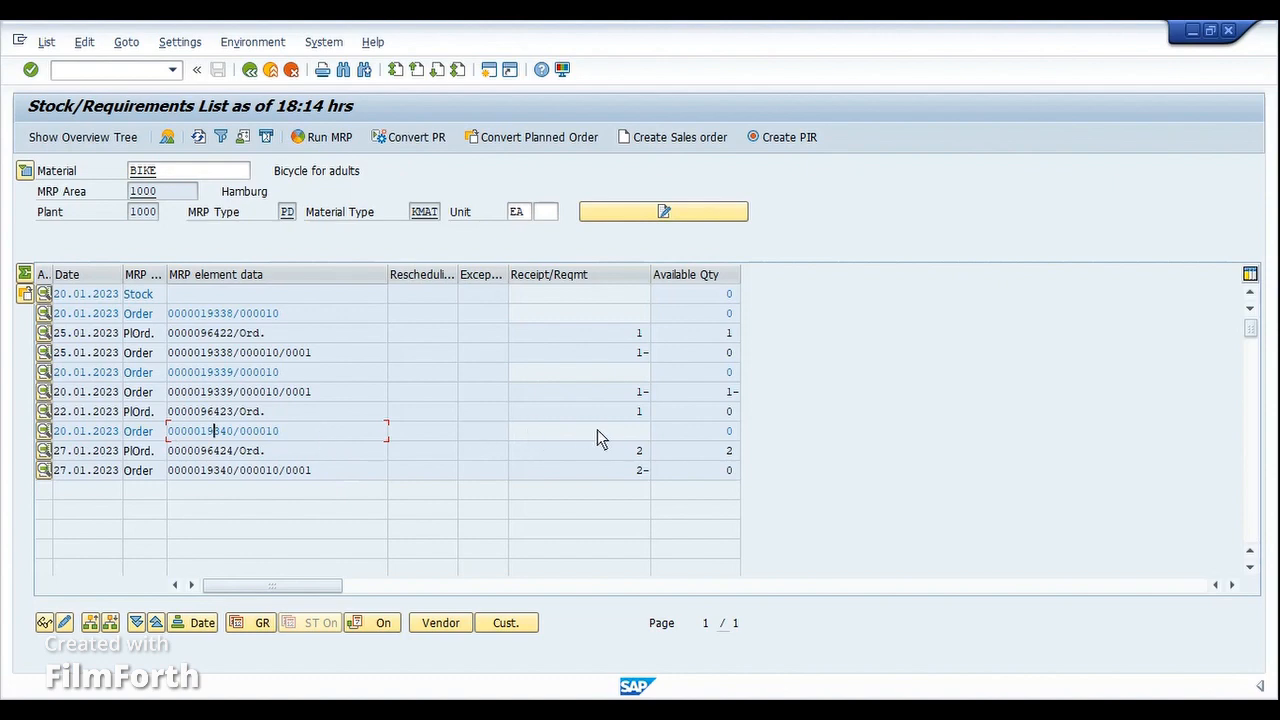
click(283, 432)
drag(152, 294, 117, 300)
click(125, 298)
drag(303, 430, 165, 425)
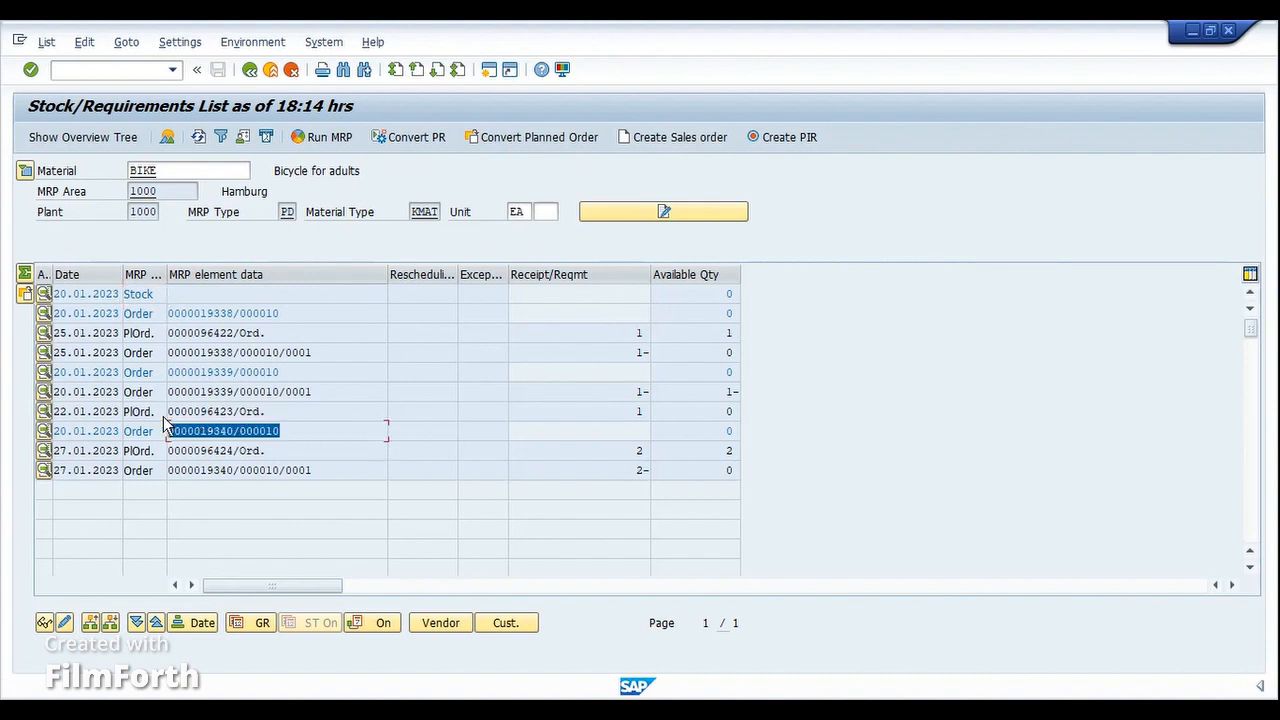
drag(300, 430, 214, 435)
click(214, 435)
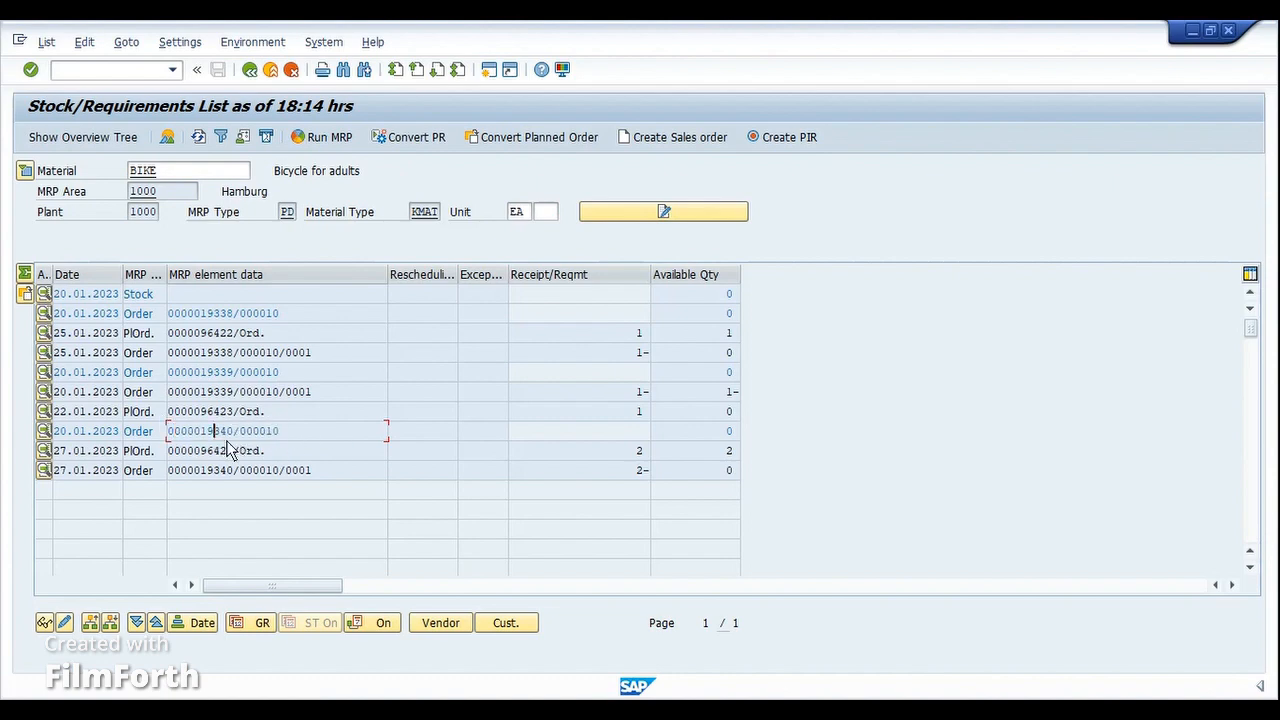
click(506, 624)
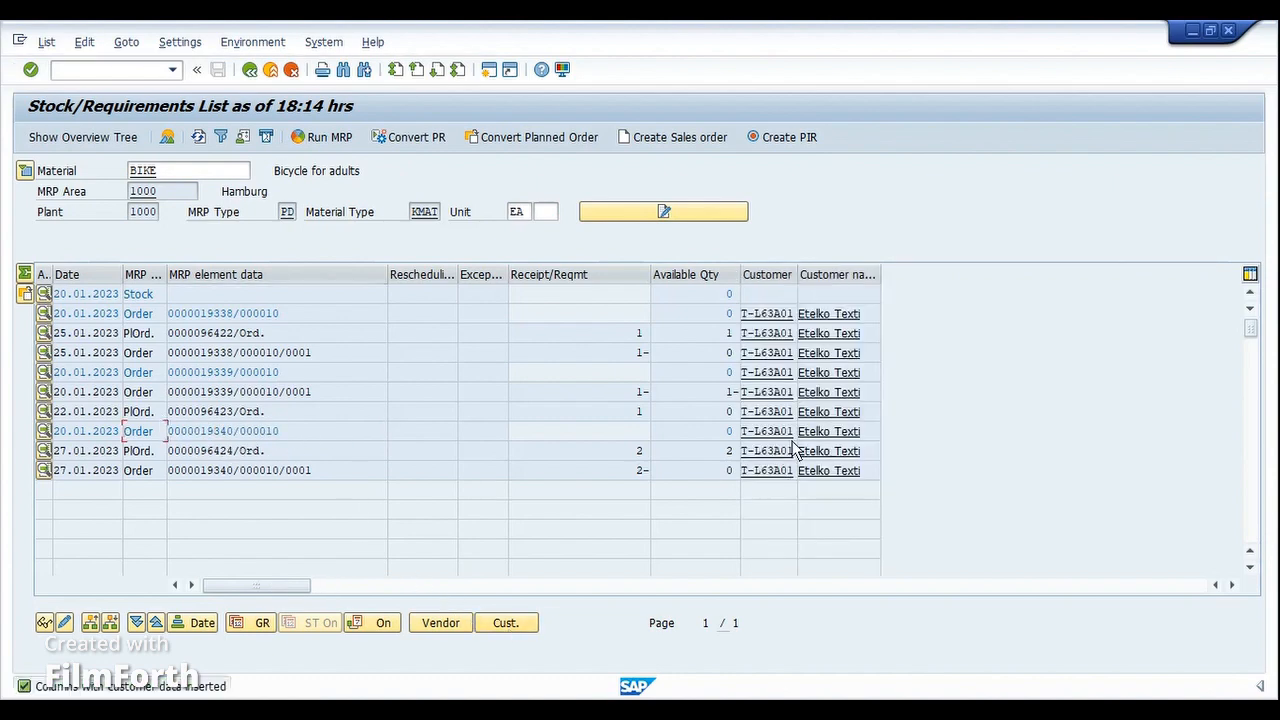
click(515, 623)
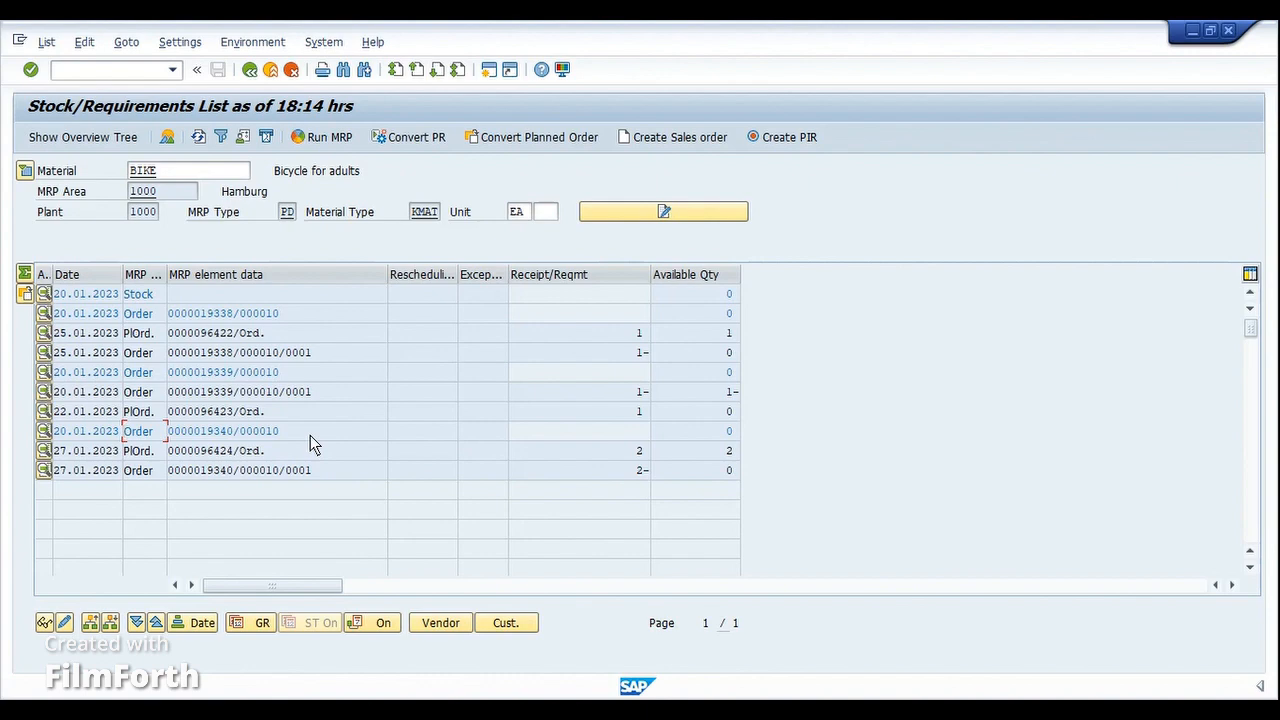
Step: Convert the newest sales order's planned order to a production order and check the sales order and item reference in its header
double_click(206, 451)
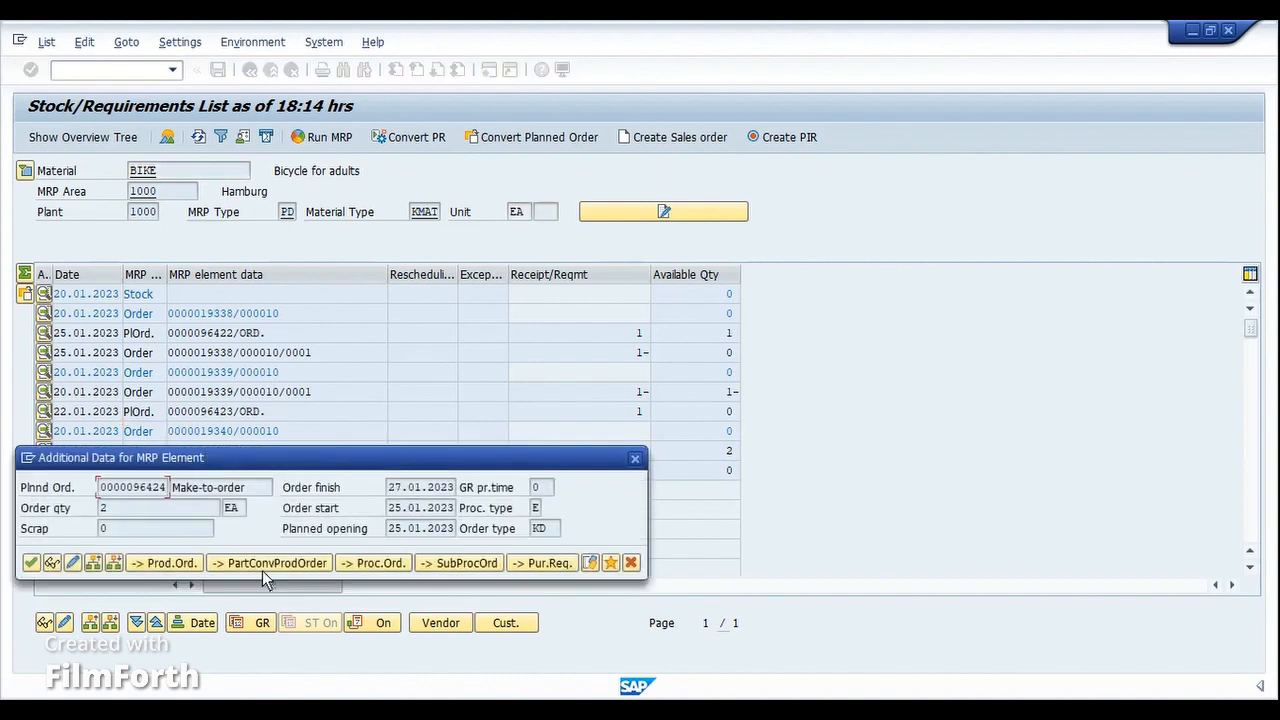
click(170, 563)
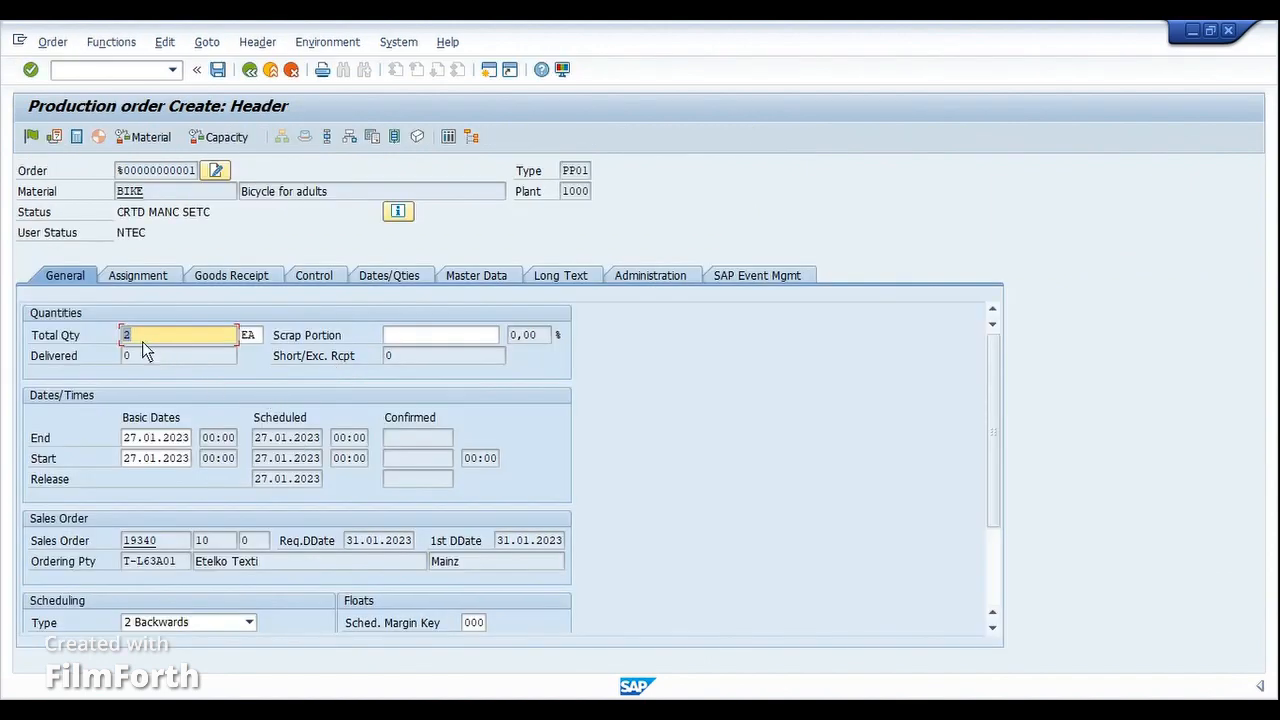
click(175, 543)
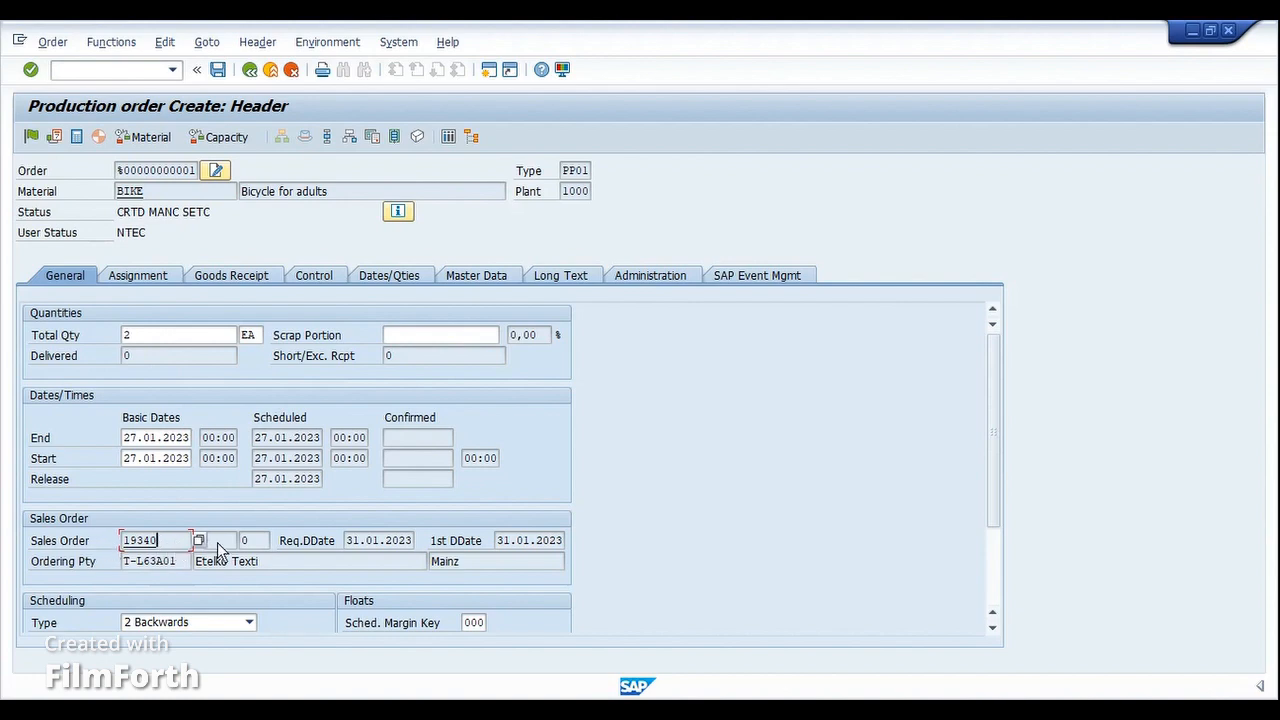
click(218, 543)
text(10)
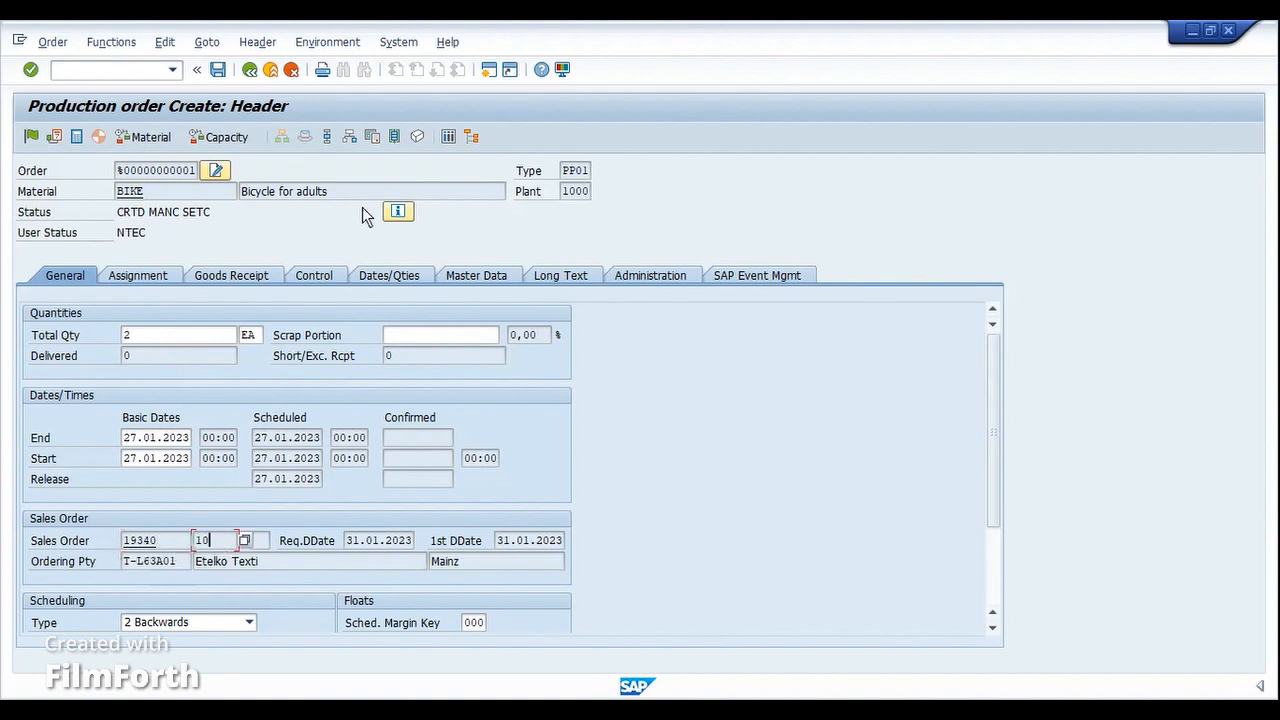
Step: Open the production order's operation overview and widen the operation short text column to read the assembly operation
click(328, 137)
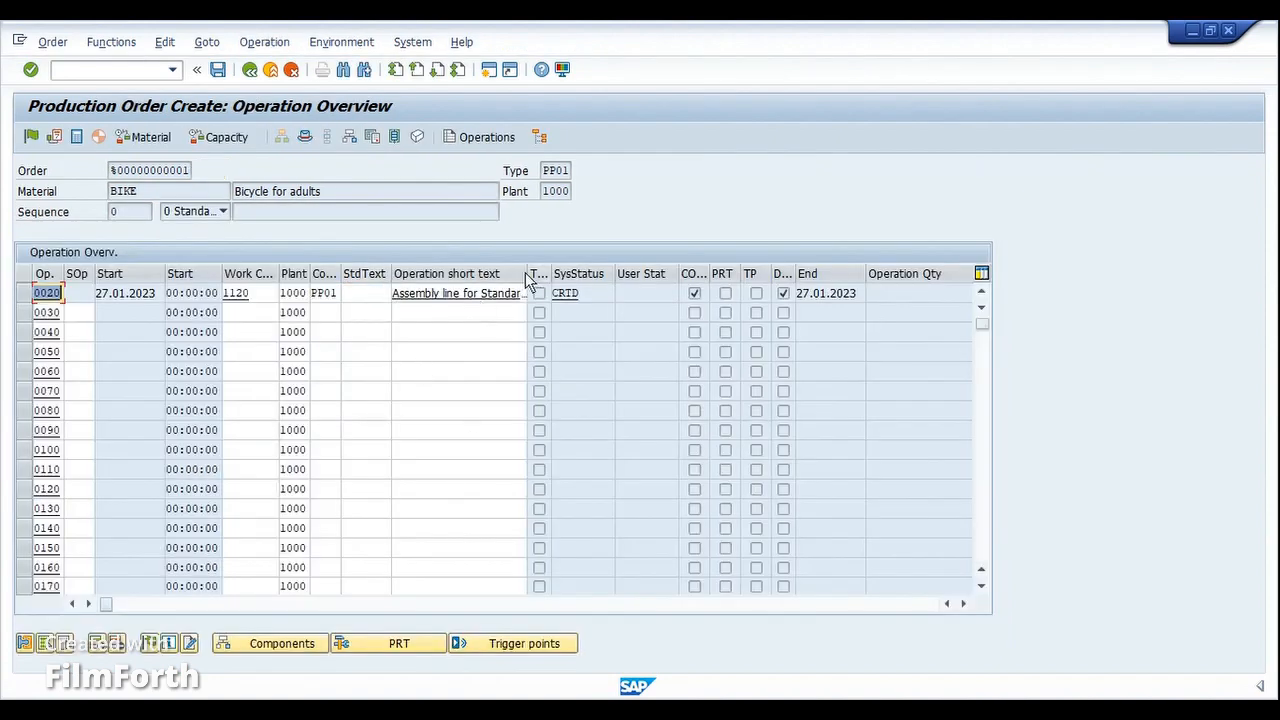
drag(526, 273, 639, 274)
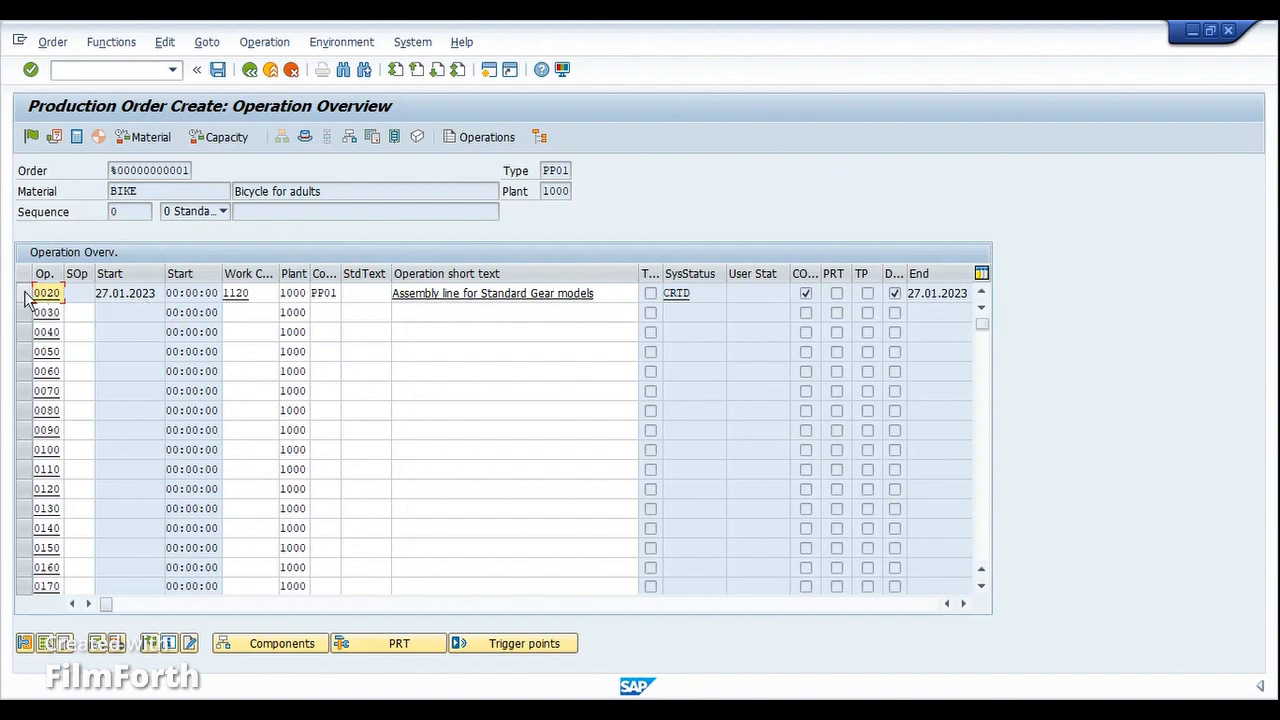
Step: Check the selected components and their descriptions in the production order's component overview, and save the order
click(350, 142)
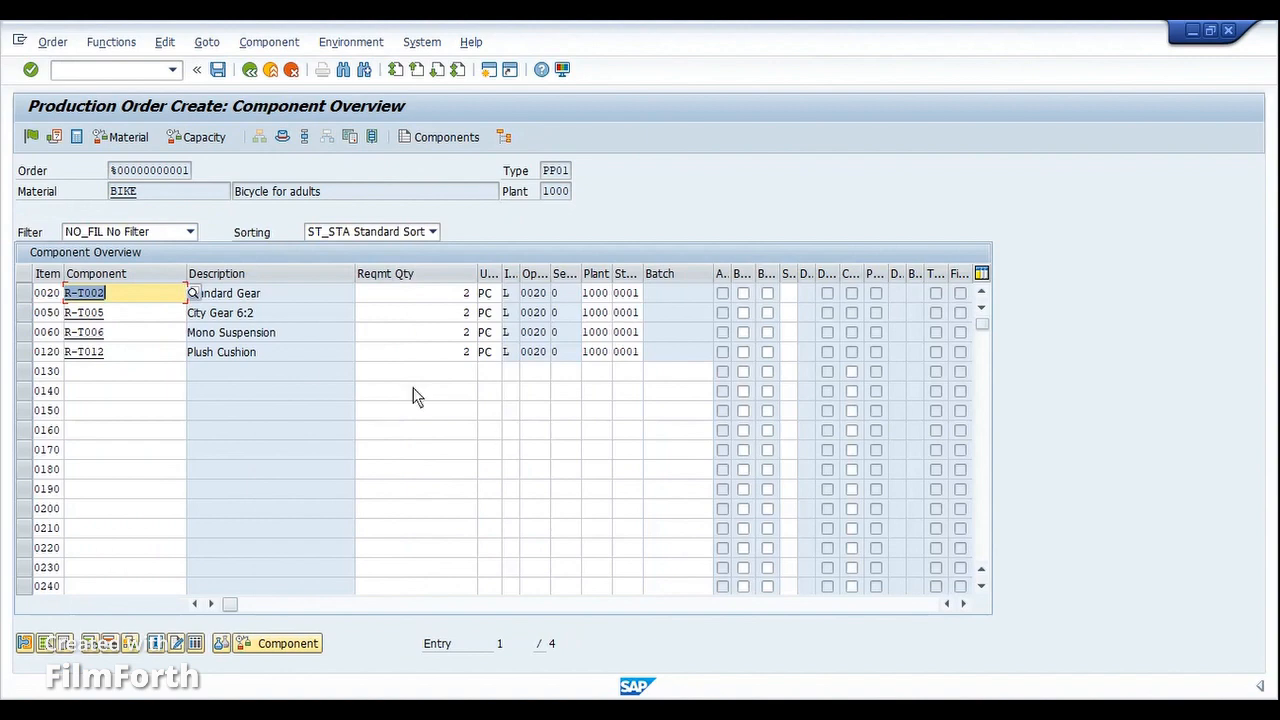
click(325, 300)
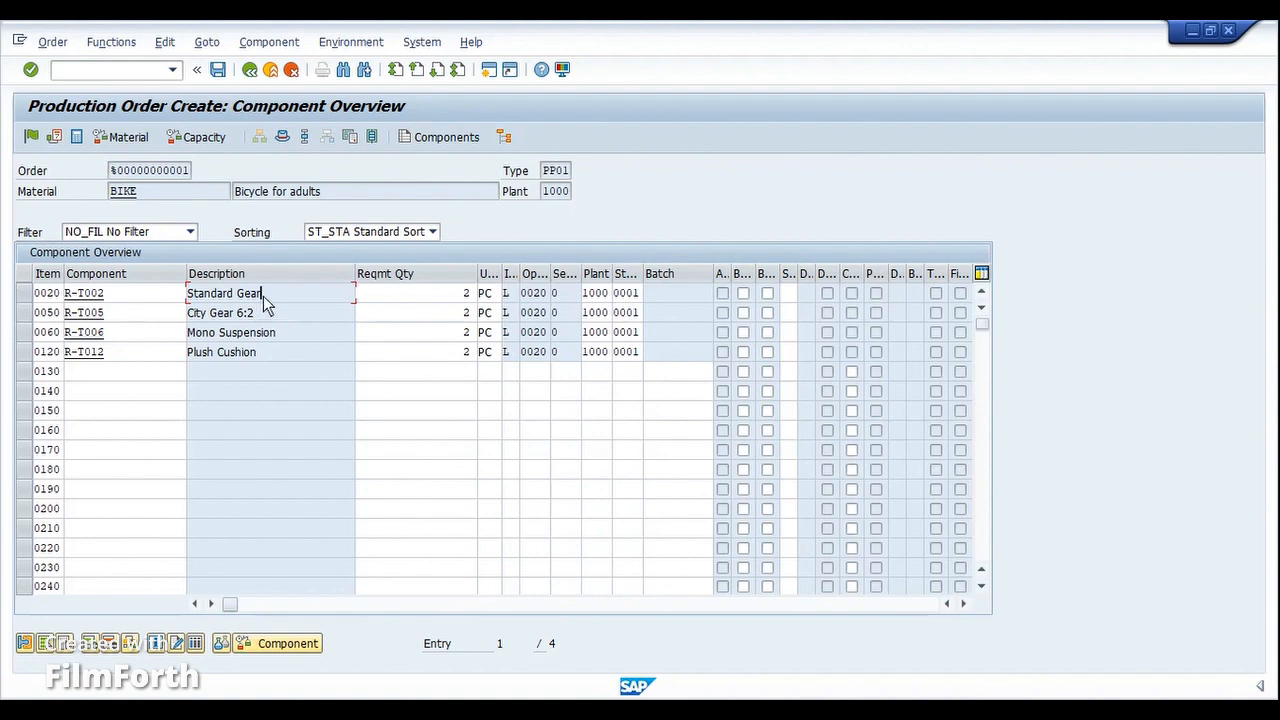
drag(265, 302, 183, 302)
click(180, 293)
click(259, 316)
drag(259, 316, 179, 309)
click(180, 310)
click(281, 337)
drag(260, 352, 182, 350)
click(182, 350)
click(219, 69)
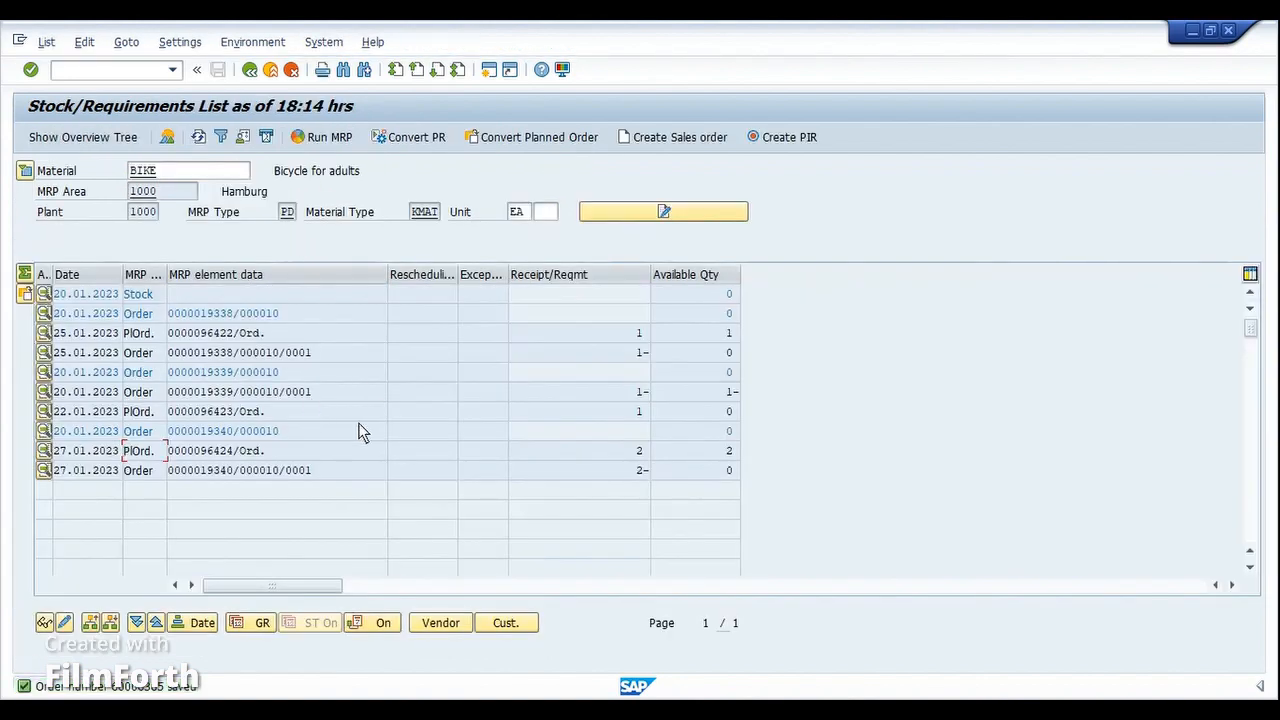
Step: Switch to the Create Standard Order session
click(574, 711)
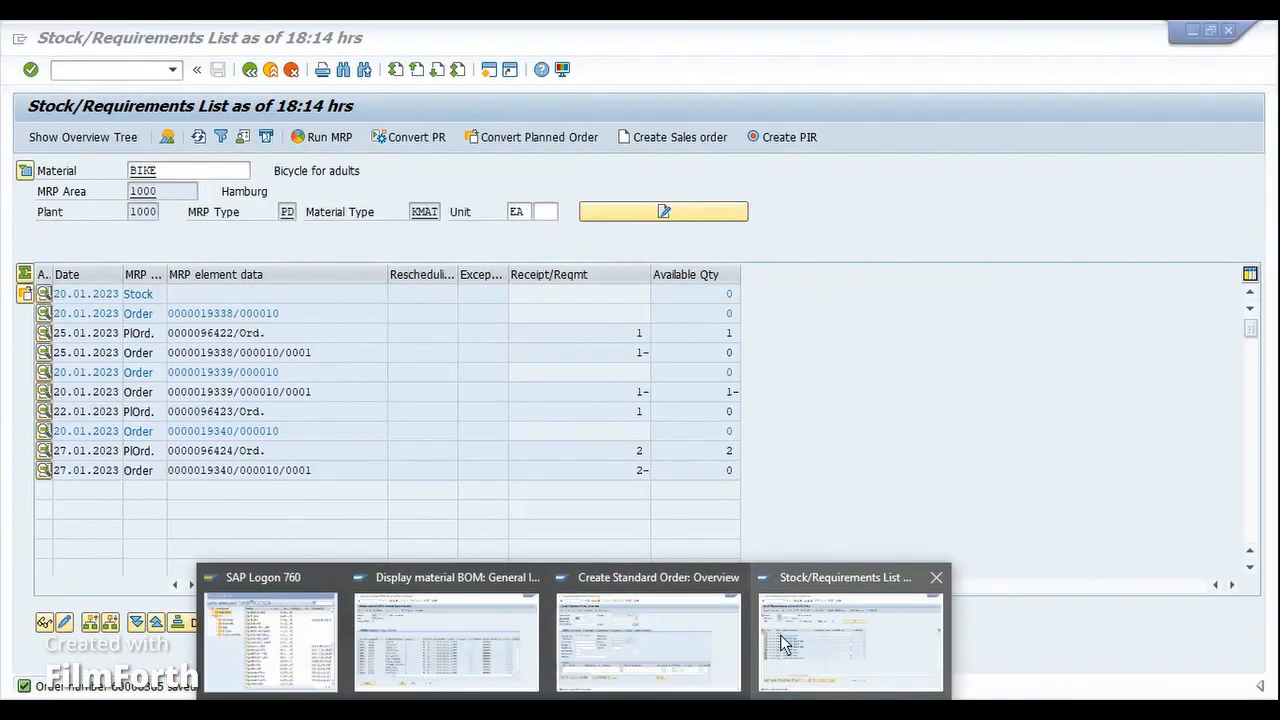
mouse_move(547, 632)
click(595, 632)
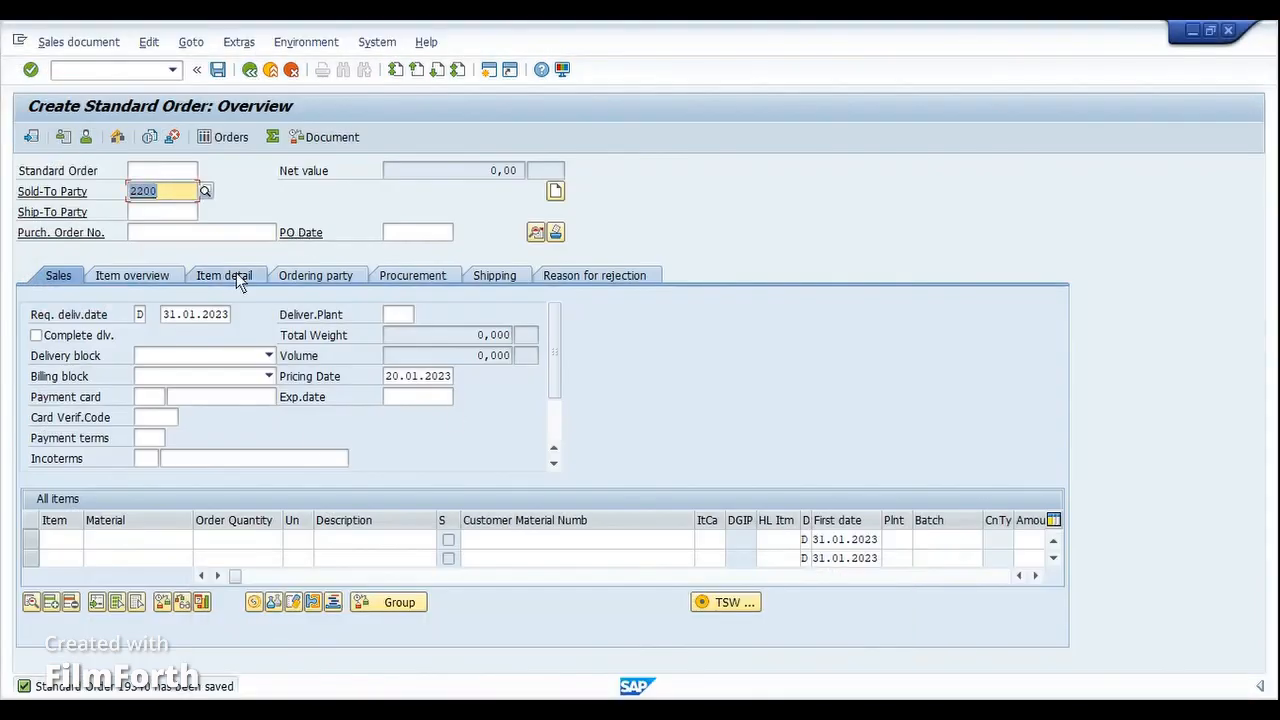
key(ctrl+slash)
text(/n)
key(BackSpace)
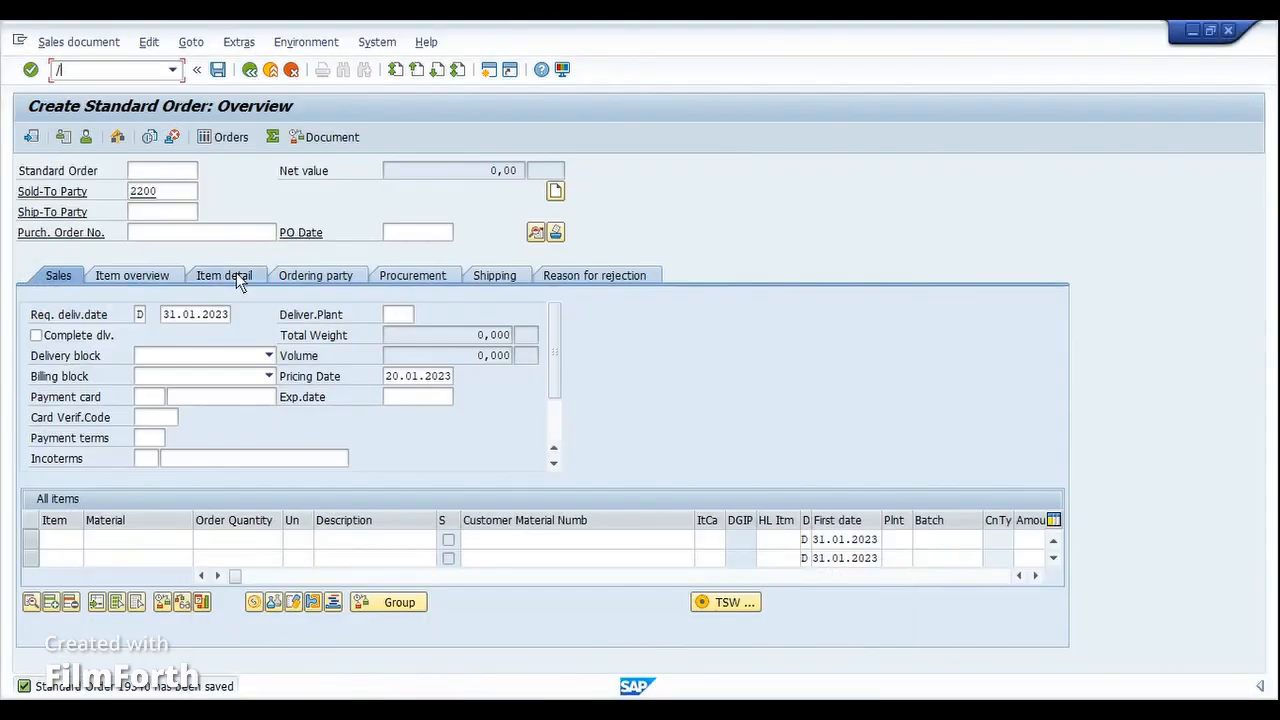
key(BackSpace)
Step: Replace the sold-to party with the first customer number from the input history
click(176, 193)
double_click(176, 194)
key(BackSpace)
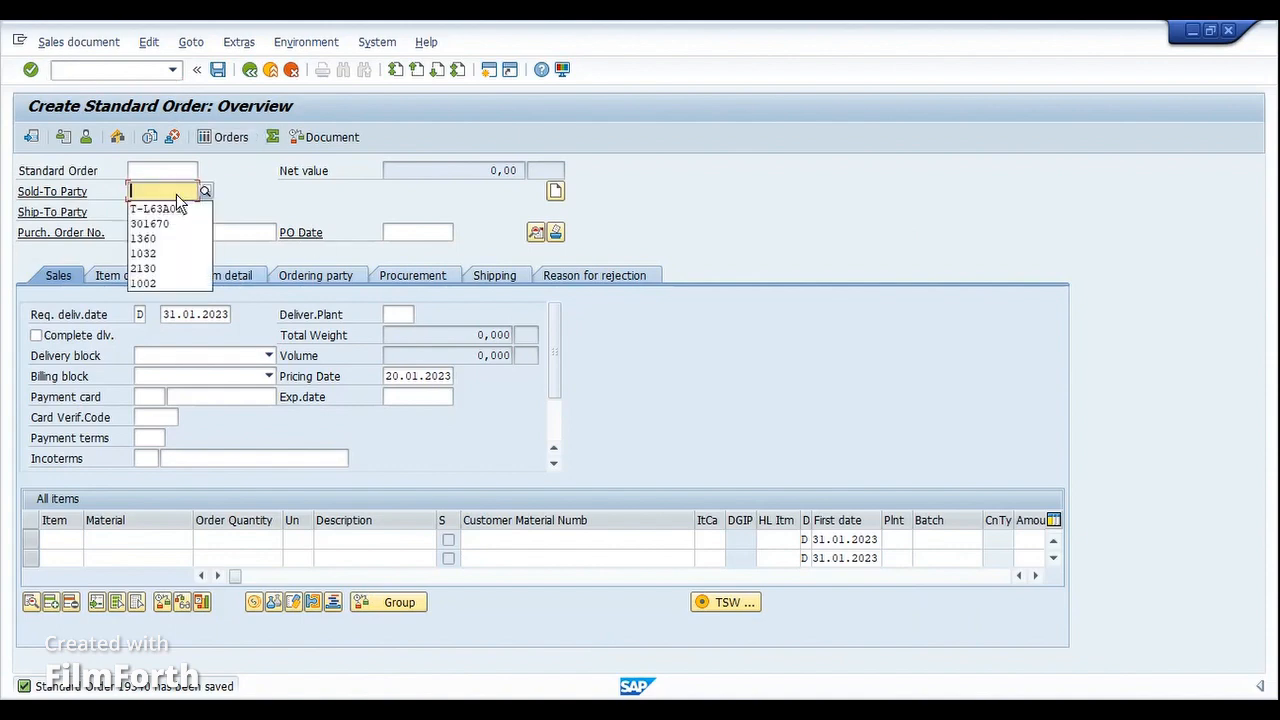
key(Down)
key(Return)
Step: Enter purchase order number test2 and choose sales area 1000 / 10 / 00, Final customer sales, Cross-division
key(Tab)
key(Tab)
text(t)
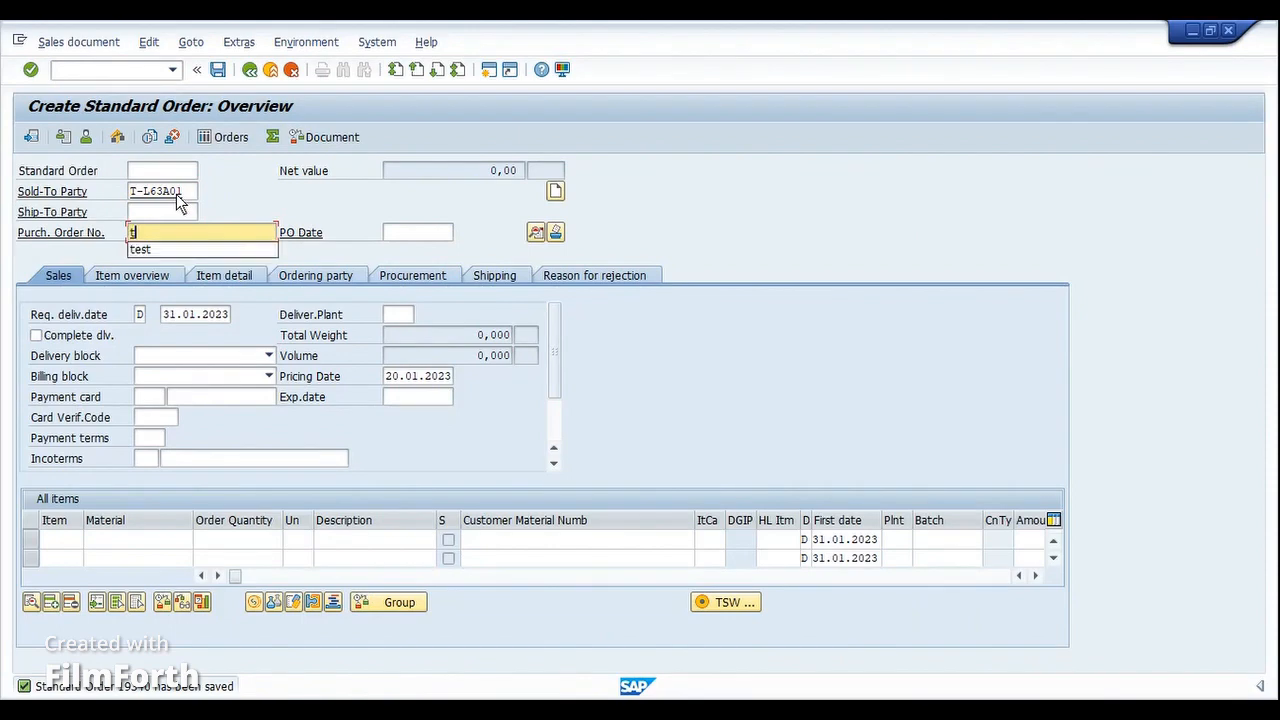
text(est2)
key(Return)
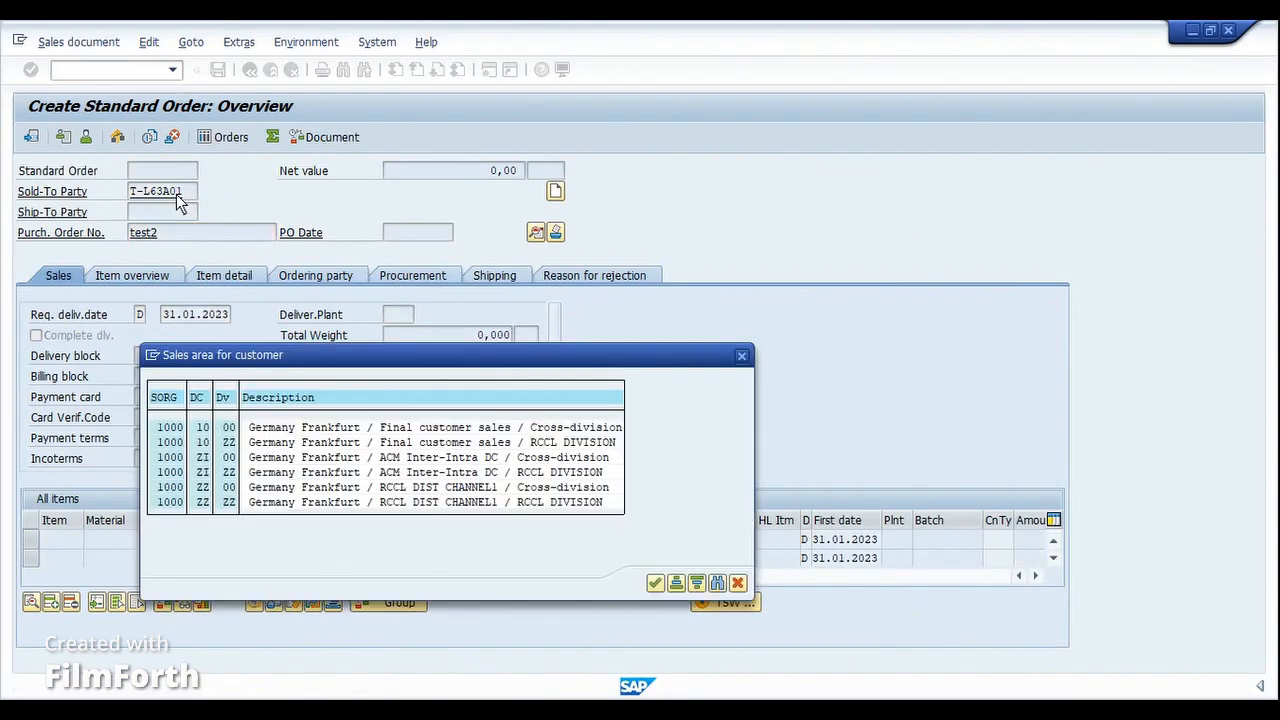
double_click(182, 427)
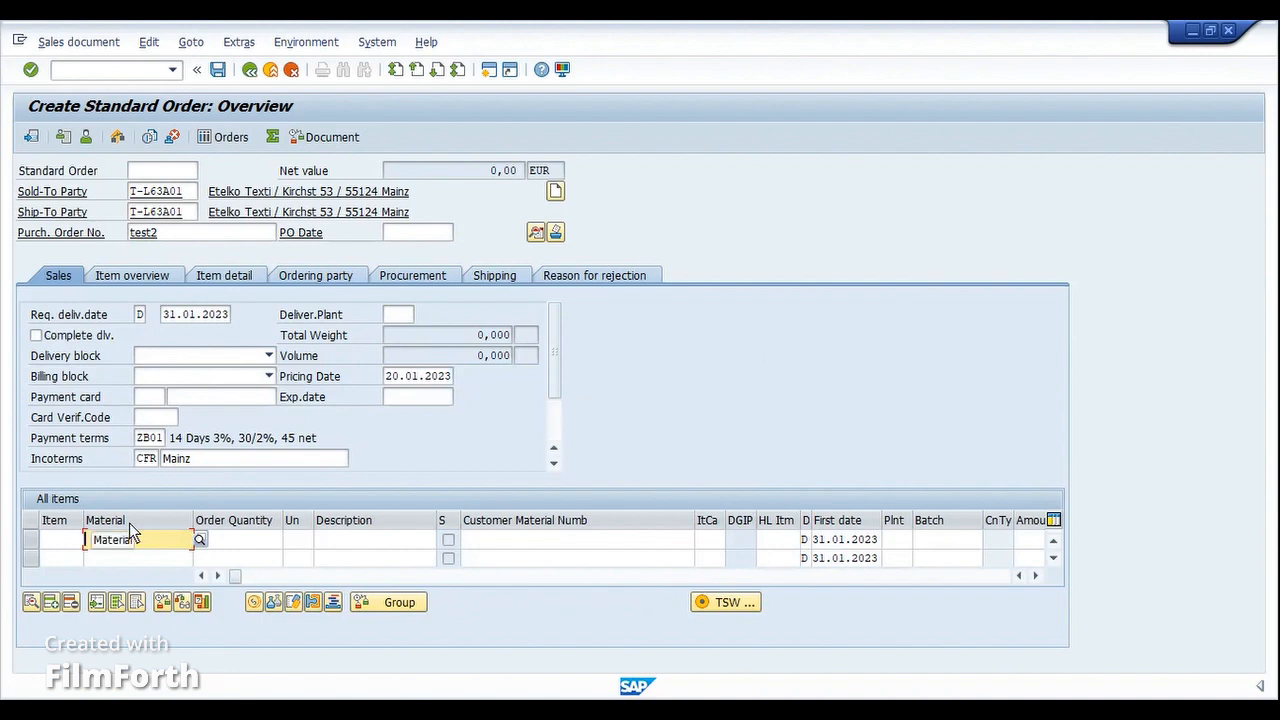
Step: Enter material BIKE with an order quantity of 2 in the first item line
key(BackSpace)
key(Down)
key(Return)
key(Tab)
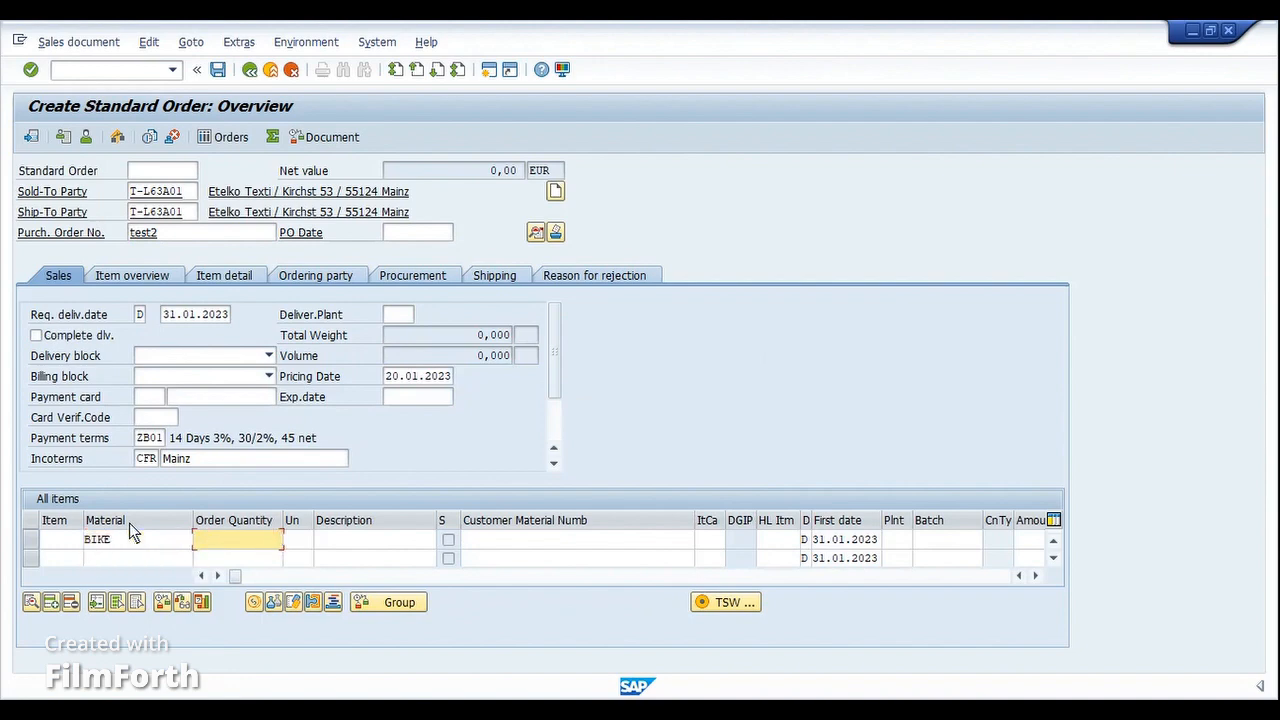
text(2)
key(Tab)
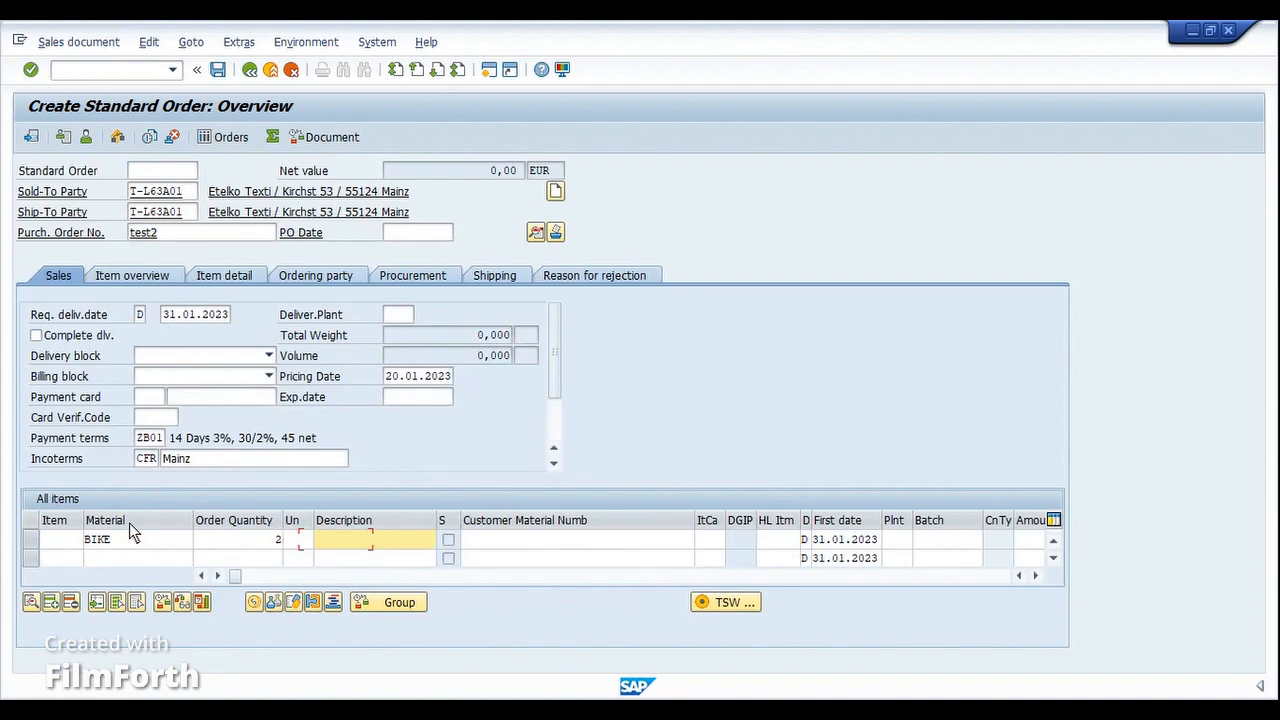
Step: Set the BIKE item's plant to 1000 and confirm the line to open its characteristic value assignment
key(Tab)
key(Tab)
key(Tab)
key(Tab)
key(Tab)
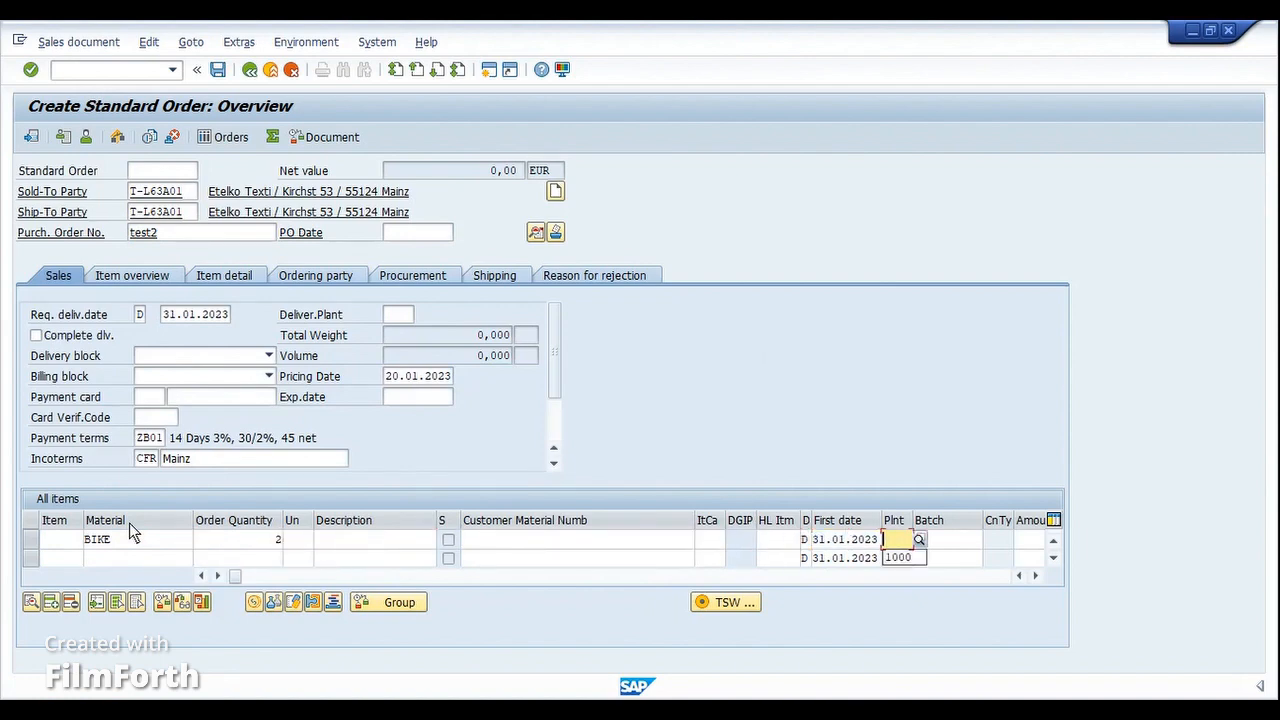
key(Down)
key(Return)
key(Return)
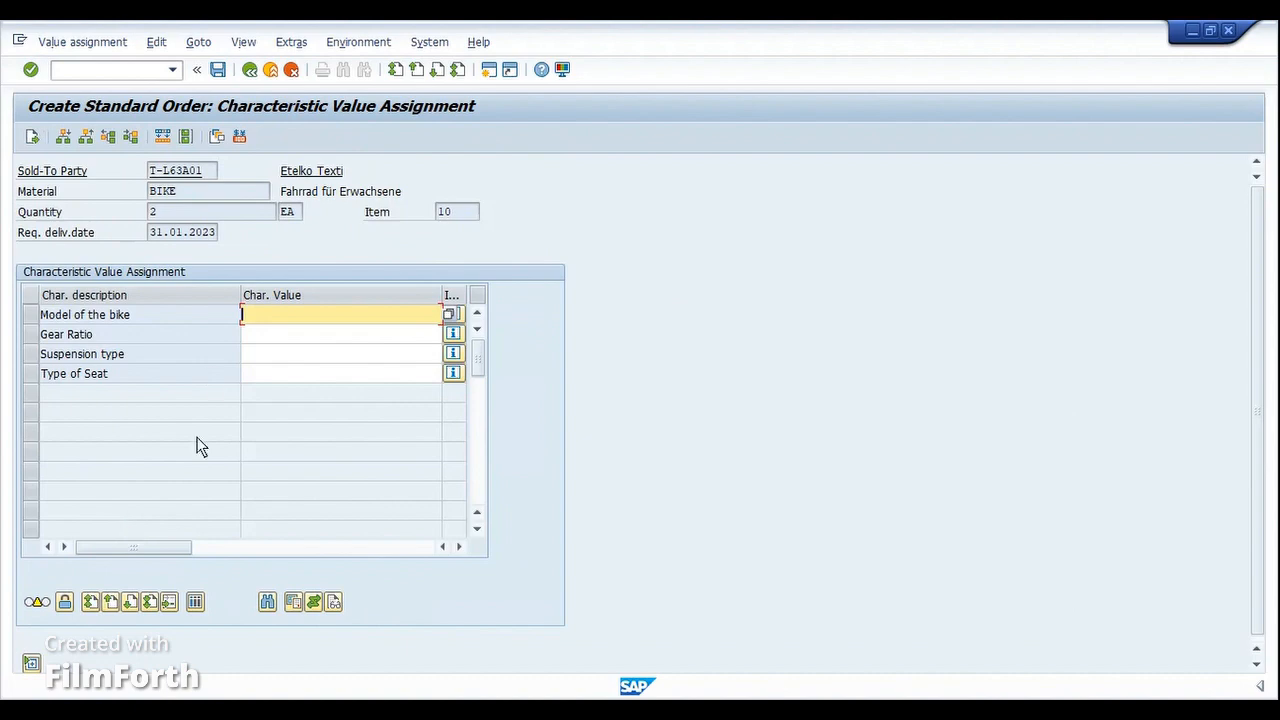
Step: Assign FG (Flexi Gear) as the model of the bike and 10:4 (Sports) as the gear ratio
click(448, 317)
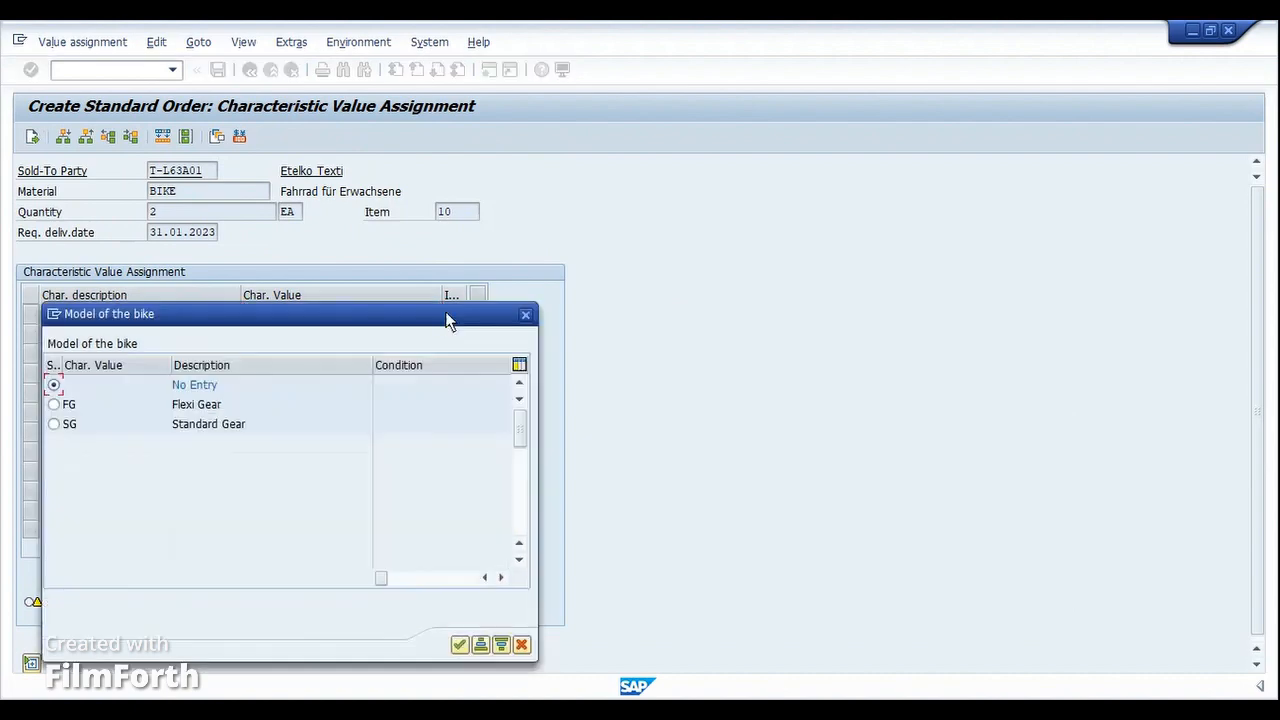
click(54, 405)
click(259, 338)
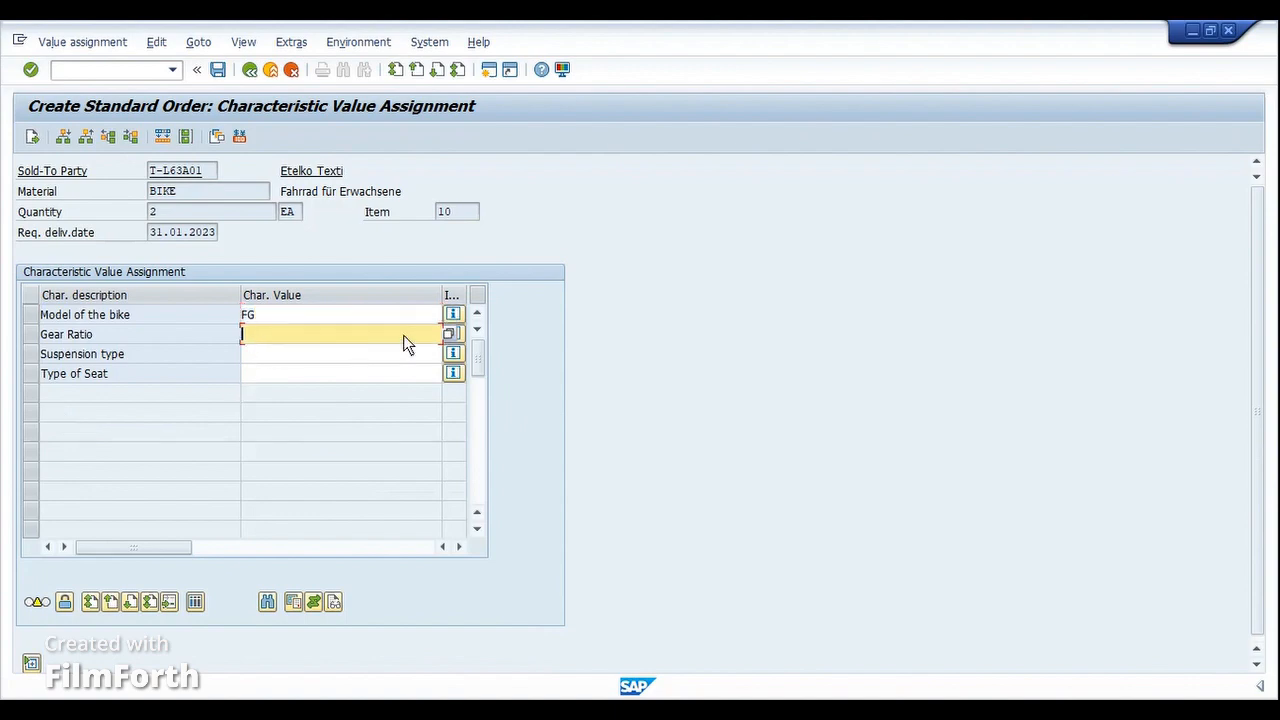
click(449, 332)
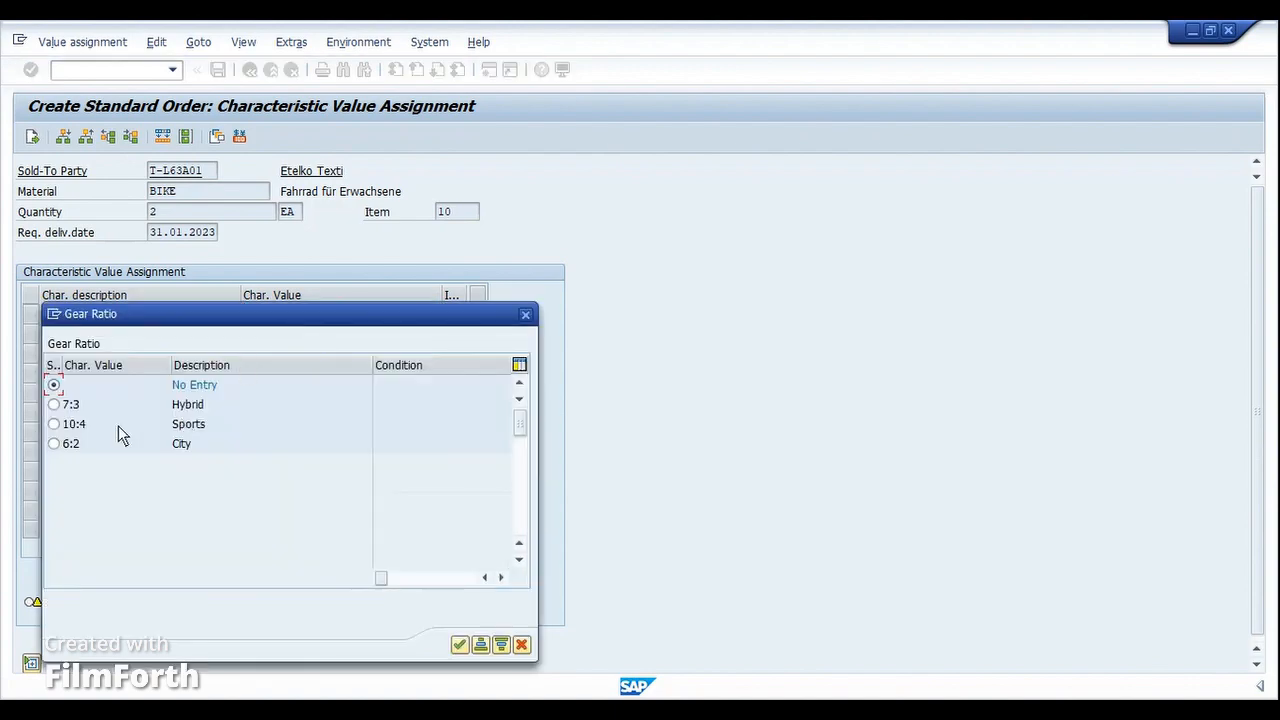
drag(225, 320, 506, 268)
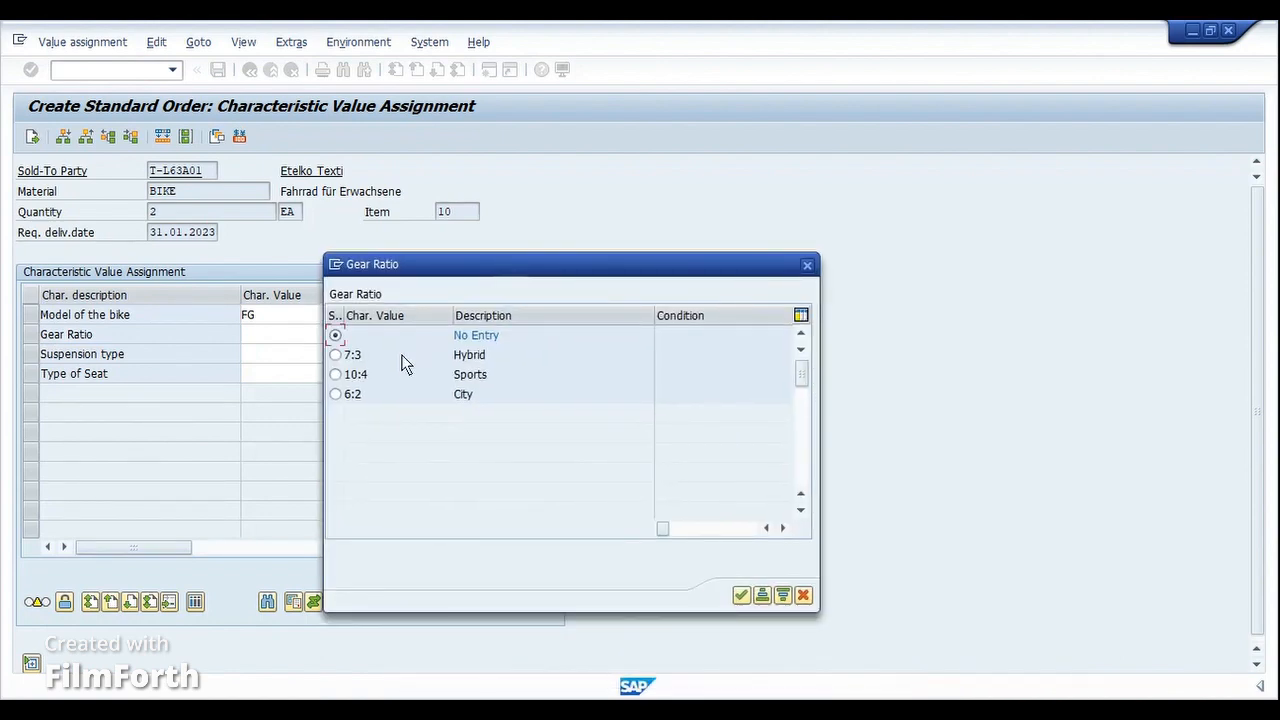
click(335, 375)
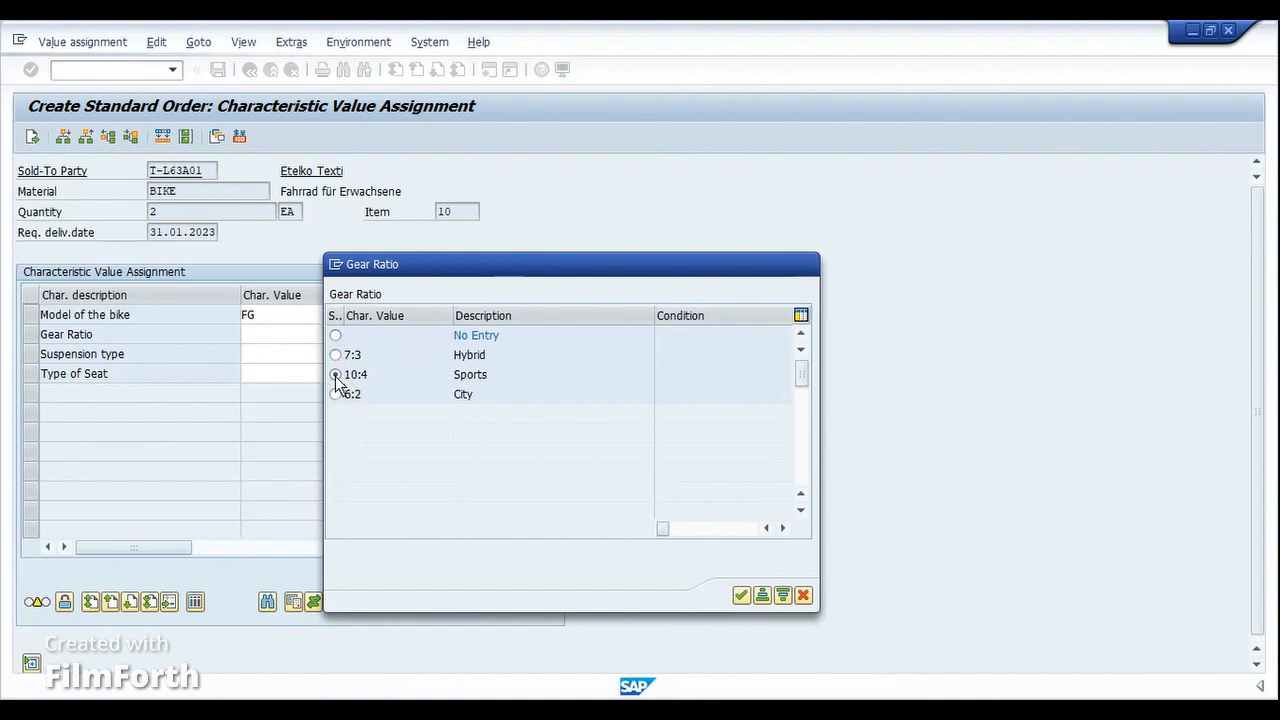
click(272, 355)
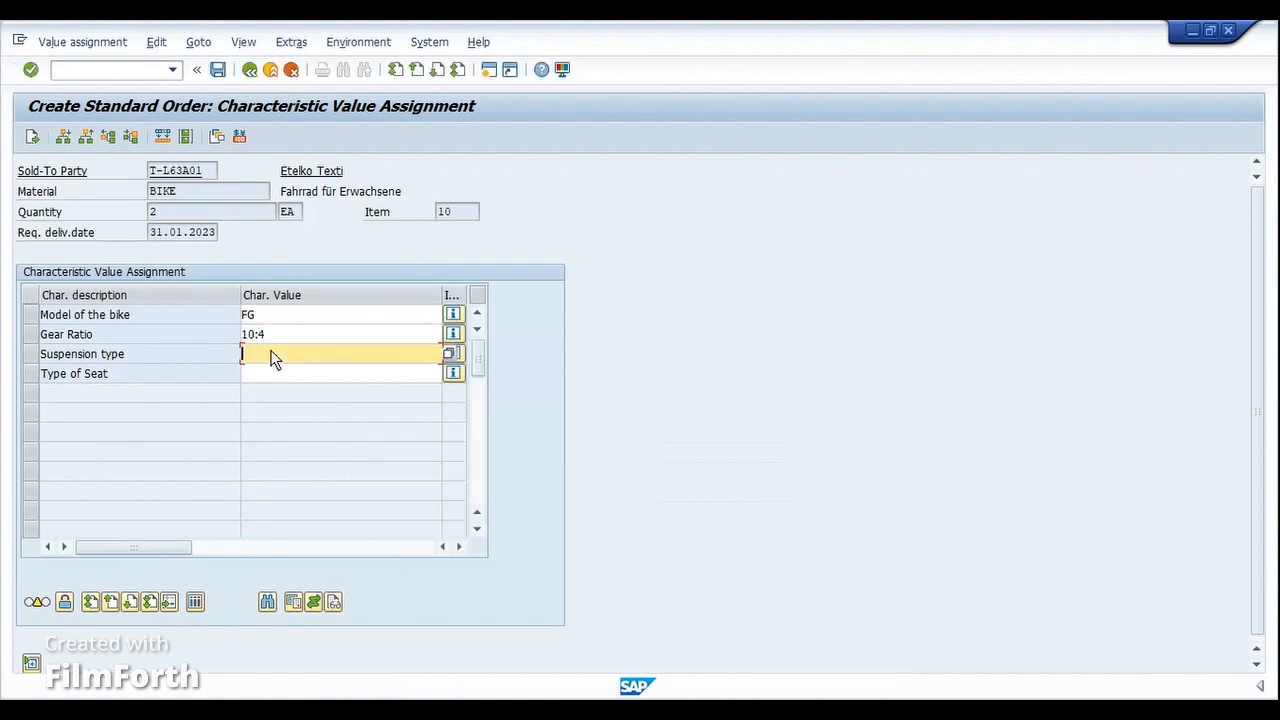
Step: Assign MONO as the suspension type and ROAD as the type of seat, and confirm the characteristic values
click(451, 353)
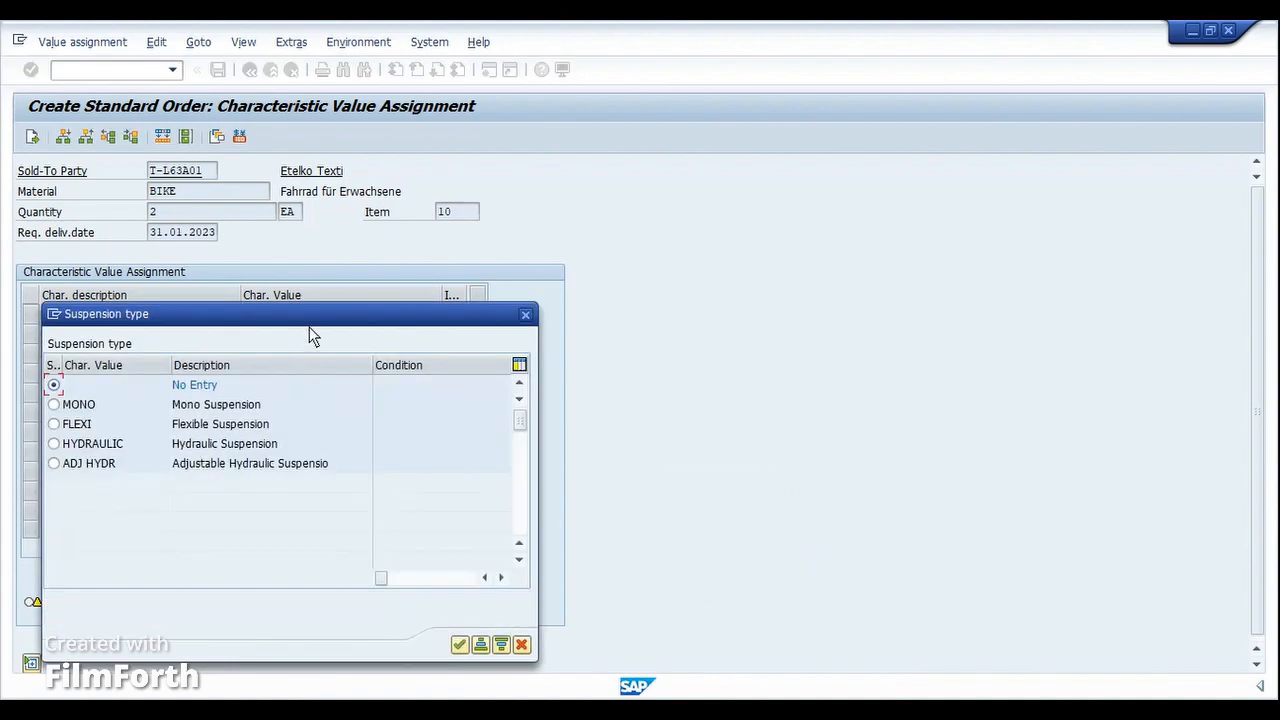
drag(315, 313, 673, 283)
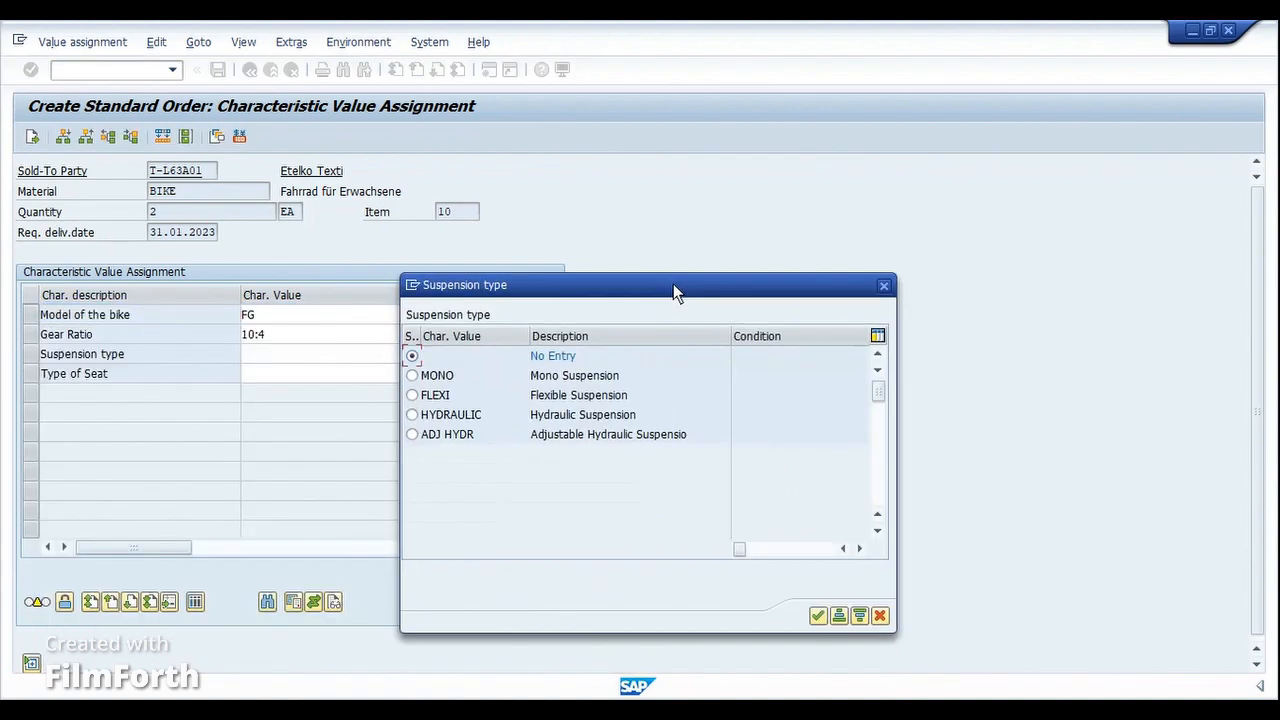
click(412, 375)
click(291, 374)
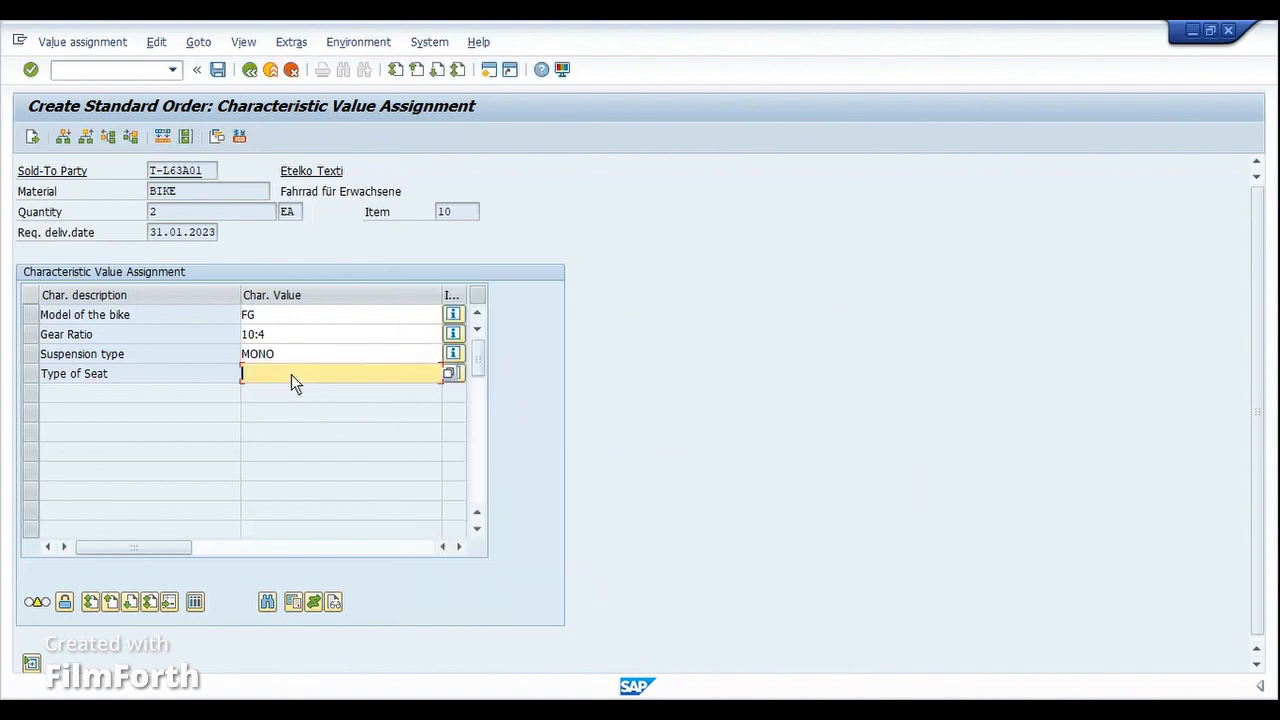
click(451, 373)
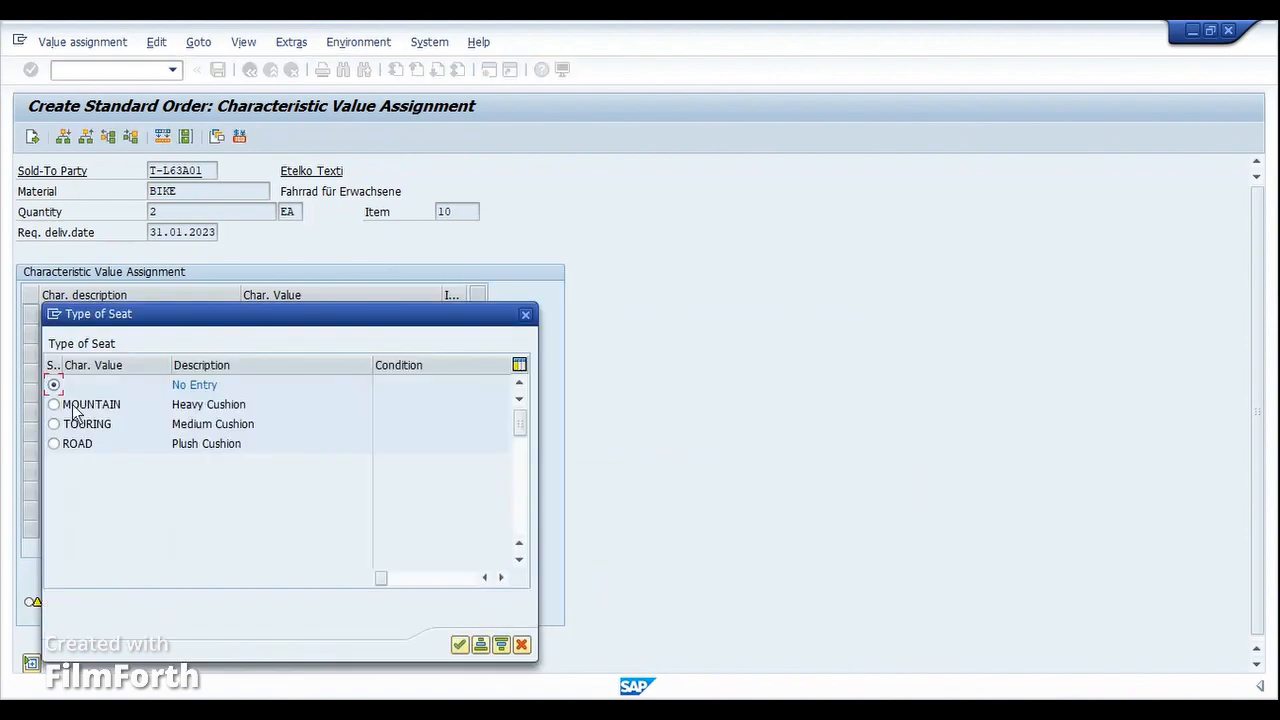
click(54, 444)
click(459, 644)
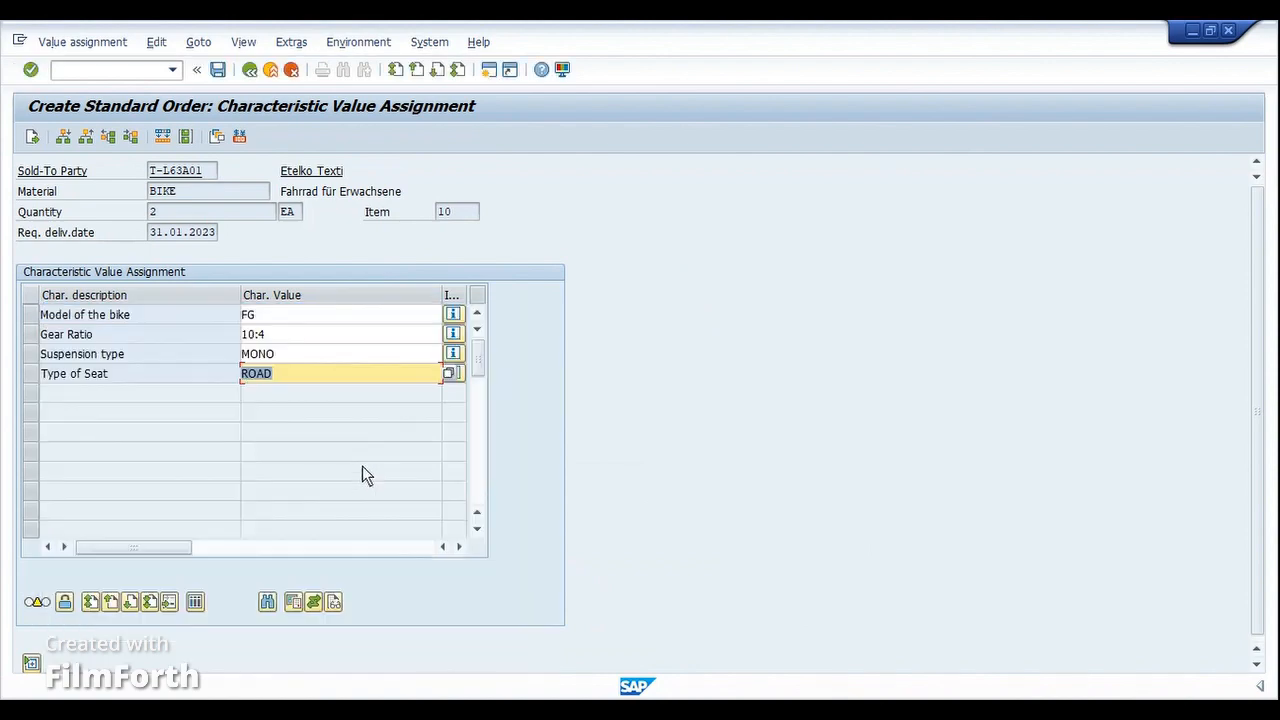
key(Return)
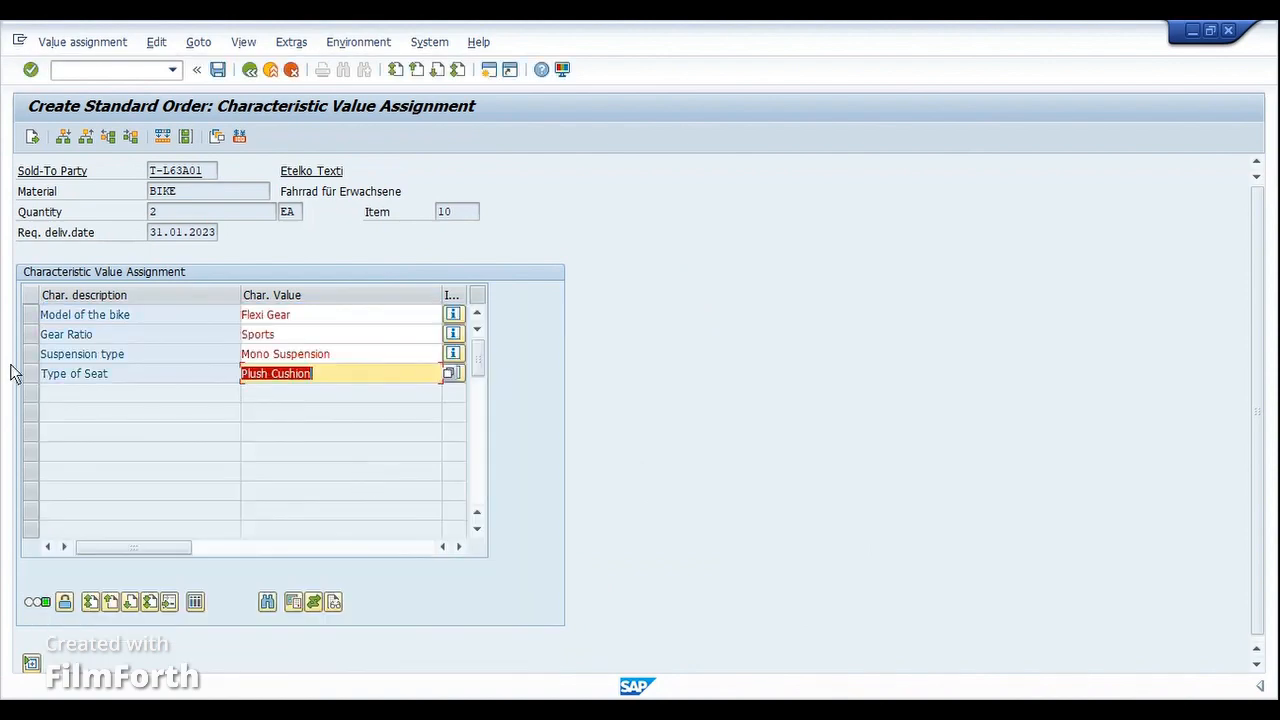
Step: Display the configuration result for BIKE and compare its Flexi Gear component with the material BOM
click(162, 136)
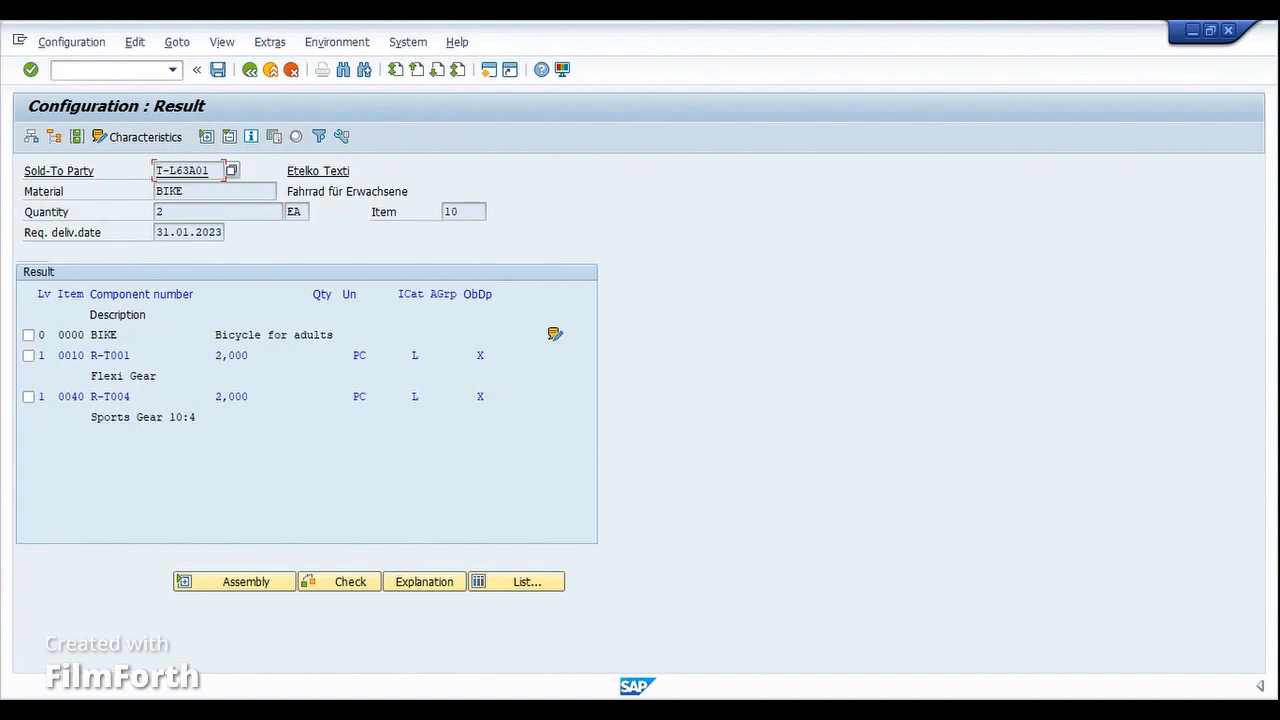
mouse_move(576, 712)
click(446, 640)
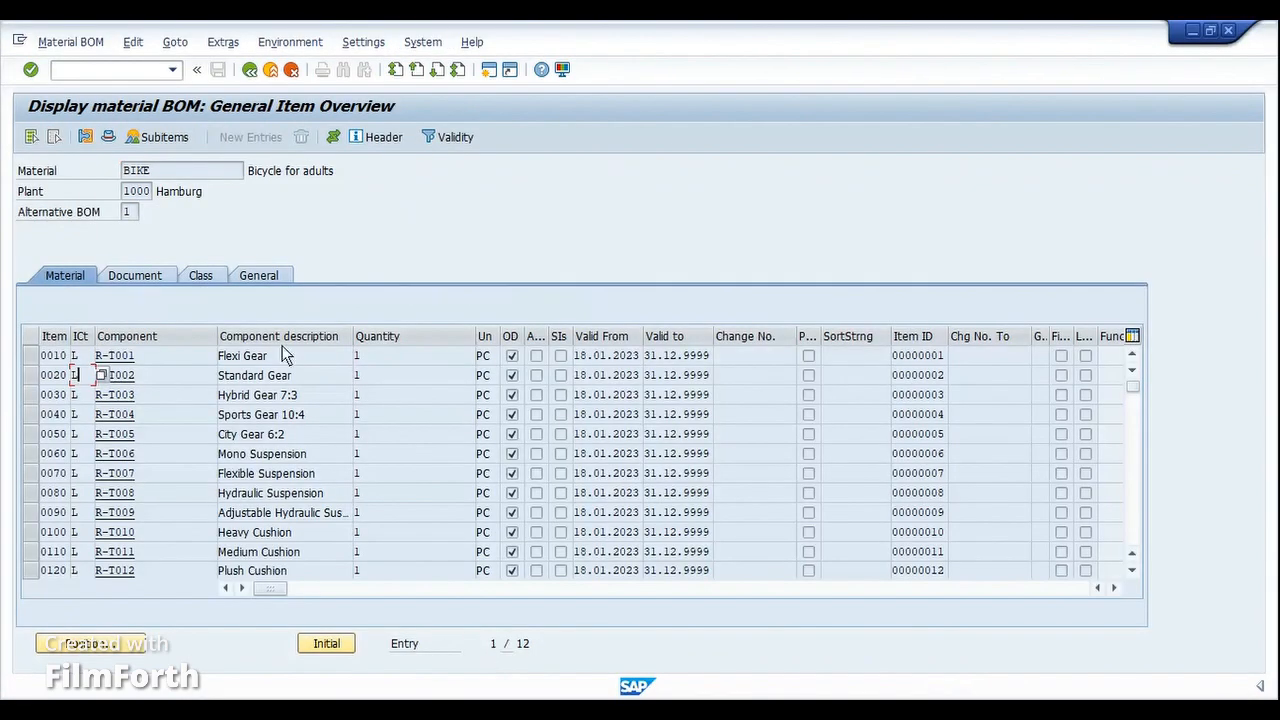
click(298, 361)
key(alt+Tab)
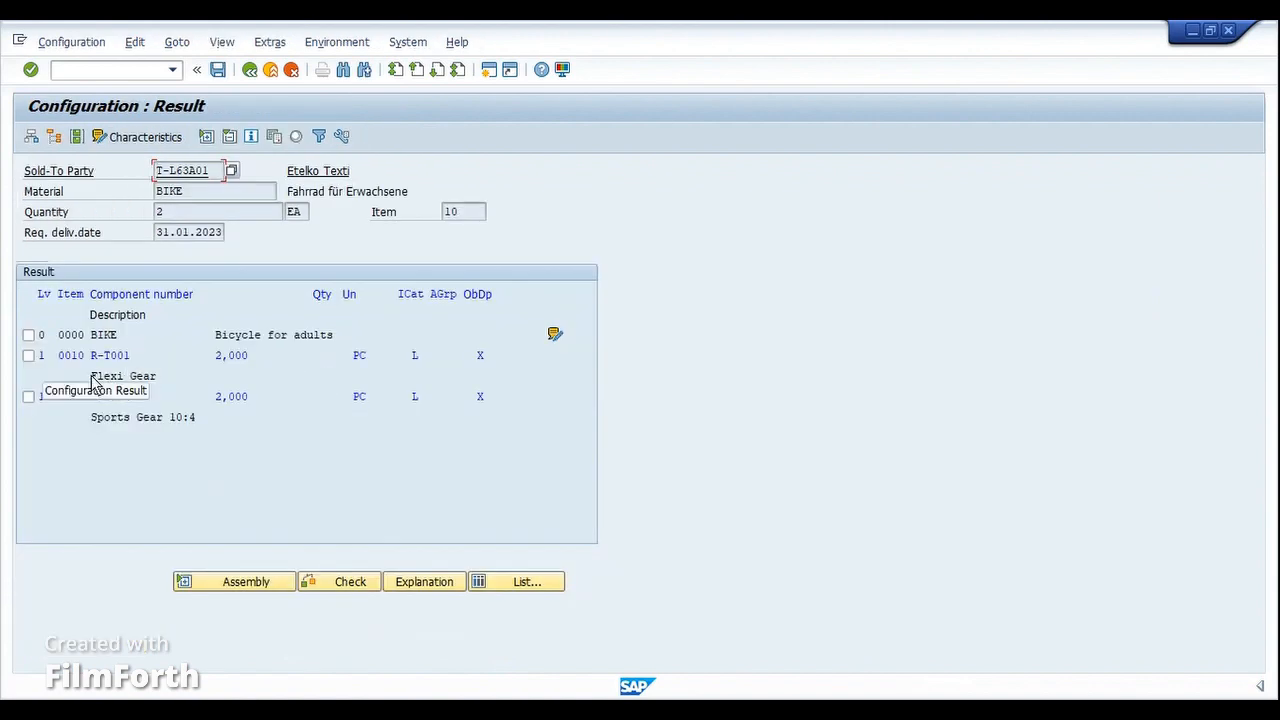
drag(91, 377, 160, 383)
click(160, 377)
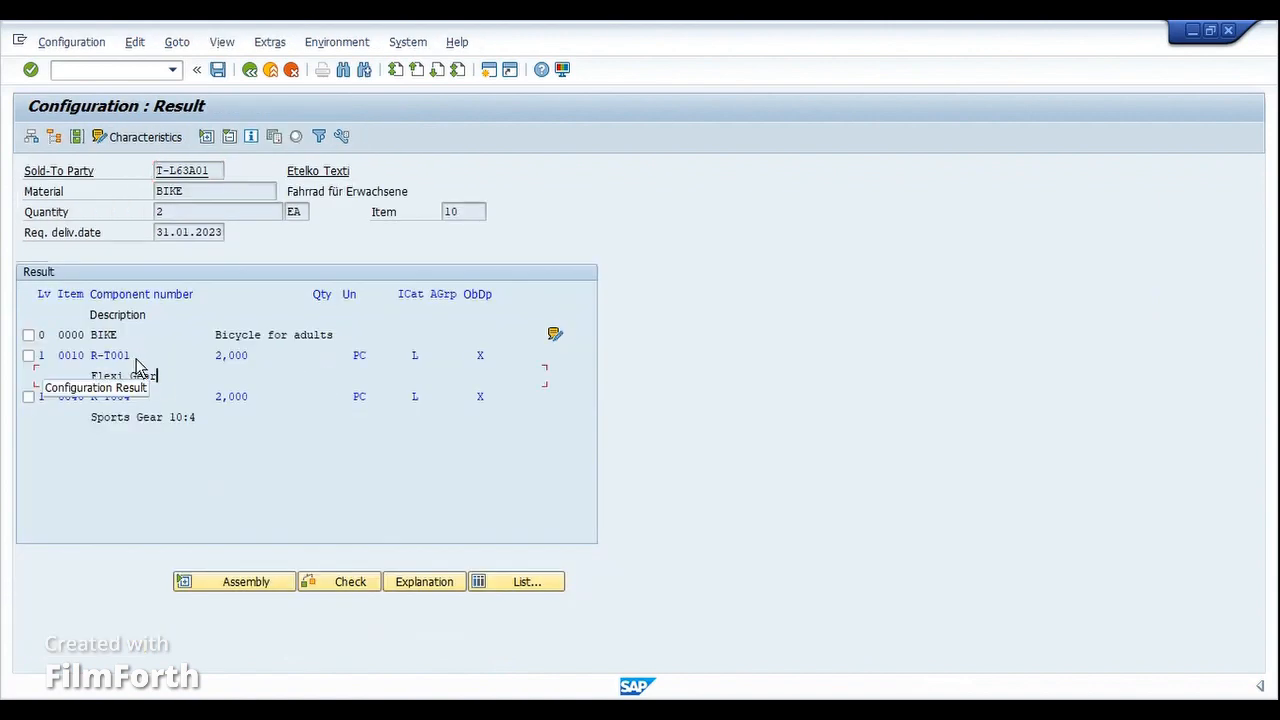
key(alt+Tab)
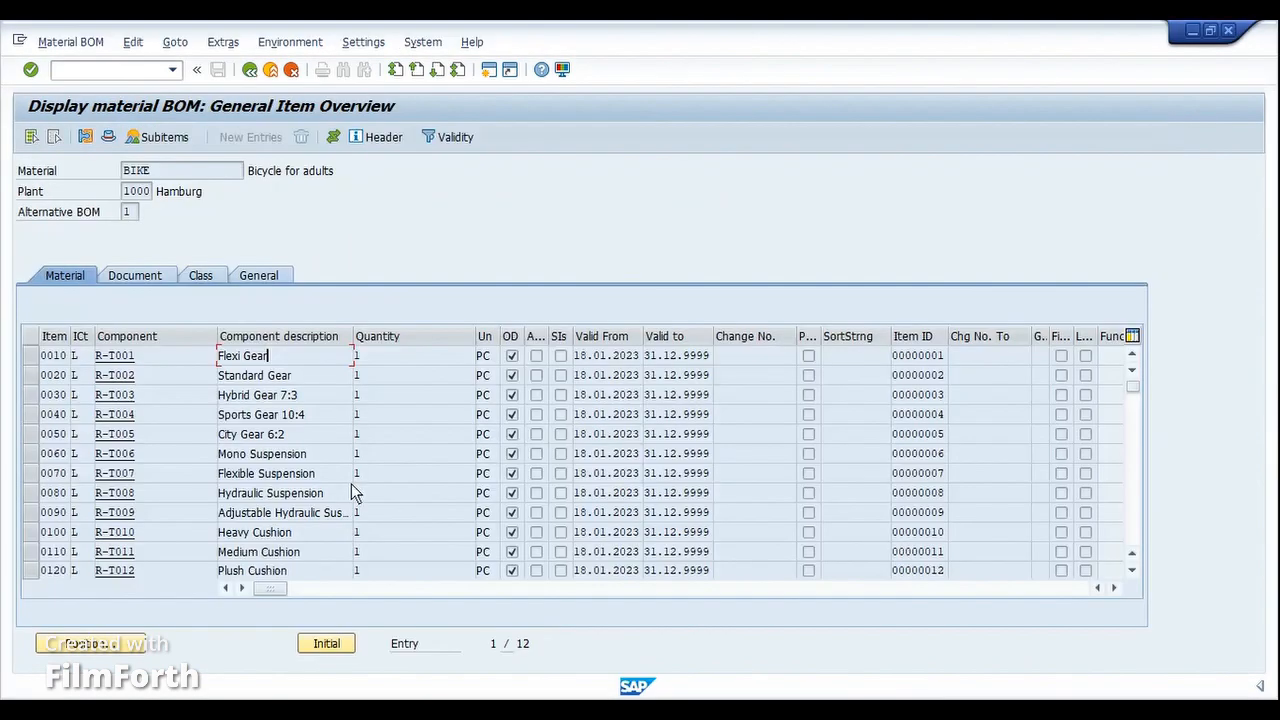
Step: Compare the gear, suspension and cushion items of the BIKE BOM with the components in the configuration result
click(308, 398)
key(alt+Tab)
key(alt+Tab)
key(alt+Tab)
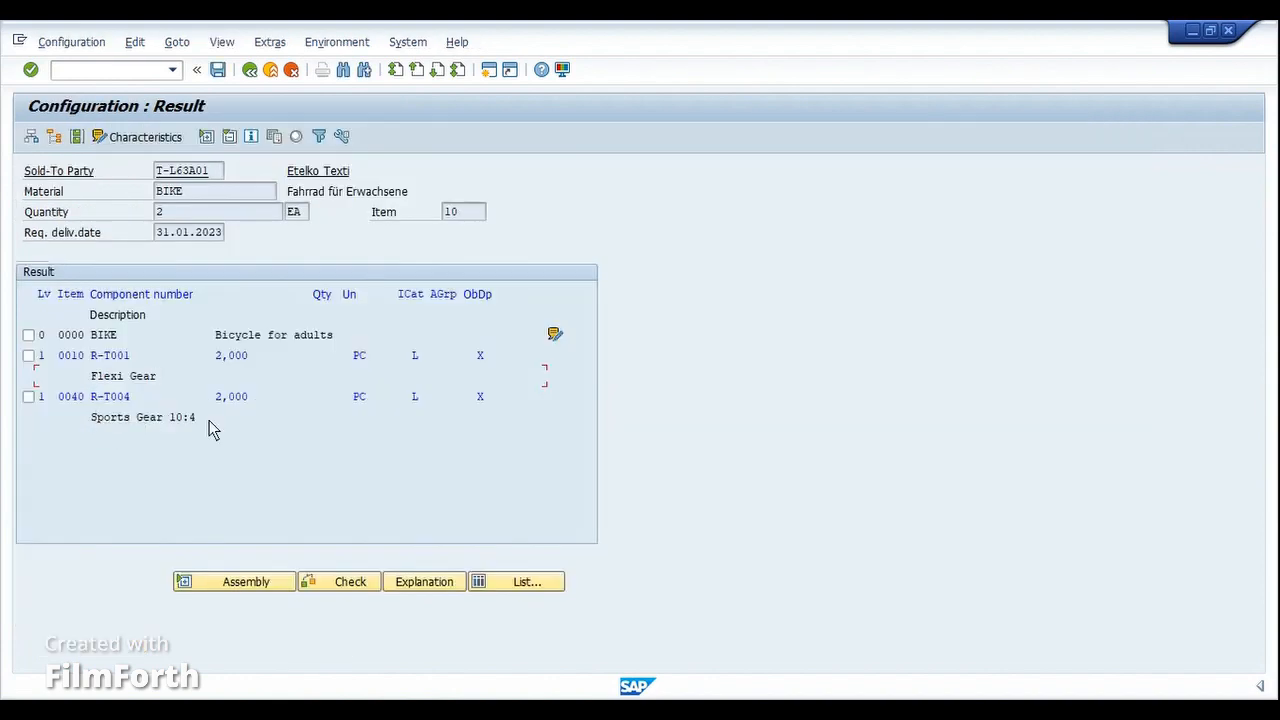
key(alt+Tab)
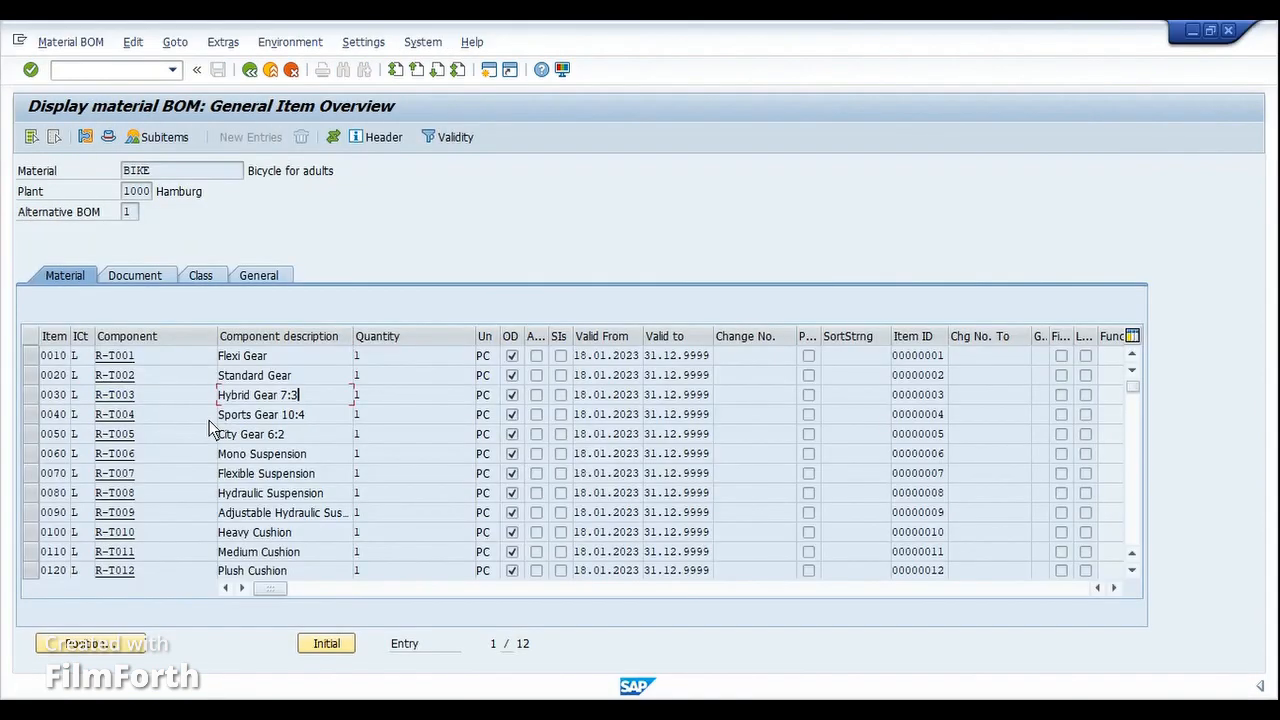
click(322, 455)
click(325, 547)
key(alt+Tab)
Step: Examine the selection condition assigned to BOM item 0060, Mono Suspension, and return to the item overview
click(30, 454)
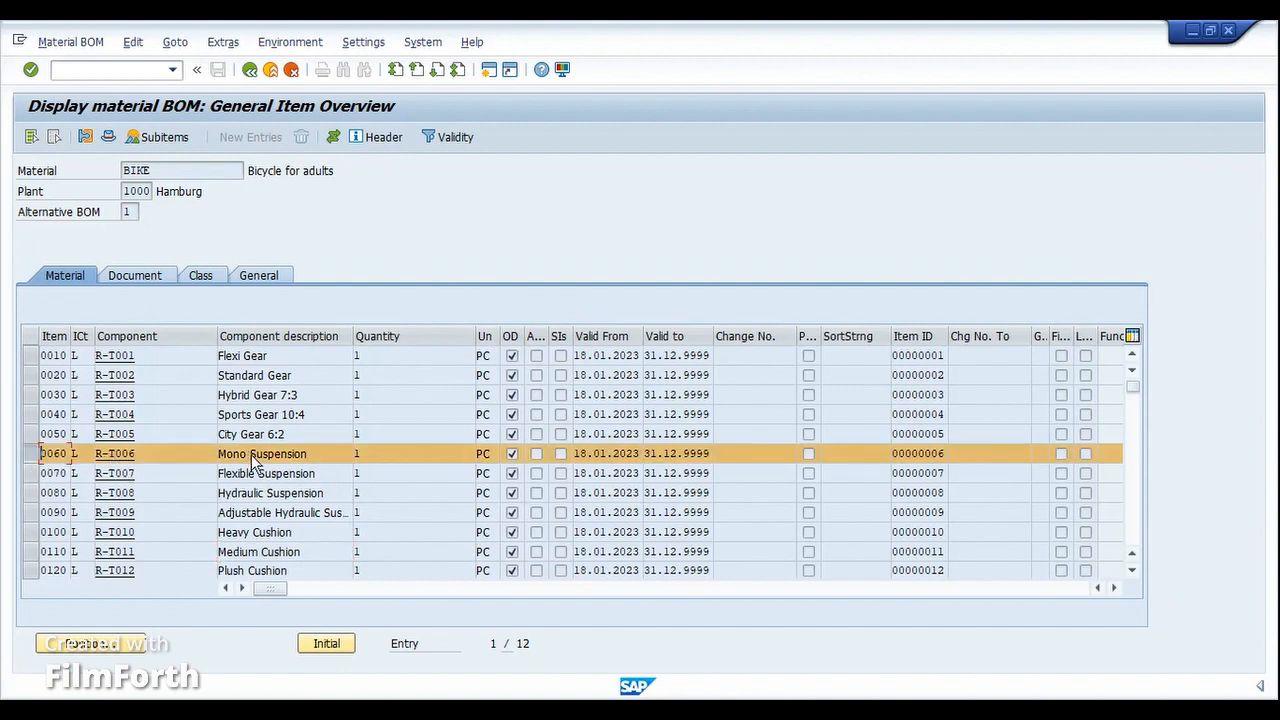
click(340, 140)
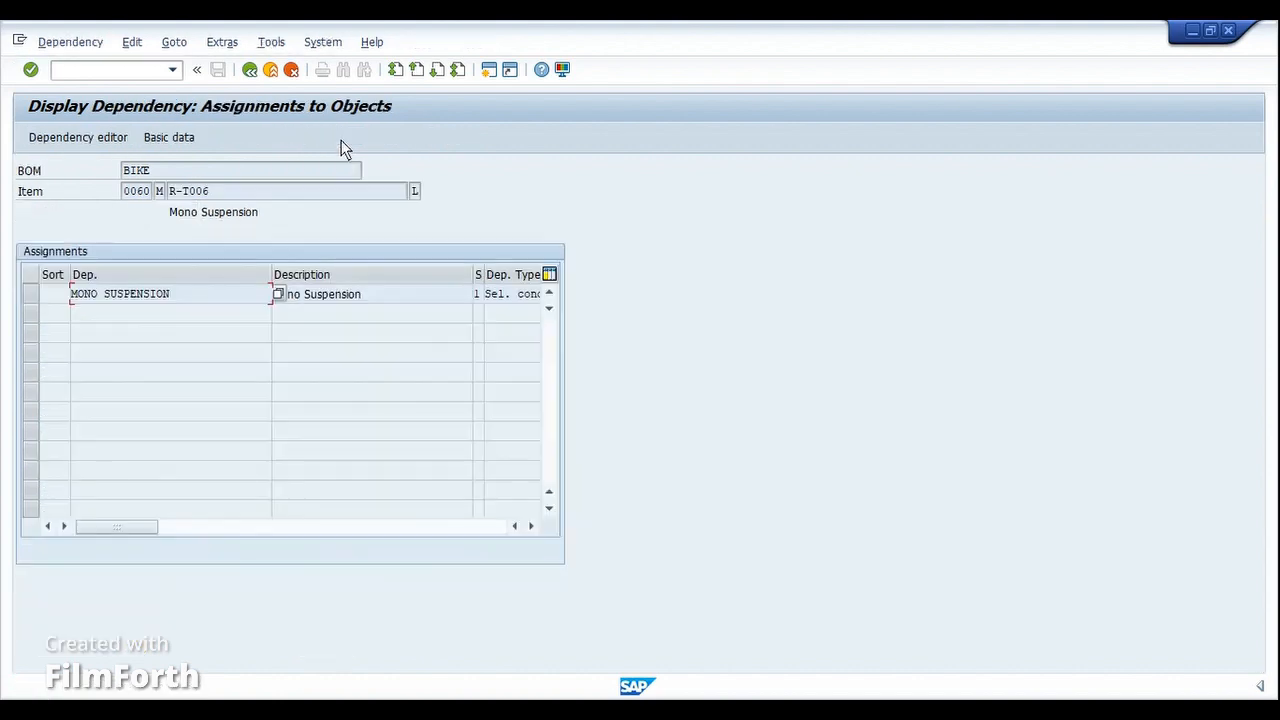
double_click(32, 292)
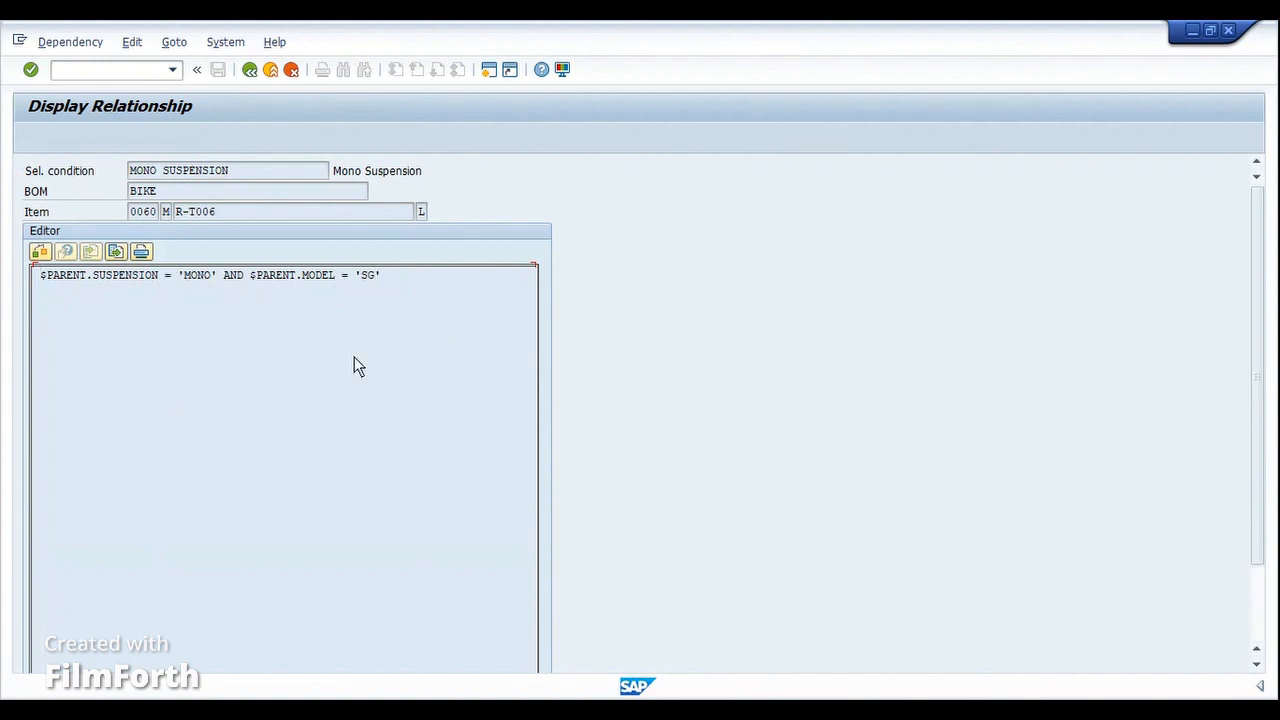
click(175, 211)
click(252, 75)
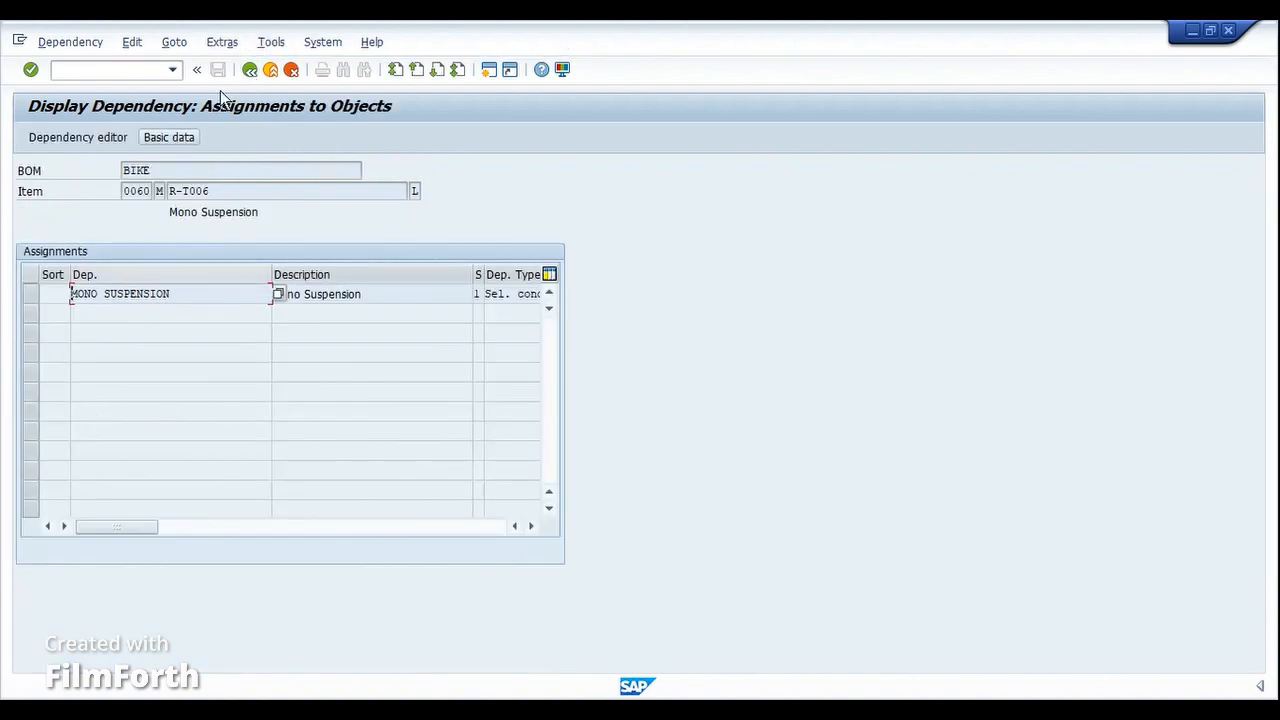
click(250, 69)
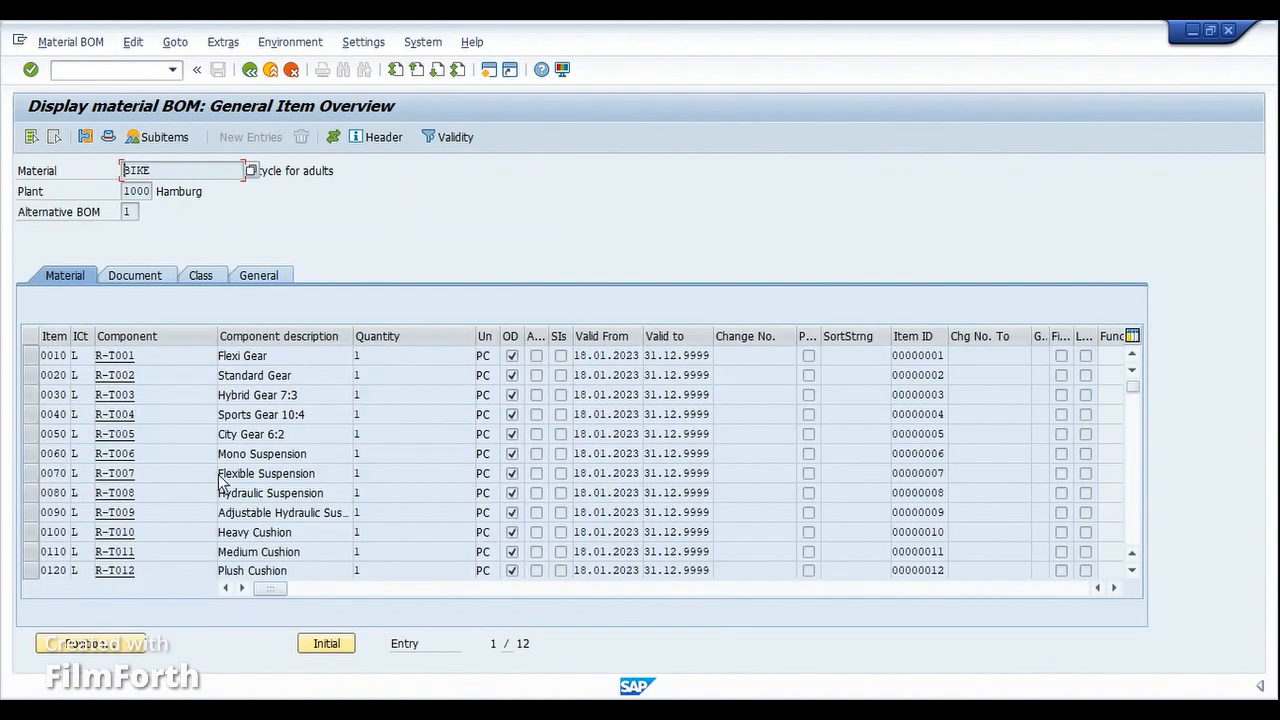
Step: Open the selection condition assigned to BOM item 0070, Flexible Suspension
click(257, 474)
click(32, 475)
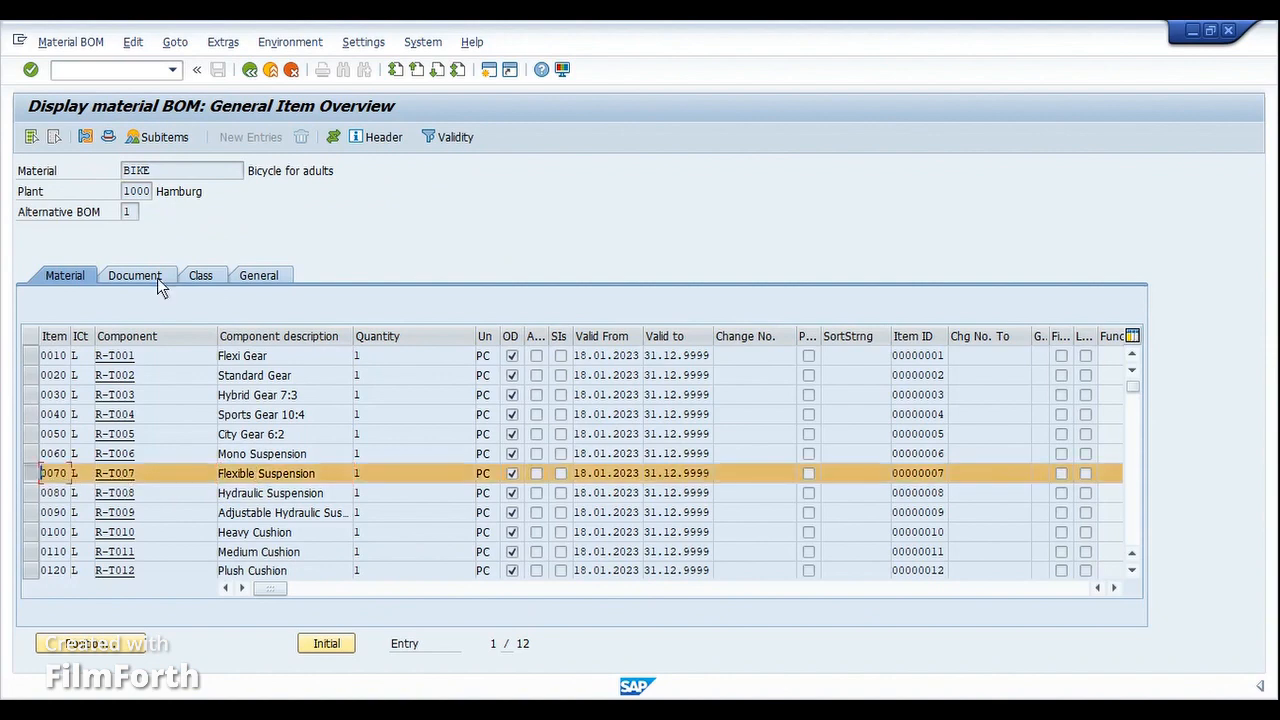
click(333, 139)
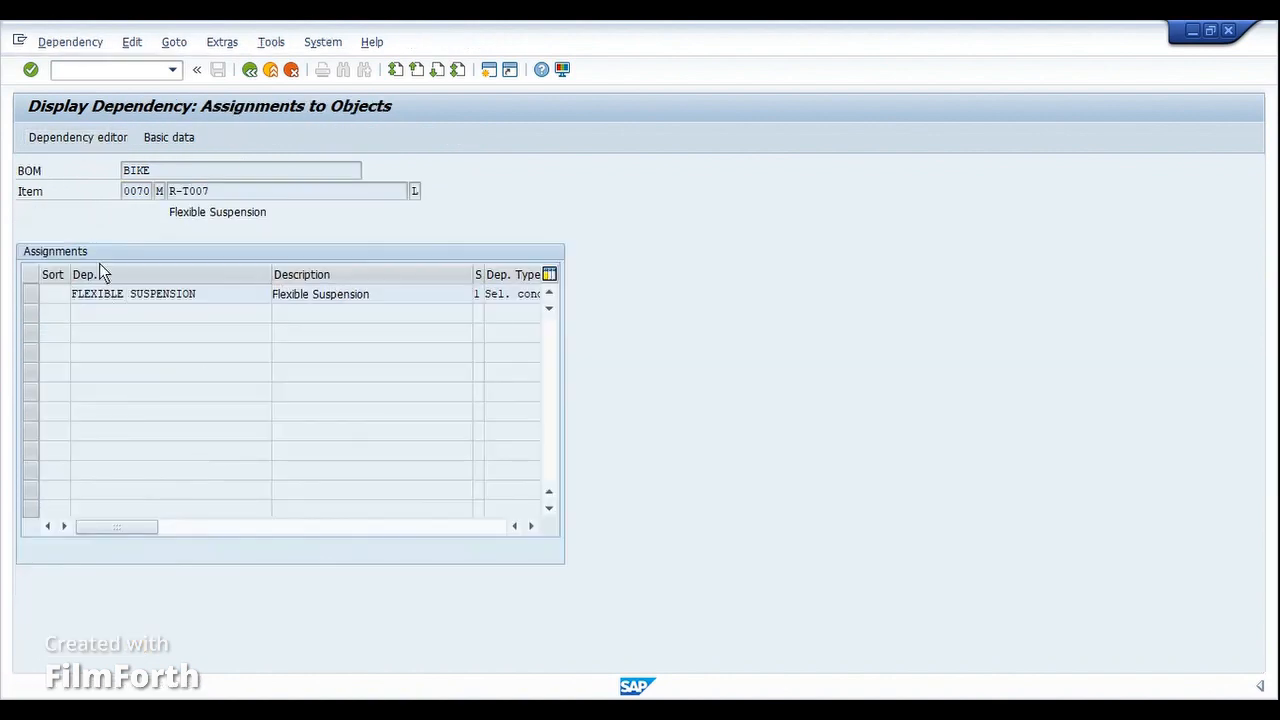
double_click(117, 295)
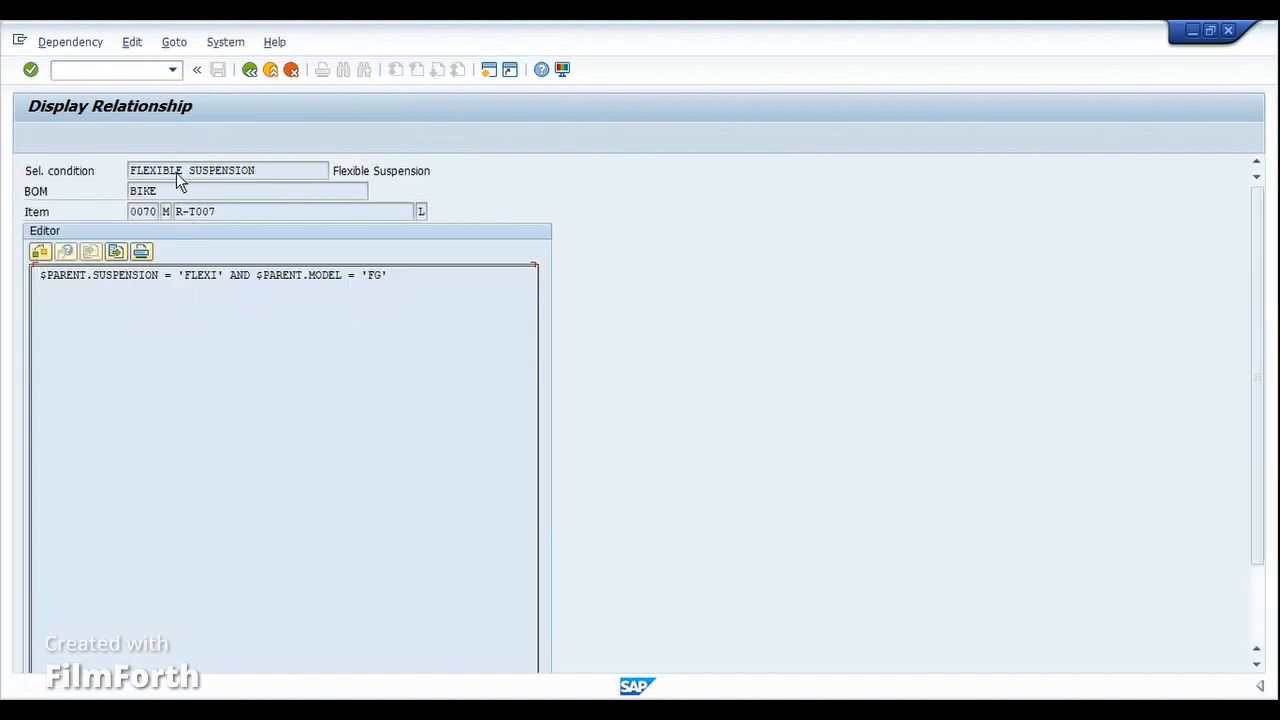
Step: Examine the suspension and model criteria of the condition for component R-T007, and return to the BOM item overview
drag(232, 212, 173, 208)
click(174, 209)
click(137, 278)
click(321, 278)
drag(400, 280, 281, 281)
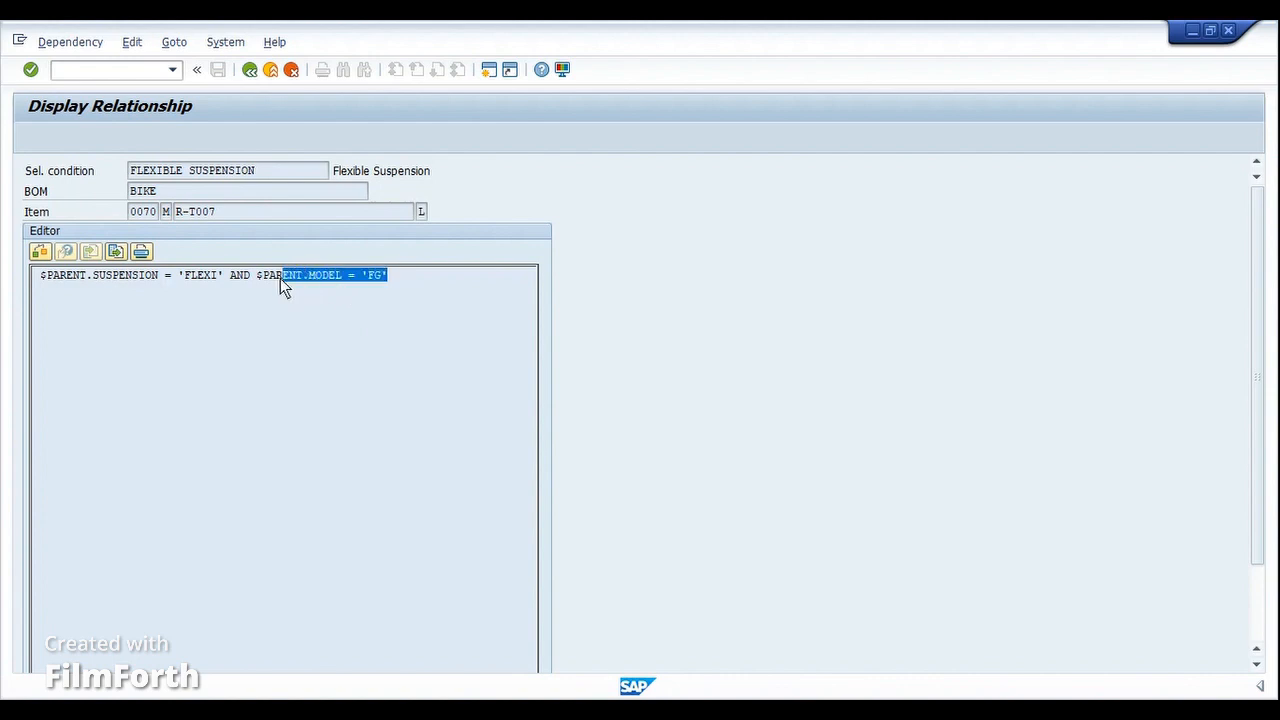
click(218, 289)
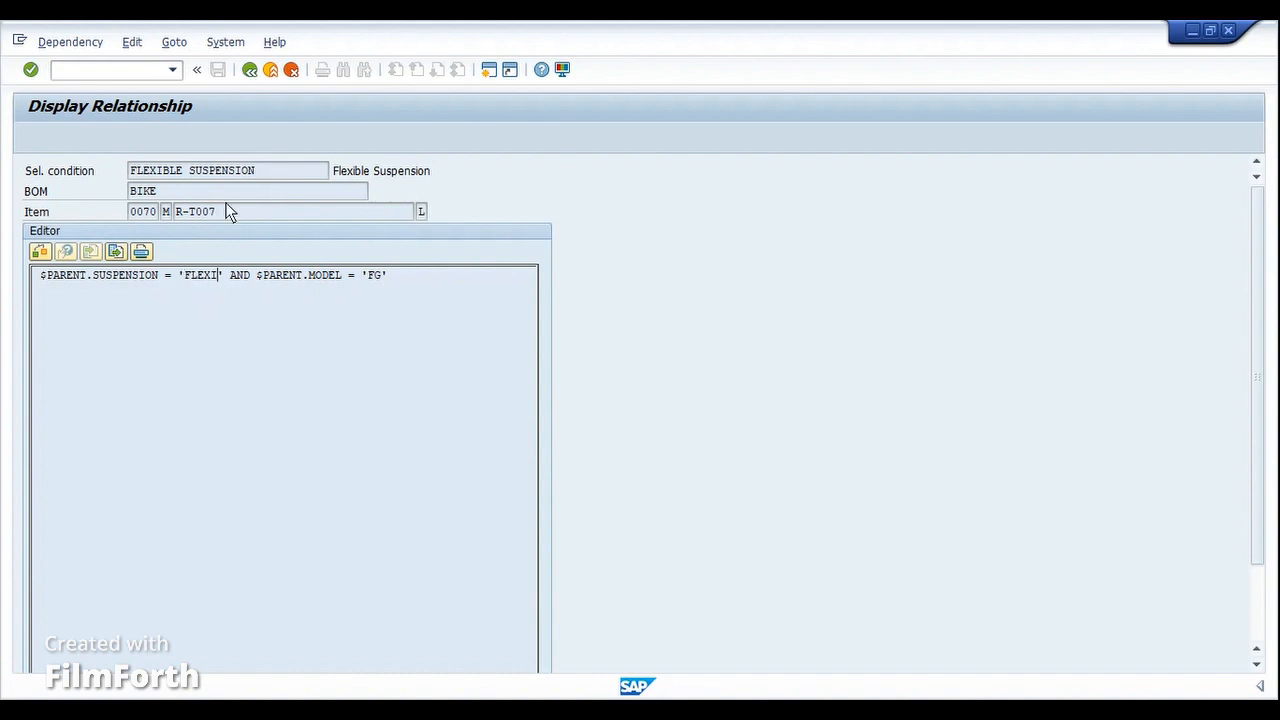
drag(217, 211, 168, 213)
click(166, 210)
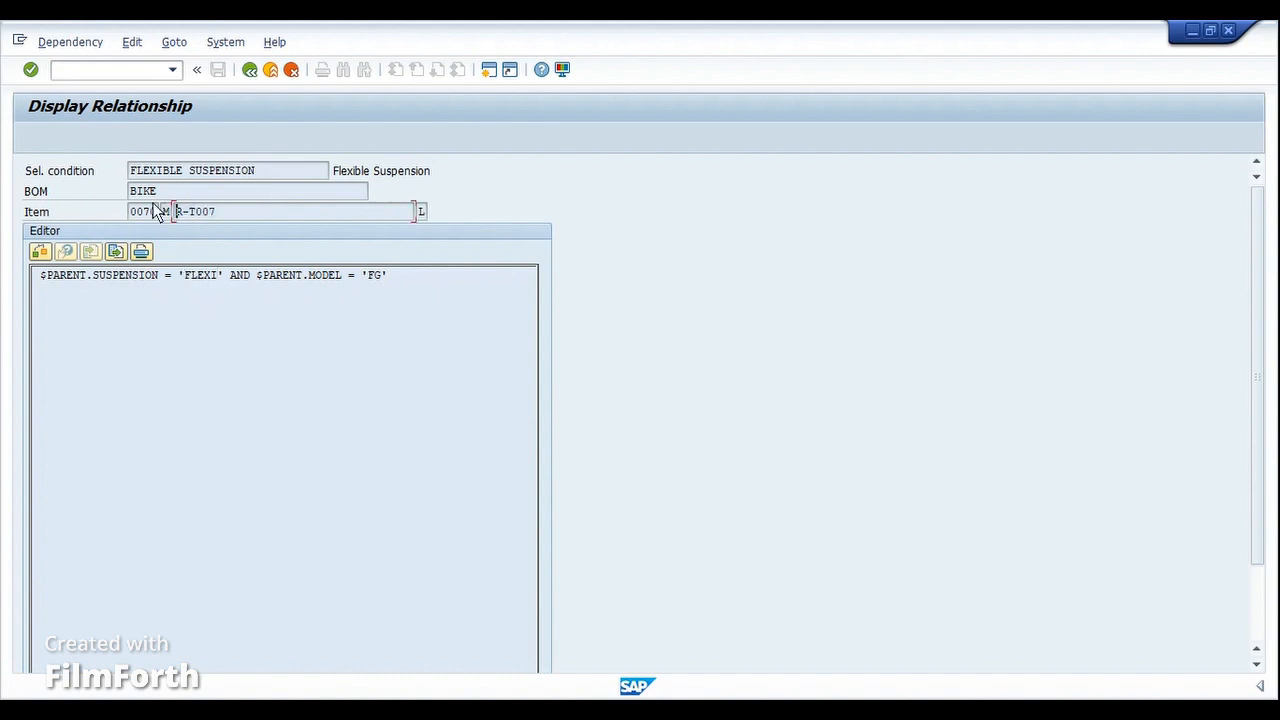
click(250, 70)
click(250, 70)
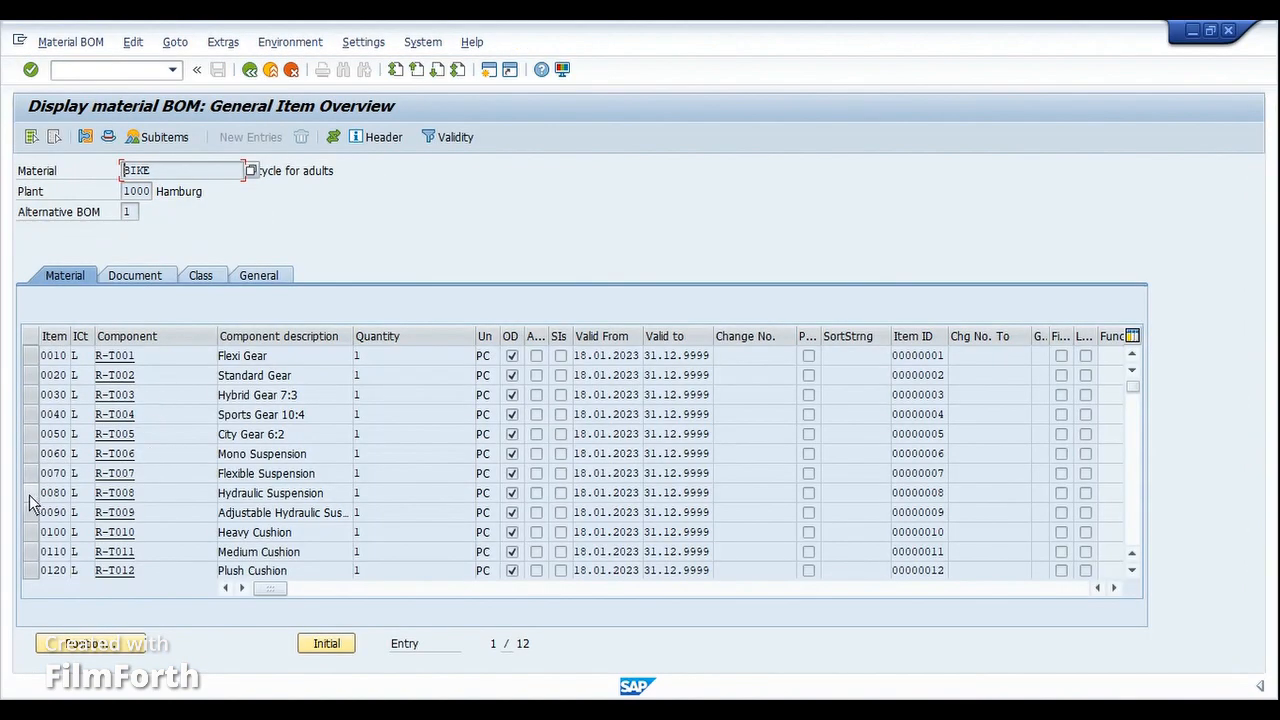
Step: Examine the selection condition assigned to BOM item 0080, Hydraulic Suspension, and return to the item overview
click(32, 493)
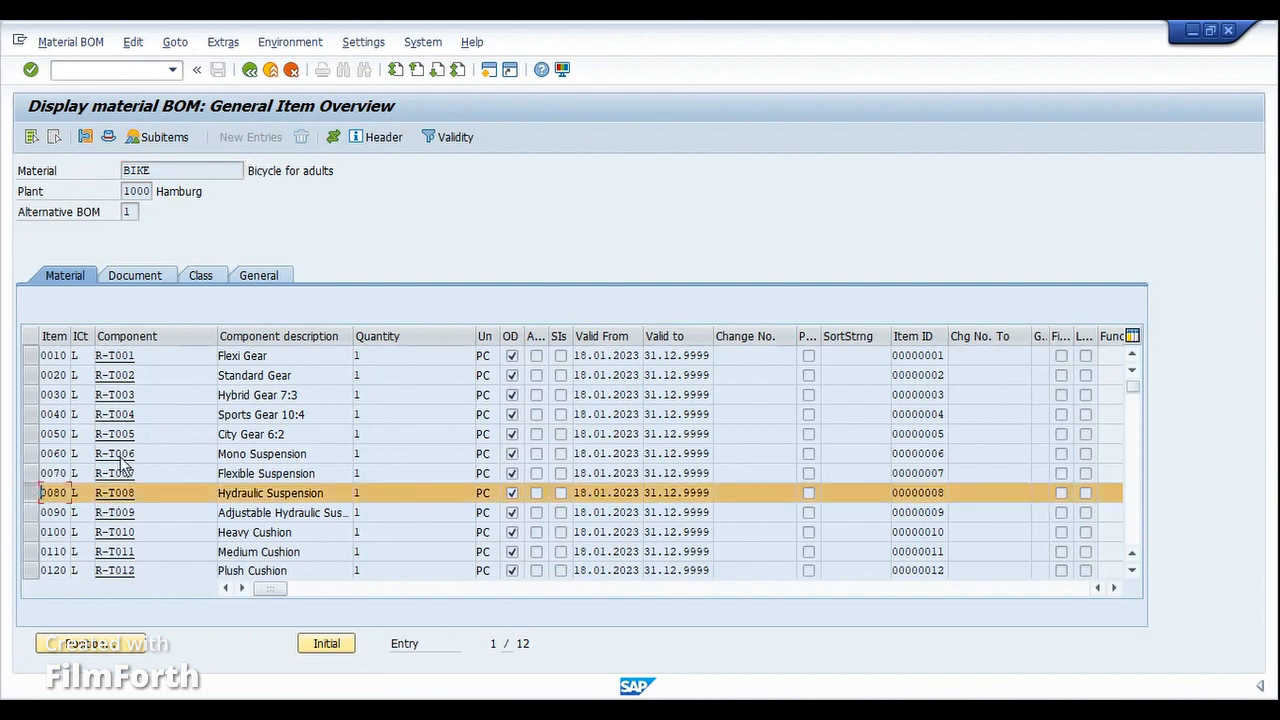
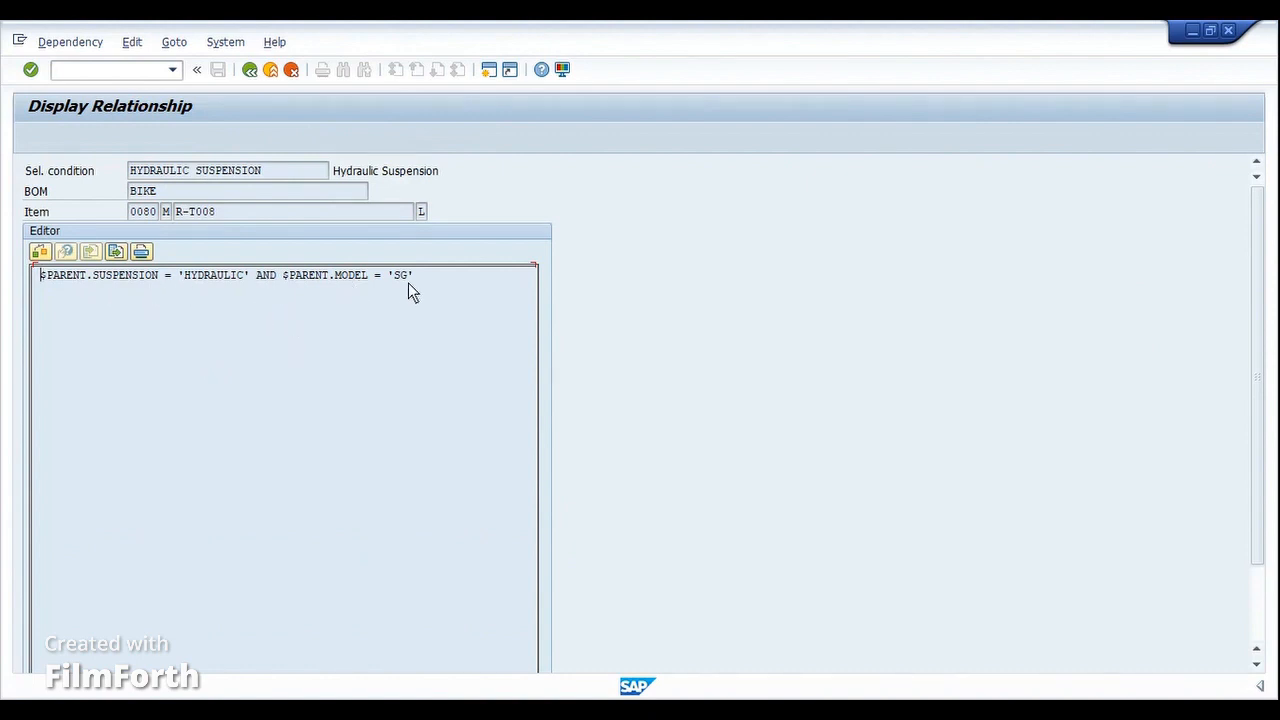
click(250, 71)
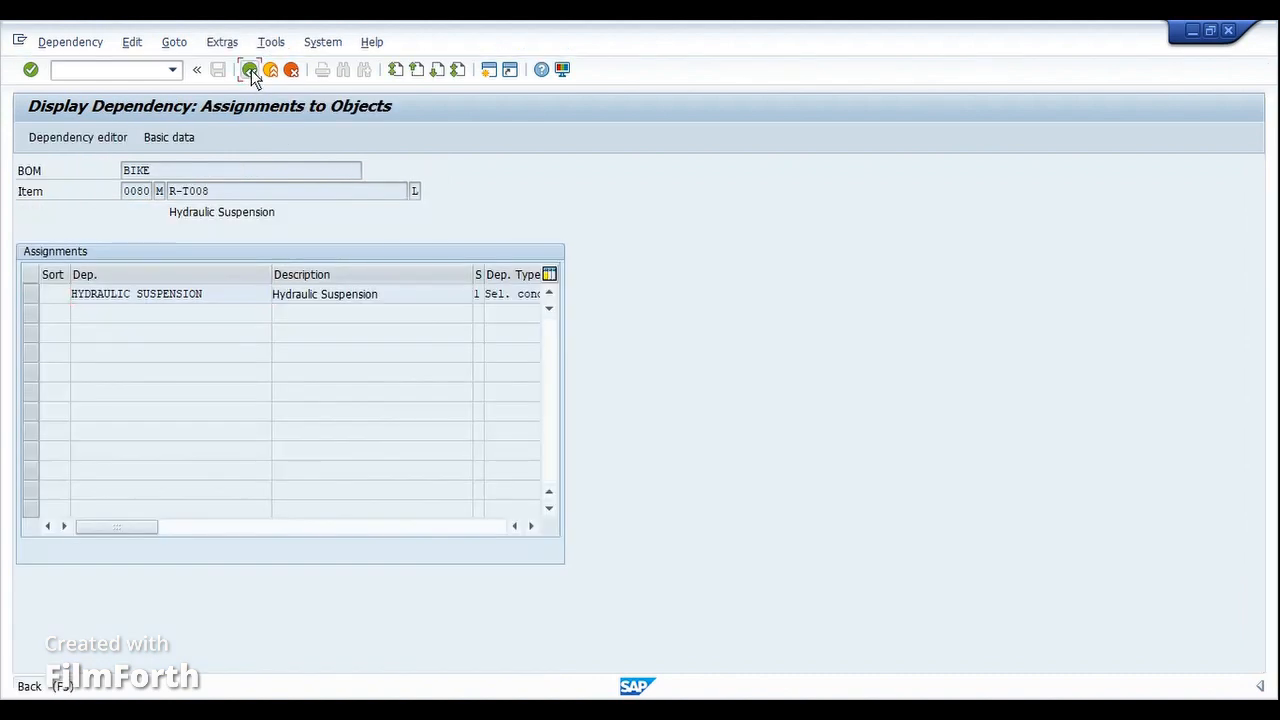
click(250, 70)
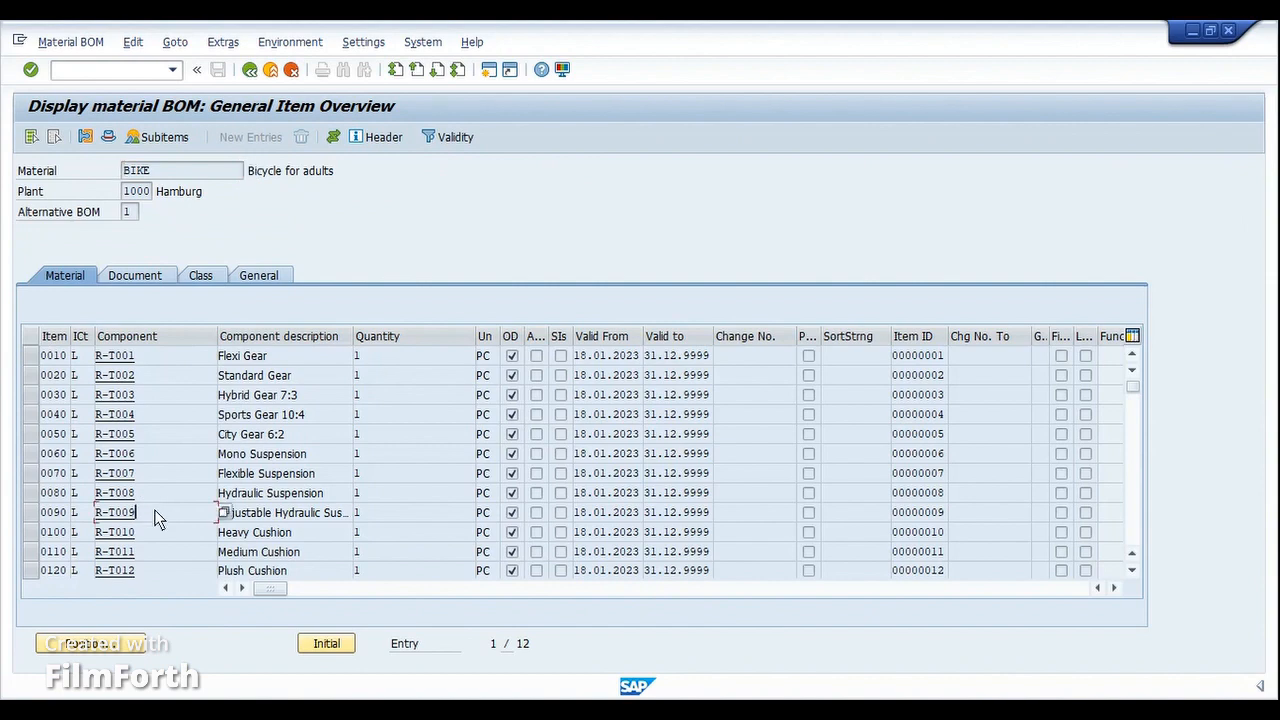
Step: Examine the suspension and model criteria in the selection condition of BOM item 0090, Adjustable Hydraulic Suspension, and return to the overview
click(30, 512)
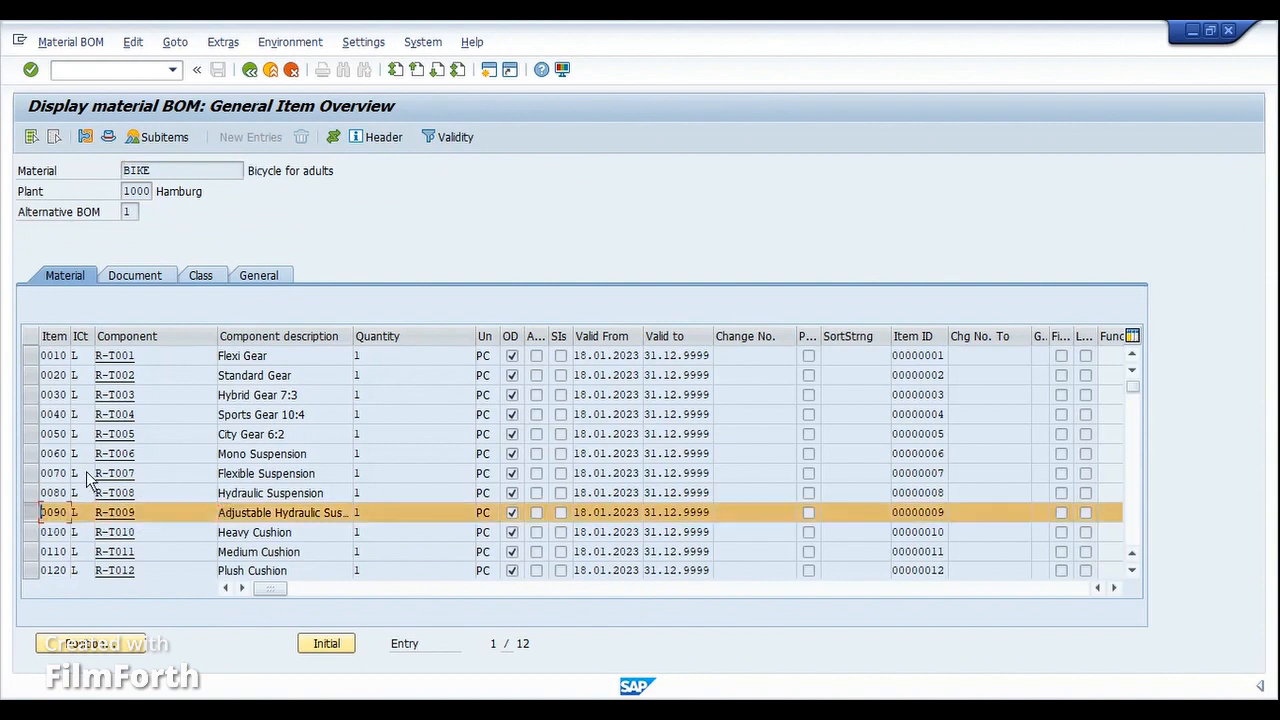
click(334, 136)
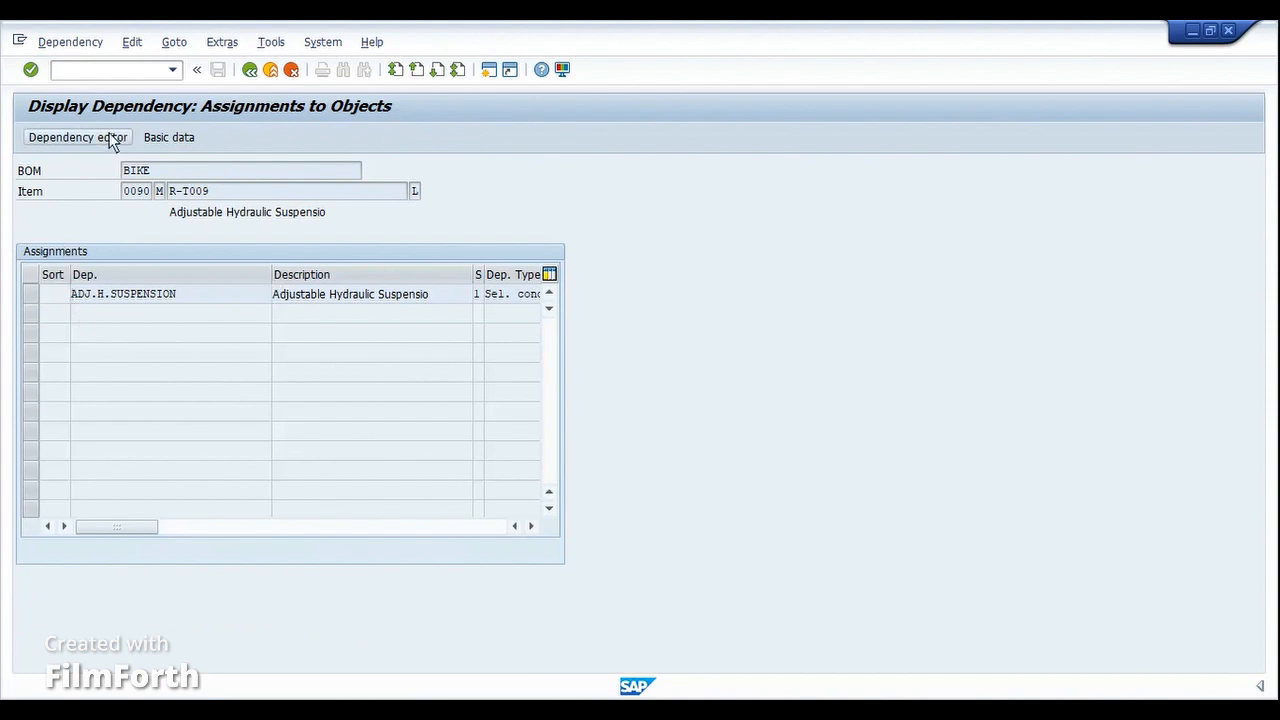
click(108, 137)
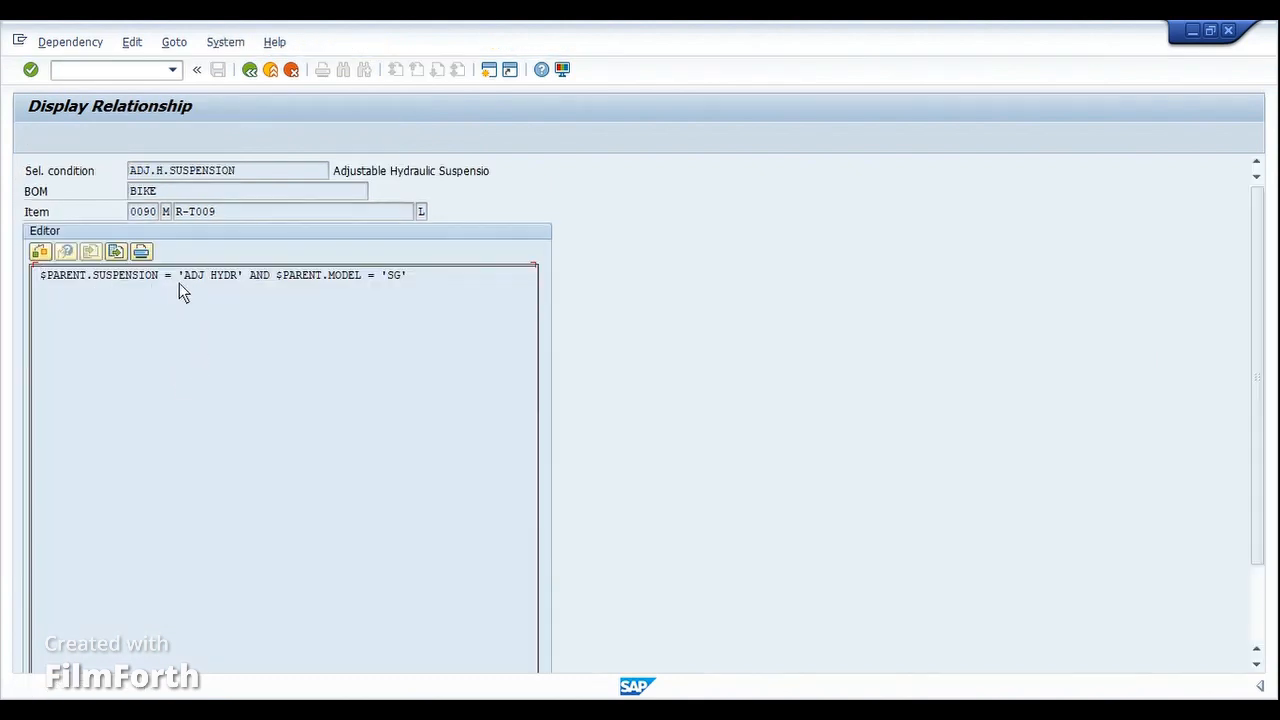
drag(186, 277, 232, 275)
click(401, 277)
drag(437, 290, 38, 280)
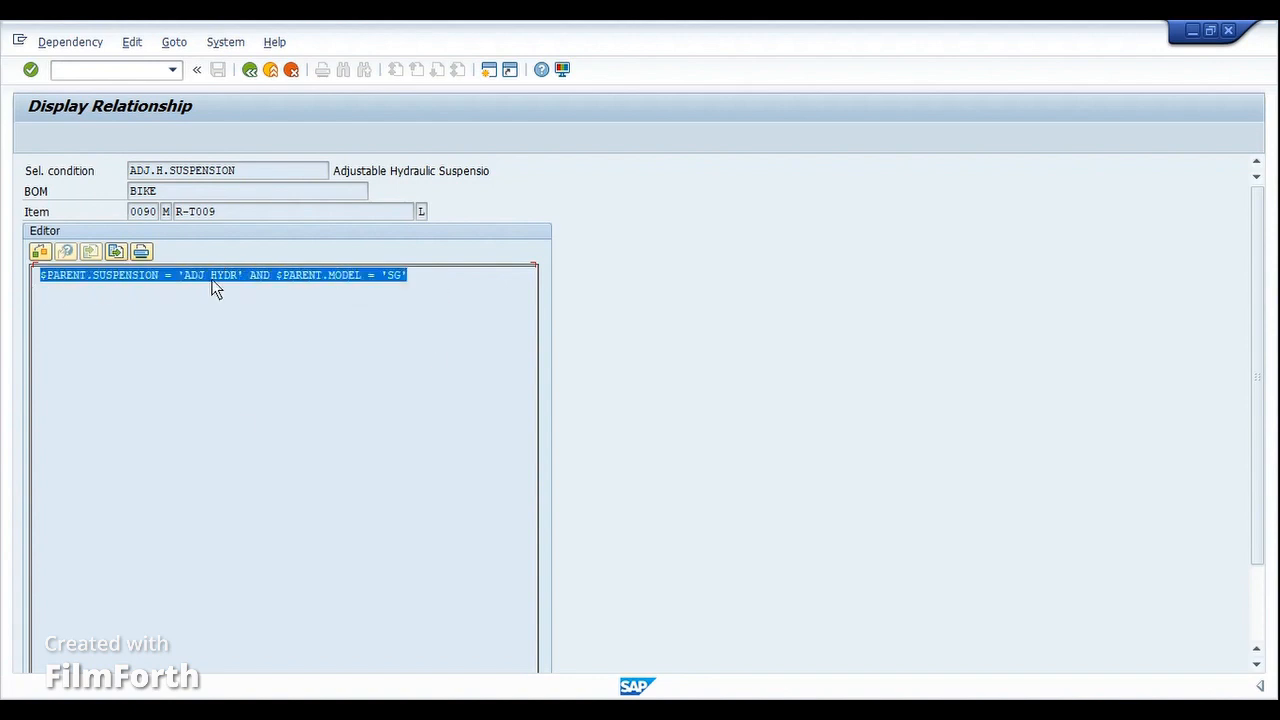
click(248, 77)
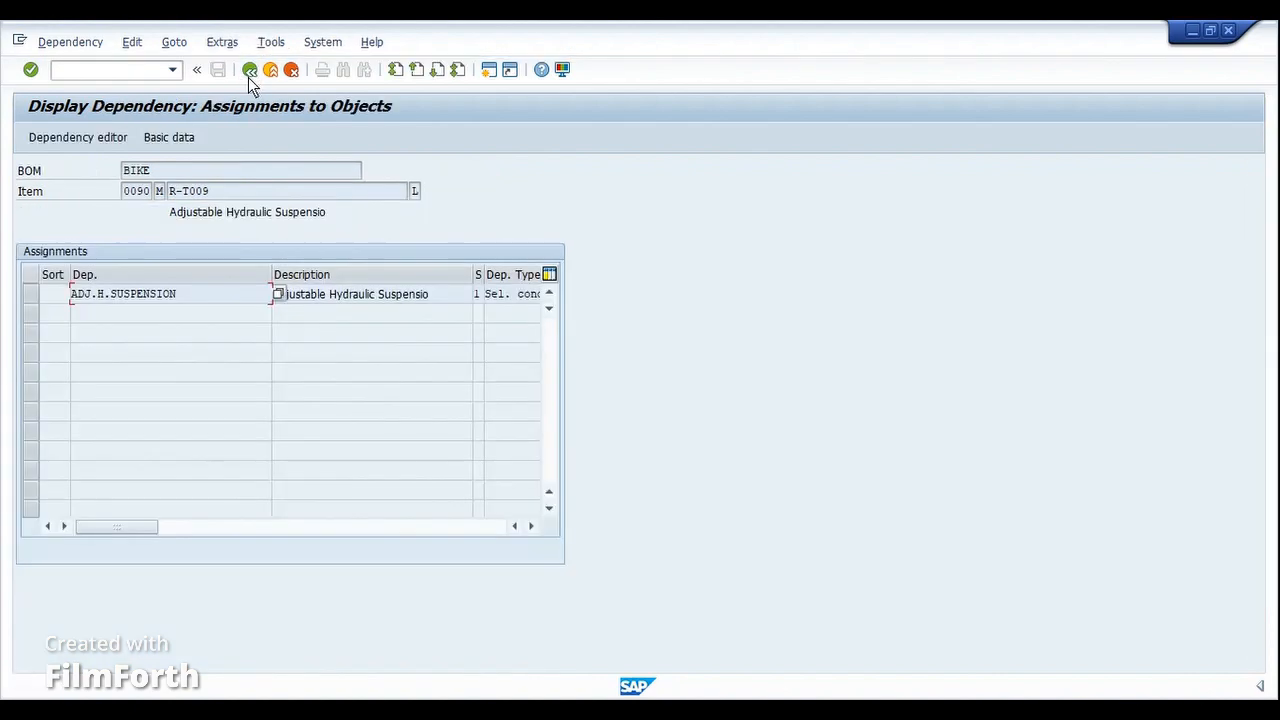
click(248, 77)
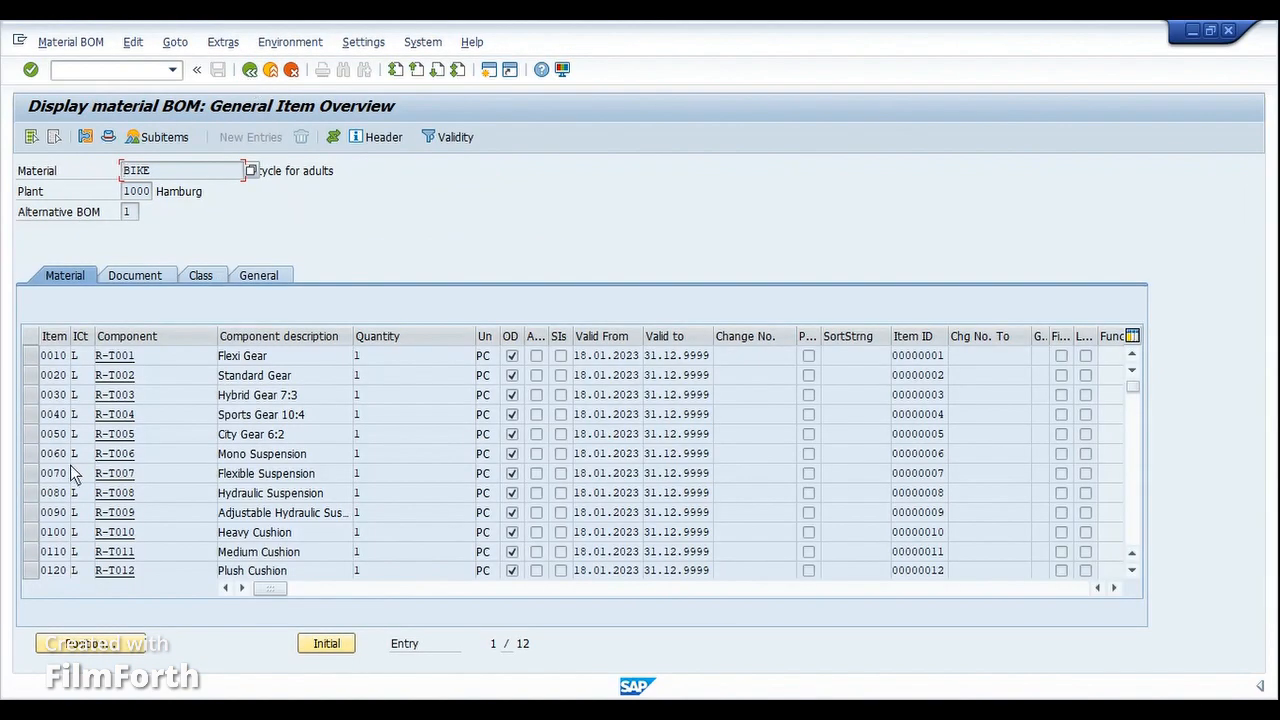
Step: Mark the four suspension items, 0060 to 0090, in the BOM item overview and clear the selection again
click(31, 455)
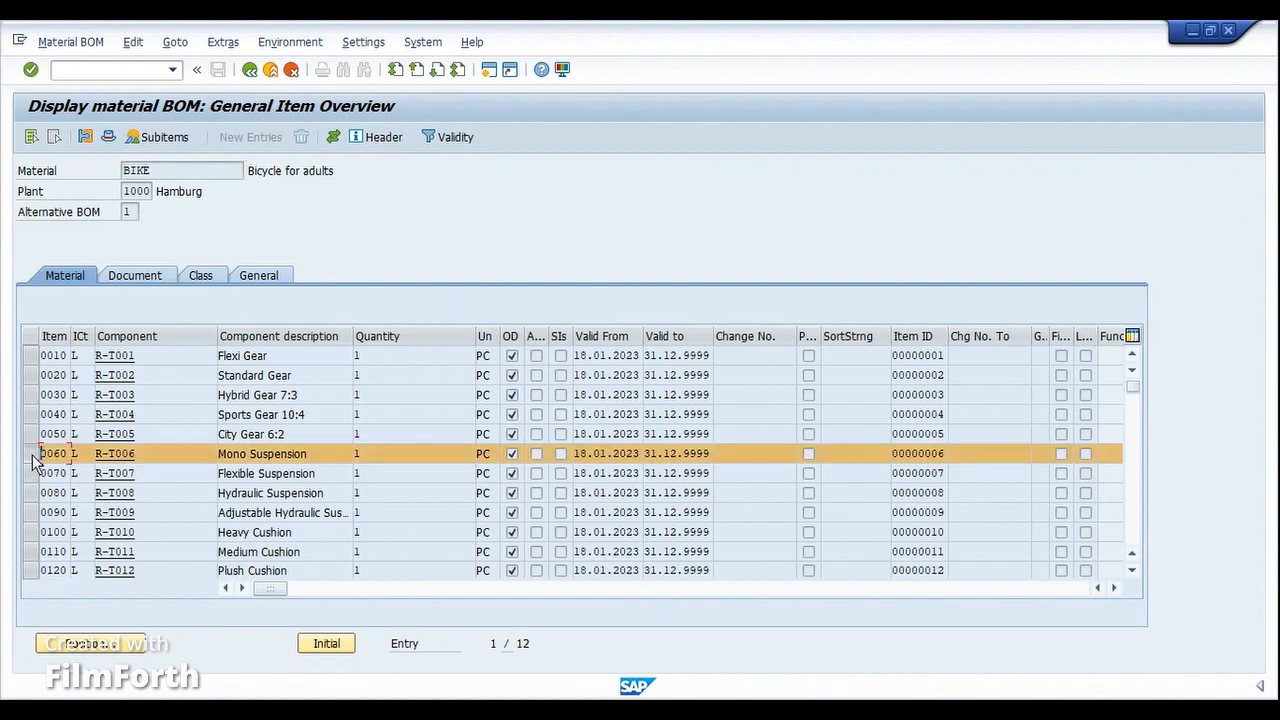
click(33, 473)
click(33, 493)
click(33, 512)
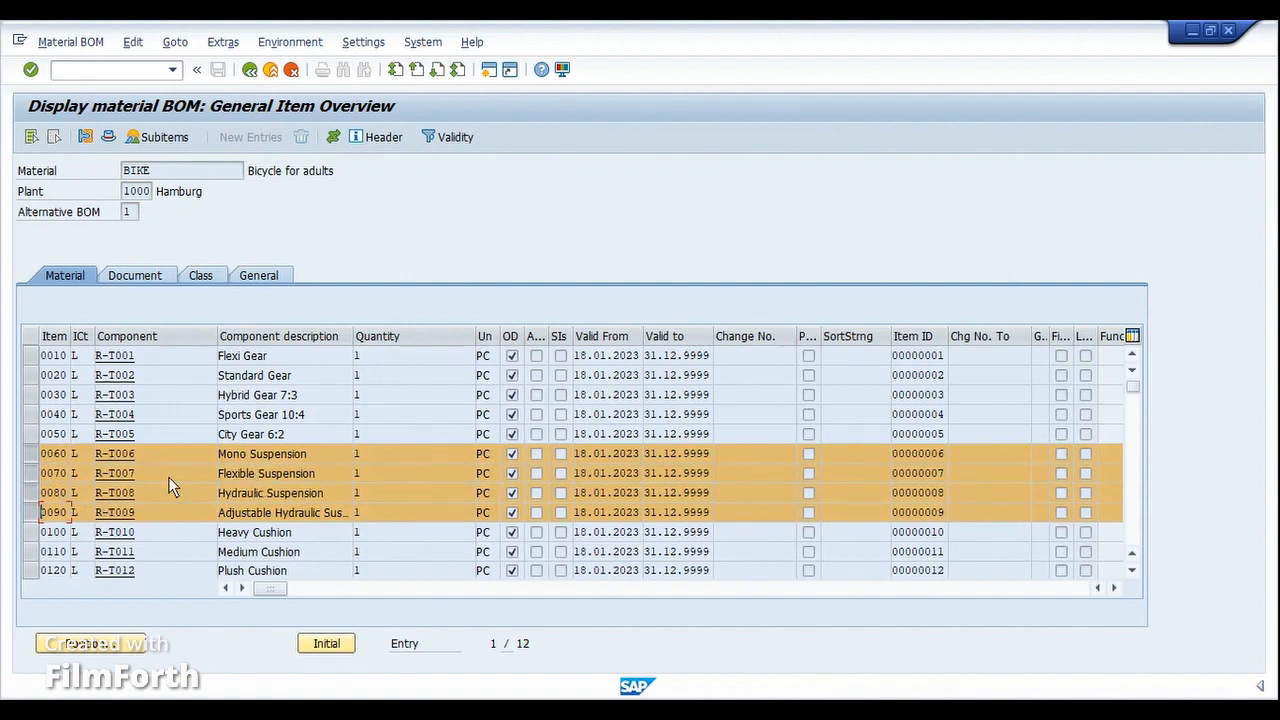
click(30, 455)
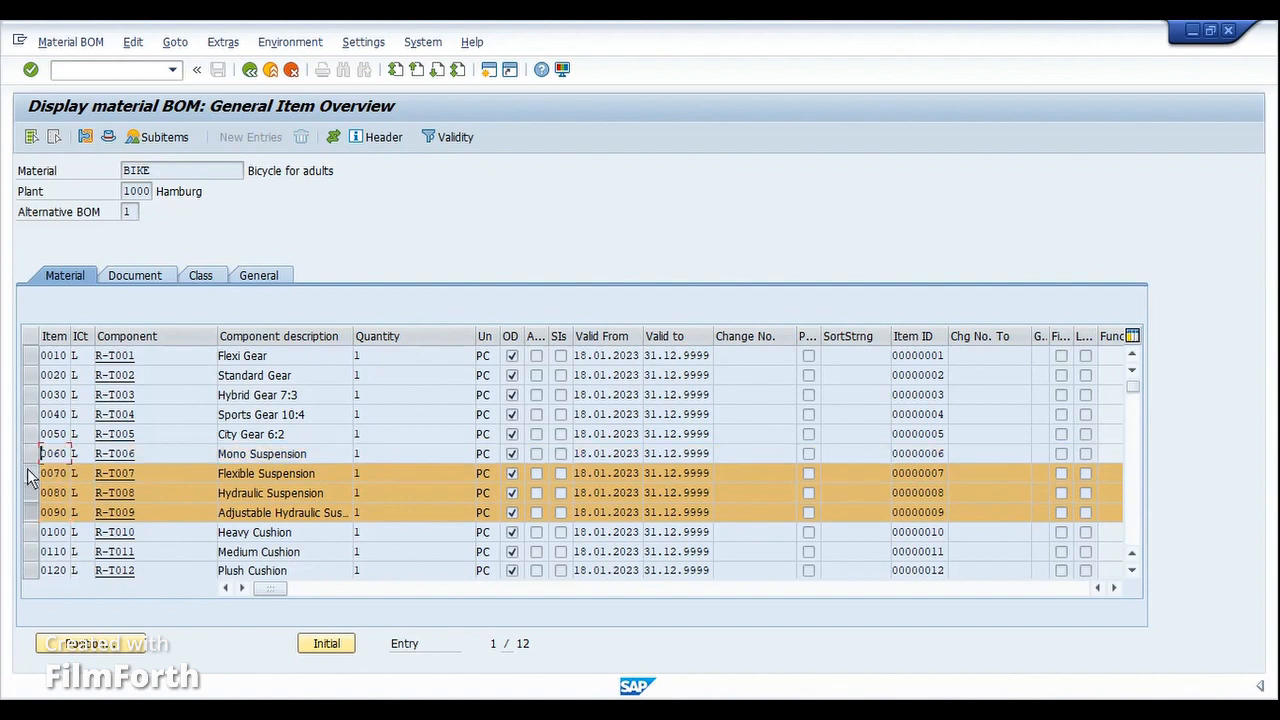
click(29, 475)
click(29, 478)
click(29, 510)
click(30, 492)
click(30, 473)
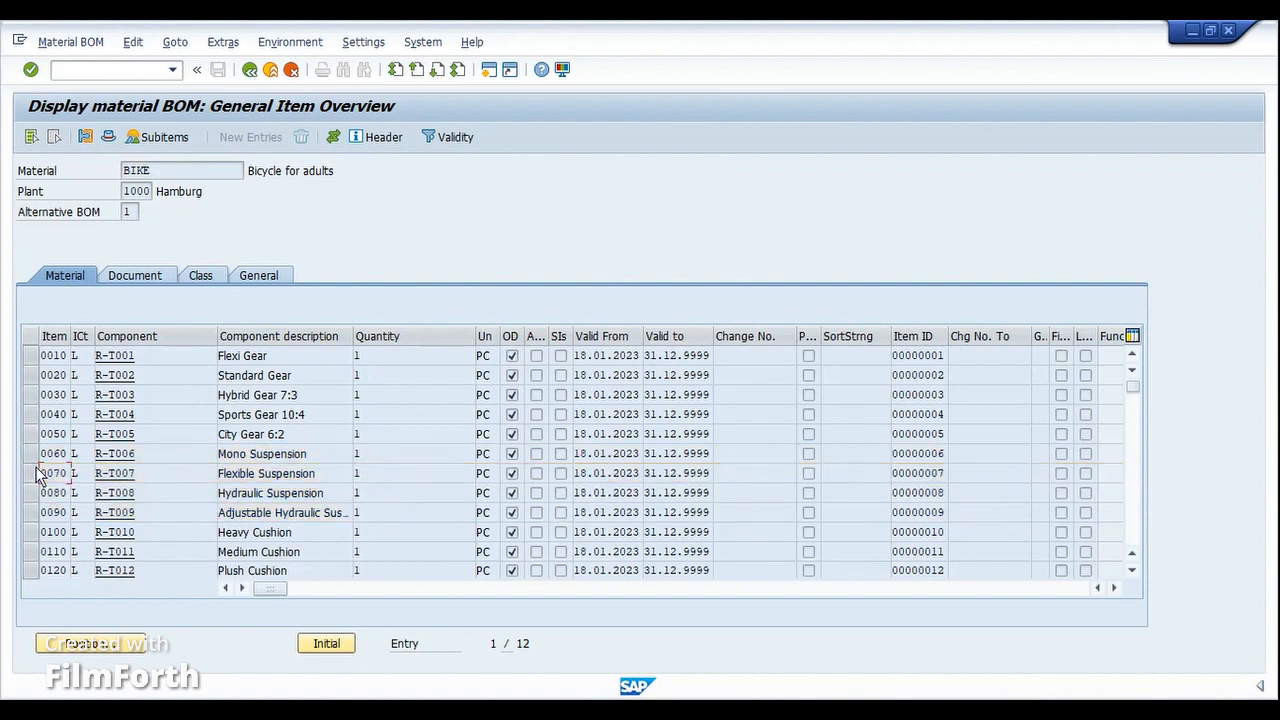
Step: Examine the seat and model criteria in the selection condition of BOM item 0100, Heavy Cushion, and return to the overview
click(31, 532)
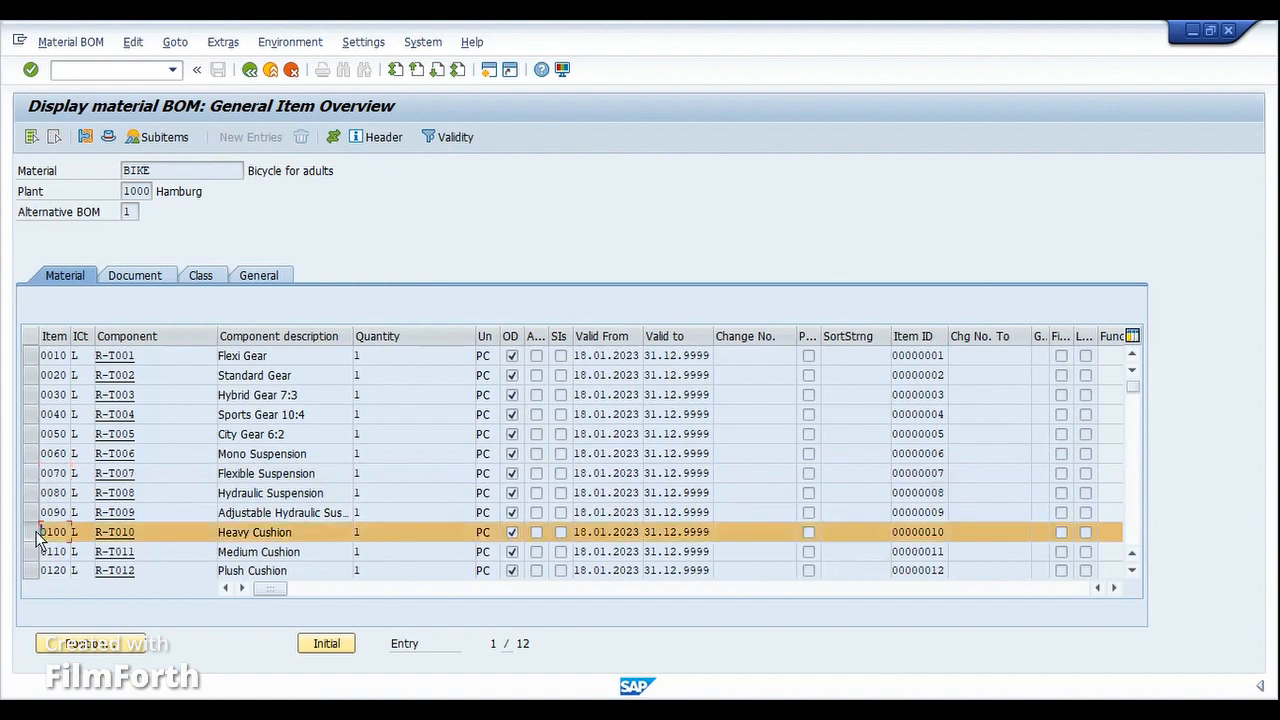
click(333, 140)
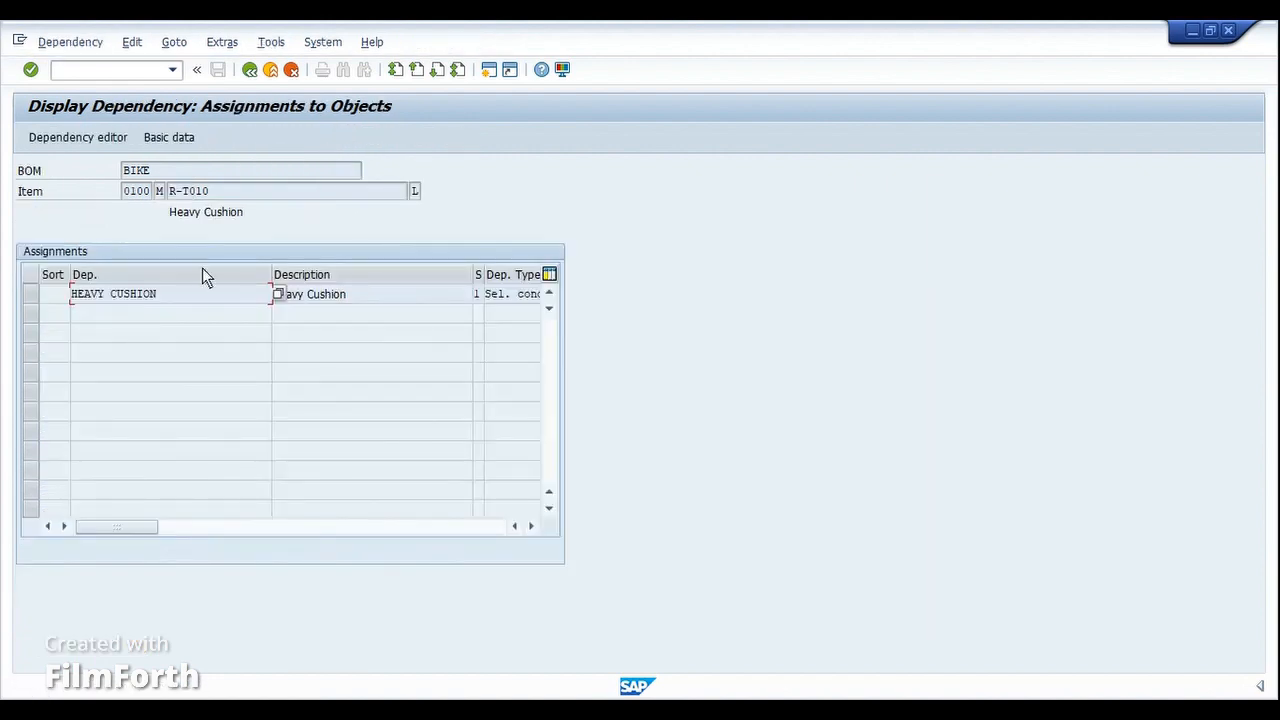
click(78, 137)
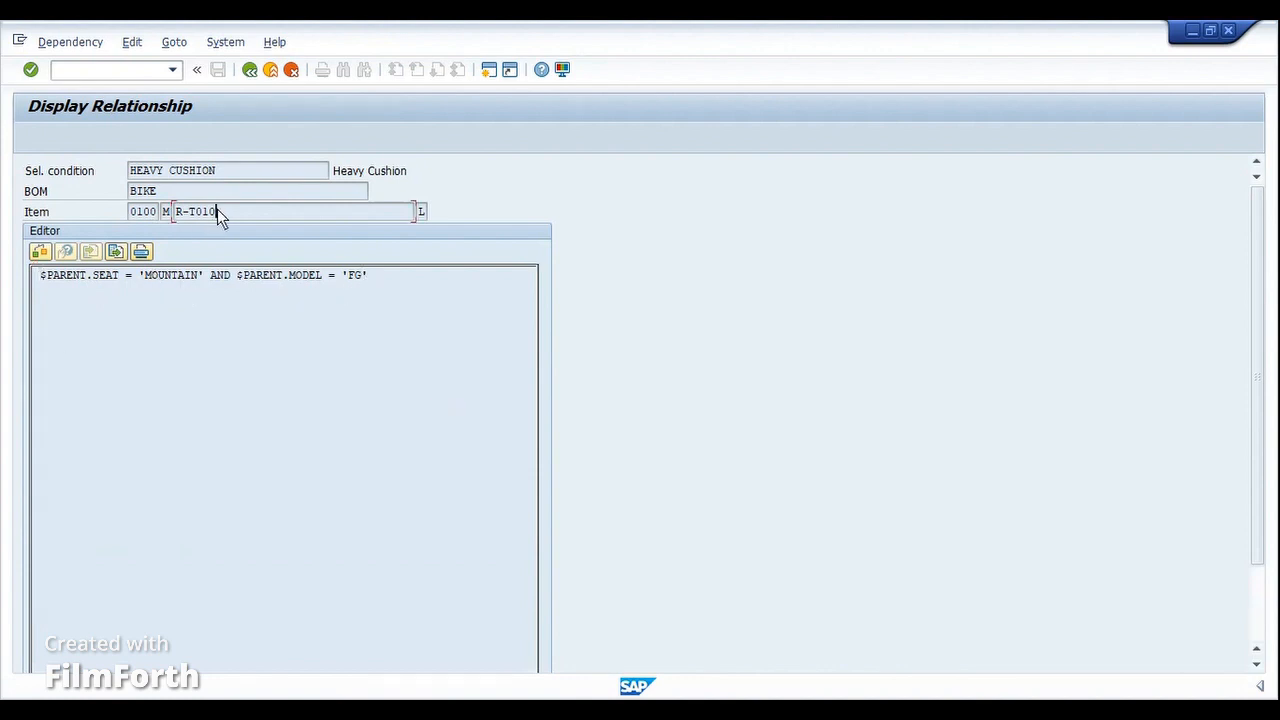
drag(216, 210, 168, 217)
click(170, 212)
click(249, 77)
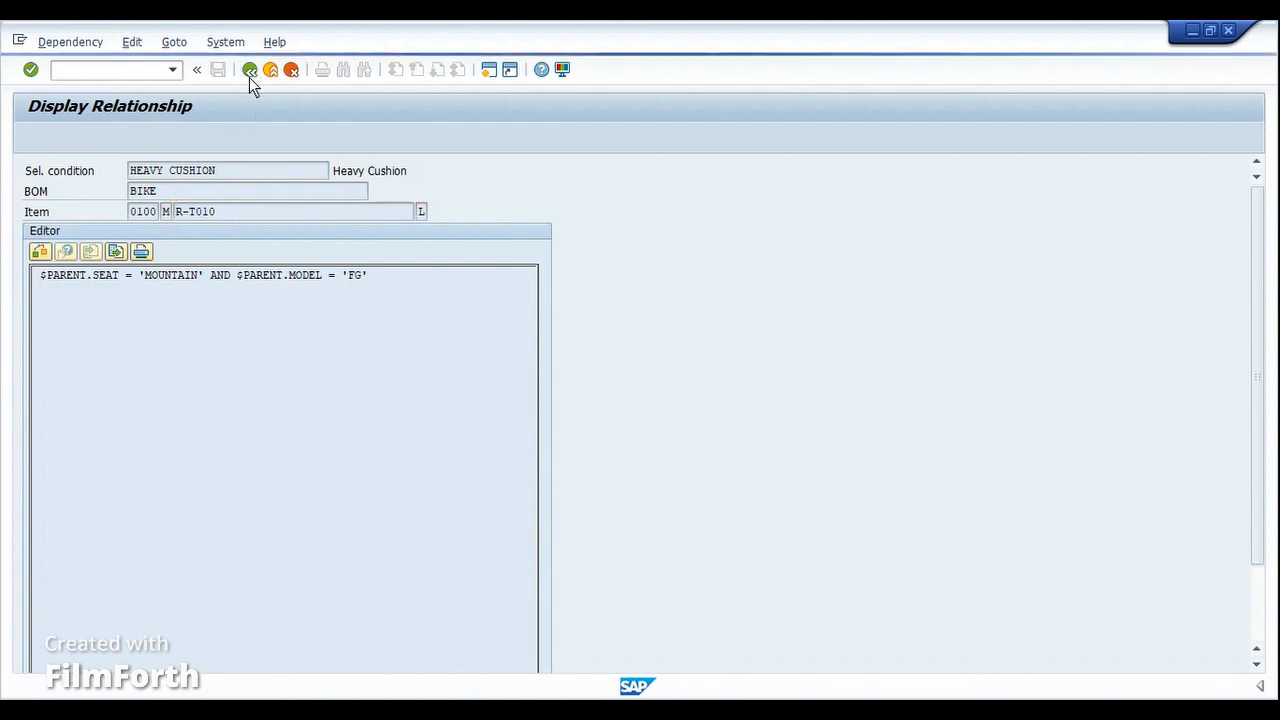
click(249, 77)
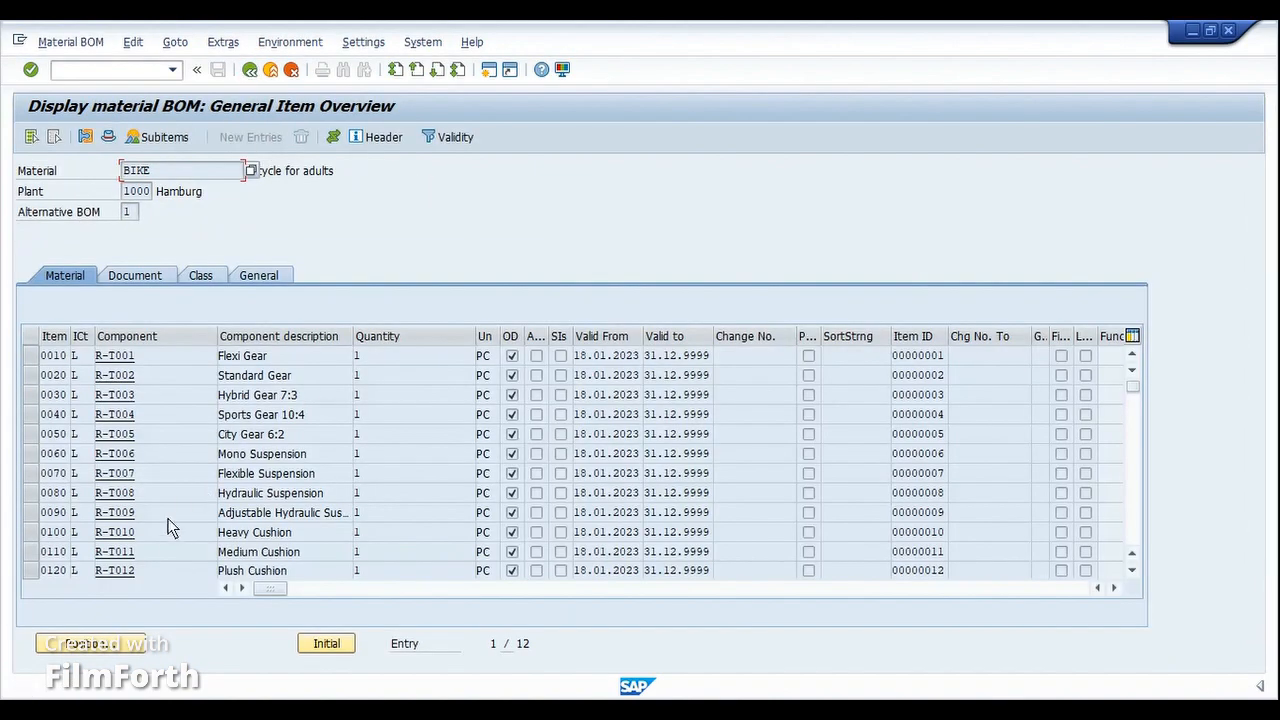
Step: Examine the selection condition assigned to BOM item 0110, Medium Cushion, and return to the item overview
click(133, 556)
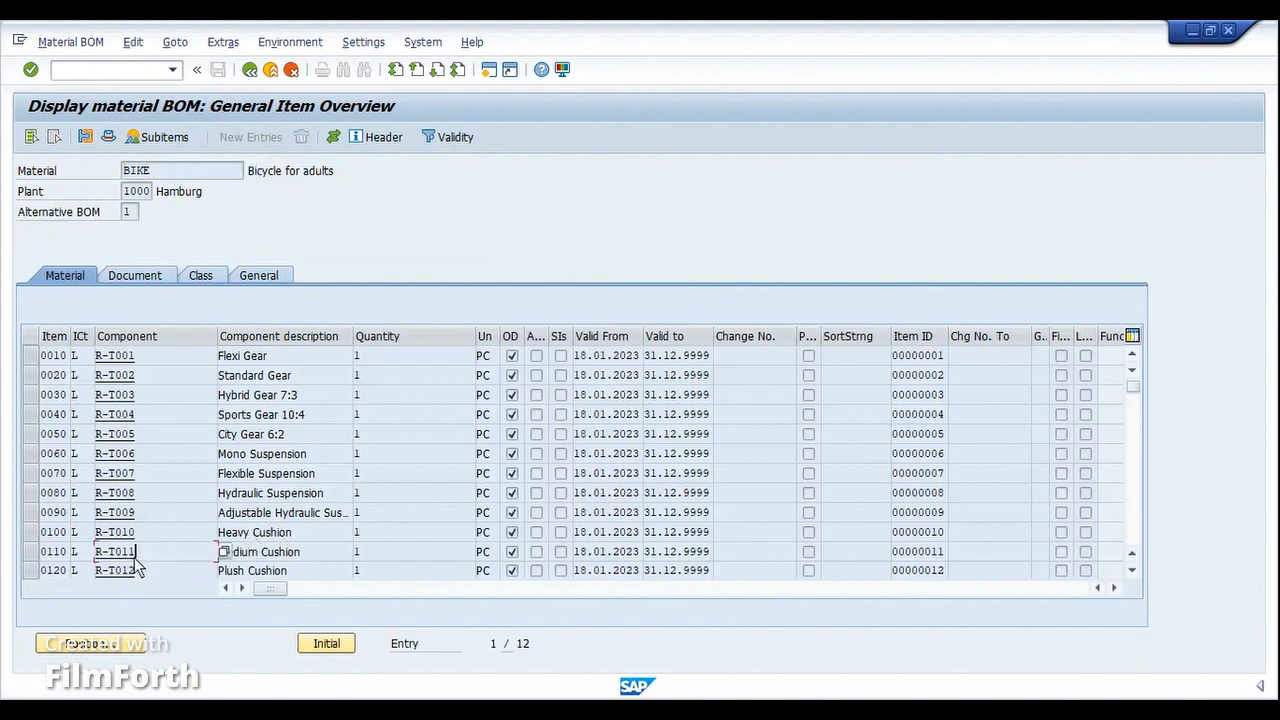
click(31, 552)
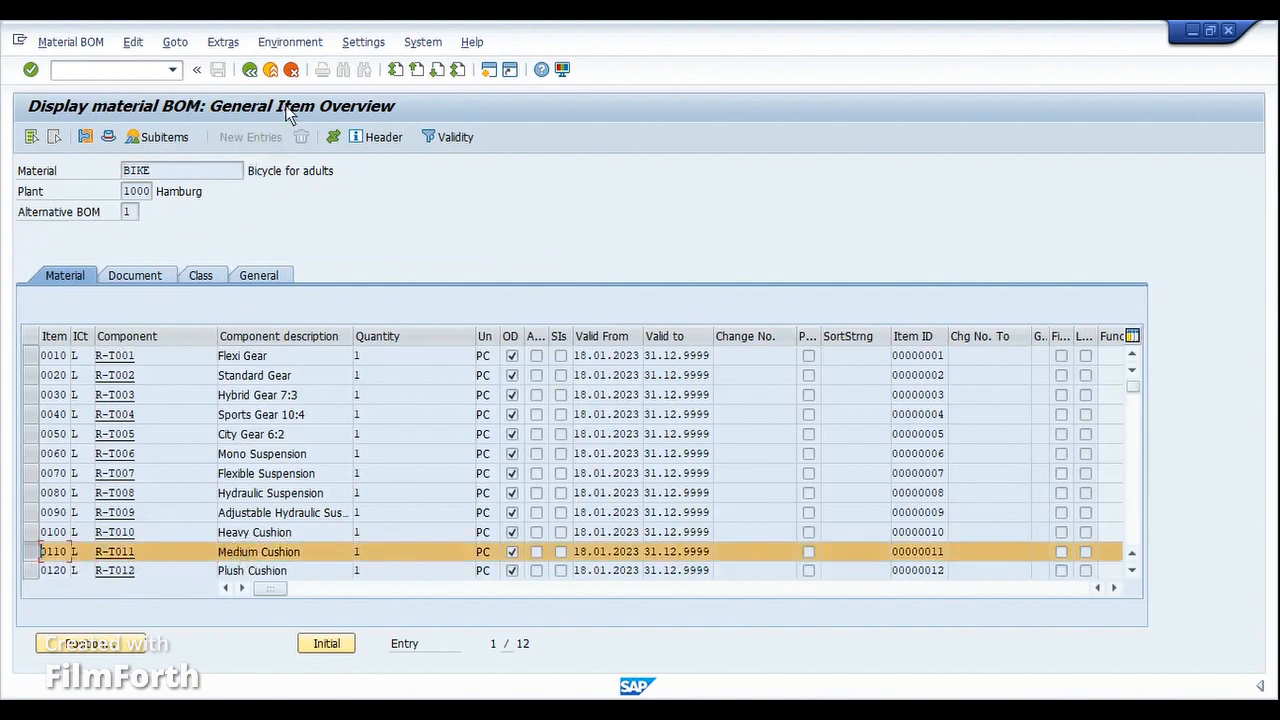
click(333, 136)
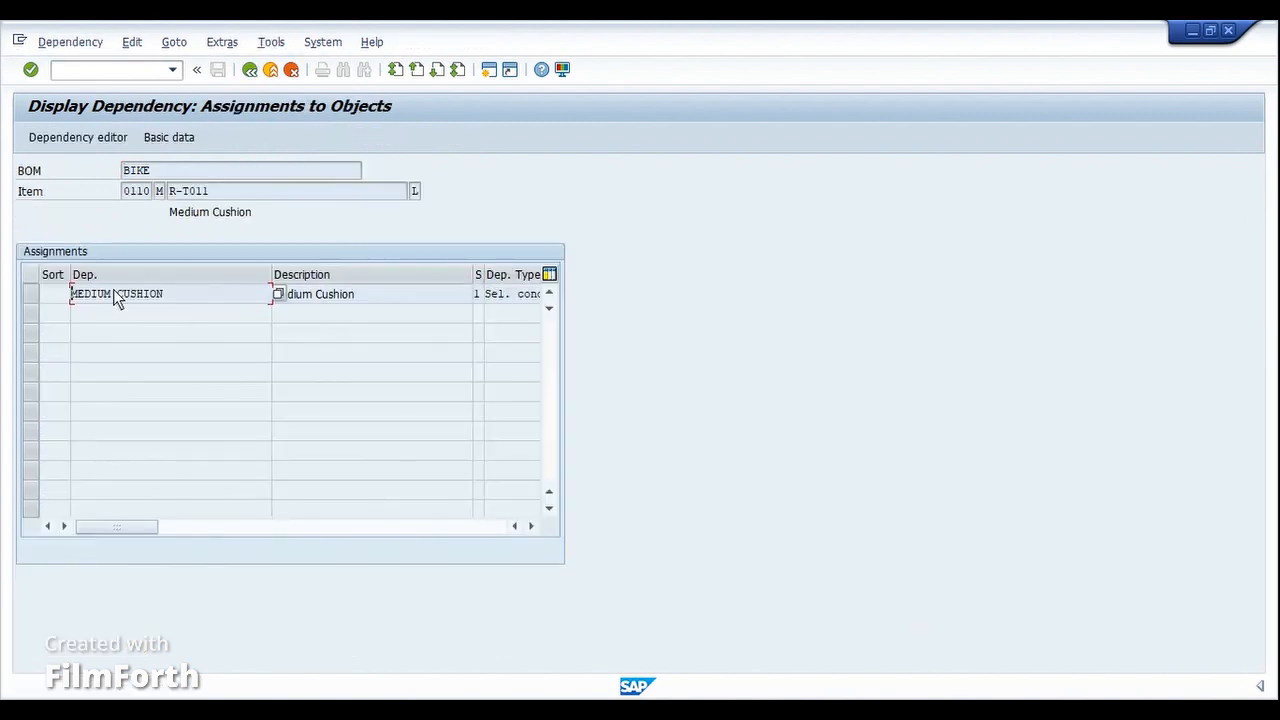
click(115, 131)
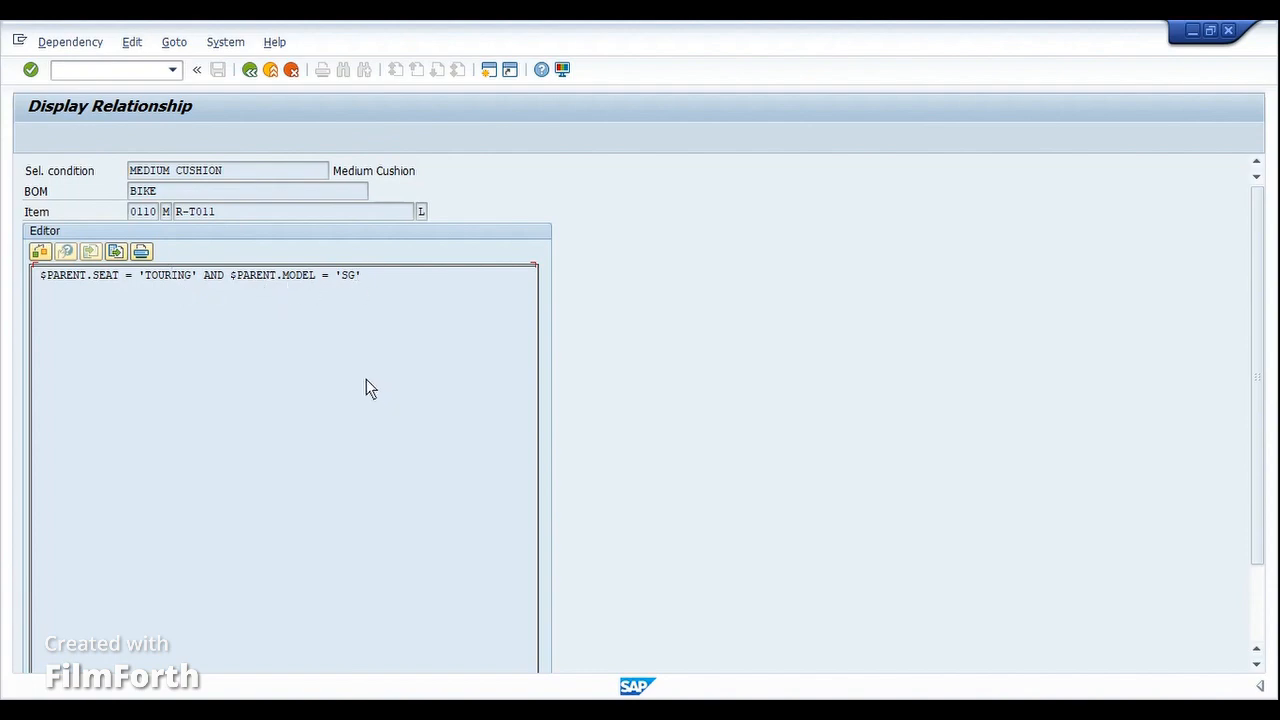
click(249, 74)
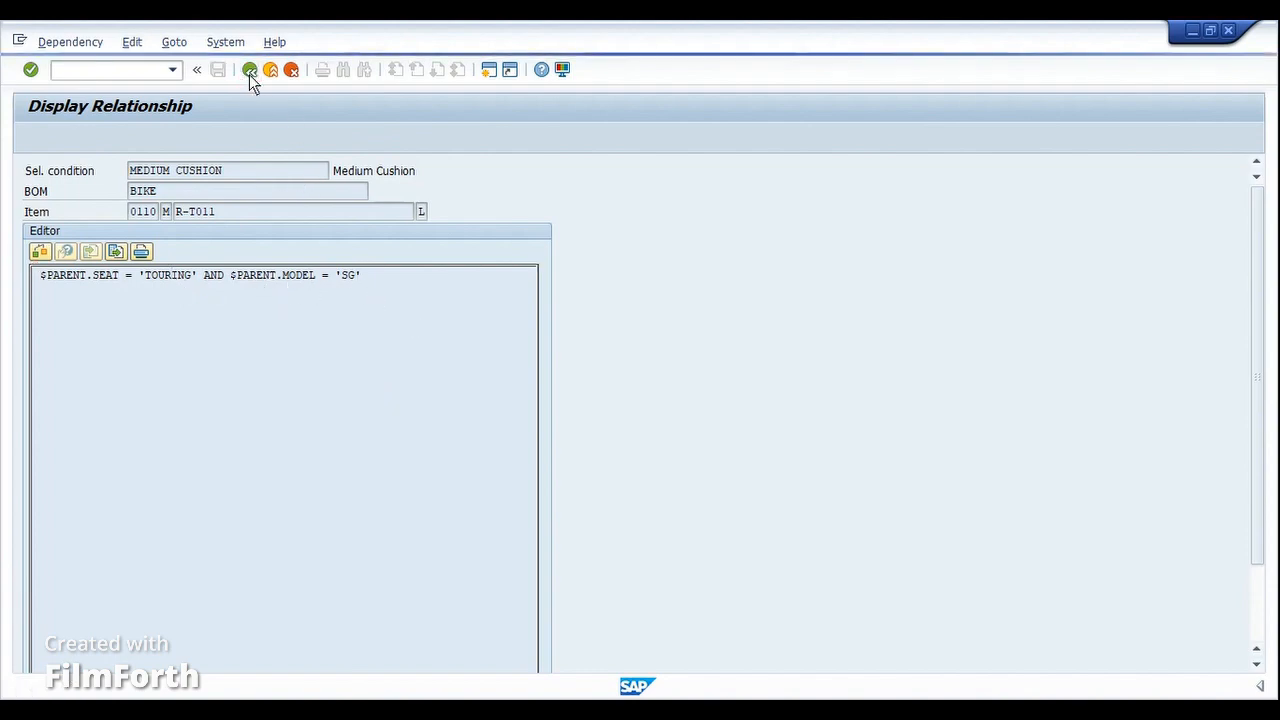
click(249, 74)
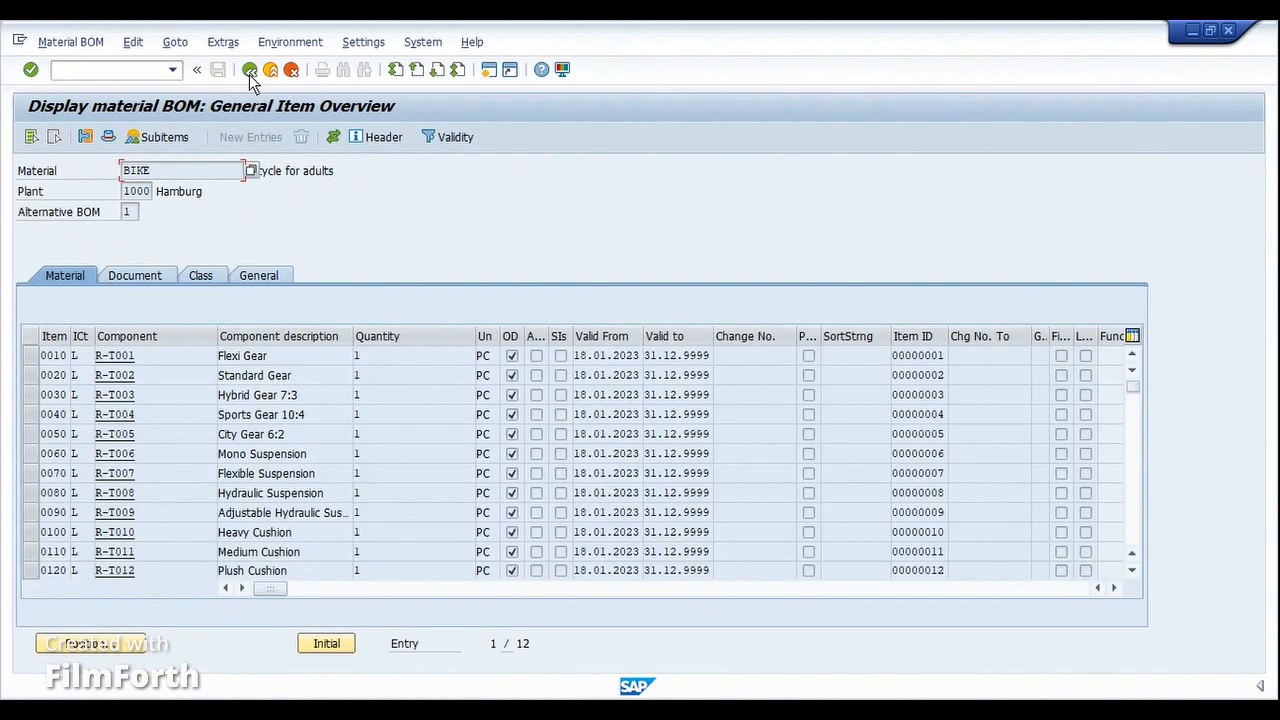
Step: Examine the seat, model and suspension criteria in the selection condition of BOM item 0120, Plush Cushion, and leave the condition
click(30, 570)
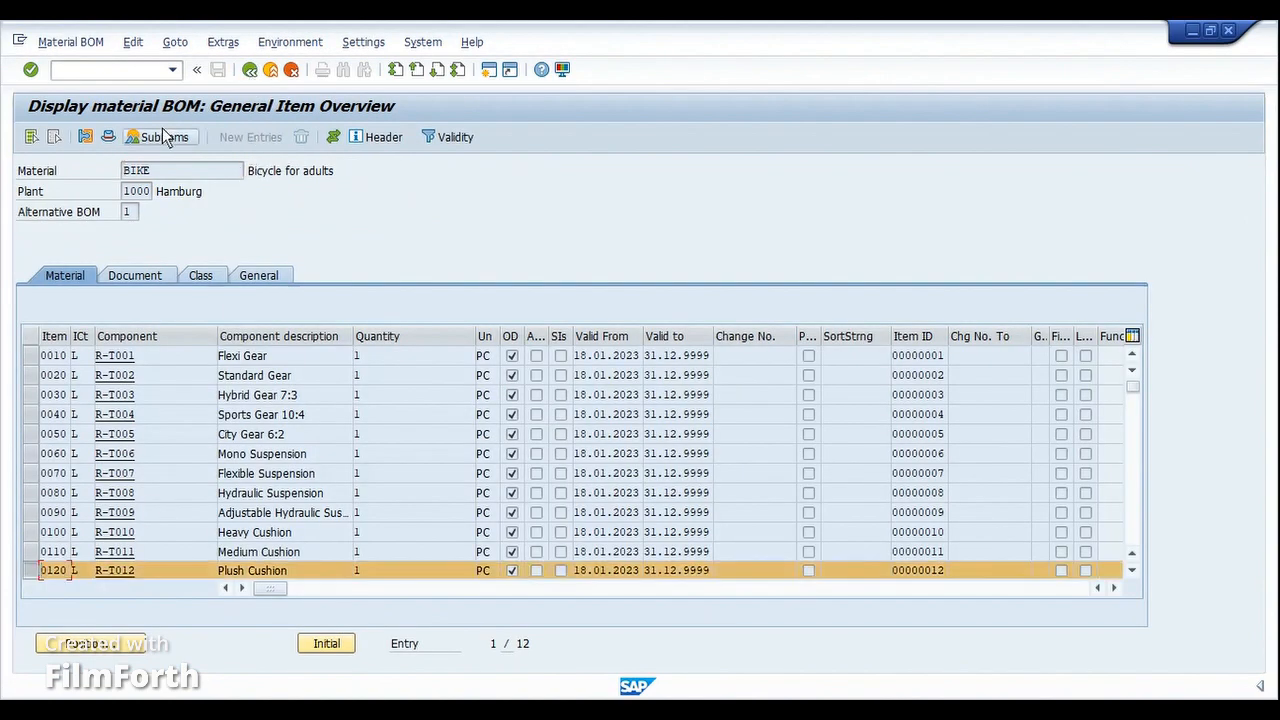
click(335, 139)
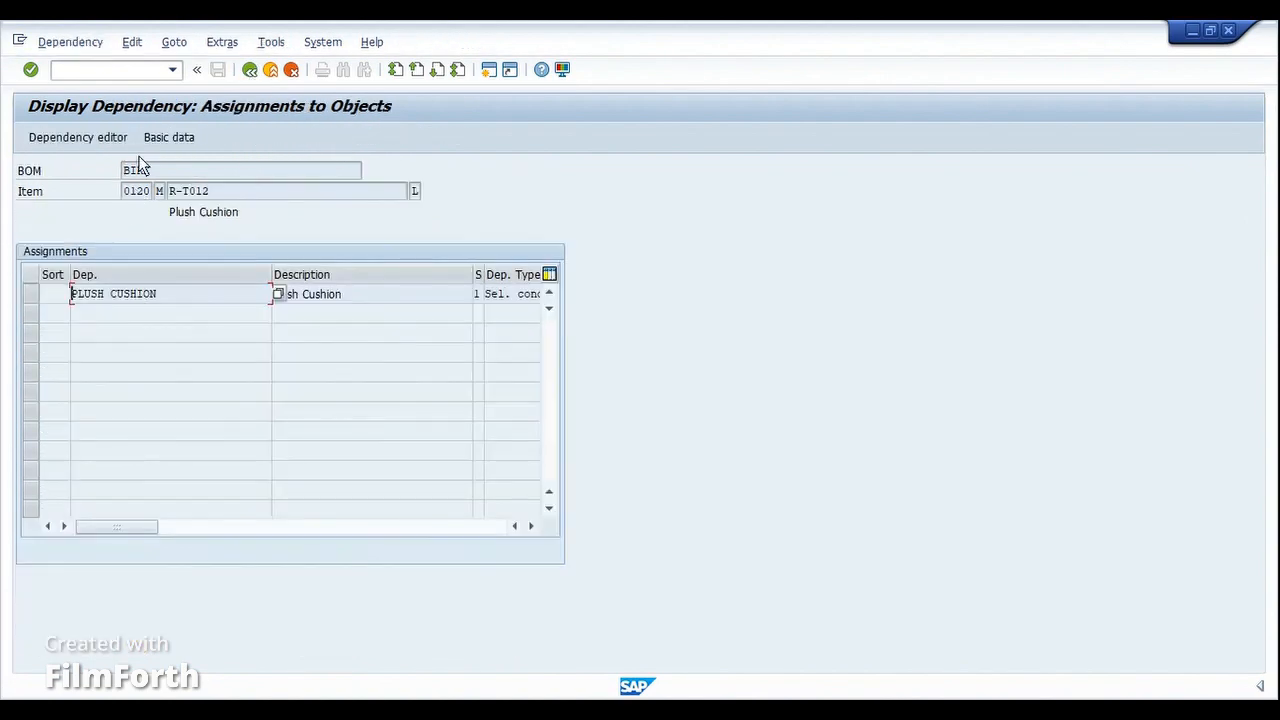
double_click(172, 293)
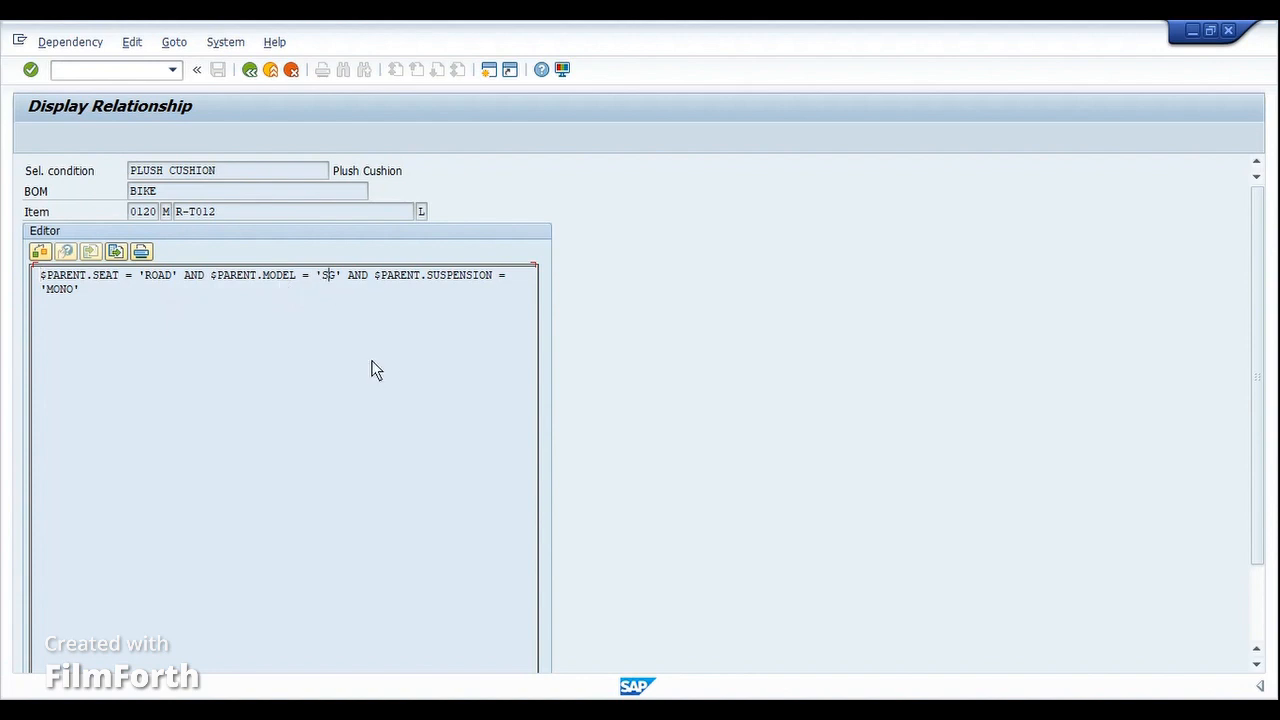
click(330, 276)
drag(83, 289, 40, 287)
click(327, 278)
click(338, 279)
drag(244, 213, 176, 214)
click(177, 211)
click(252, 75)
click(250, 72)
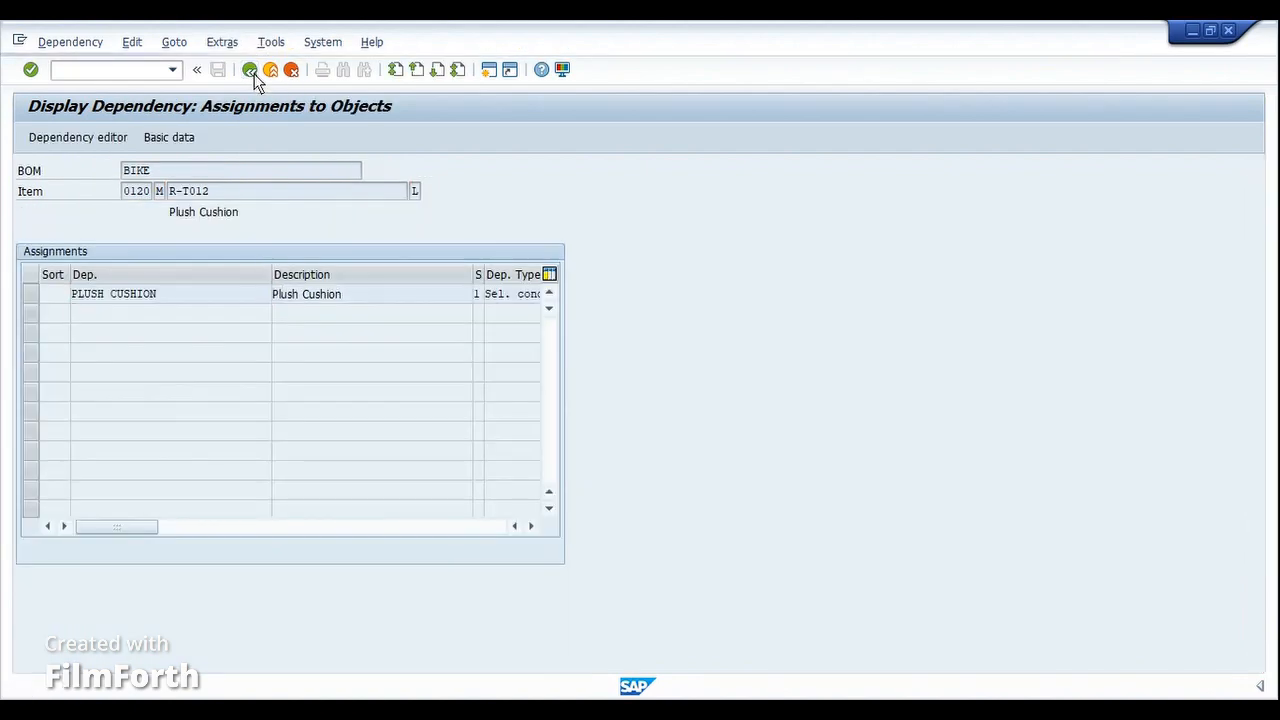
Step: Switch to the sales order's configuration result and check the components selected for BIKE
click(552, 693)
click(592, 638)
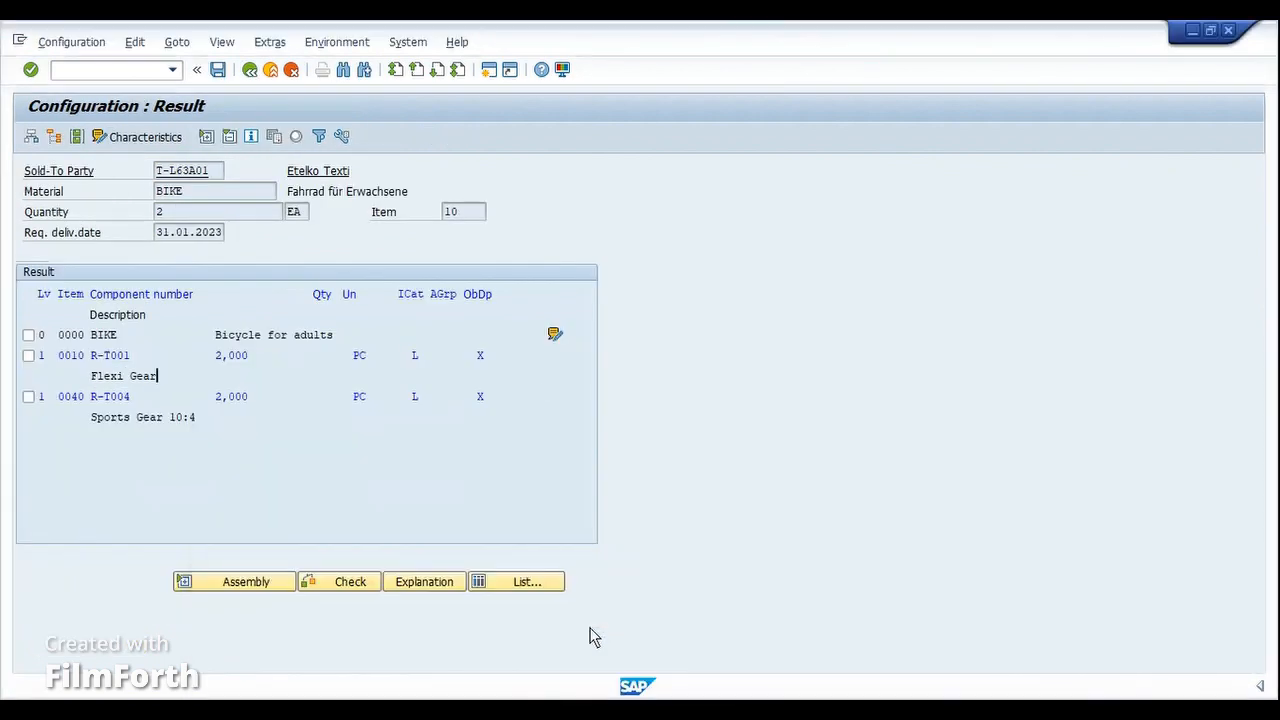
double_click(101, 402)
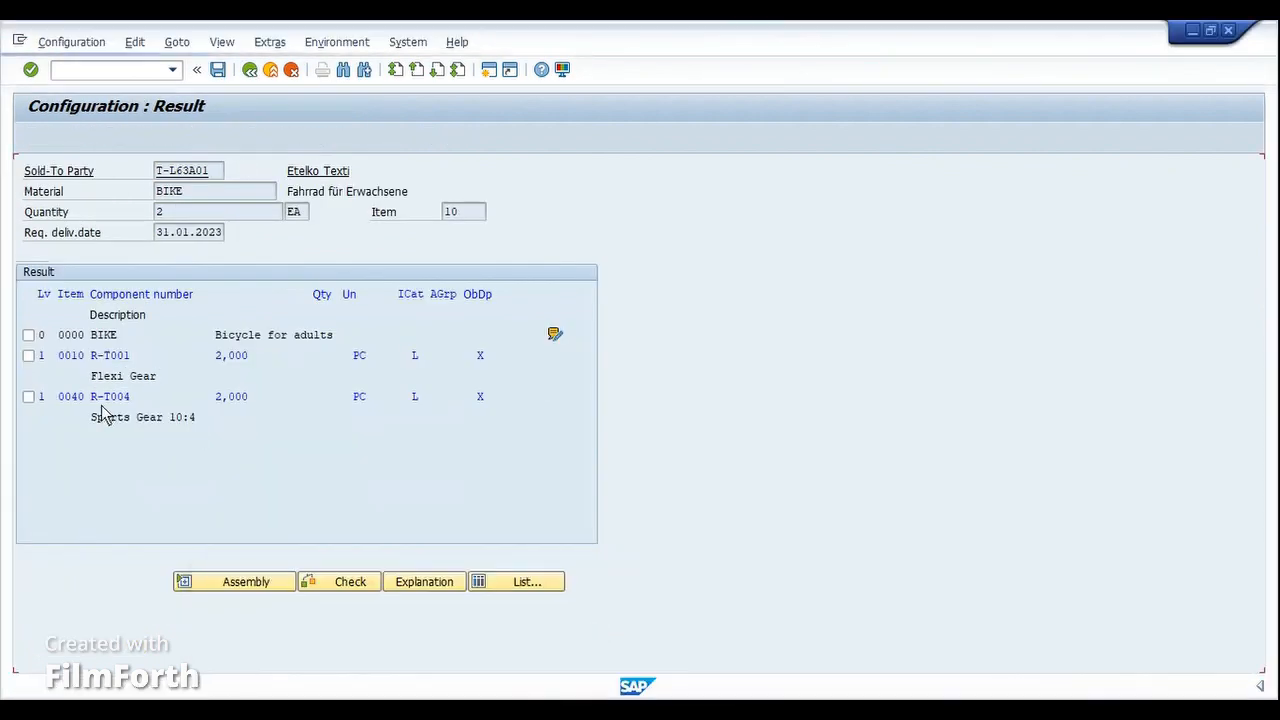
Step: Return to the sales order overview, reopen the characteristic value assignment of item 10, BIKE, and go to its Type of Seat value
click(249, 70)
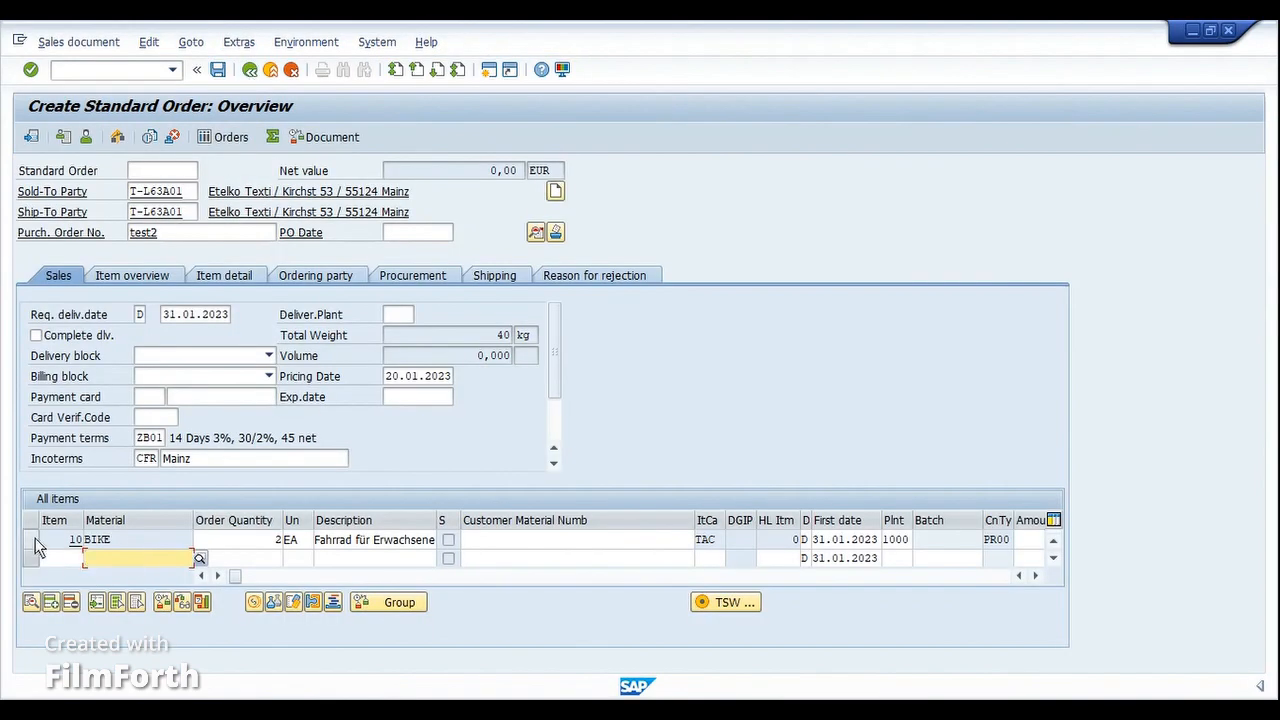
click(32, 539)
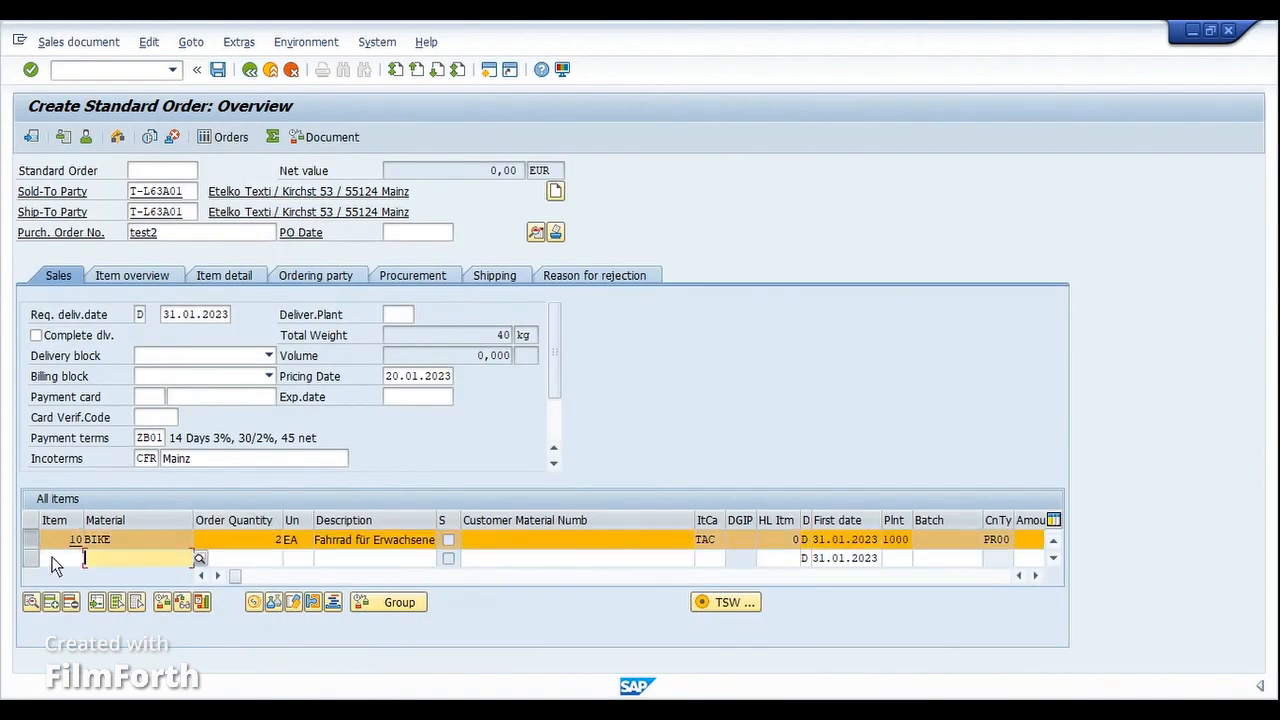
click(291, 601)
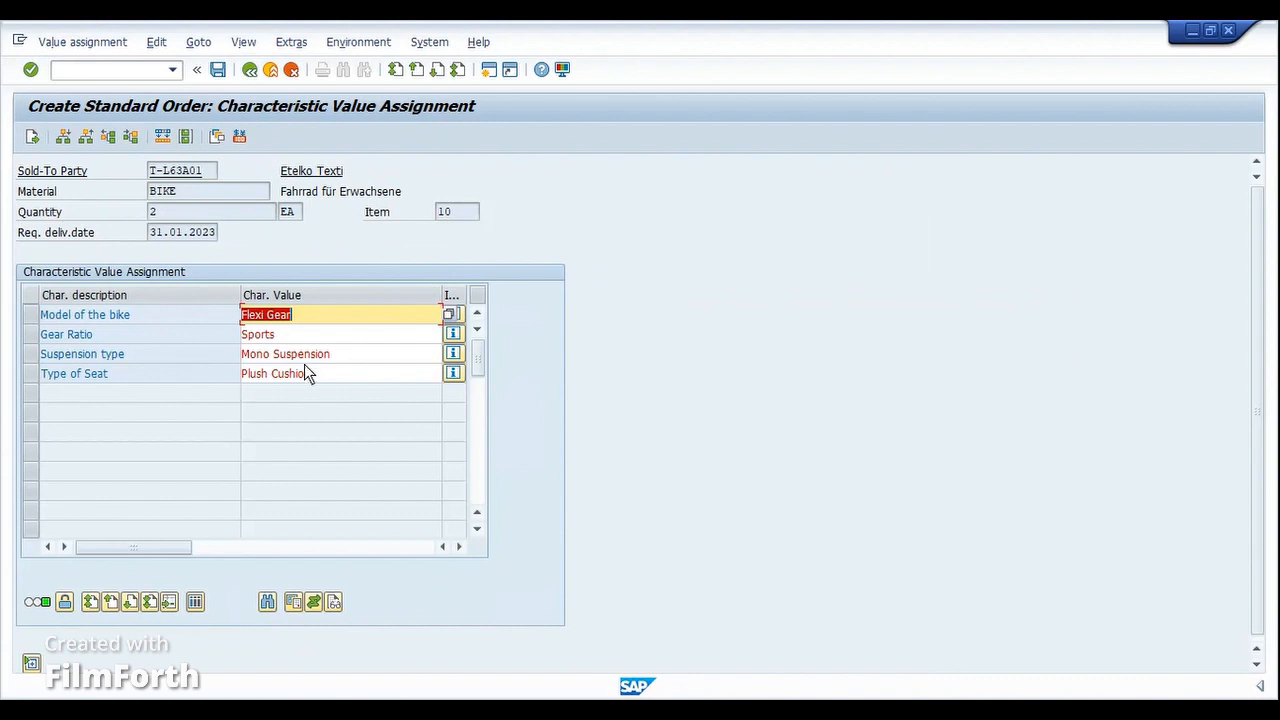
click(356, 369)
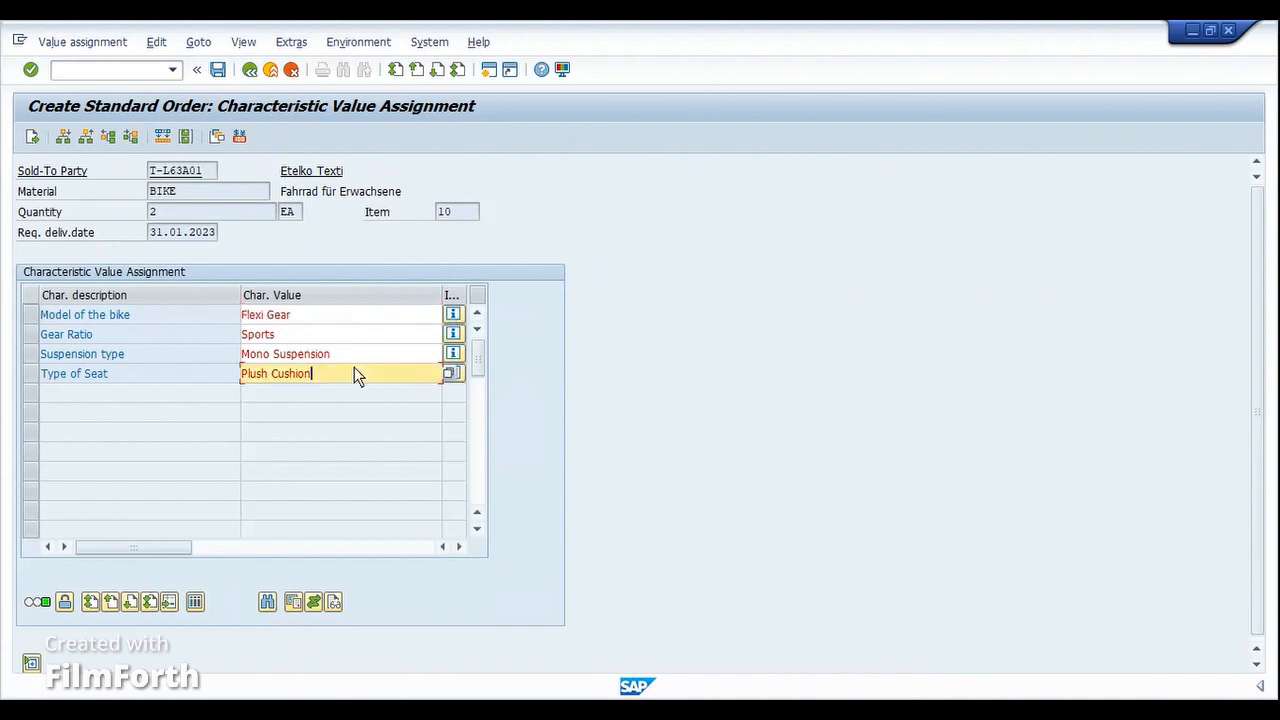
Step: Change the Suspension type value of BIKE to FLEXI, Flexible Suspension
click(331, 320)
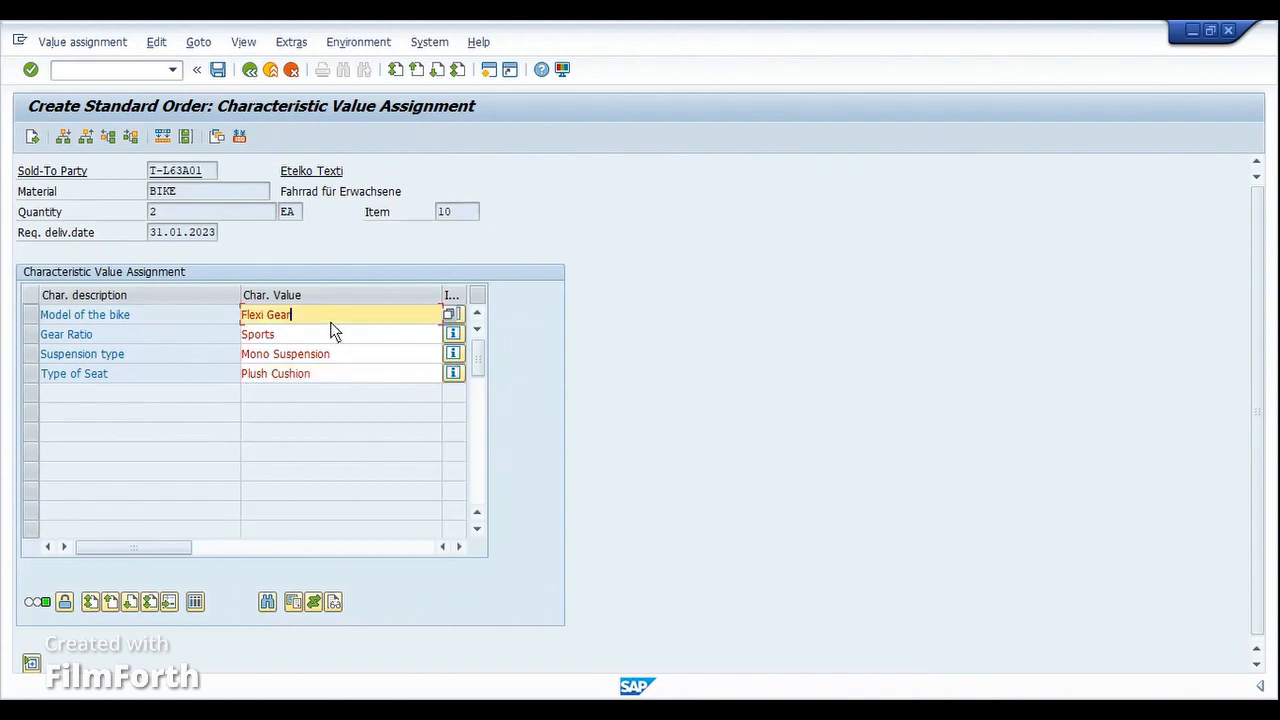
click(347, 378)
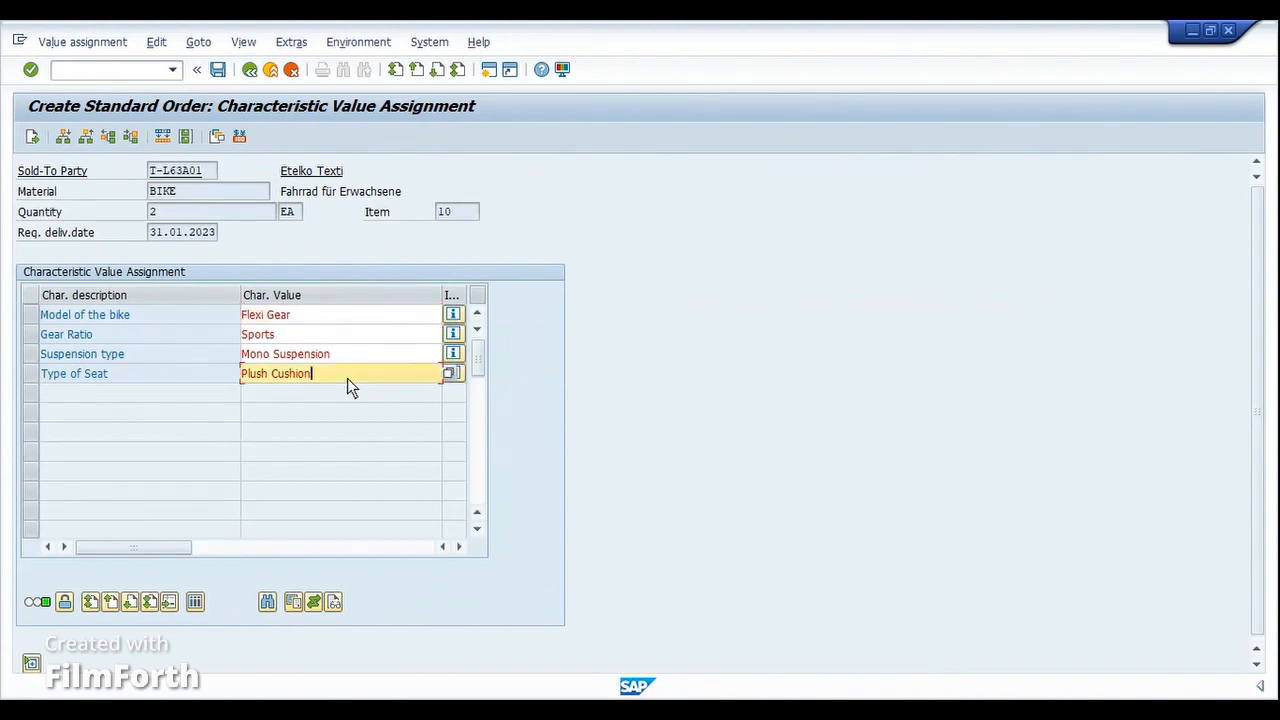
click(404, 356)
click(447, 353)
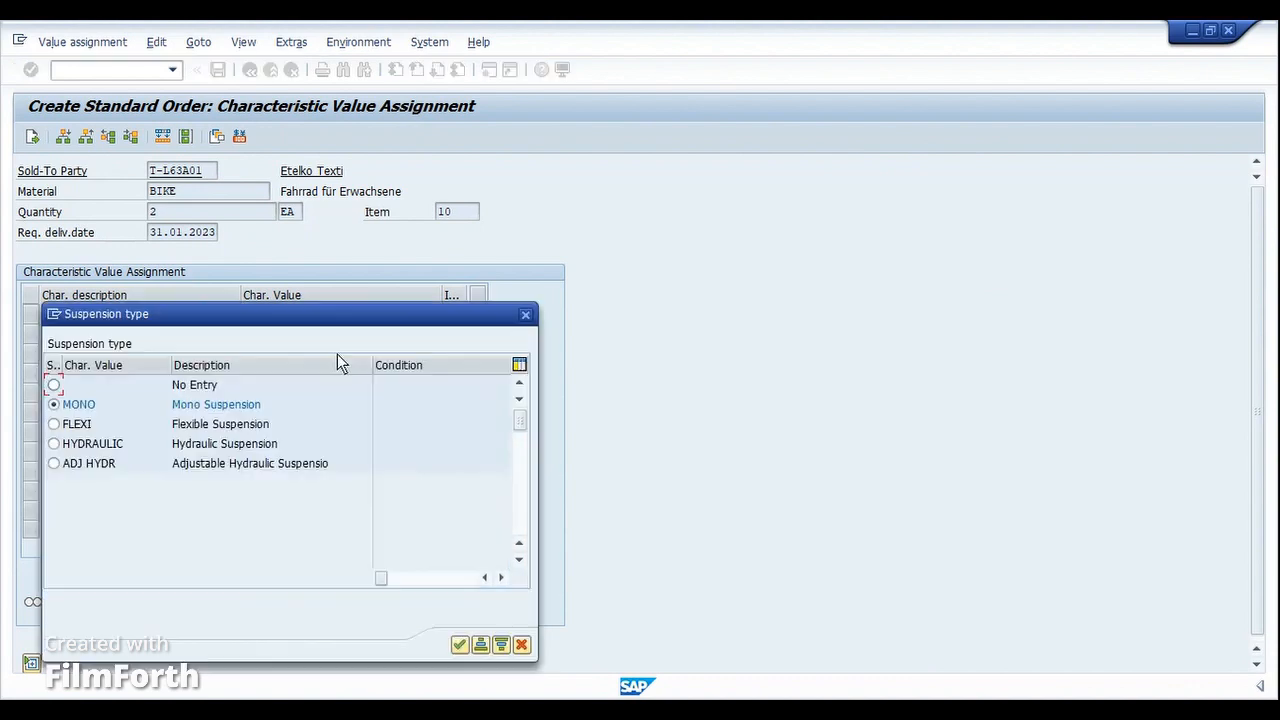
drag(270, 314, 535, 273)
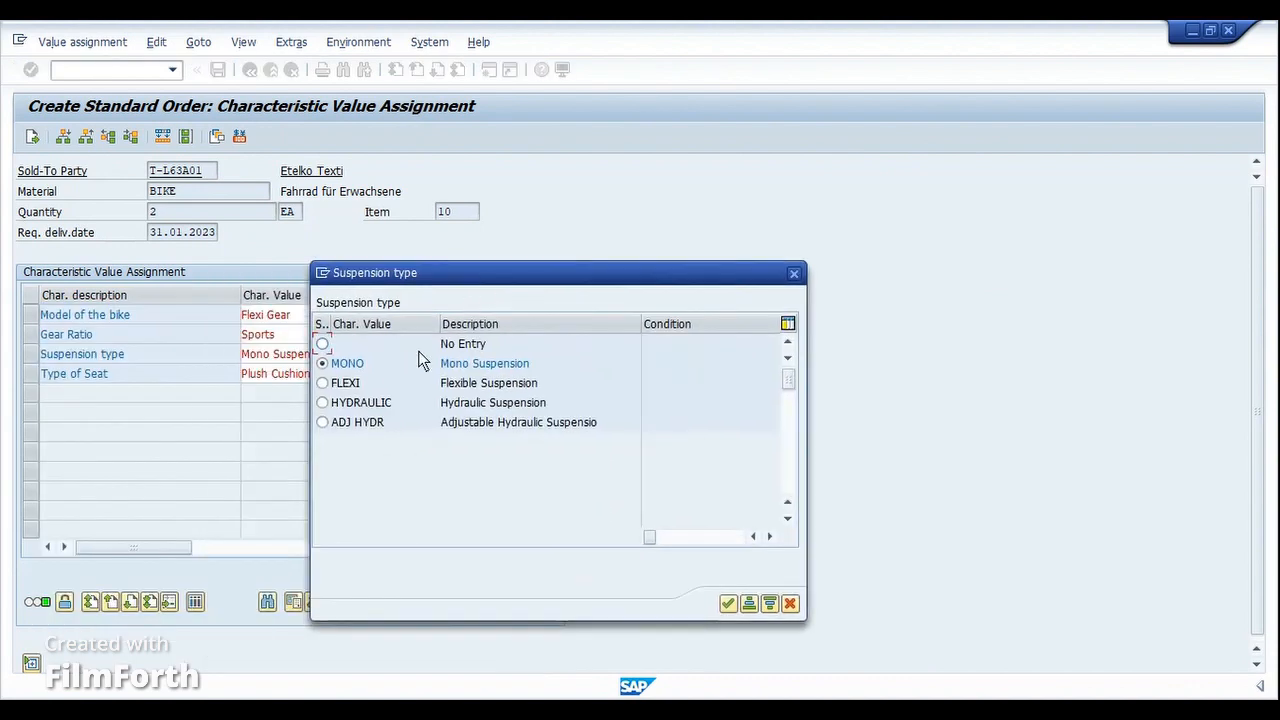
double_click(325, 386)
Step: Set the Type of Seat to MOUNTAIN, Heavy Cushion, and display the configuration result with the selected components
click(335, 374)
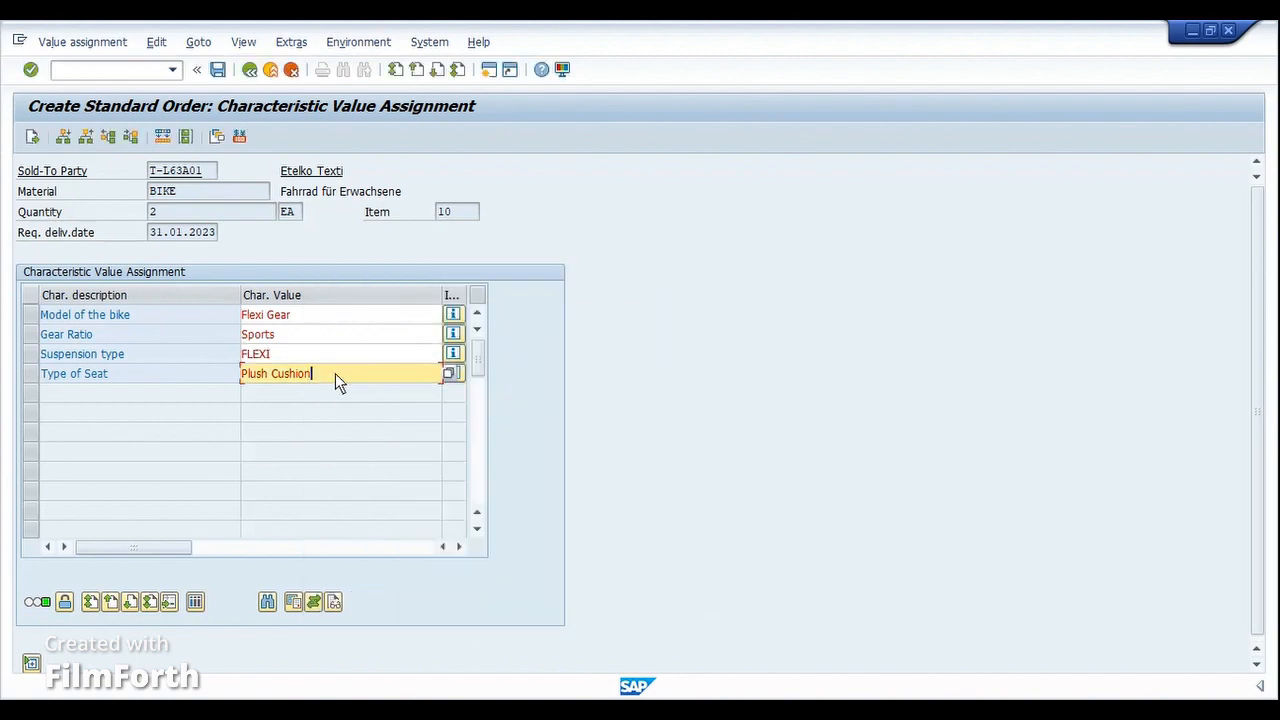
click(448, 374)
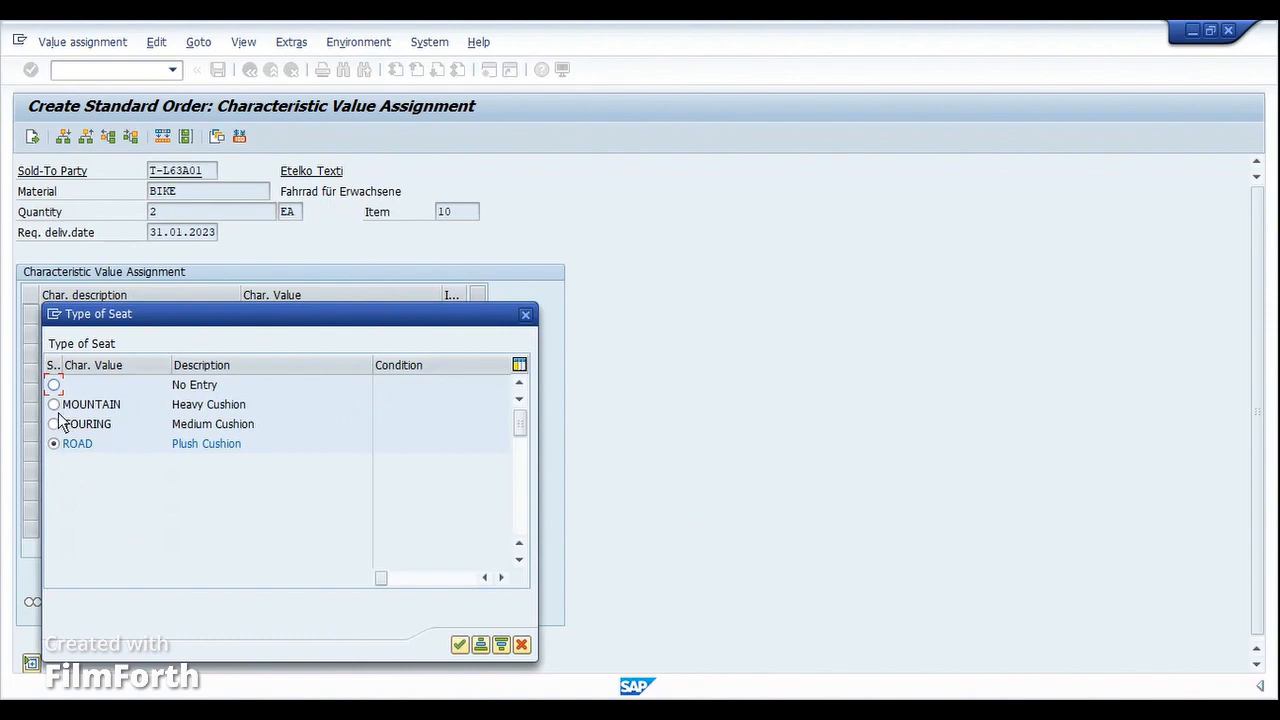
double_click(55, 405)
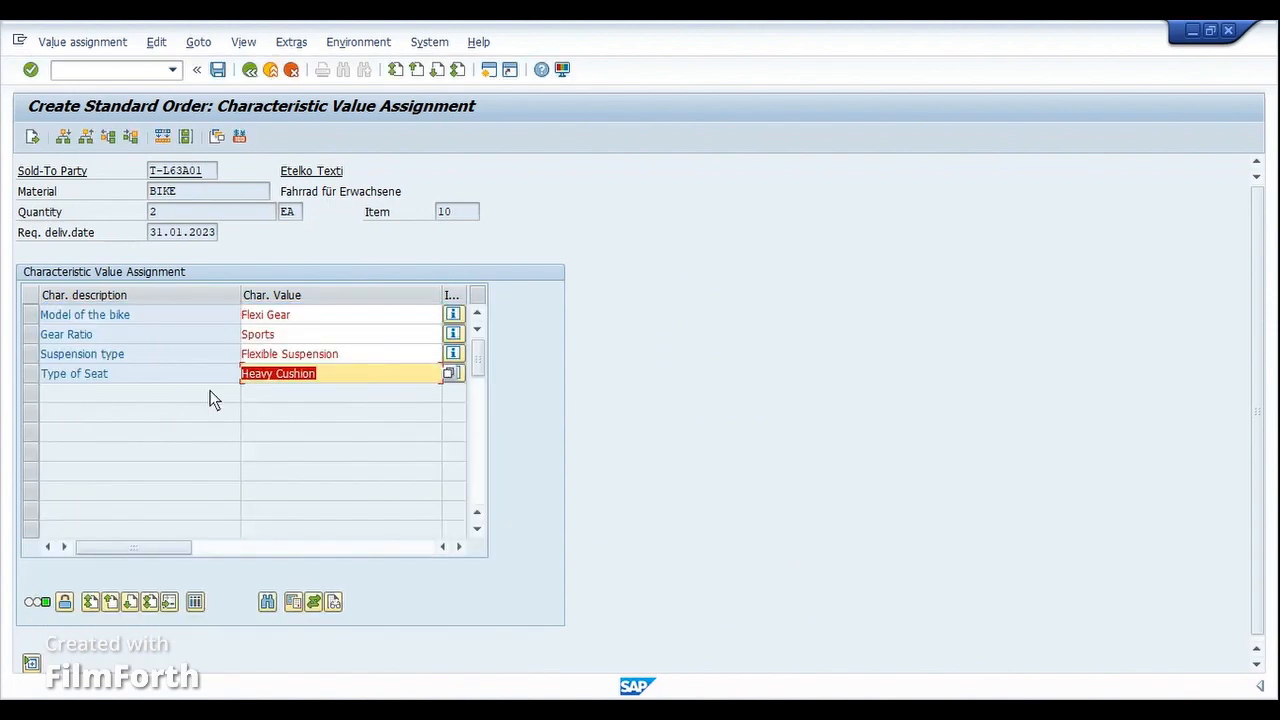
click(165, 140)
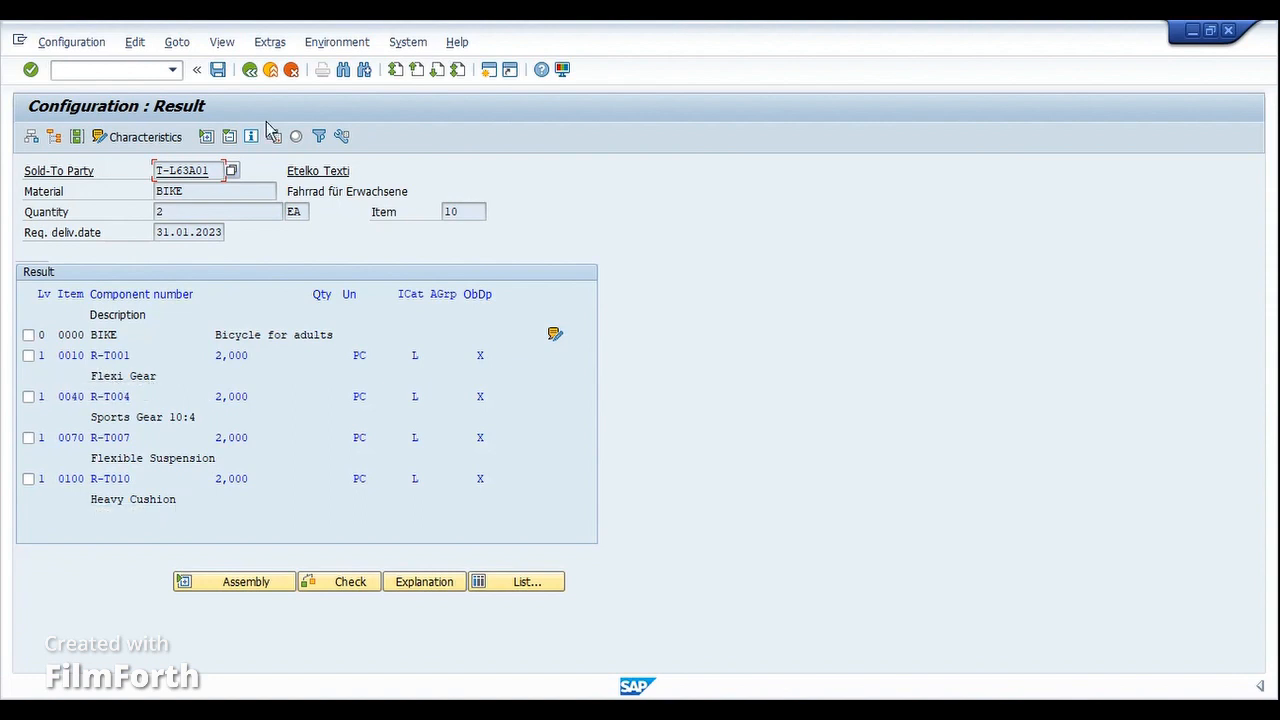
Step: Try to save the sales order and edit item 10's missing net value through the incompletion log, then return to the overview
click(219, 70)
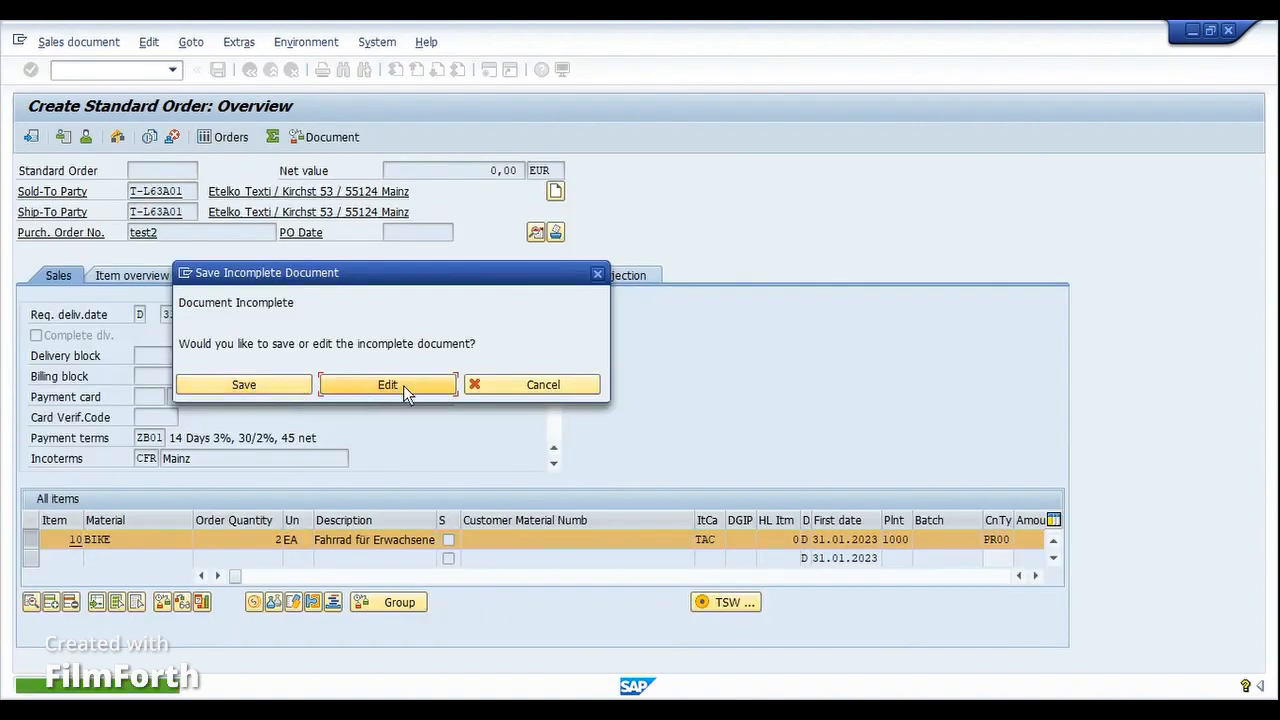
click(403, 385)
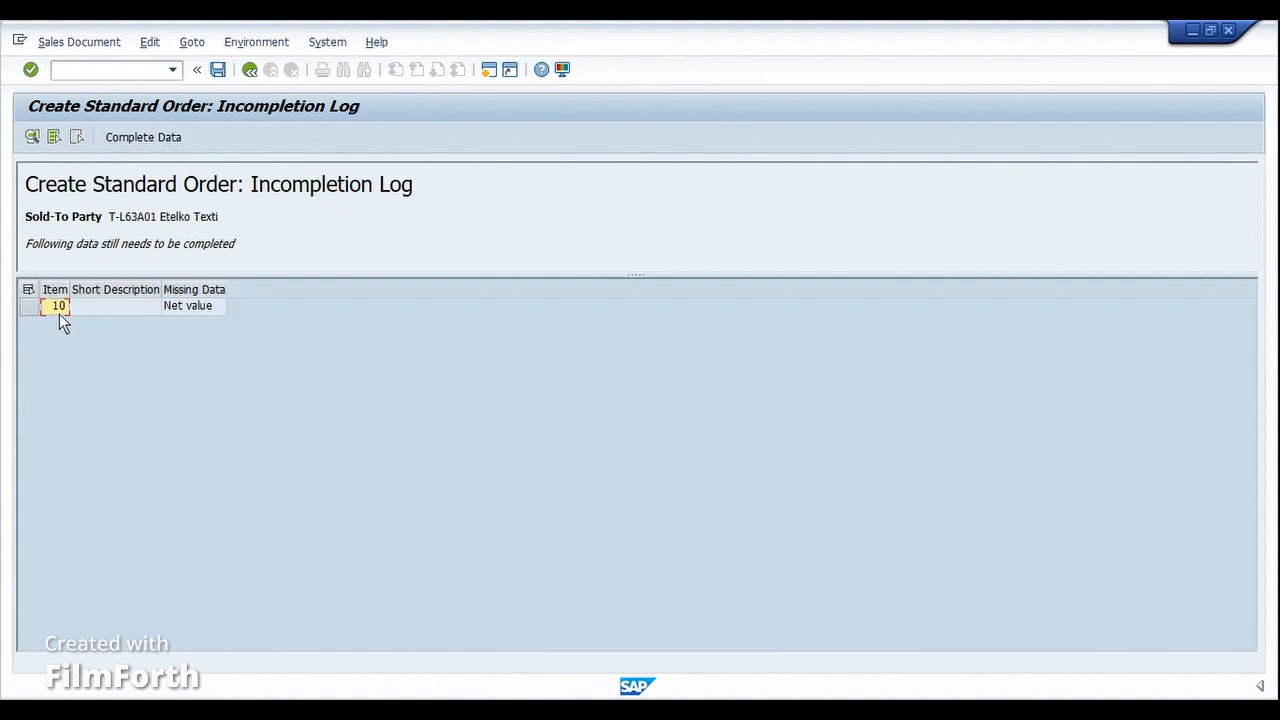
click(130, 306)
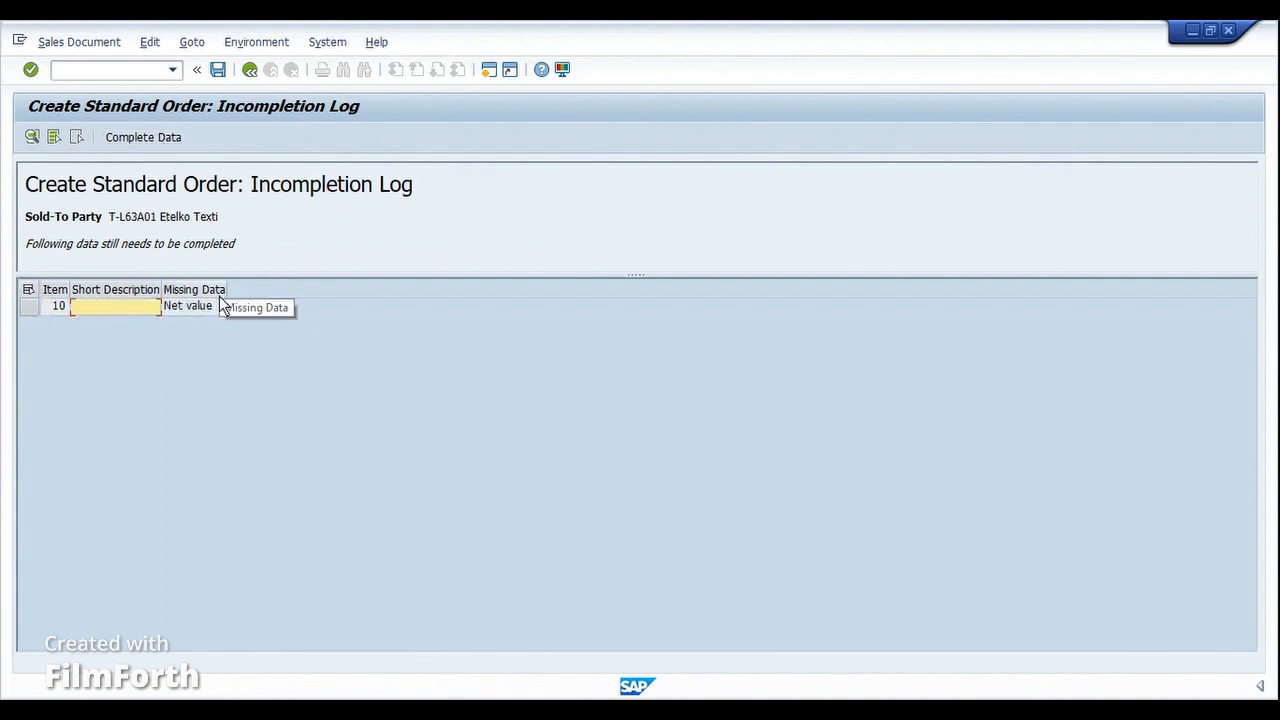
click(205, 311)
double_click(205, 311)
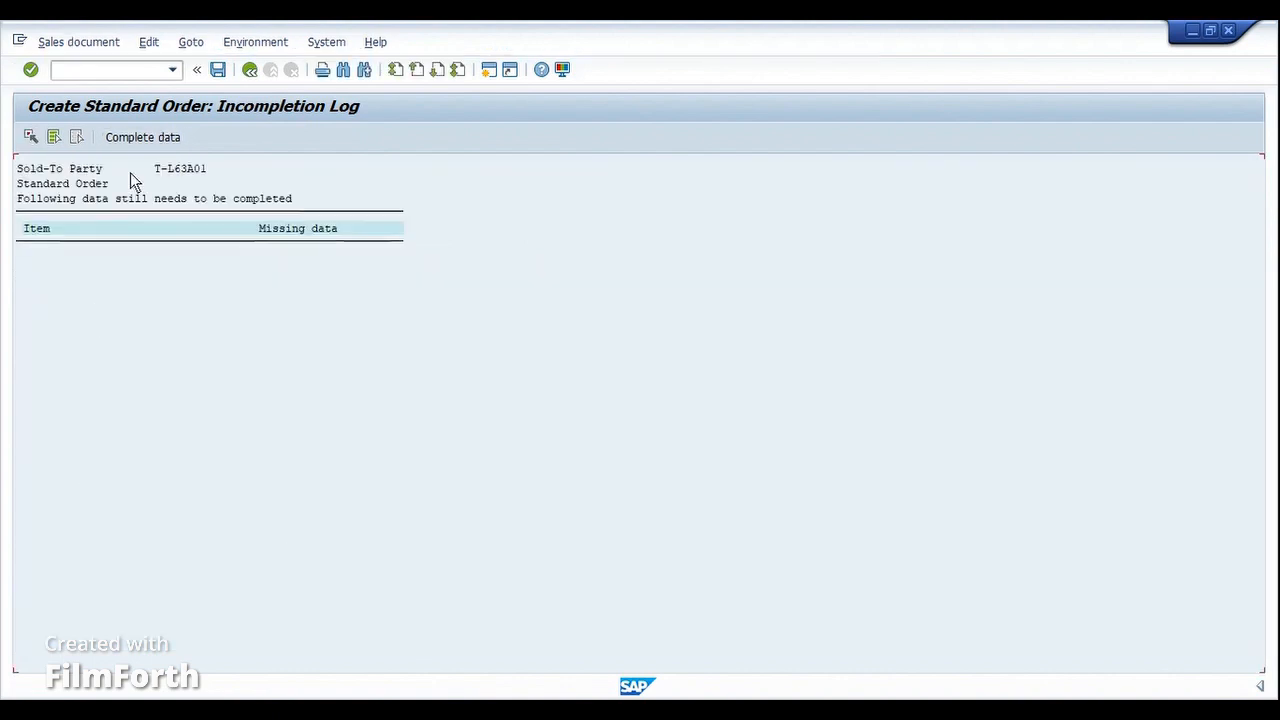
click(245, 72)
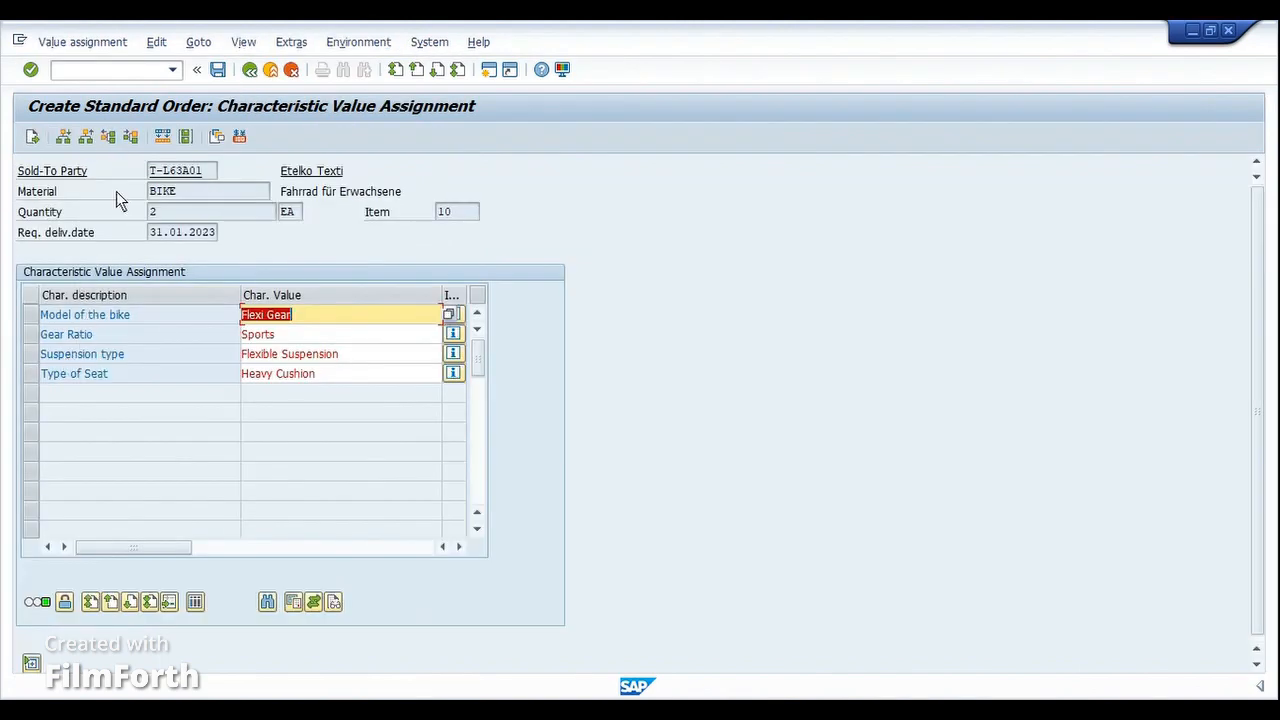
click(249, 69)
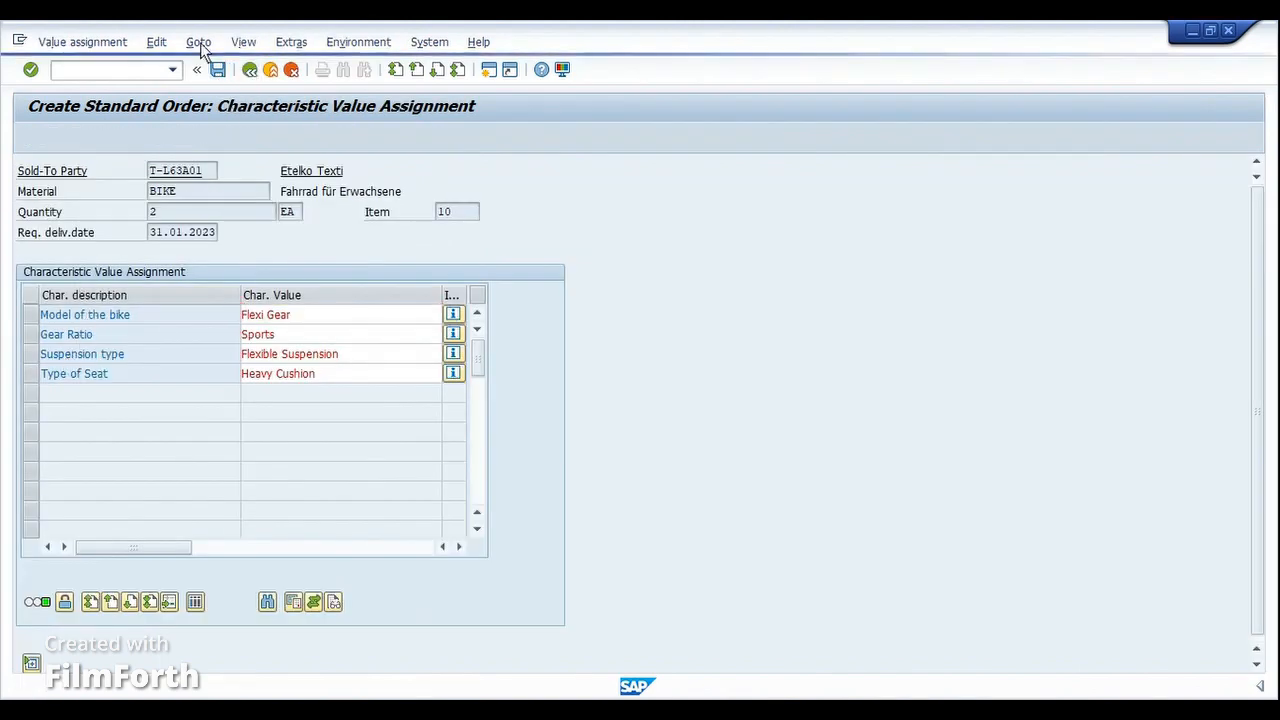
Step: Open the sales order's incompletion log and go to completing the missing net value of item 10
click(191, 45)
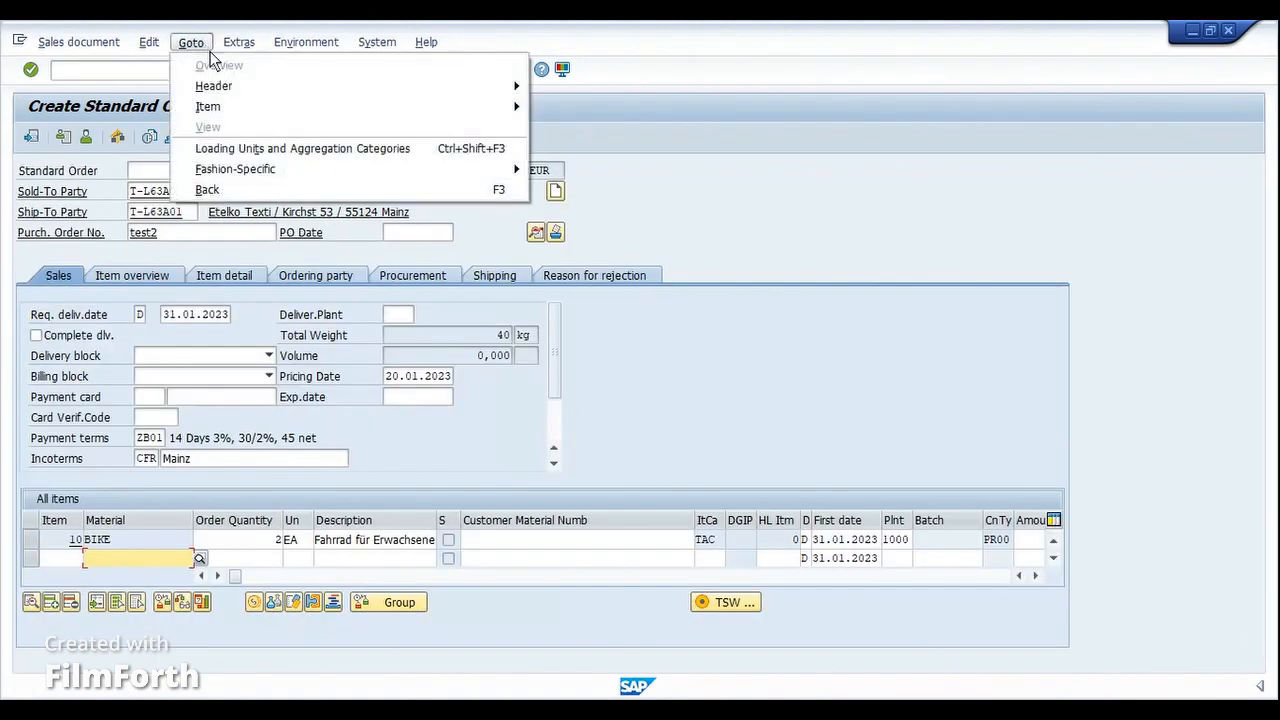
mouse_move(239, 44)
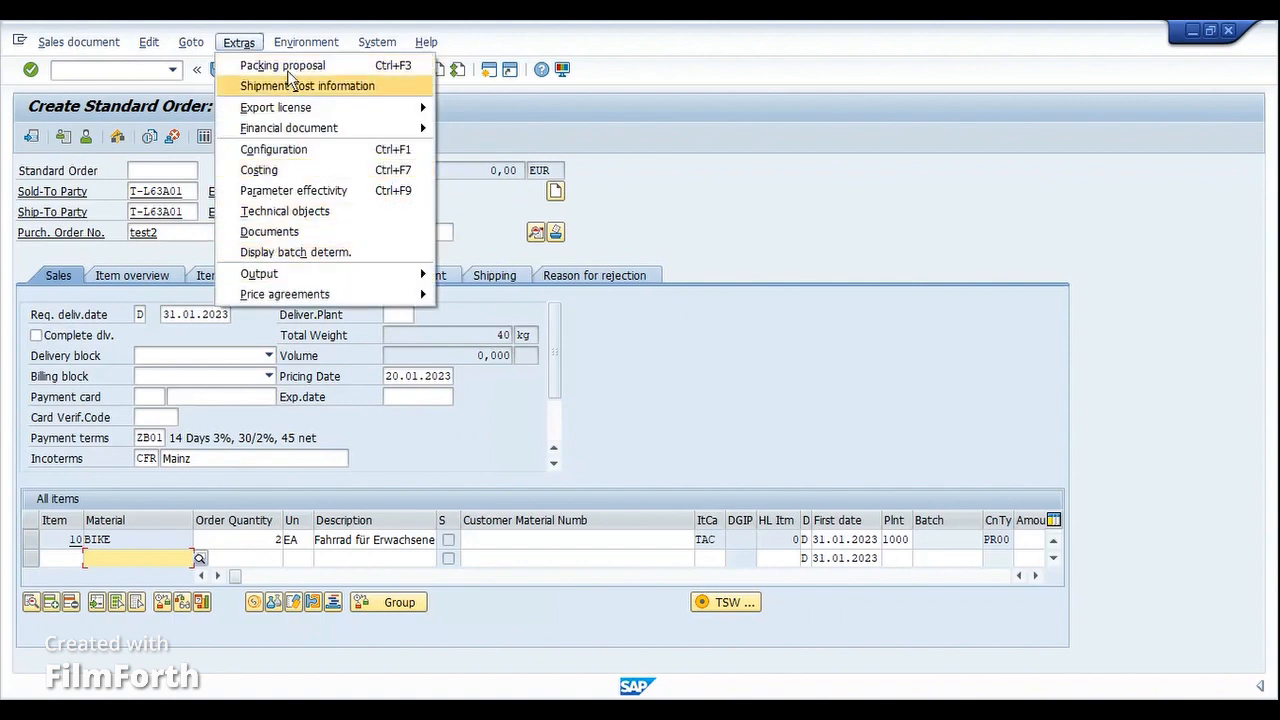
mouse_move(293, 50)
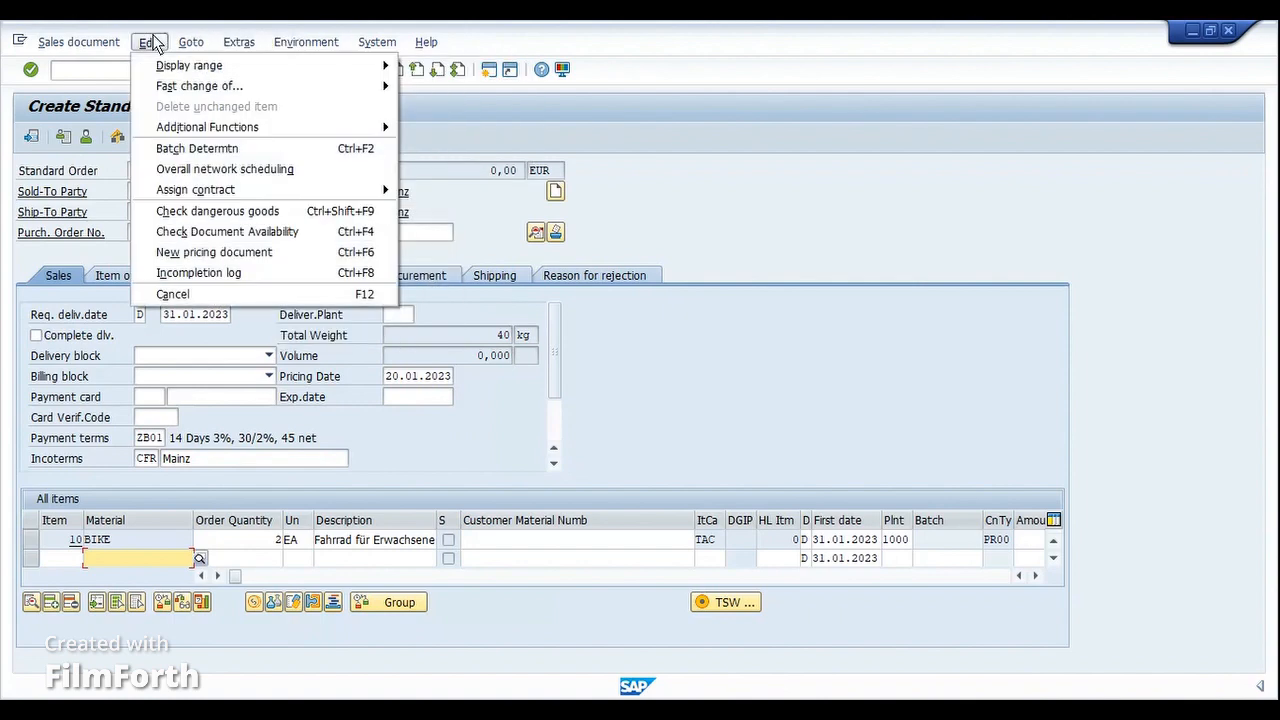
click(199, 275)
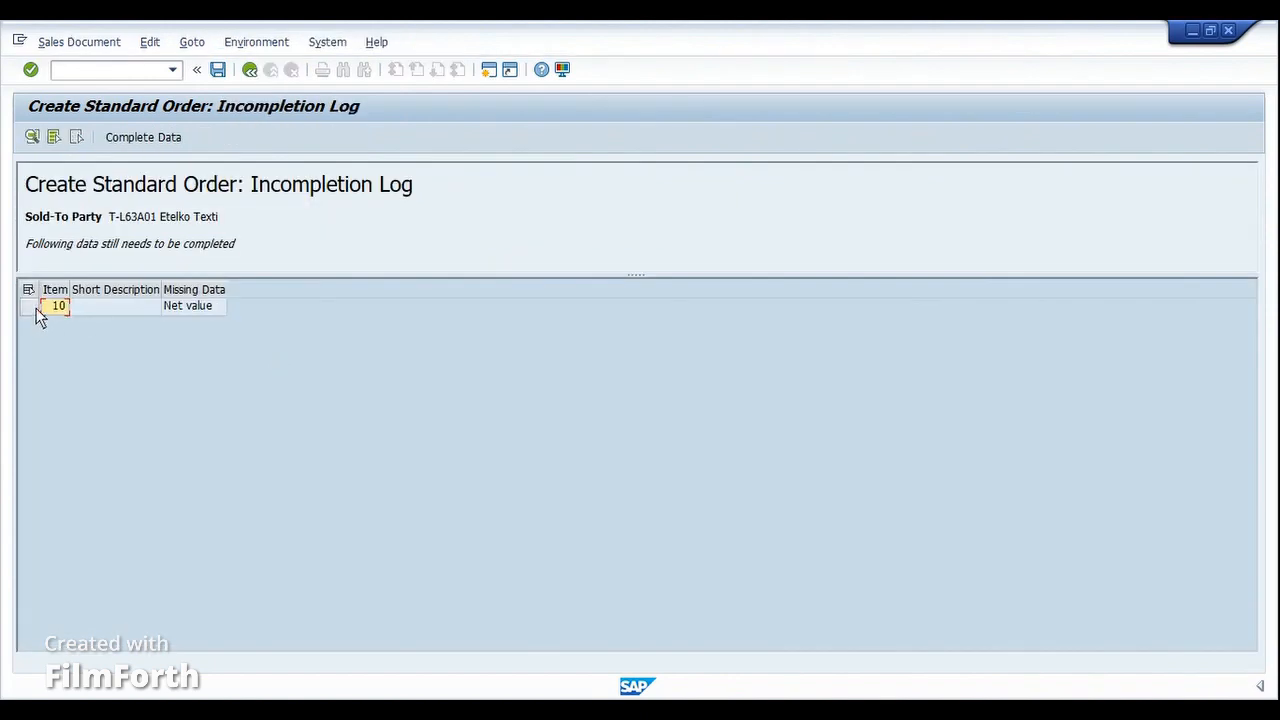
click(38, 312)
click(160, 140)
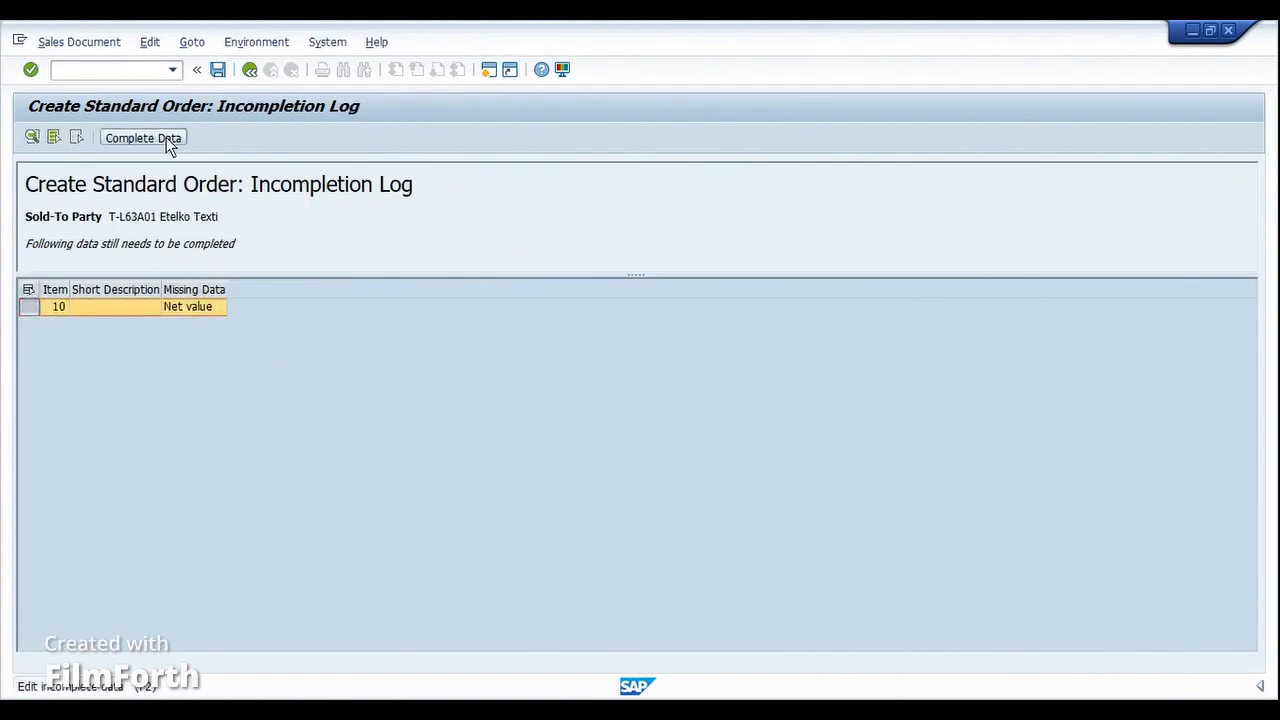
Step: Add pricing condition PB00 with an amount of 300 to item 10, return to the overview and save the sales order
text(pb00)
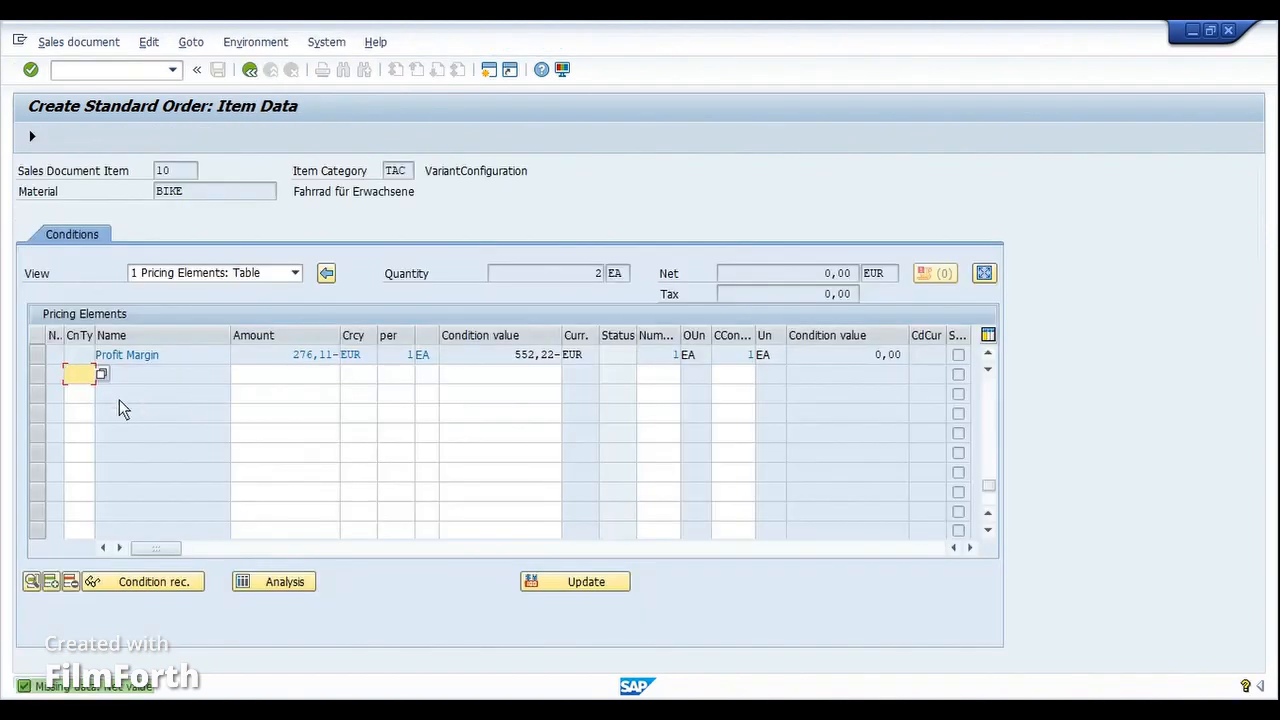
key(Tab)
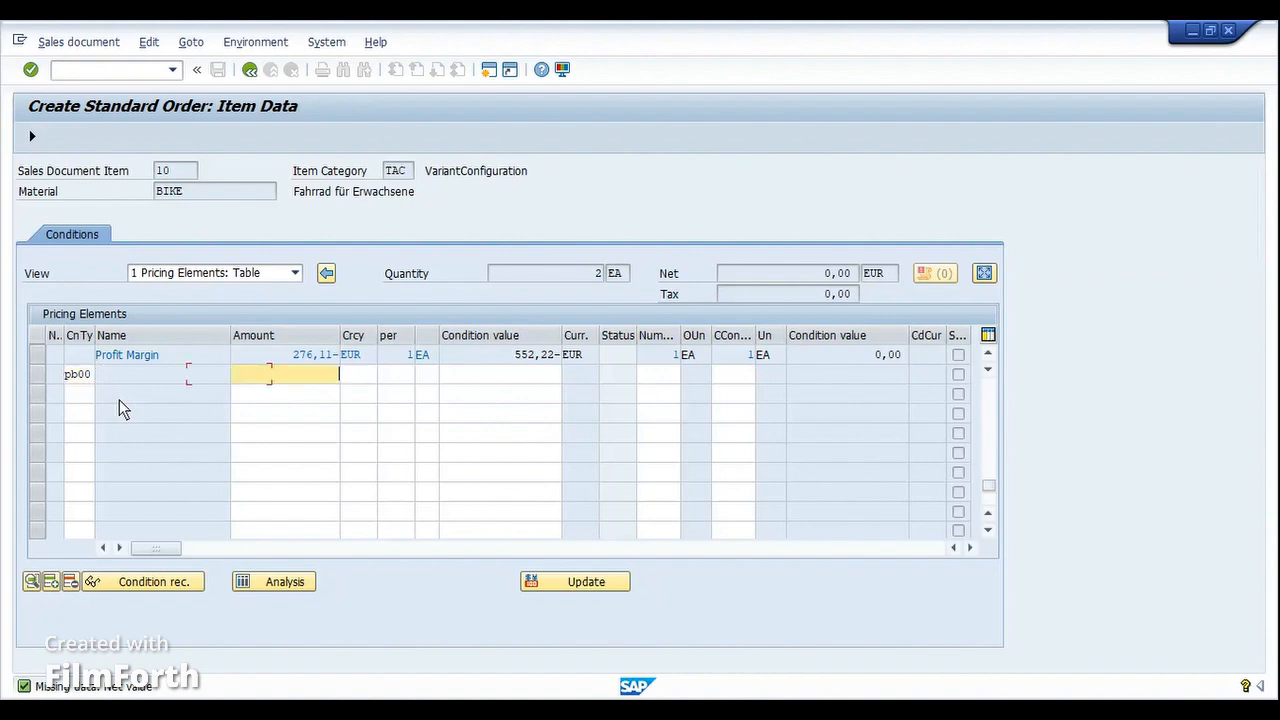
text(300)
key(Return)
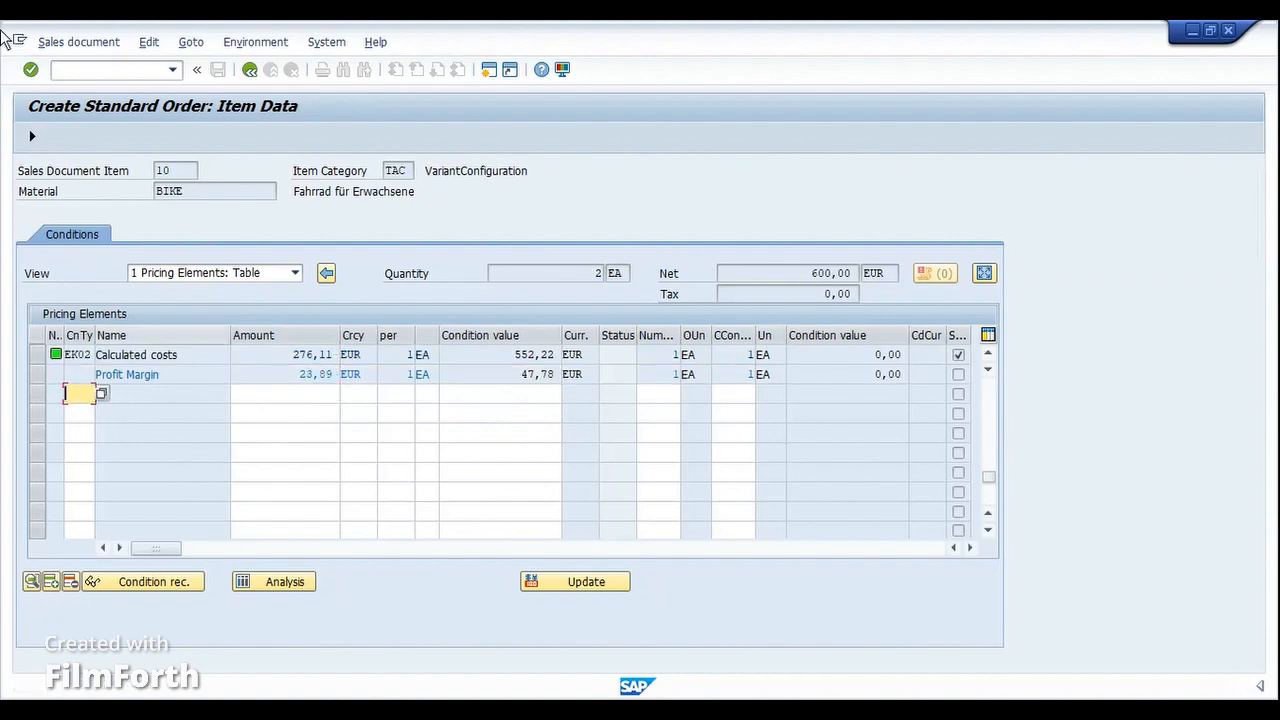
click(29, 139)
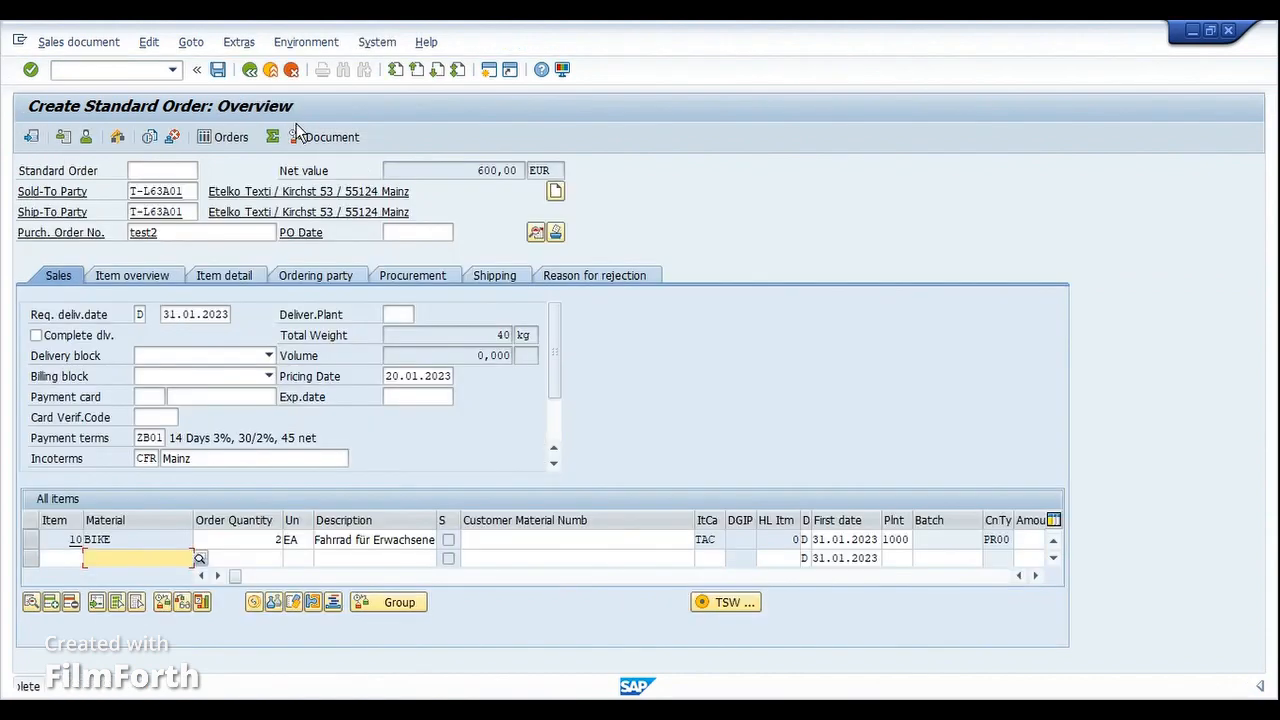
click(219, 79)
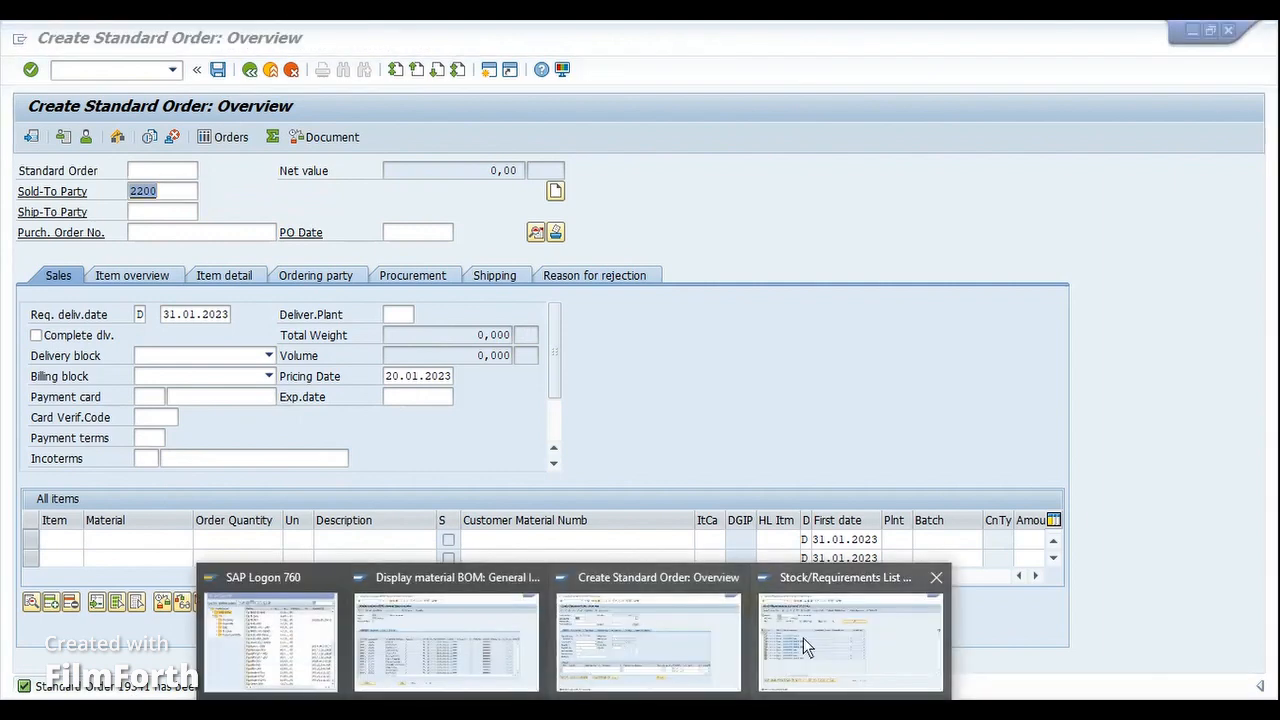
Step: Switch to the Stock/Requirements List of BIKE, refresh it and compare the two most recent sales order entries
click(803, 638)
click(198, 139)
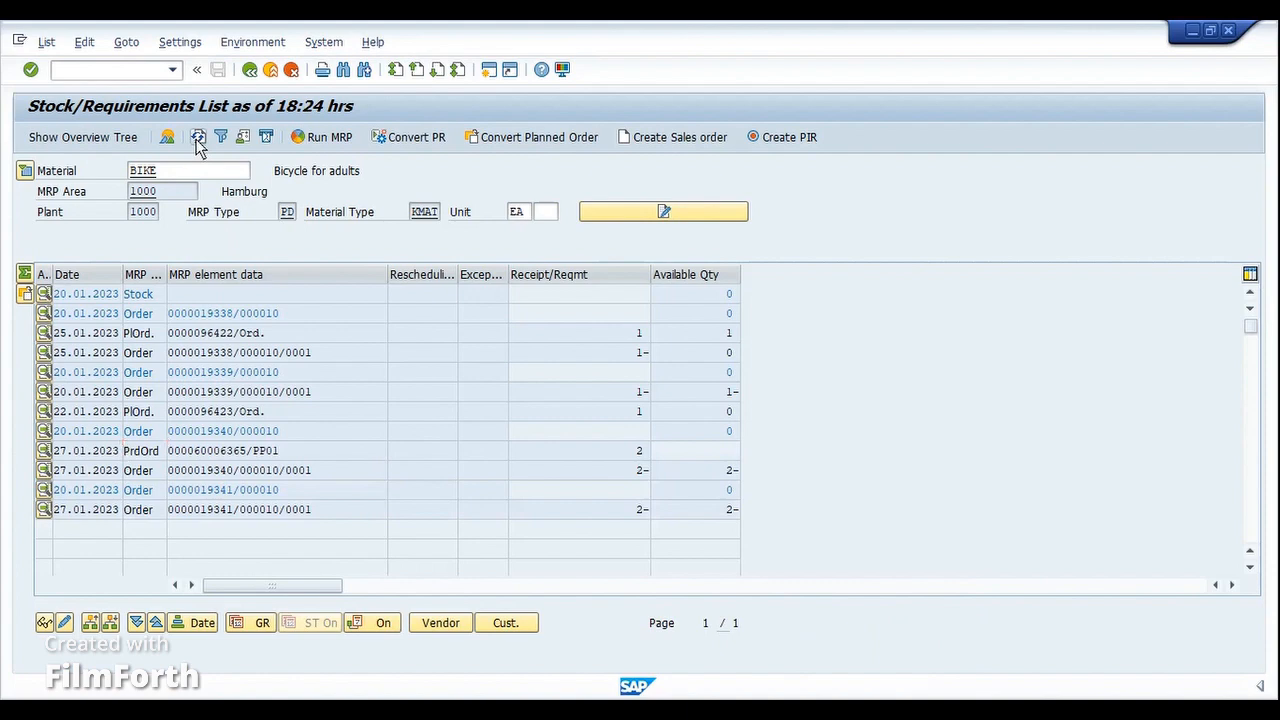
drag(236, 490, 189, 487)
key(ctrl+c)
click(292, 453)
drag(236, 432, 193, 433)
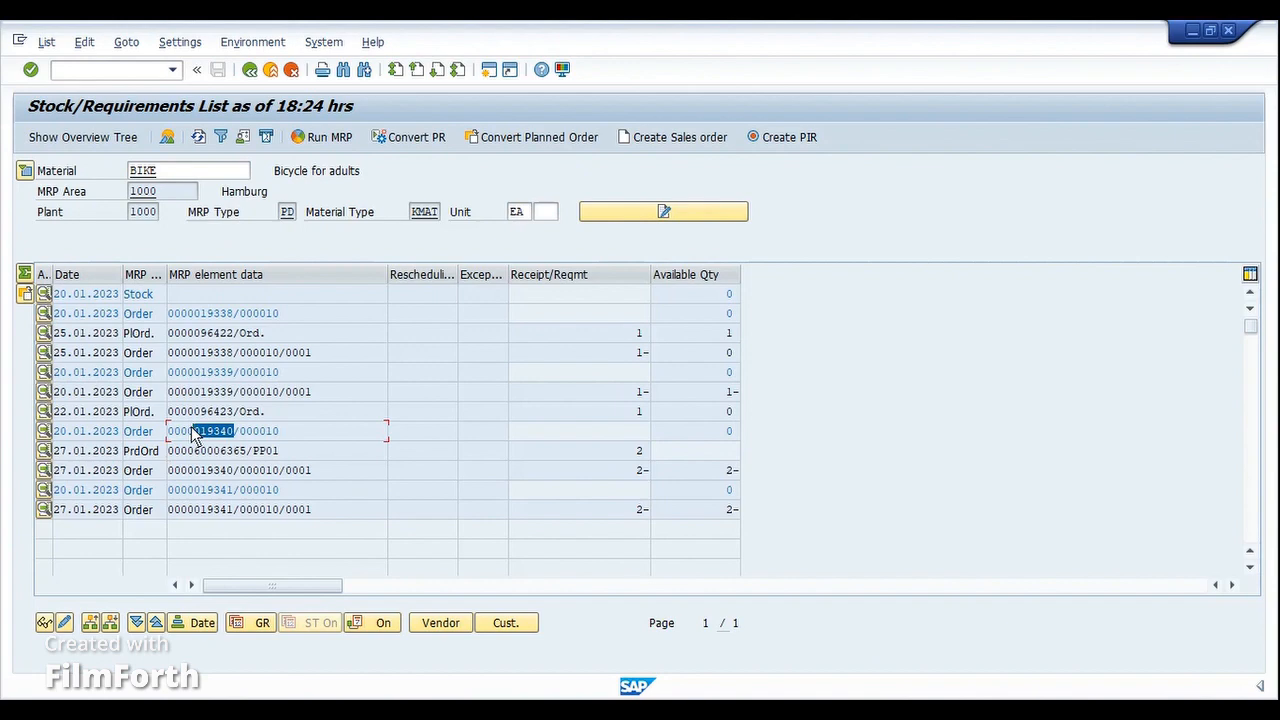
click(193, 433)
drag(234, 490, 189, 489)
click(189, 489)
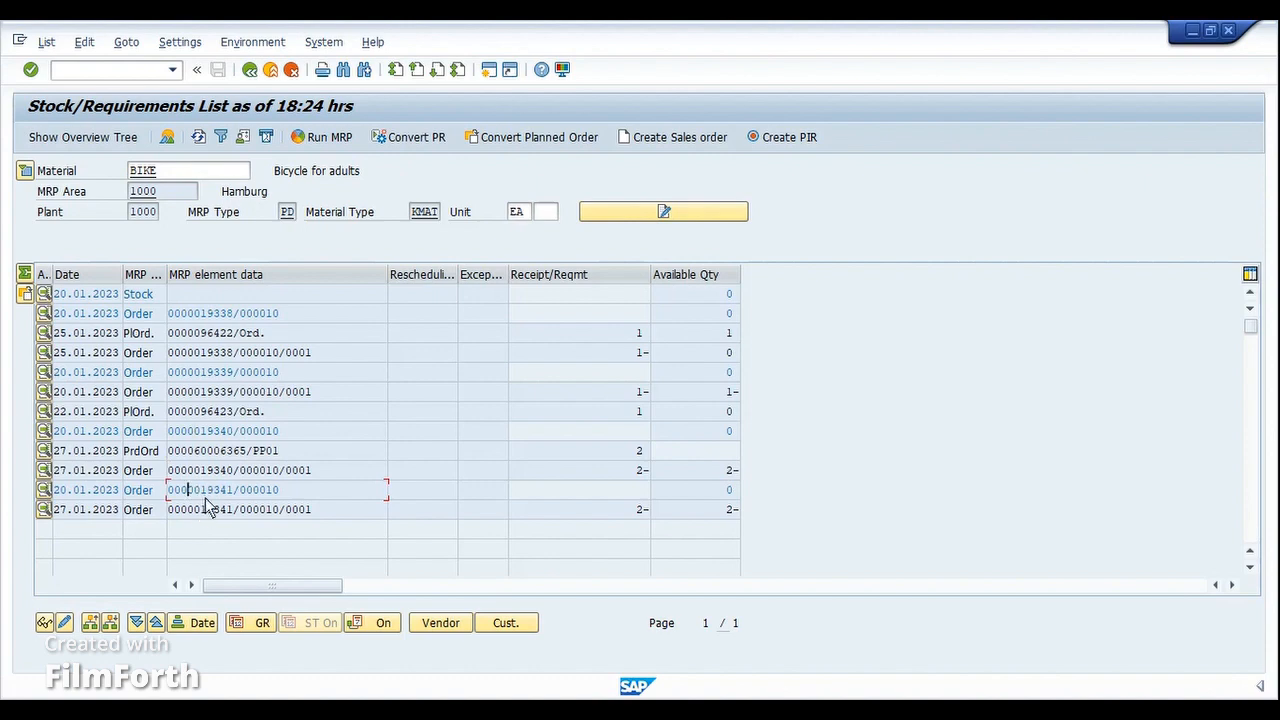
Step: Run single-item, multi-level MRP for BIKE in plant 1000 and return to the last entries of the Stock/Requirements List
click(333, 142)
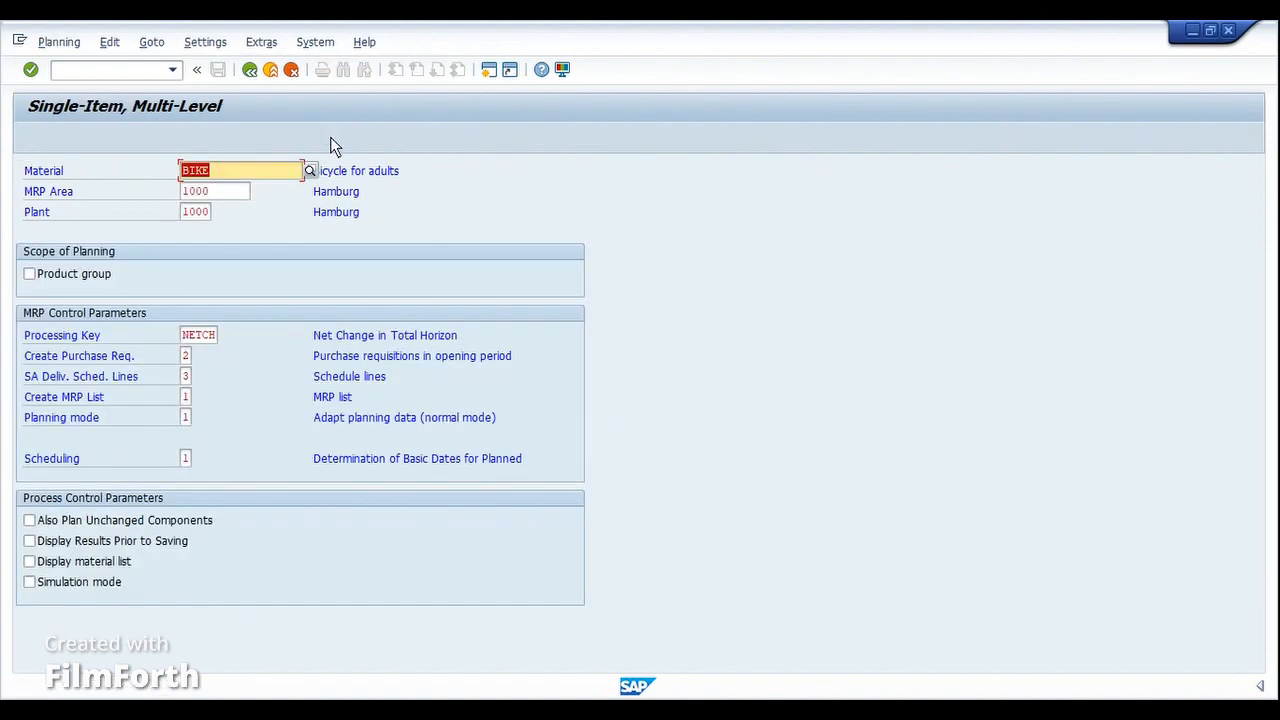
key(Return)
click(249, 70)
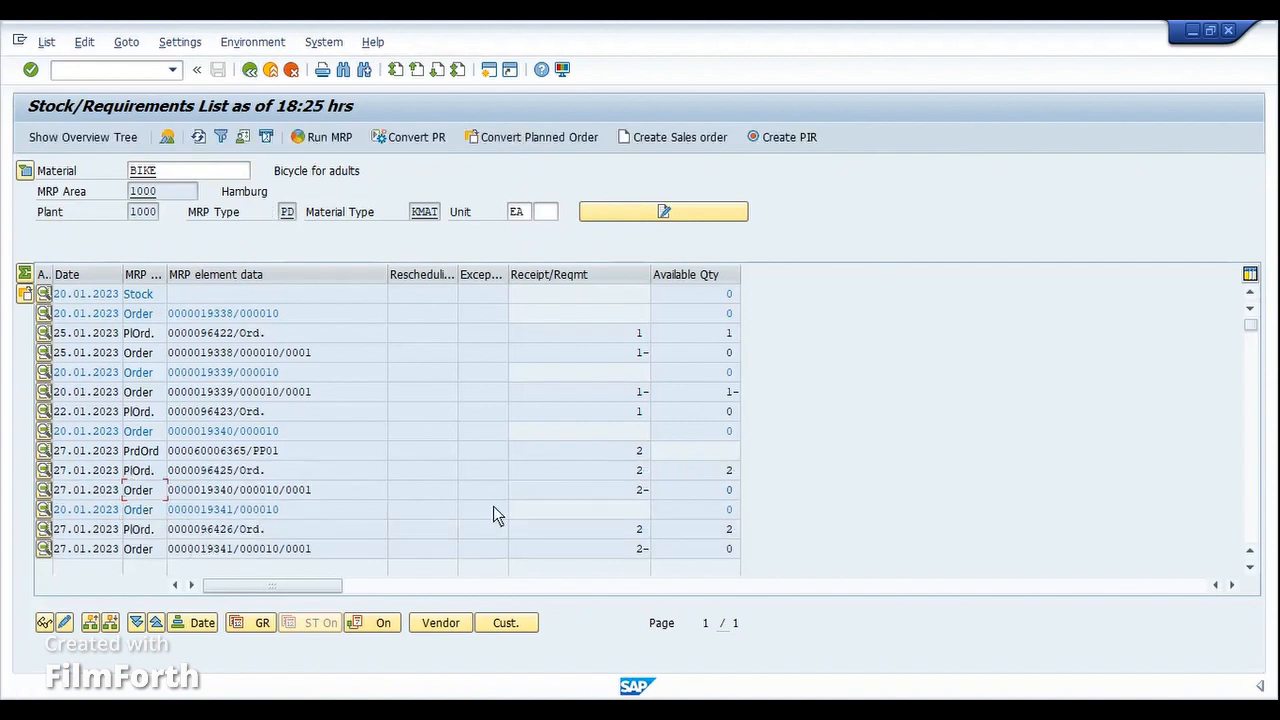
scroll(494, 506, down, 1)
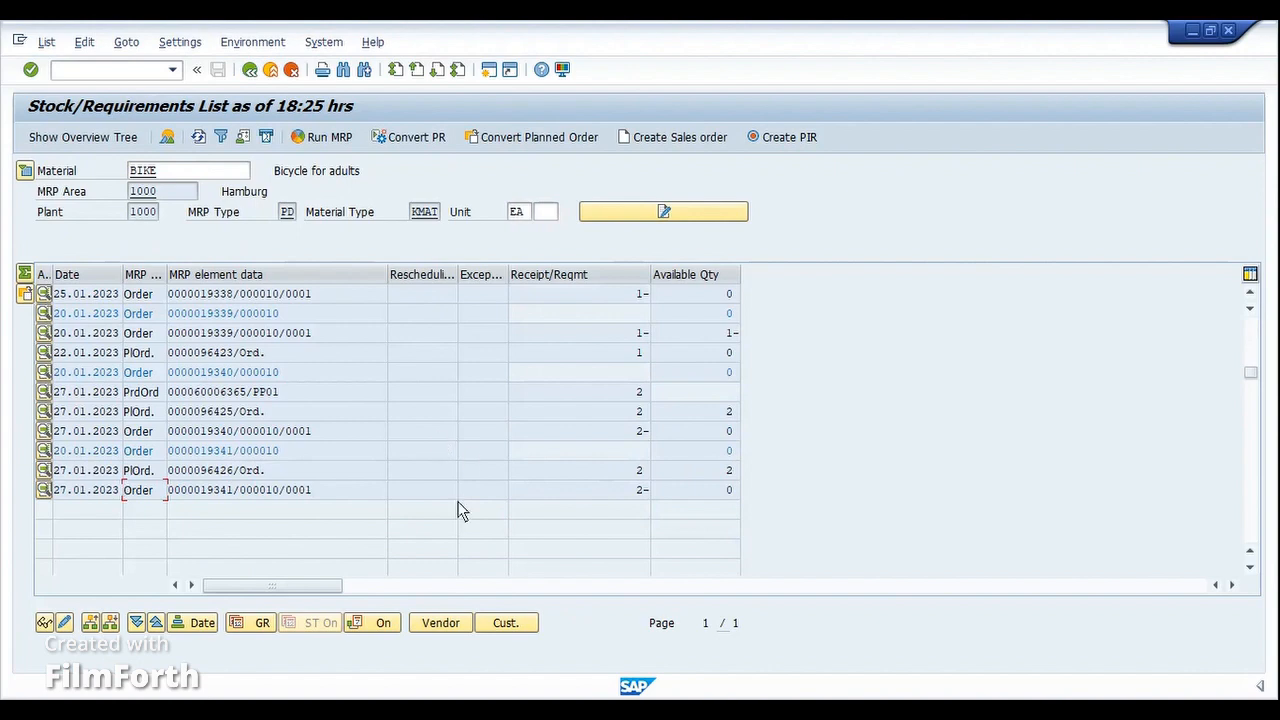
Step: Convert the latest sales order's planned order into a production order and check the short text of operation 0010
double_click(219, 474)
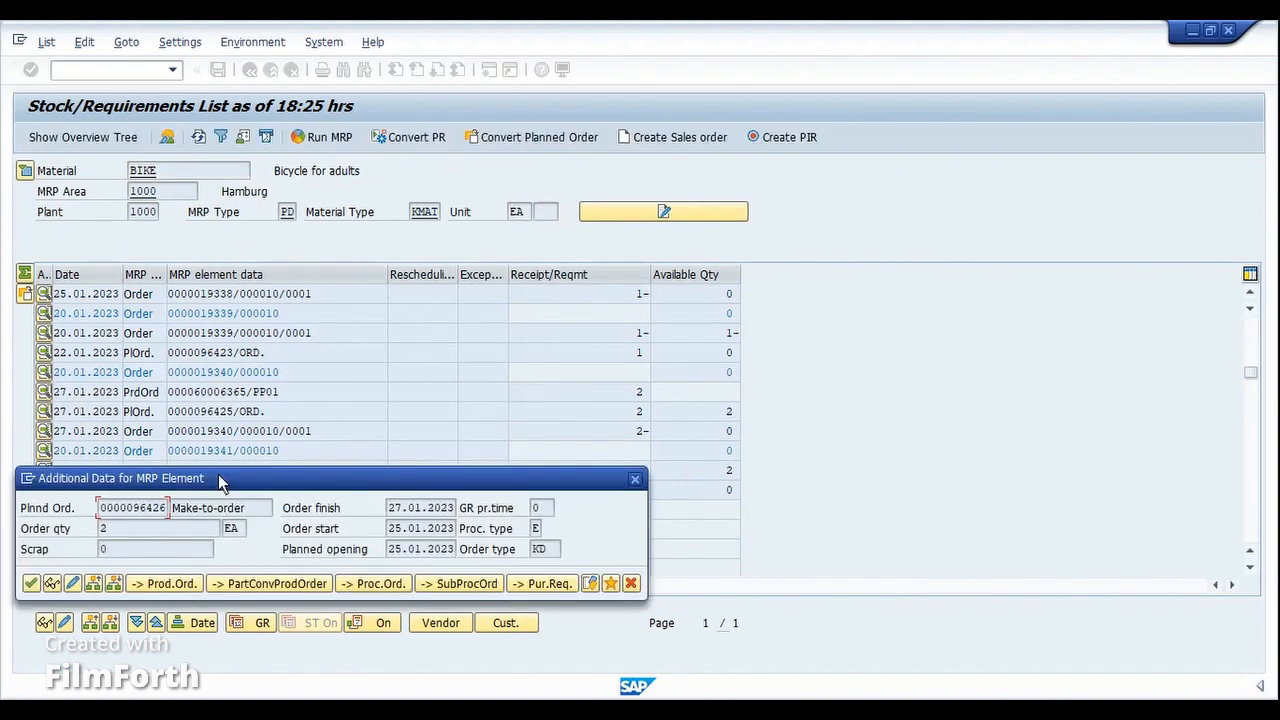
click(165, 584)
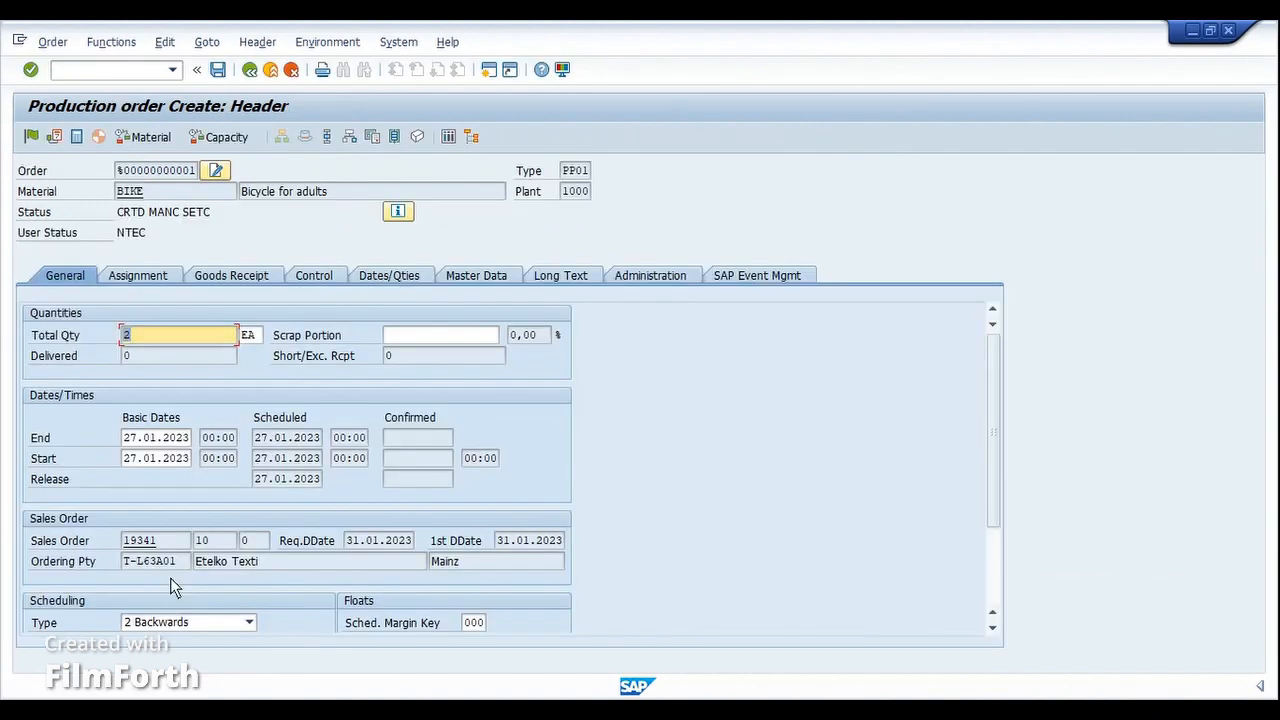
click(327, 137)
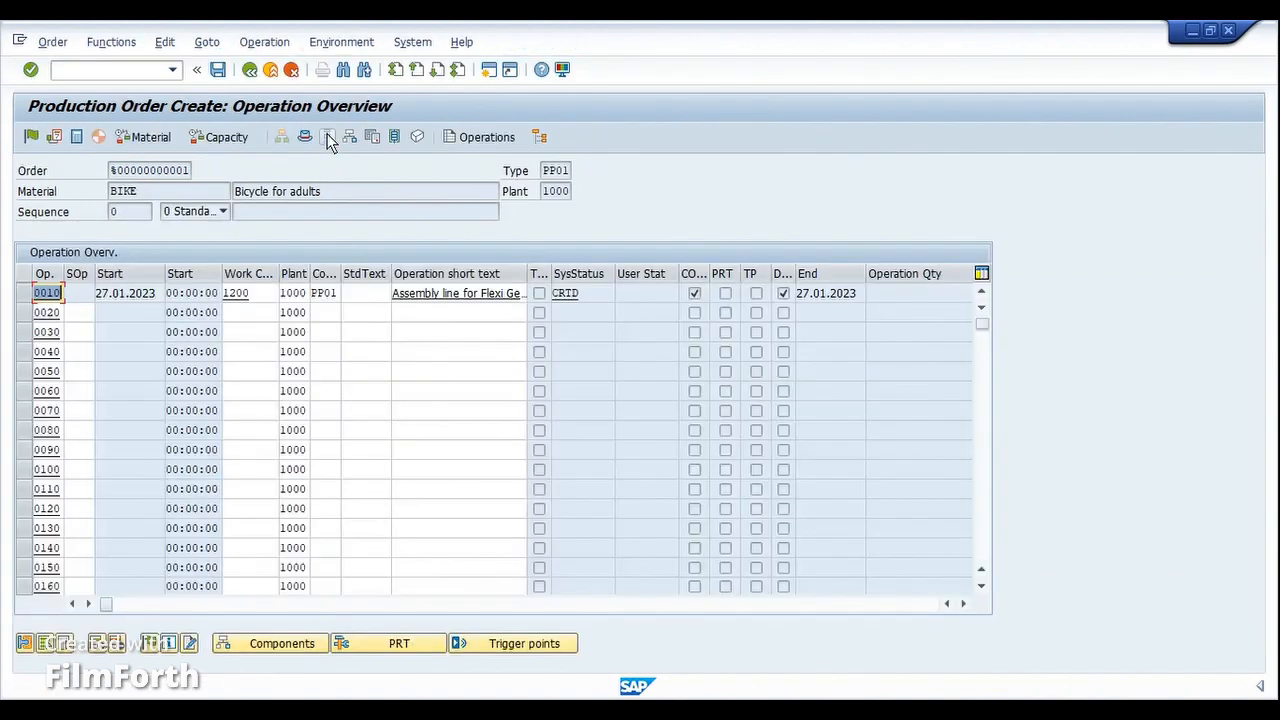
drag(529, 277, 628, 272)
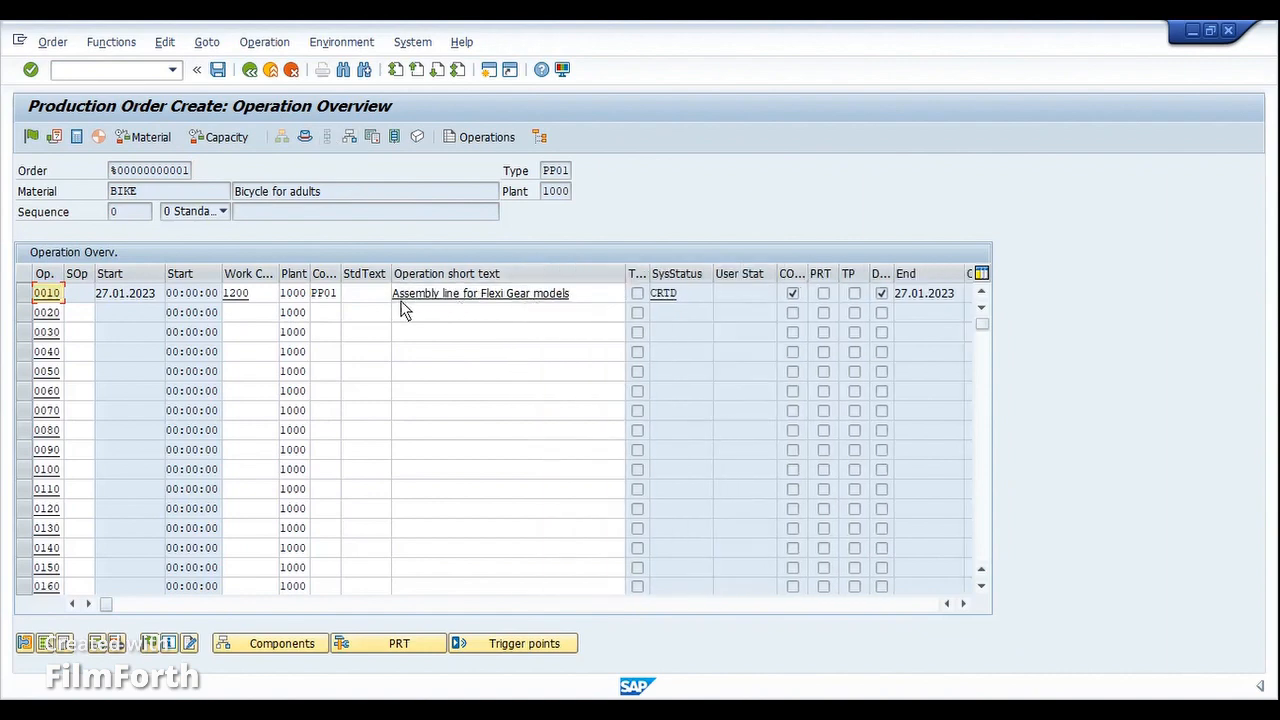
click(575, 296)
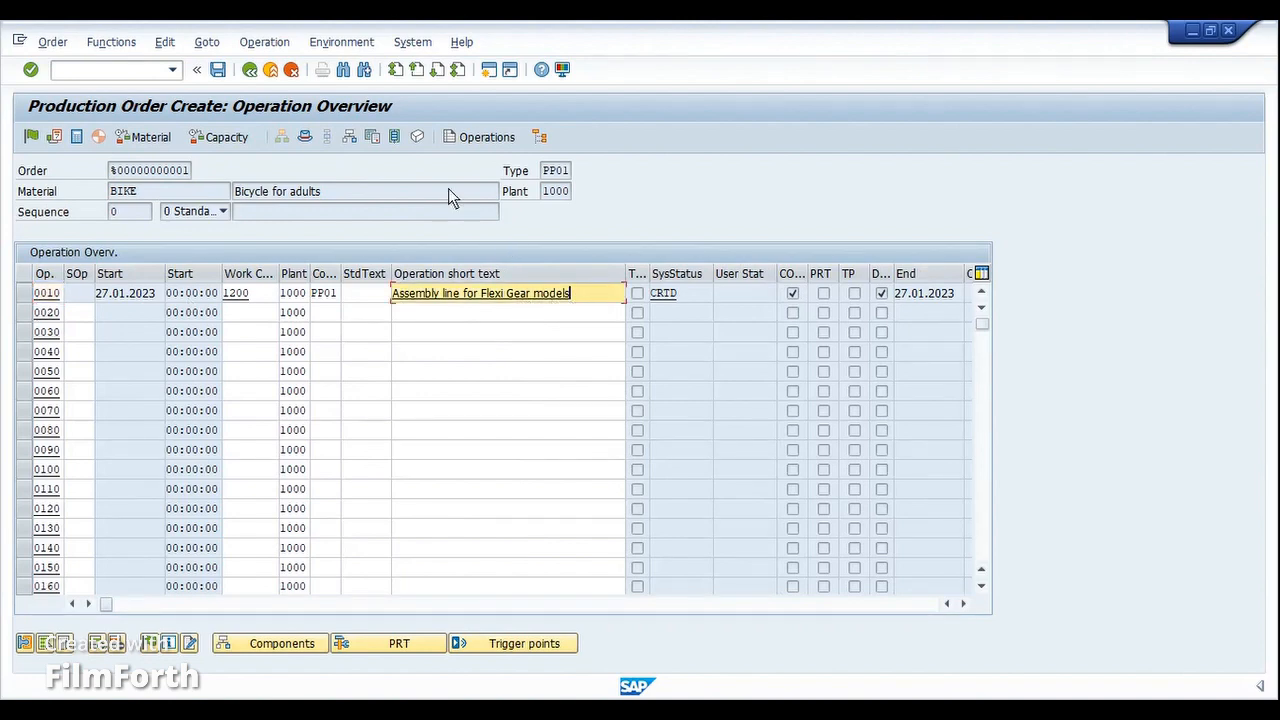
Step: Open the production order's component overview and check the components selected for BIKE
click(350, 137)
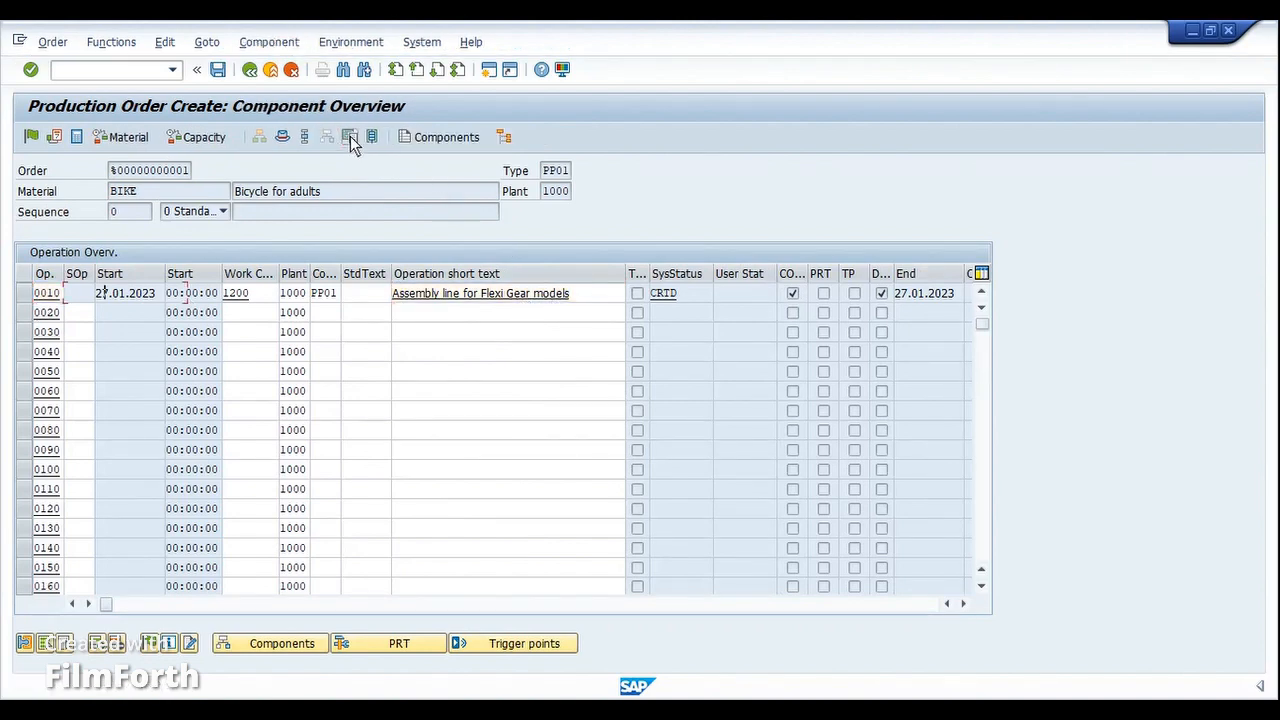
click(288, 296)
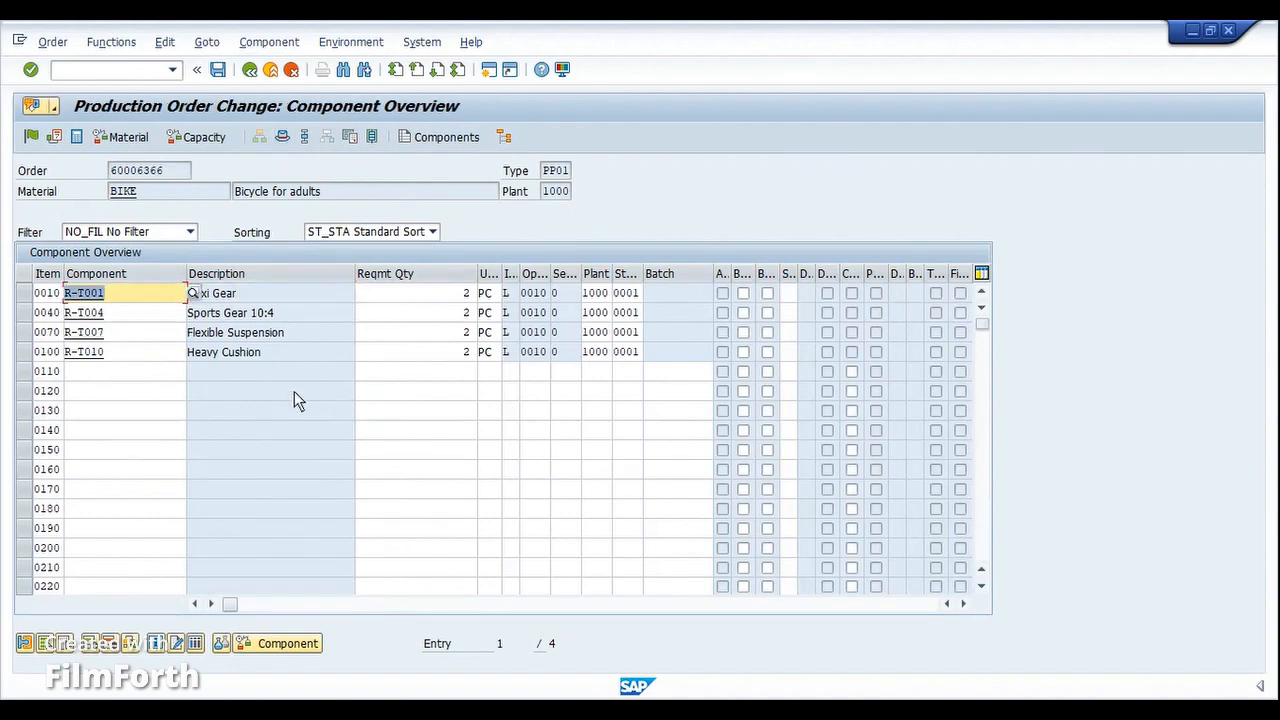
click(294, 393)
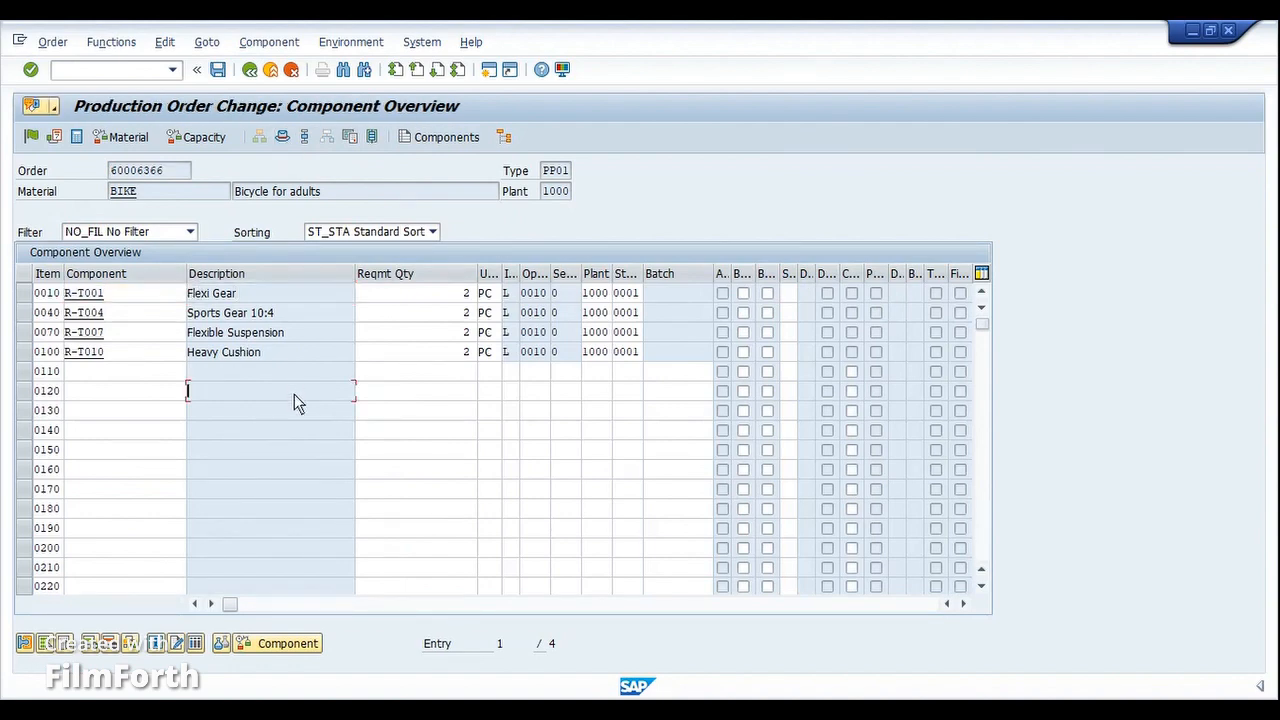